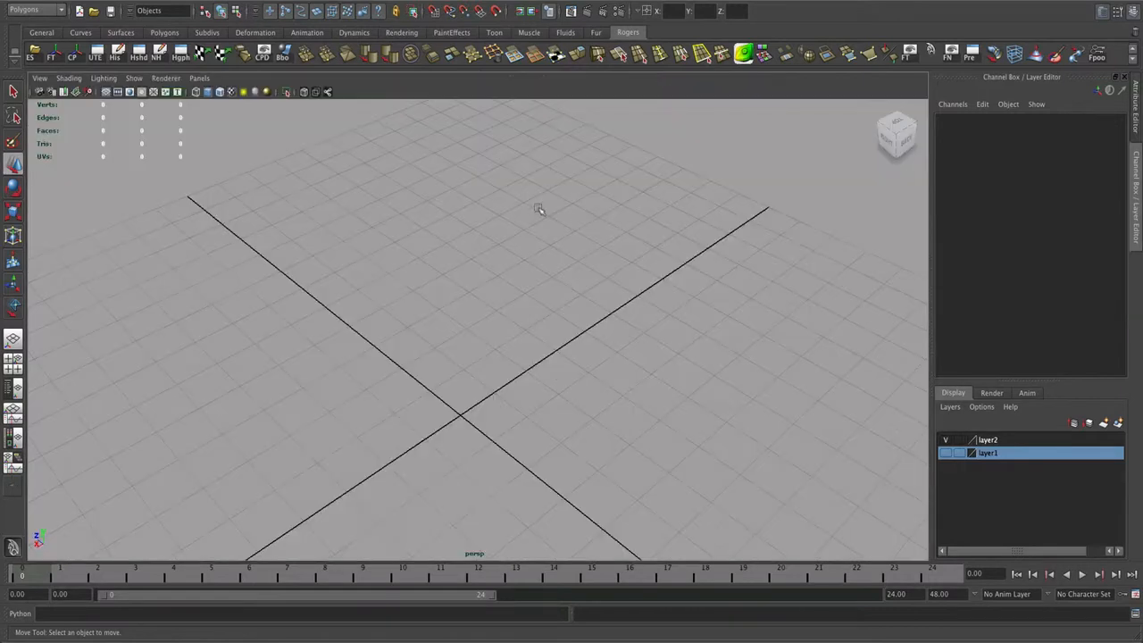
Step: Create a polygon sphere on the far side of the grid and raise it to a Translate Y of about 2.27
left_click_drag(539, 209, 356, 286, "alt")
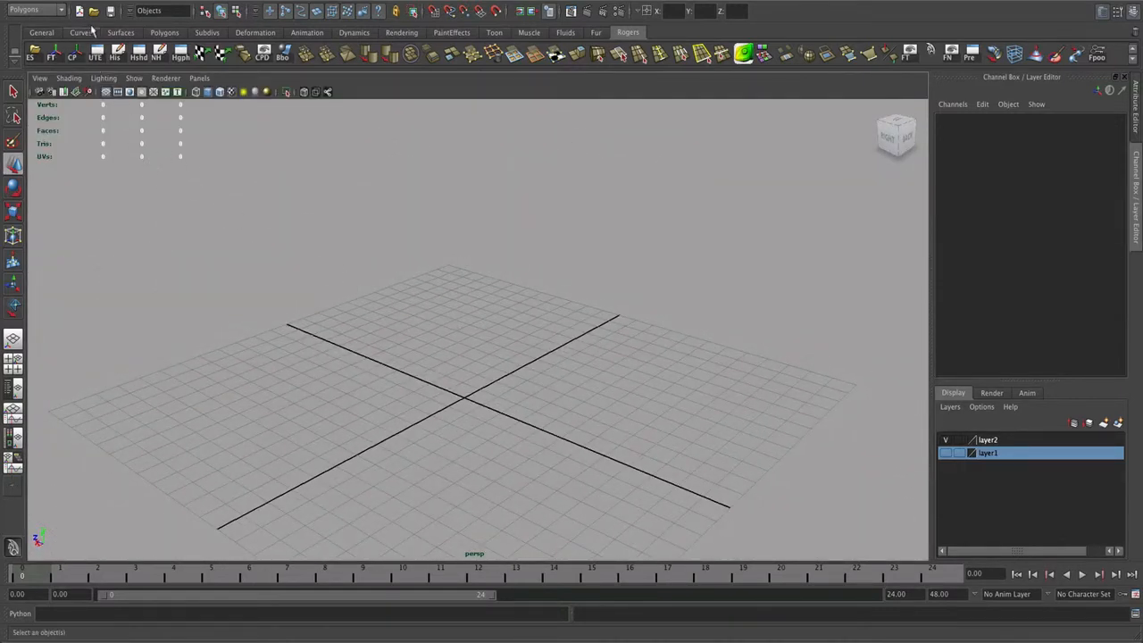
left_click(162, 33)
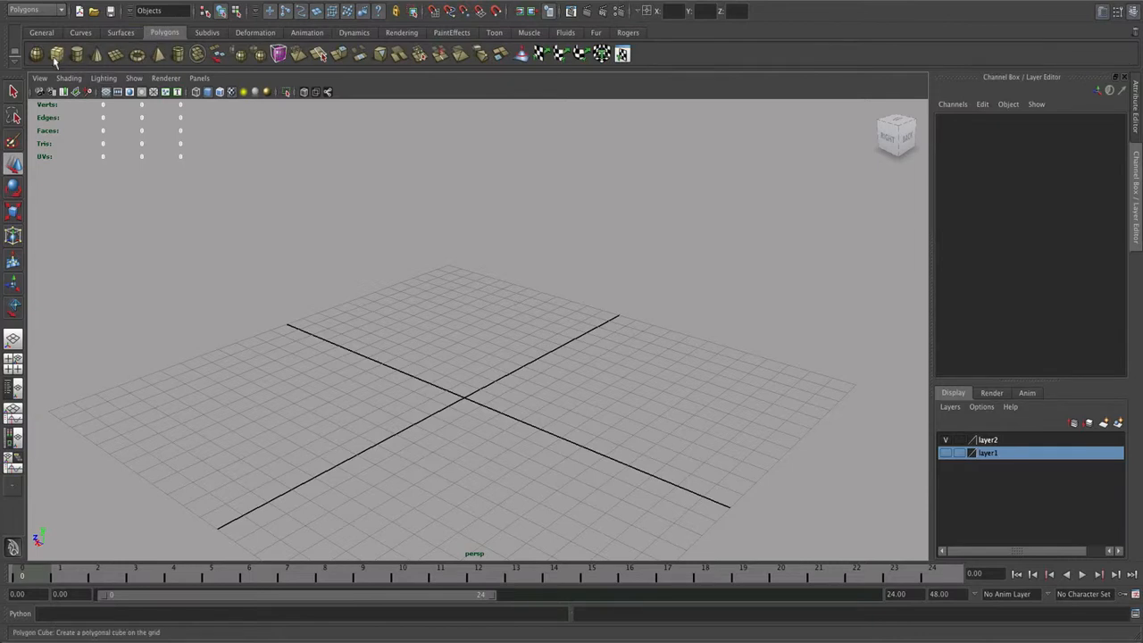
left_click(37, 55)
left_click_drag(389, 370, 412, 377)
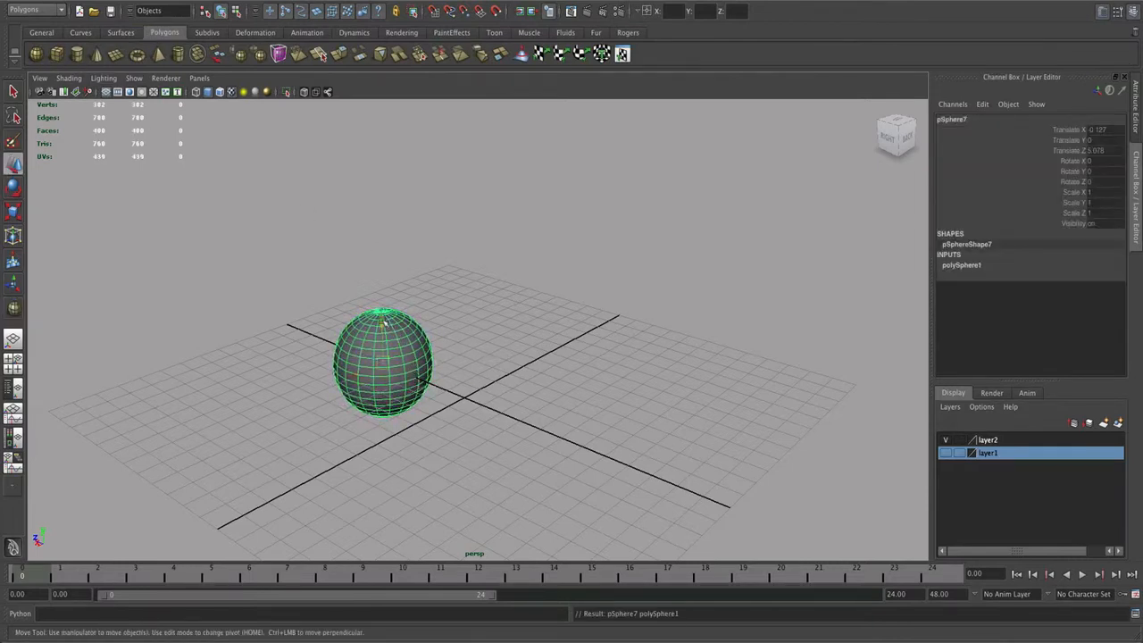
left_click_drag(385, 323, 385, 272)
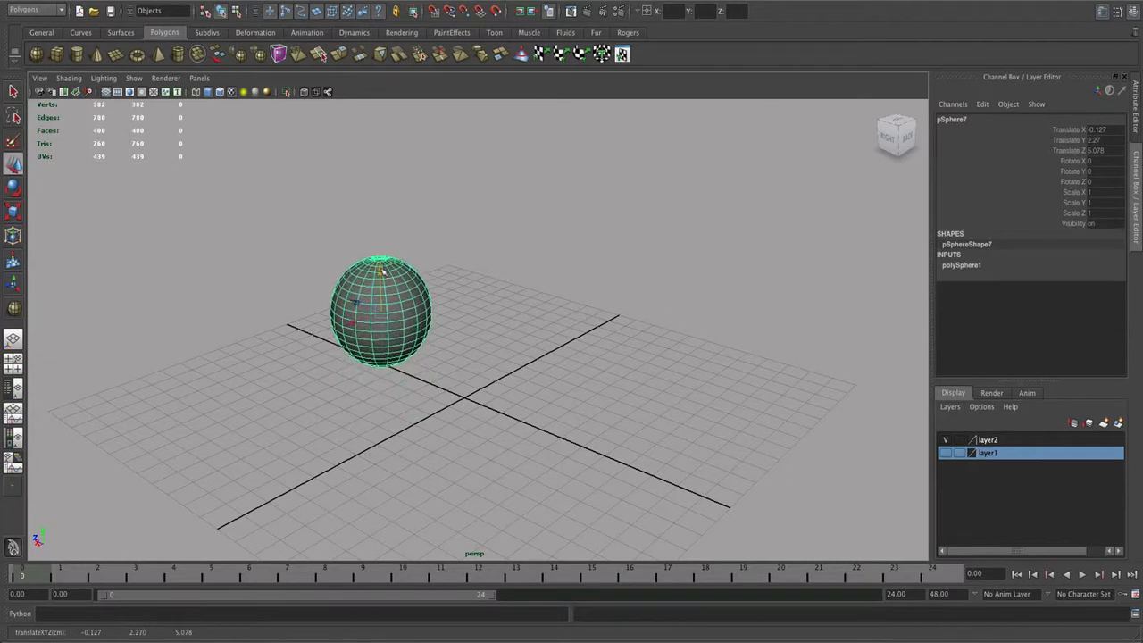
Step: Add a polygon cylinder and a polygon cone in a row beside the sphere, both raised above the grid
left_click(78, 55)
left_click_drag(534, 370, 546, 268)
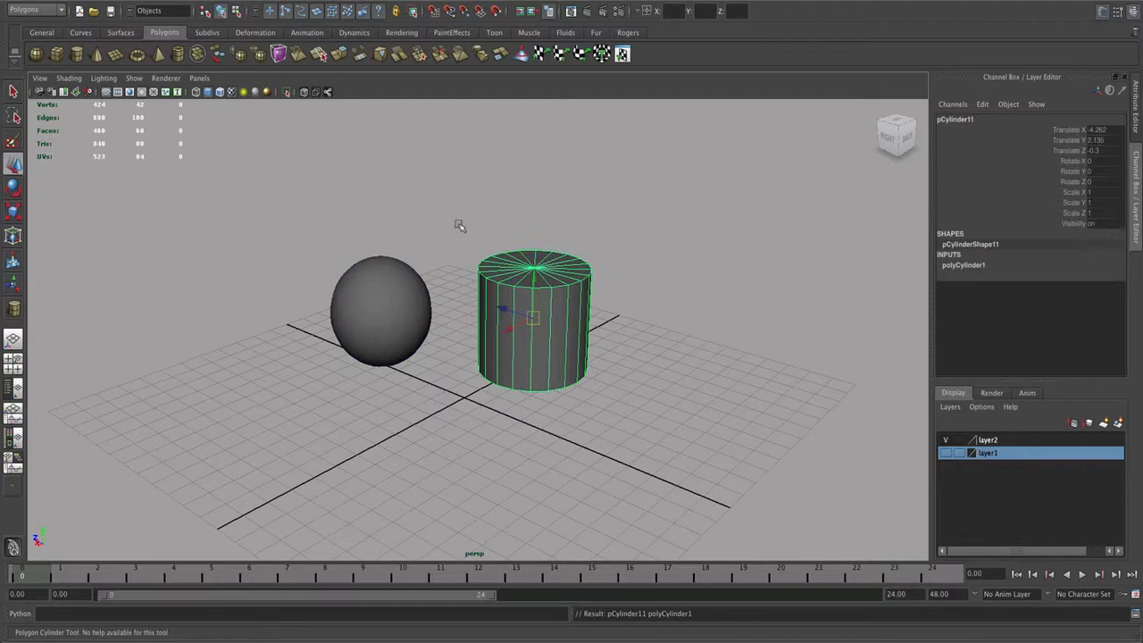
left_click(97, 55)
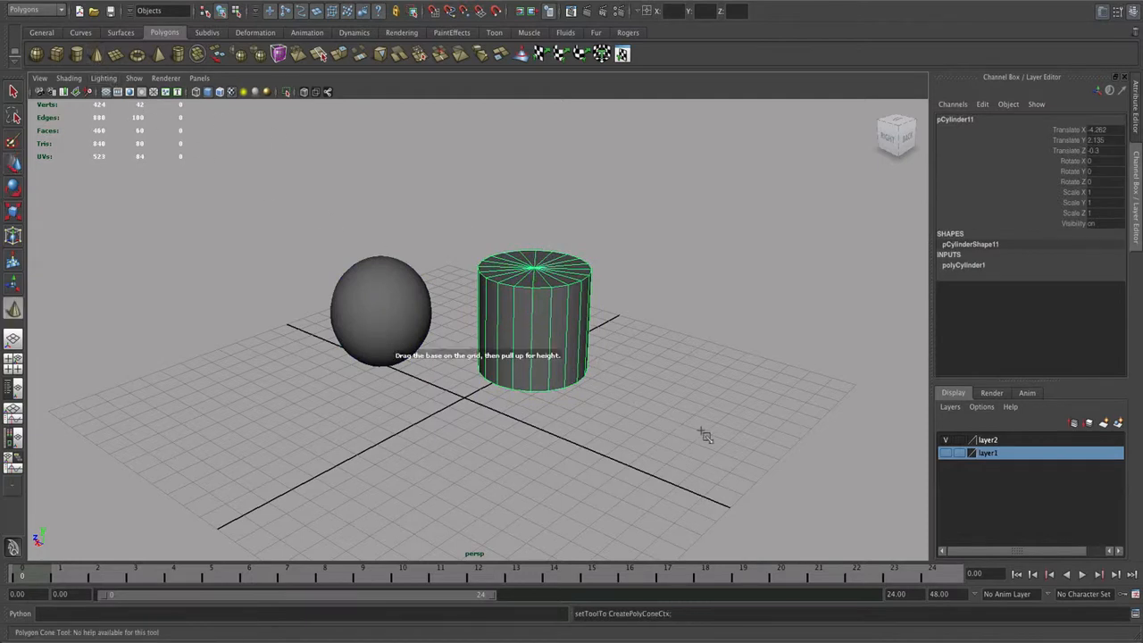
left_click_drag(703, 431, 714, 319)
left_click_drag(570, 390, 614, 404, "alt")
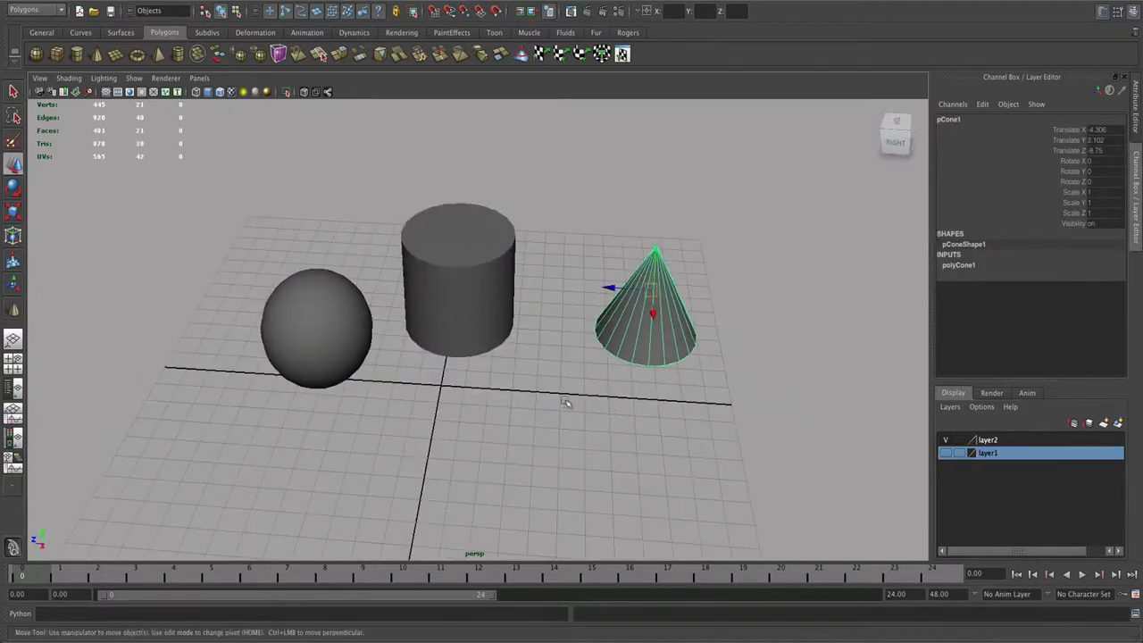
right_click_drag(567, 401, 495, 400, "alt")
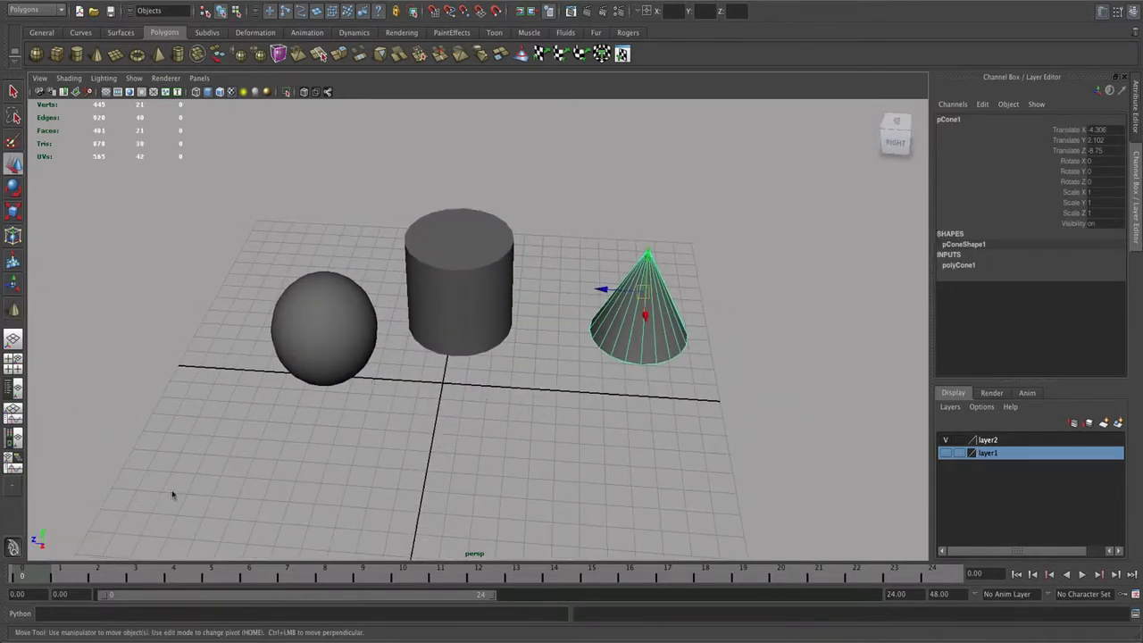
Step: Show the UV editor beside the perspective view and move the cone along X to about -2.98
key("space")
left_click_drag(671, 420, 635, 409, "alt")
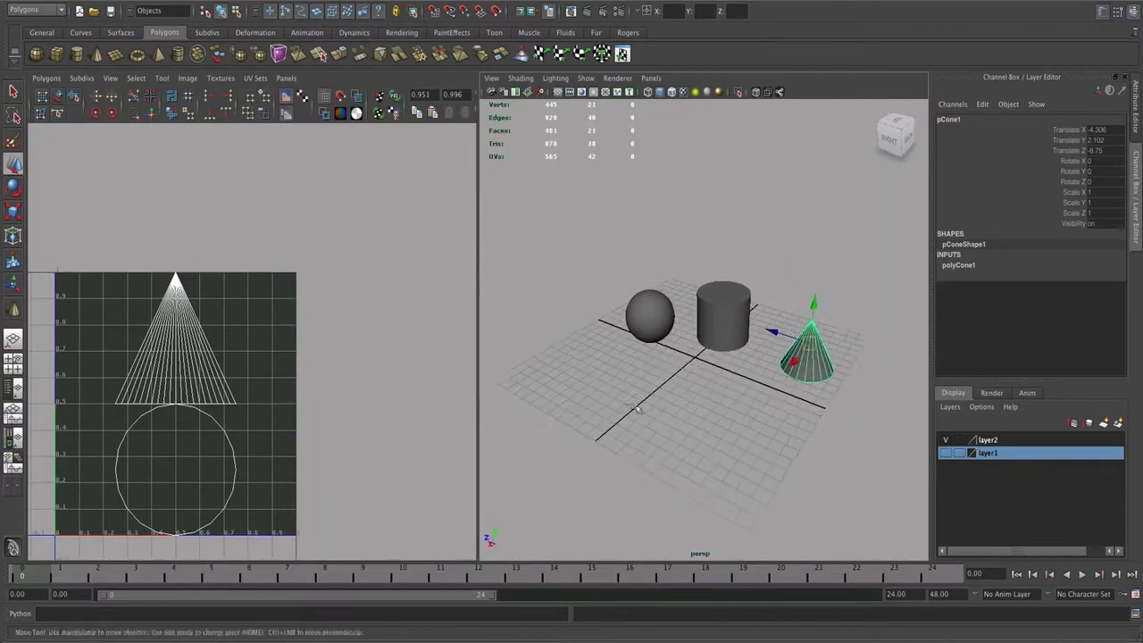
middle_click_drag(703, 387, 651, 400, "alt")
right_click_drag(650, 400, 675, 397, "alt")
middle_click_drag(663, 402, 703, 406, "alt")
left_click_drag(703, 406, 674, 399, "alt")
right_click_drag(715, 408, 691, 409, "alt")
left_click_drag(793, 398, 783, 405)
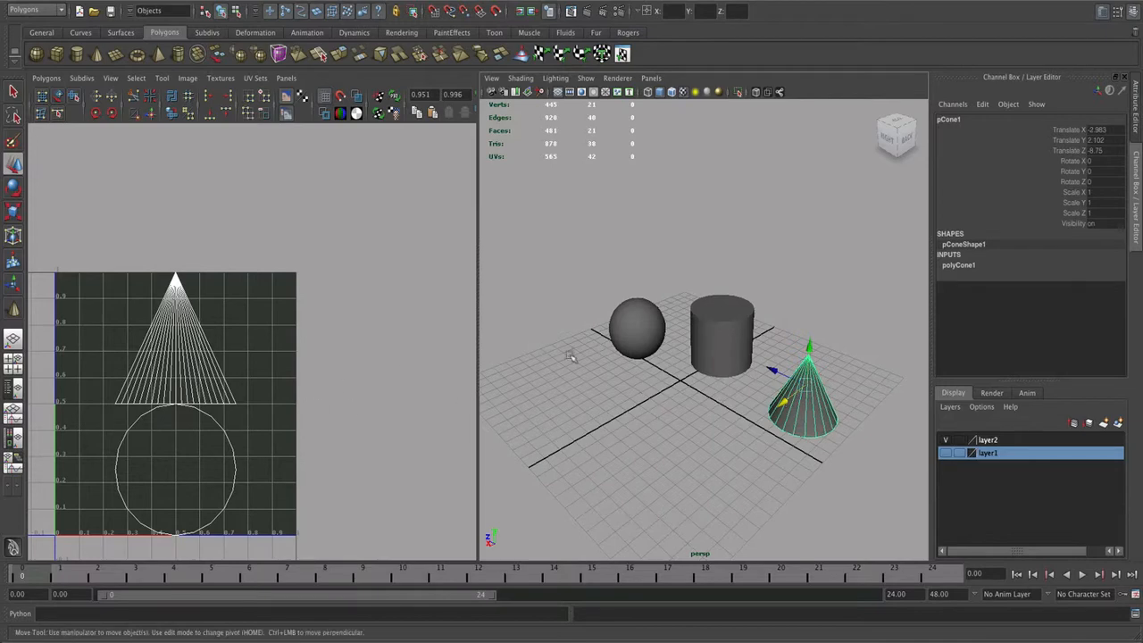
Step: Compare the default UV layouts of the sphere, cylinder and cone by selecting each one in turn
left_click(637, 346)
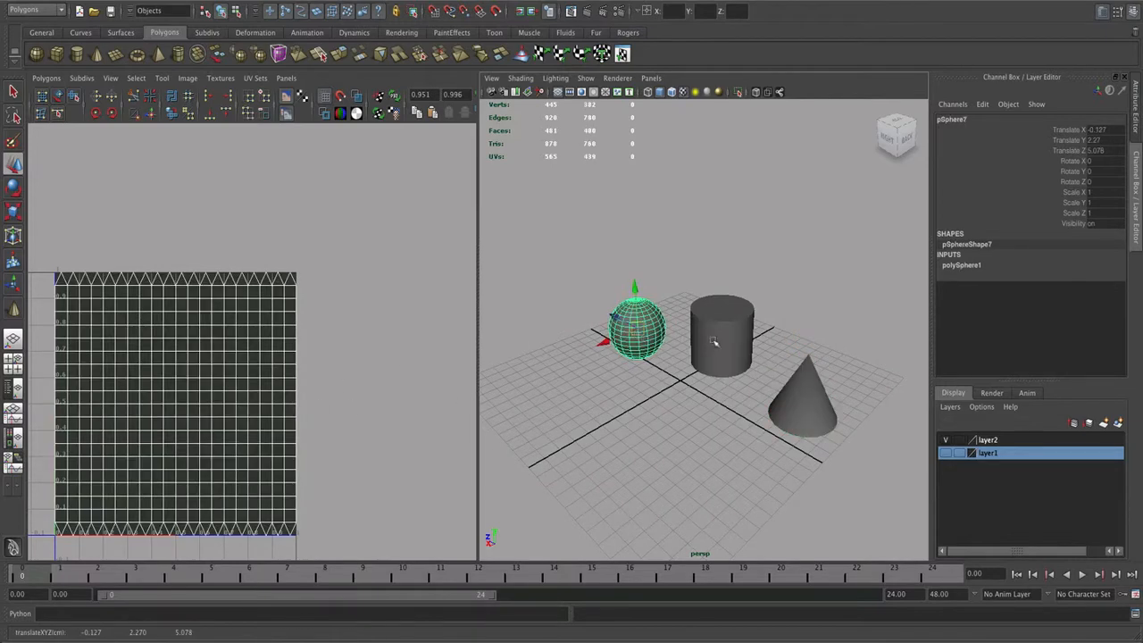
left_click(741, 340)
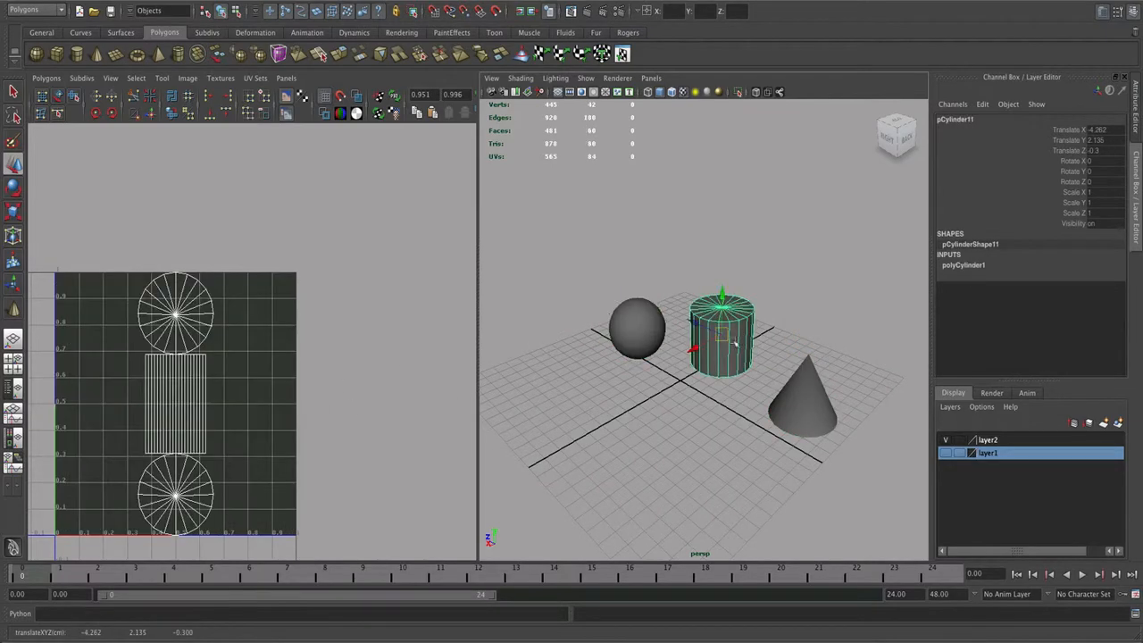
left_click(650, 338)
left_click(711, 350)
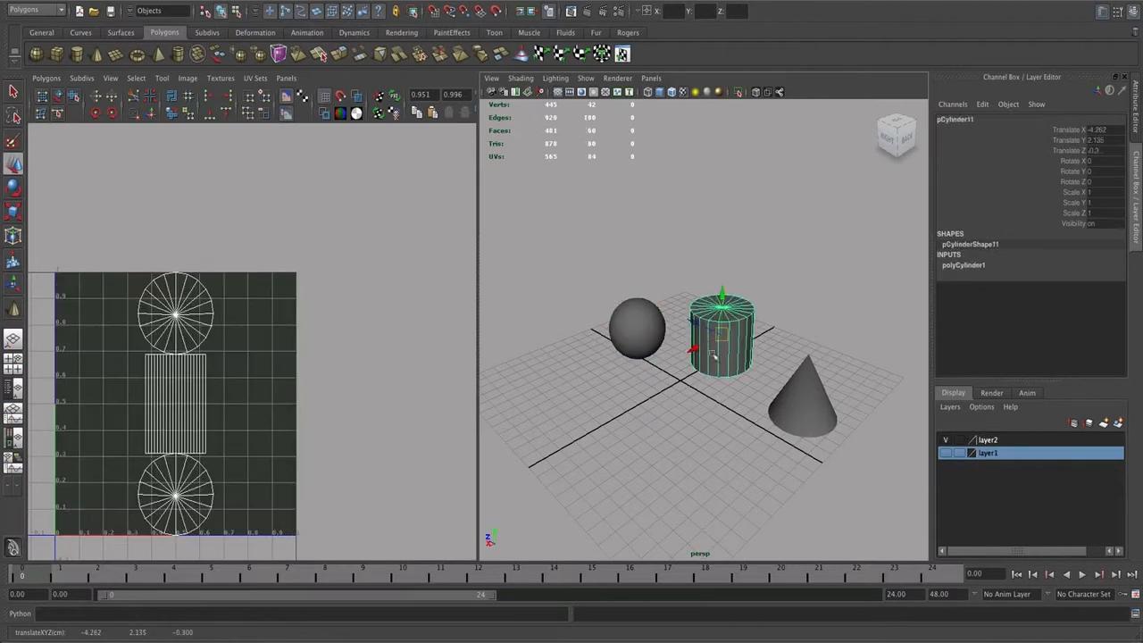
left_click(789, 406)
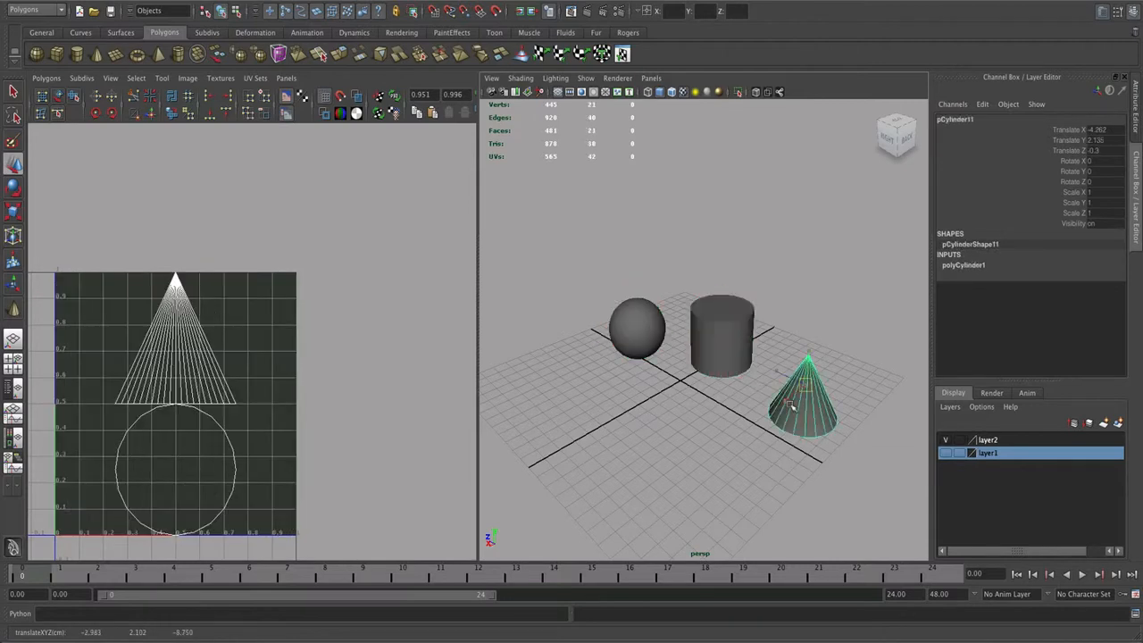
left_click(641, 341)
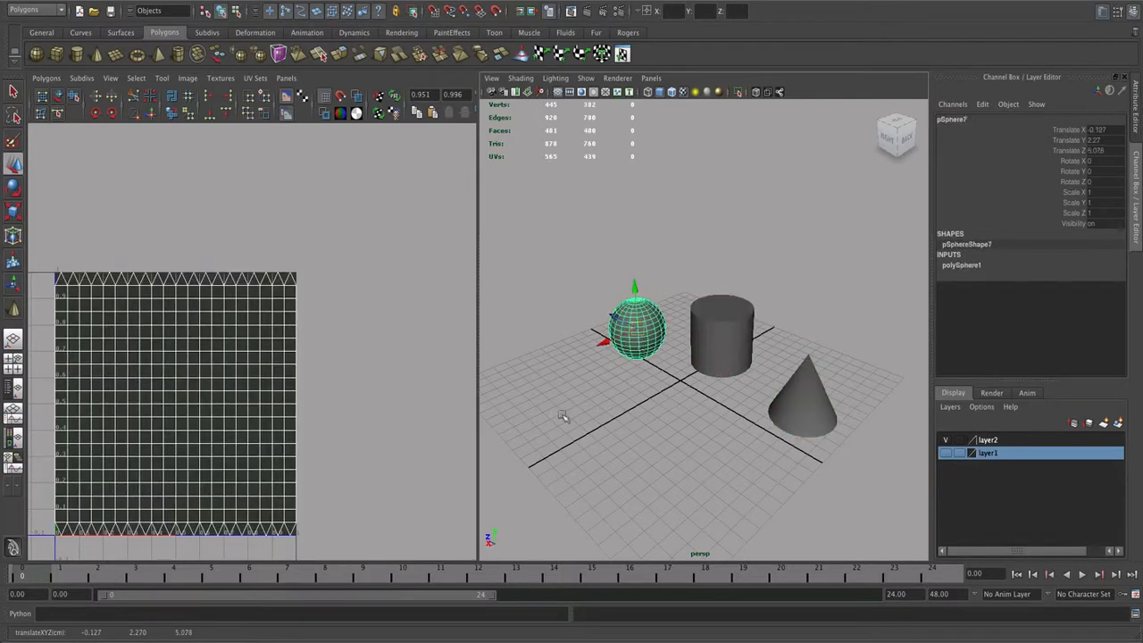
Step: Select all UVs of the sphere and move them horizontally out of the 0 to 1 texture square
right_click_drag(292, 371, 322, 369)
left_click_drag(360, 249, 69, 554)
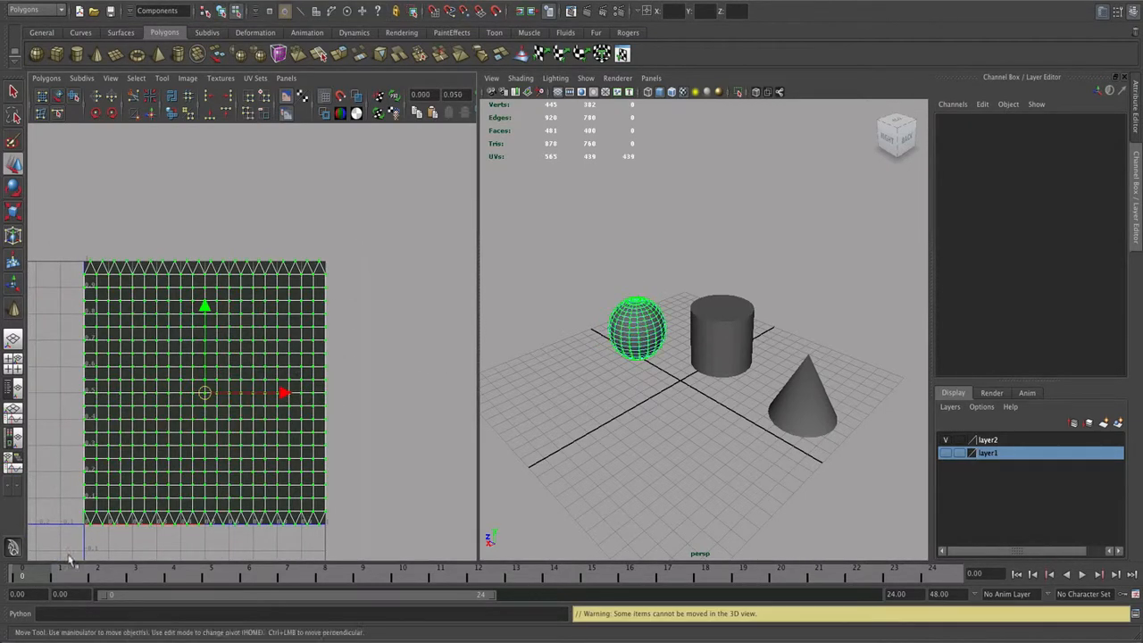
left_click_drag(283, 393, 27, 398)
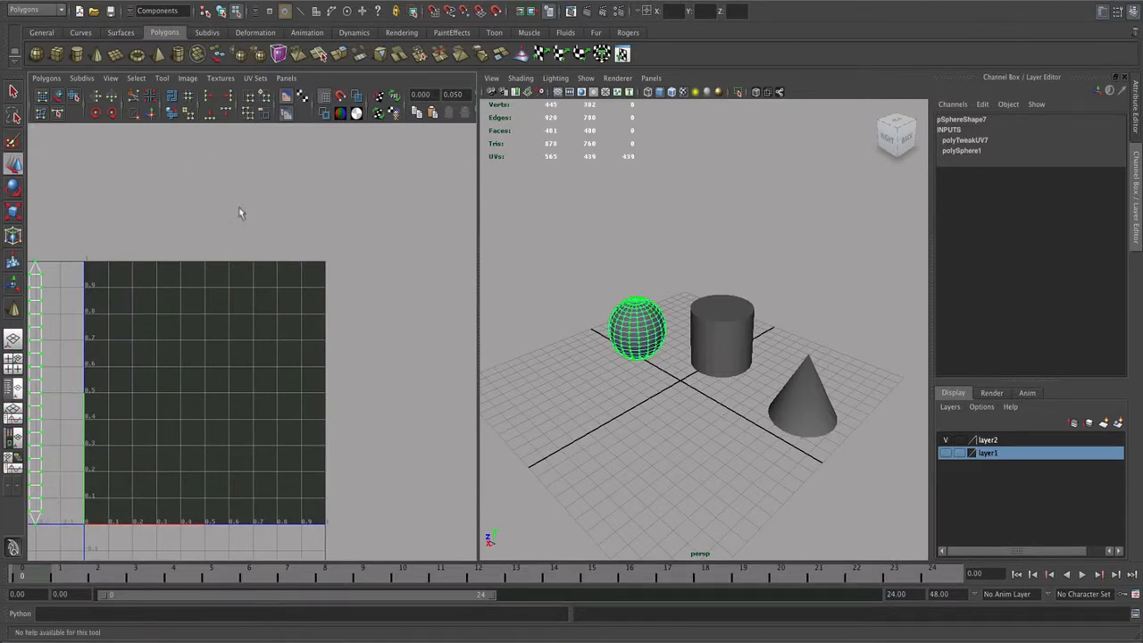
Step: Assign the blinn1 material from the Hypershade to the sphere, cylinder and cone, and minimize the Hypershade
left_click(259, 1)
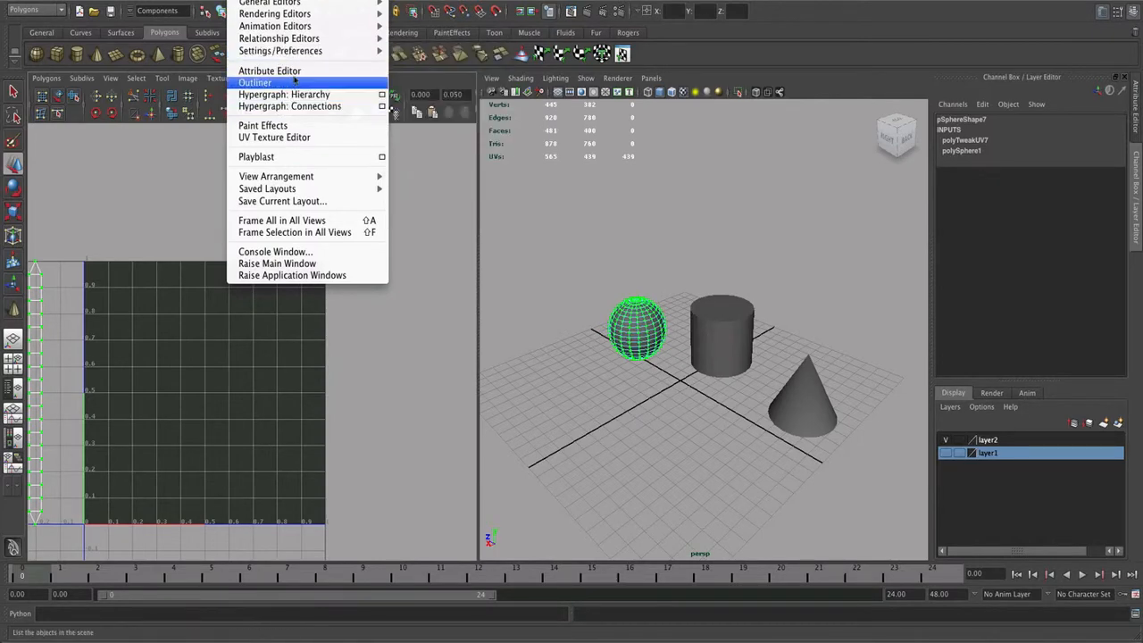
mouse_move(304, 14)
left_click(417, 45)
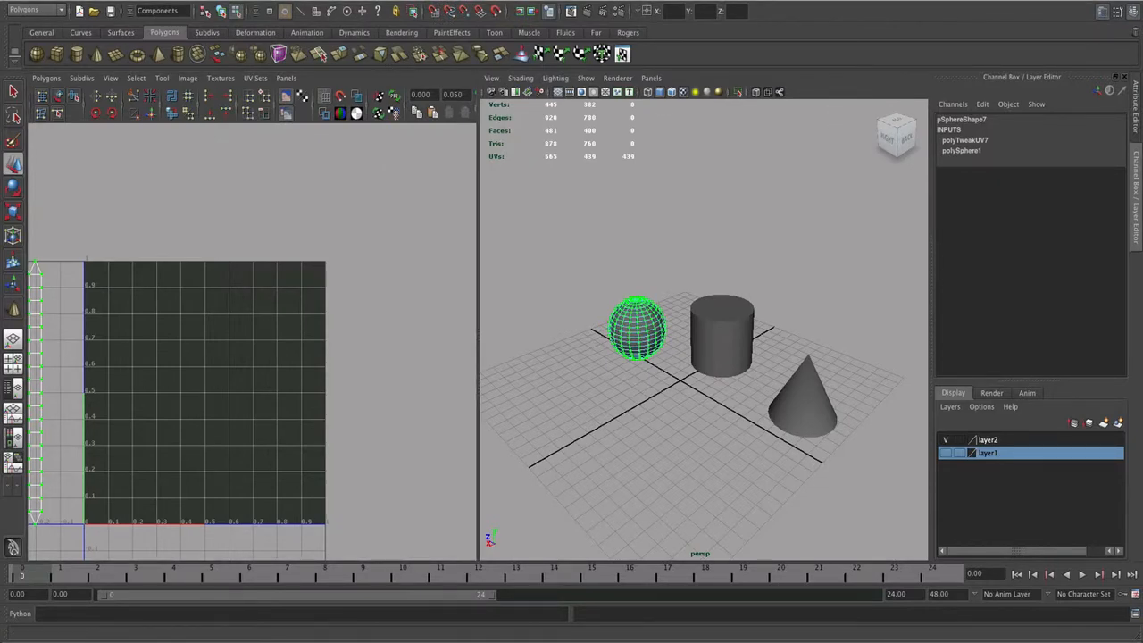
left_click_drag(1142, 126, 232, 92)
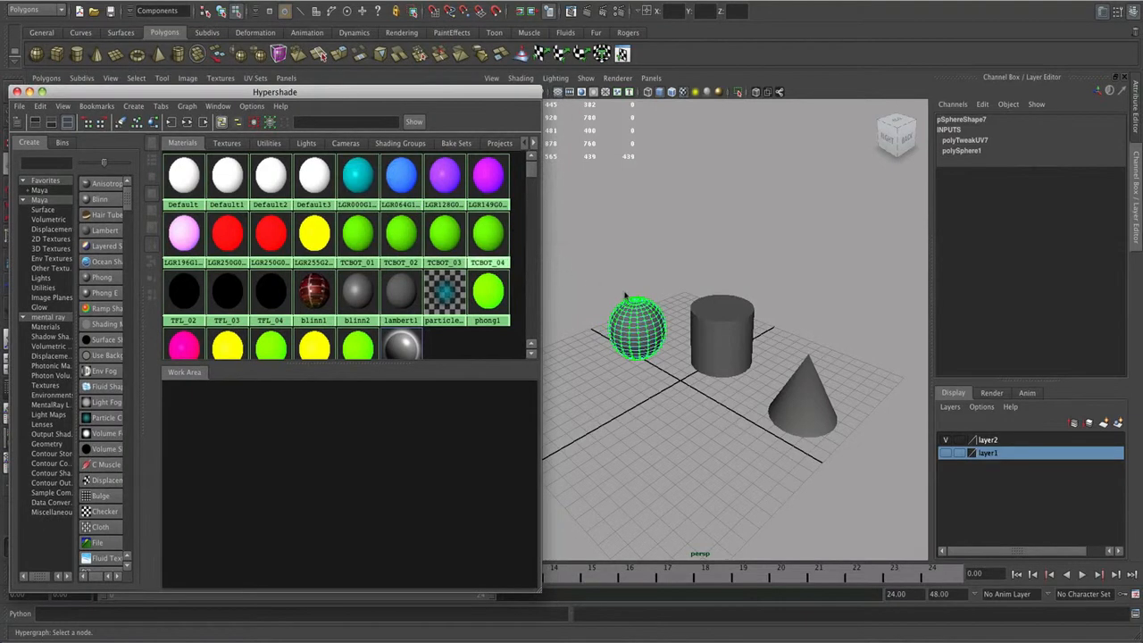
right_click_drag(628, 327, 615, 276)
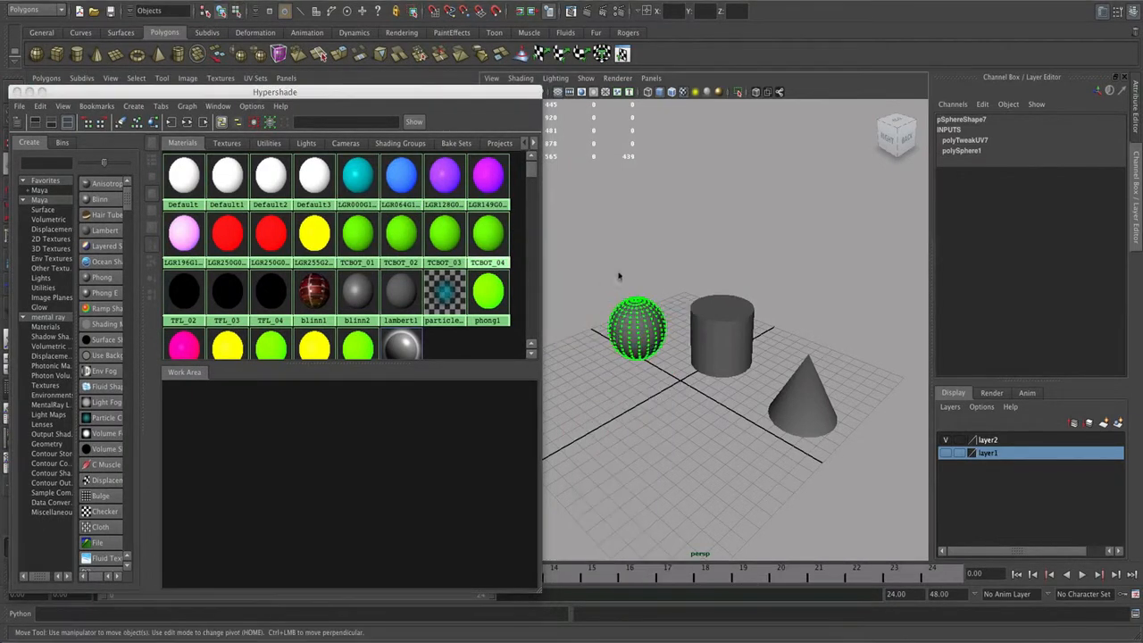
left_click(793, 421)
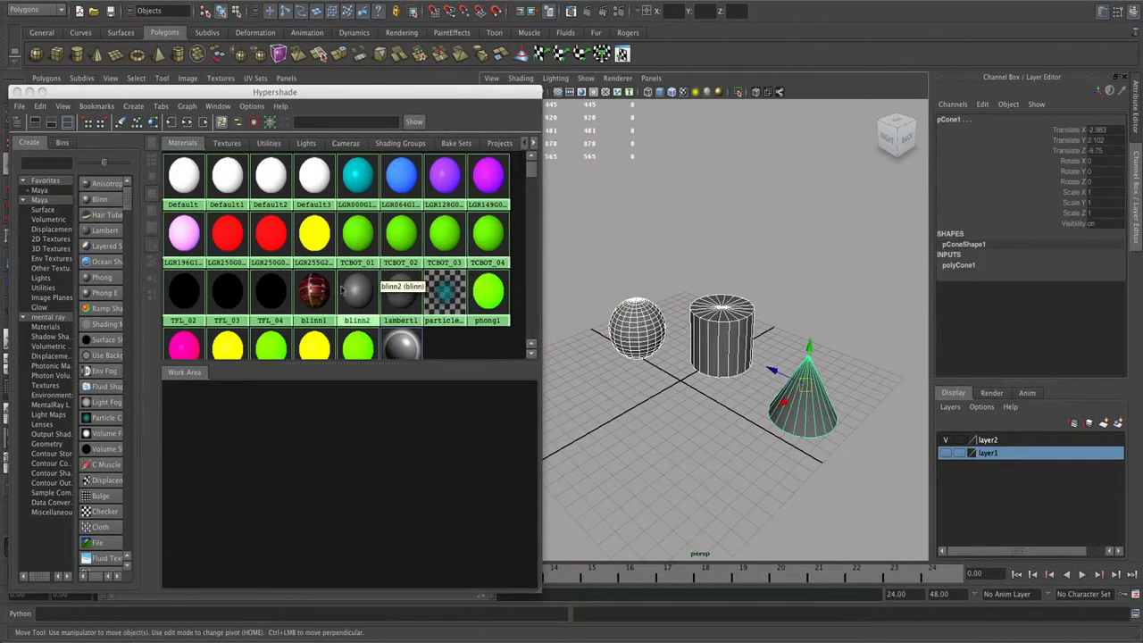
right_click_drag(312, 291, 309, 253)
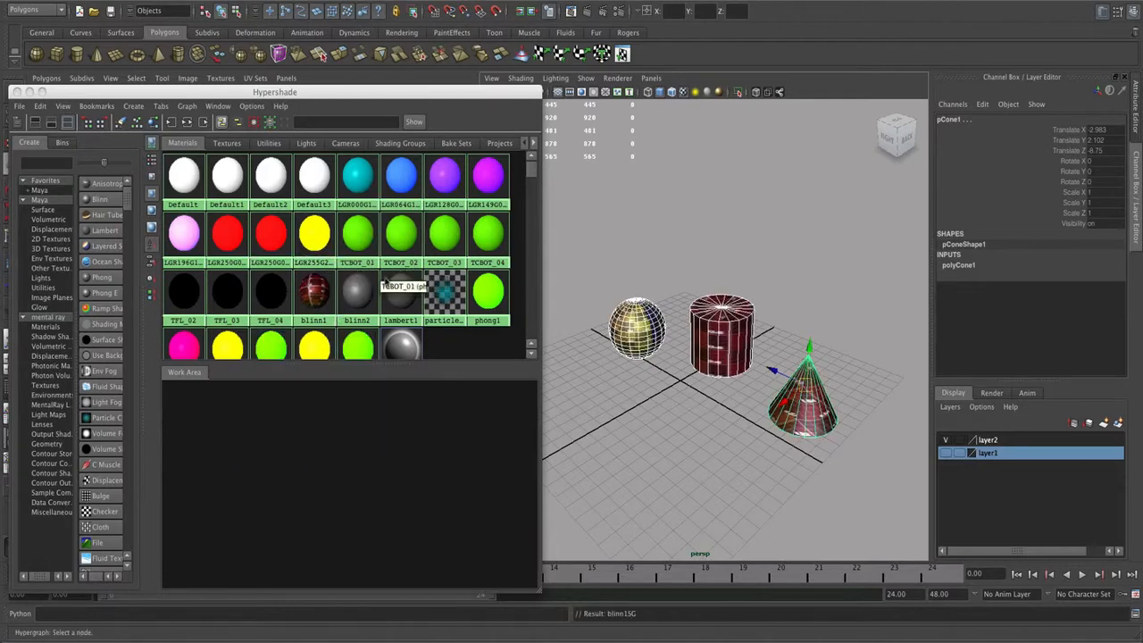
left_click(30, 92)
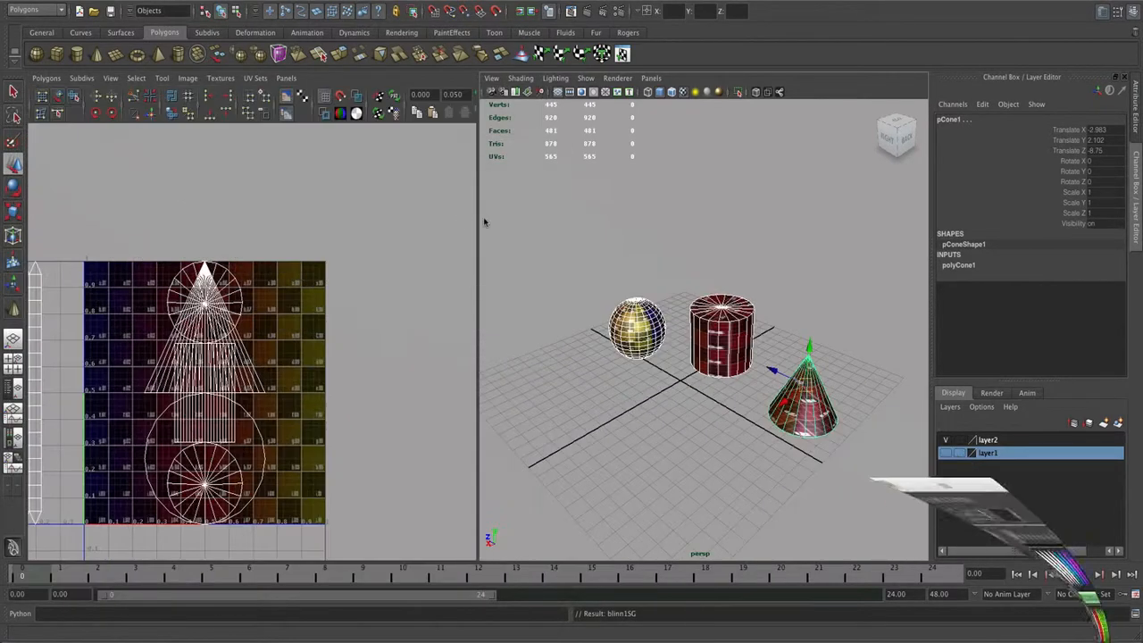
Step: Put the cylinder and cone on a new display layer and hide that layer
left_click(661, 283)
left_click(618, 315)
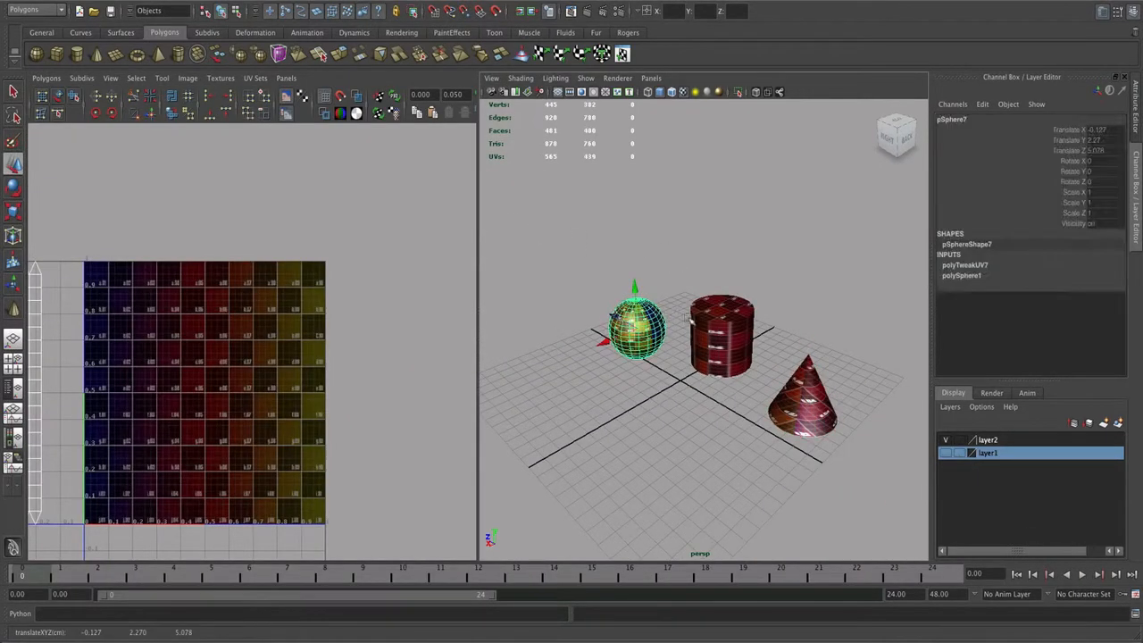
left_click_drag(715, 272, 849, 461)
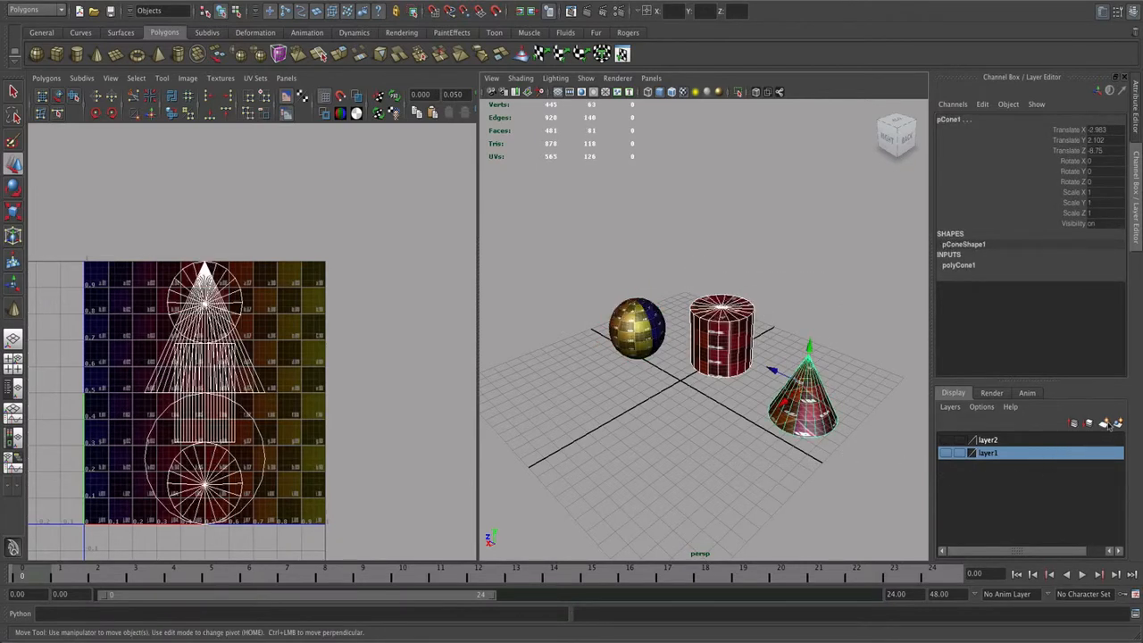
left_click(1118, 424)
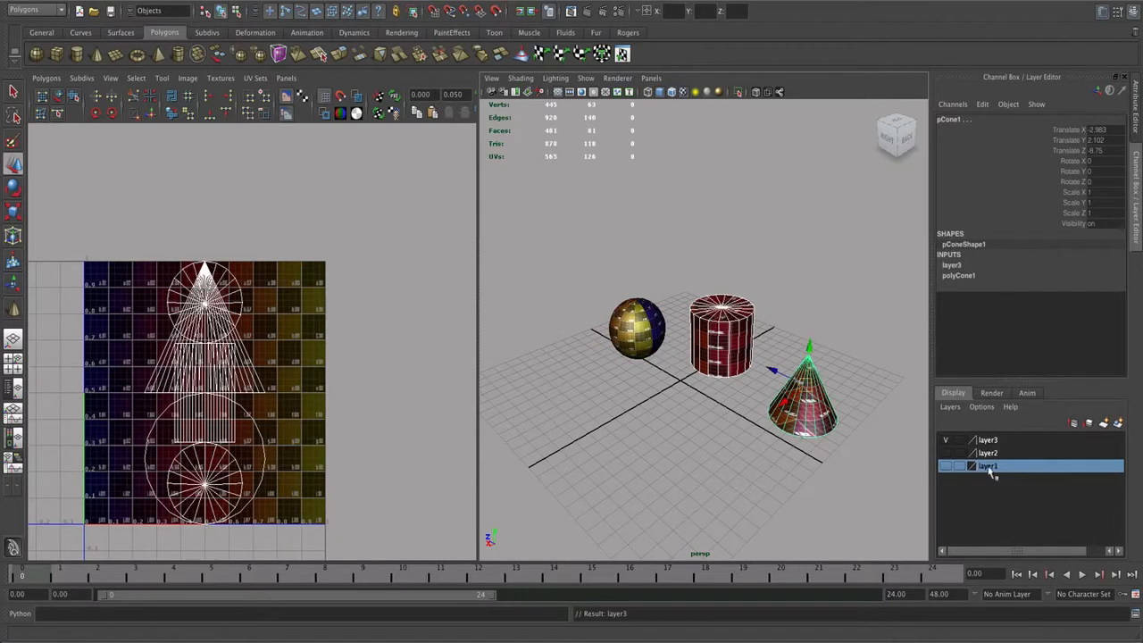
left_click(947, 441)
left_click(947, 441)
left_click(948, 440)
Step: Move the sphere along Z to about -2.84 and frame it in the perspective view
left_click(630, 327)
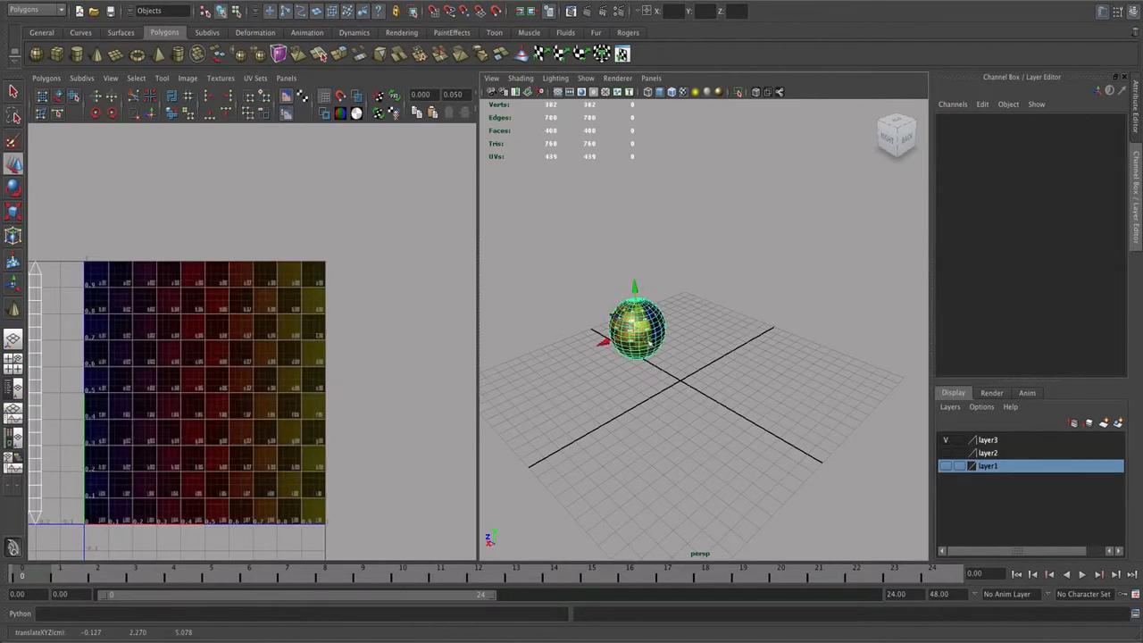
left_click_drag(616, 317, 690, 357)
key("f")
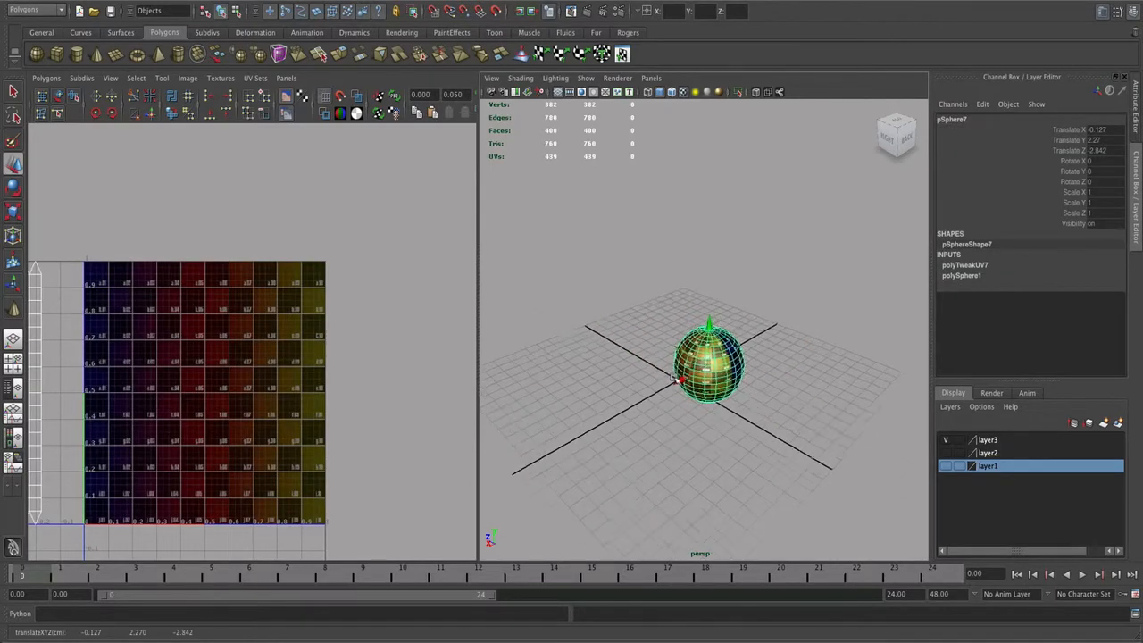
Step: Apply Automatic Mapping to the sphere to generate new UVs
left_click_drag(709, 413, 793, 425, "alt")
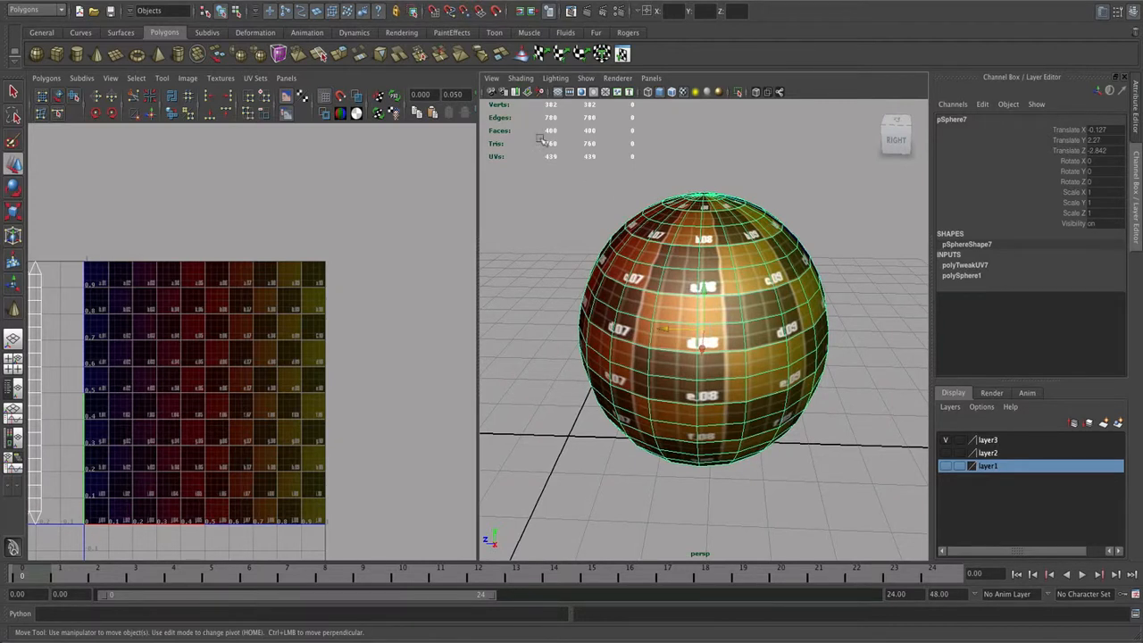
left_click(576, 2)
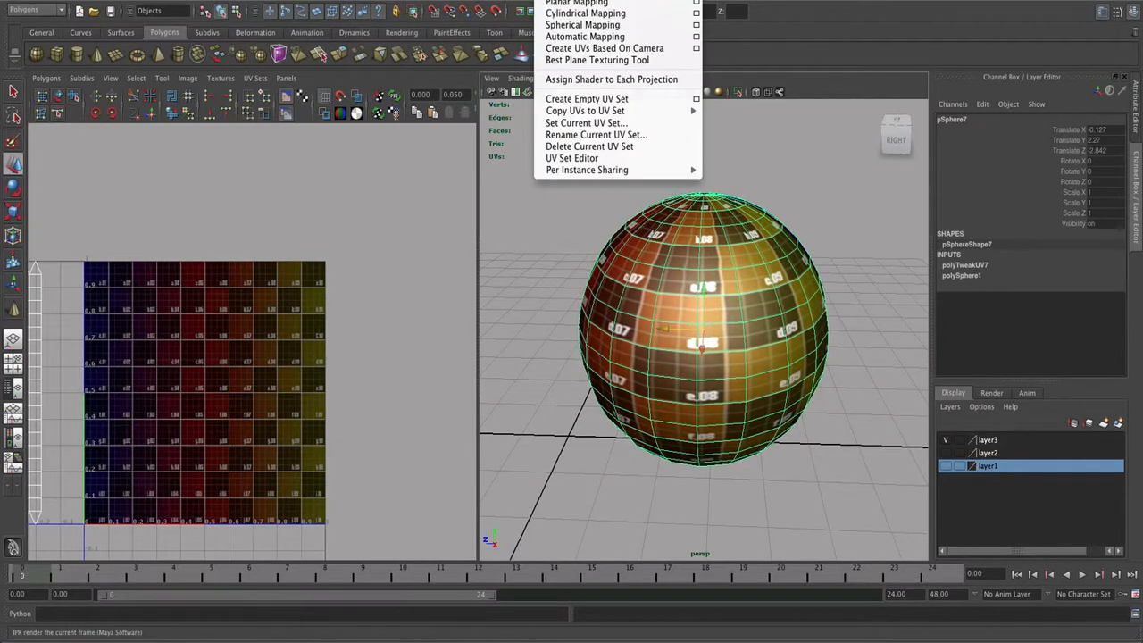
left_click(595, 38)
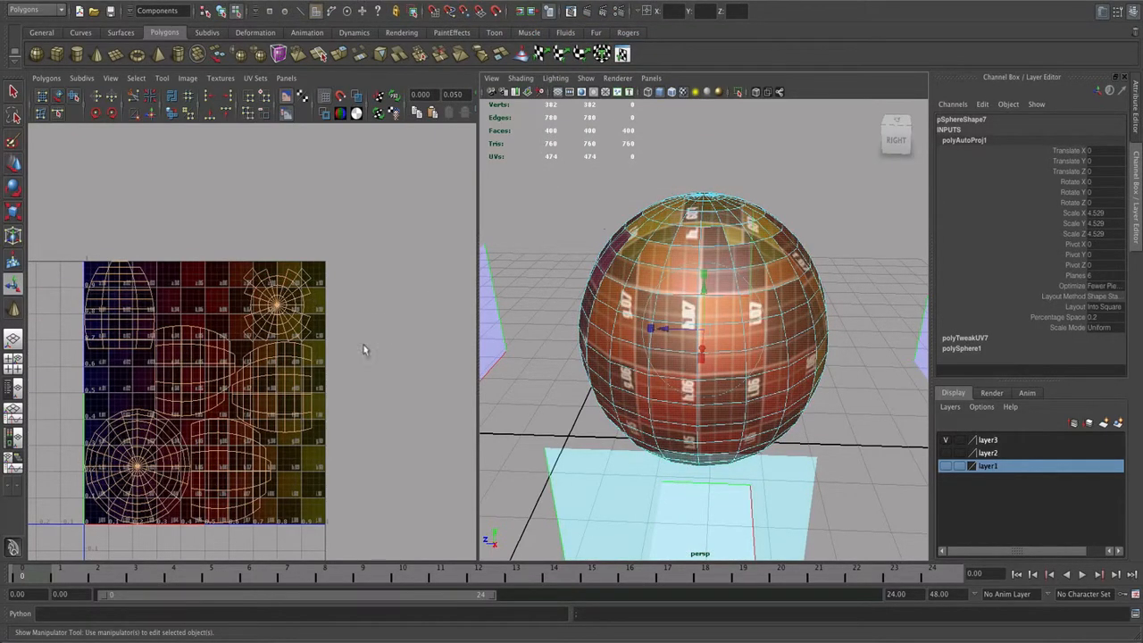
Step: Select all of the sphere's automatically mapped UVs and move them horizontally out of the texture square
right_click_drag(303, 365, 280, 328)
left_click_drag(358, 259, 79, 504)
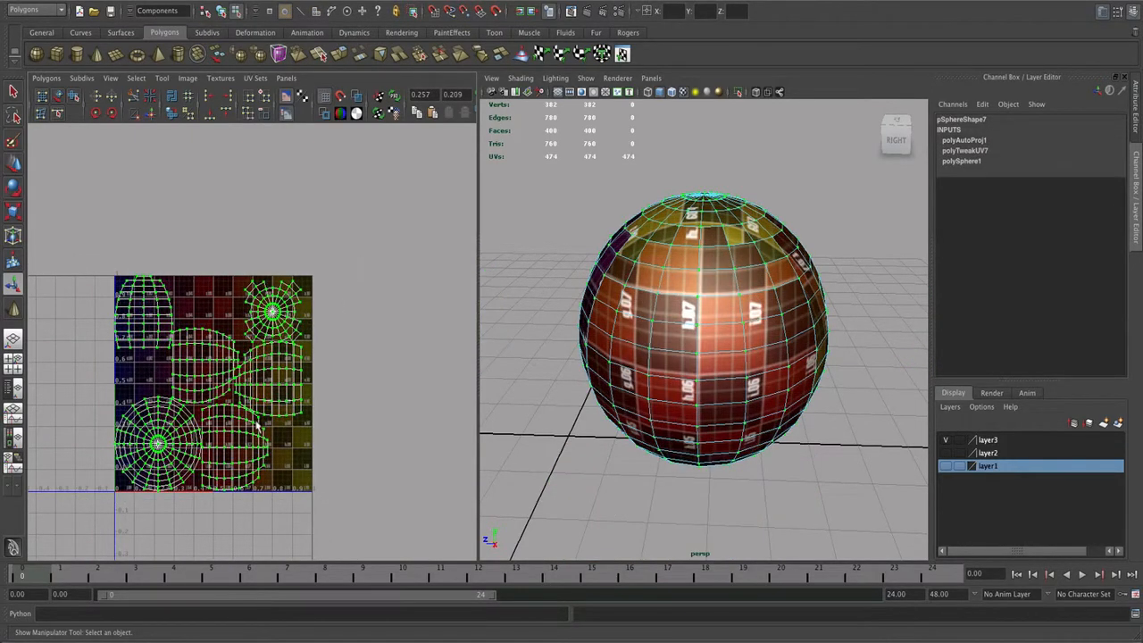
key("w")
left_click_drag(290, 385, 41, 384)
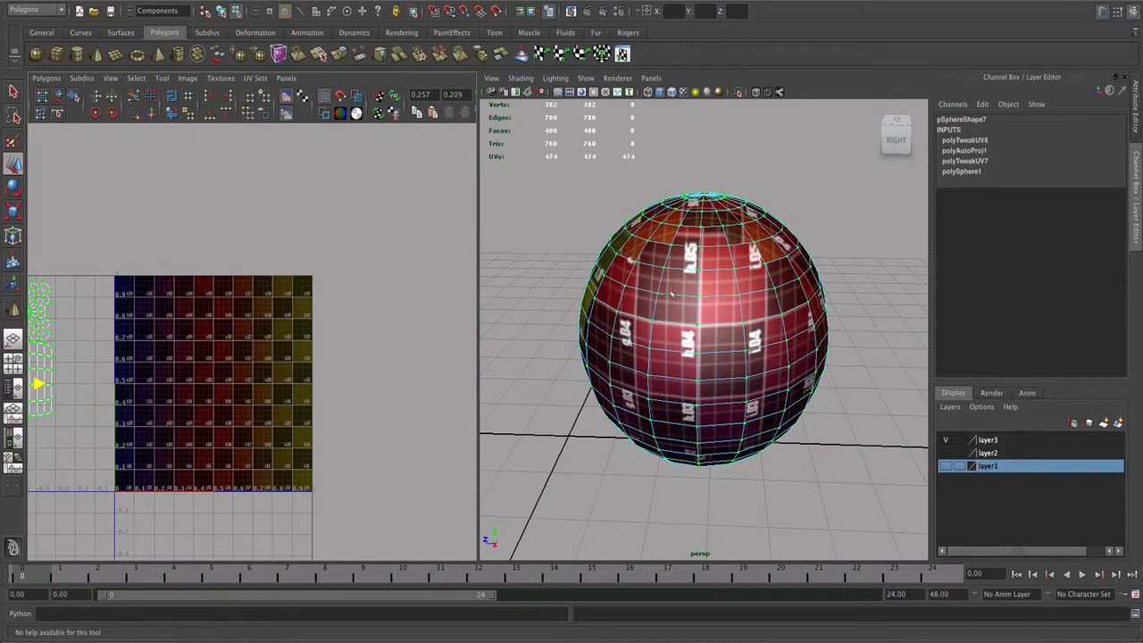
Step: Return the sphere from component mode to object mode and select it as a whole object
left_click(790, 201)
left_click_drag(789, 201, 758, 284, "alt")
right_click_drag(758, 285, 803, 267)
left_click(882, 233)
left_click(786, 272)
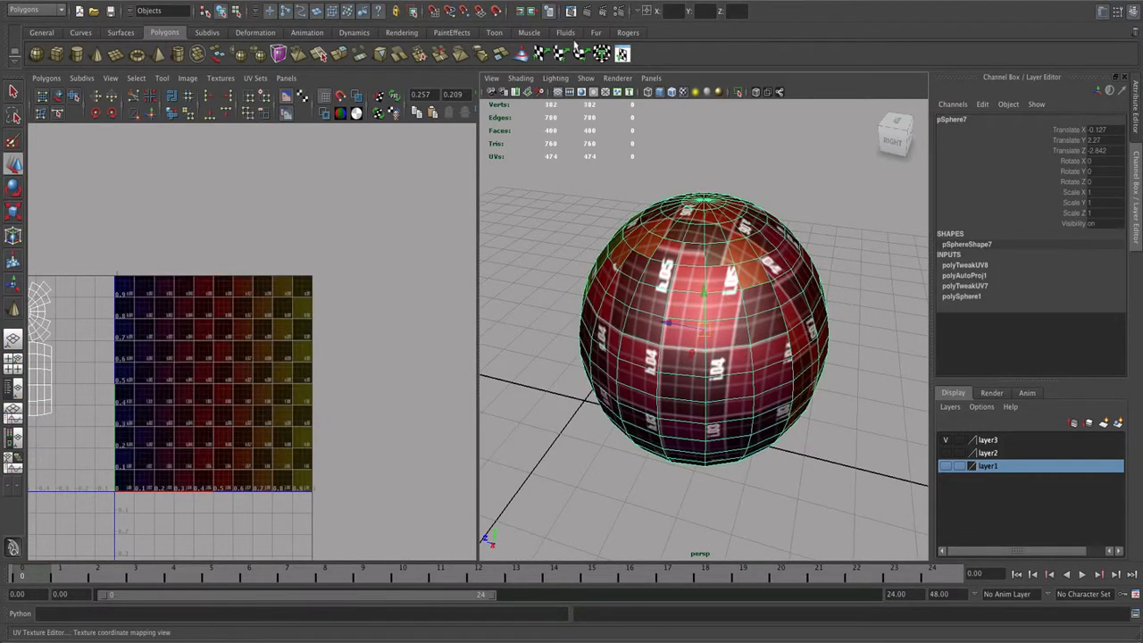
Step: Apply Spherical Mapping to the selected sphere
left_click(580, 1)
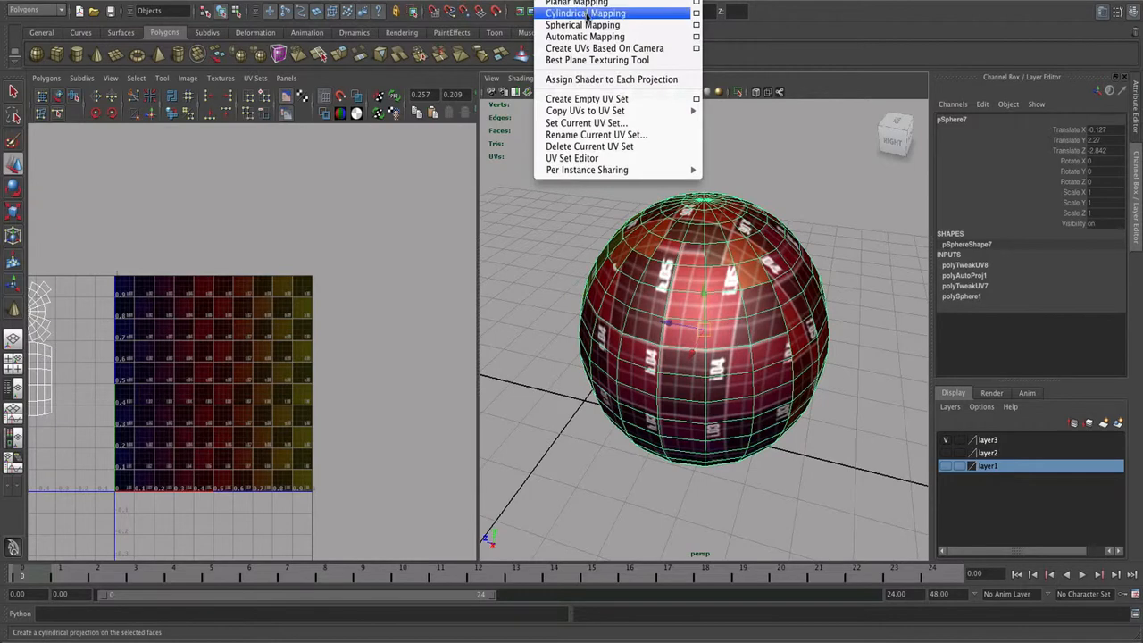
left_click(591, 26)
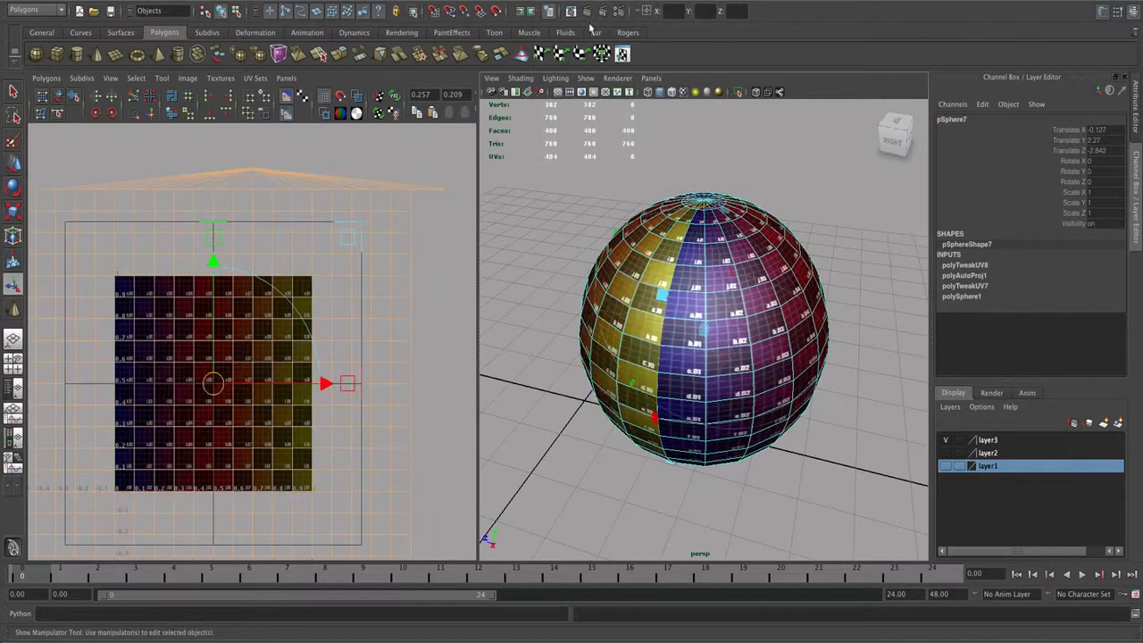
mouse_move(771, 321)
left_mouse_down("alt")
mouse_move(742, 305)
mouse_move(719, 334)
mouse_move(731, 336)
mouse_move(715, 332)
mouse_move(766, 332)
left_mouse_up("alt")
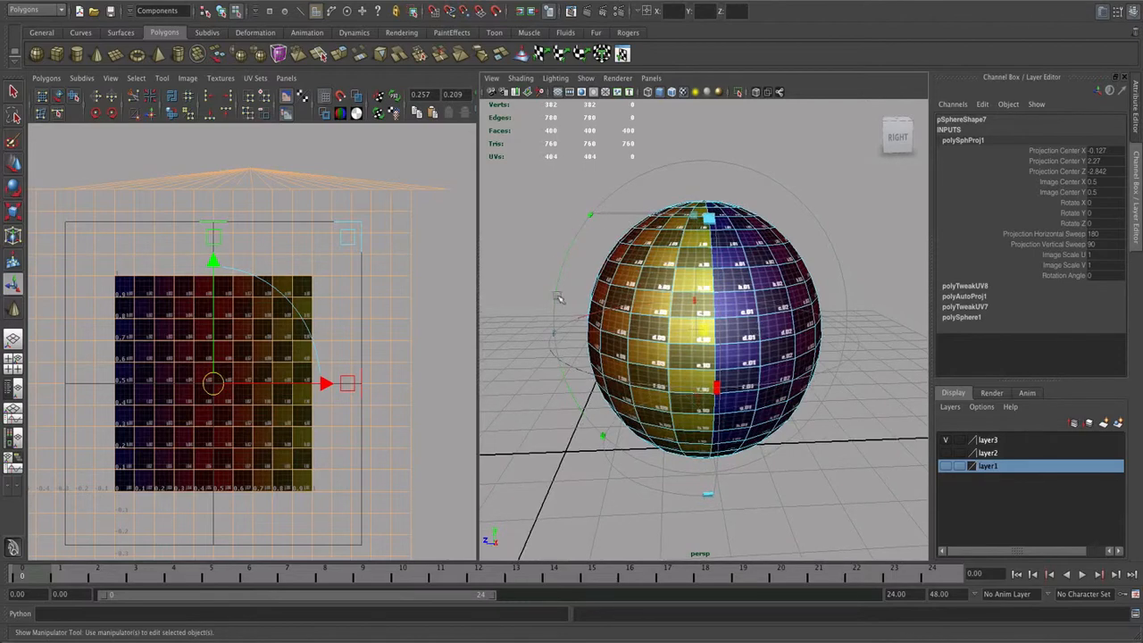
mouse_move(559, 298)
left_mouse_down("alt")
mouse_move(639, 309)
mouse_move(518, 316)
mouse_move(564, 320)
left_mouse_up("alt")
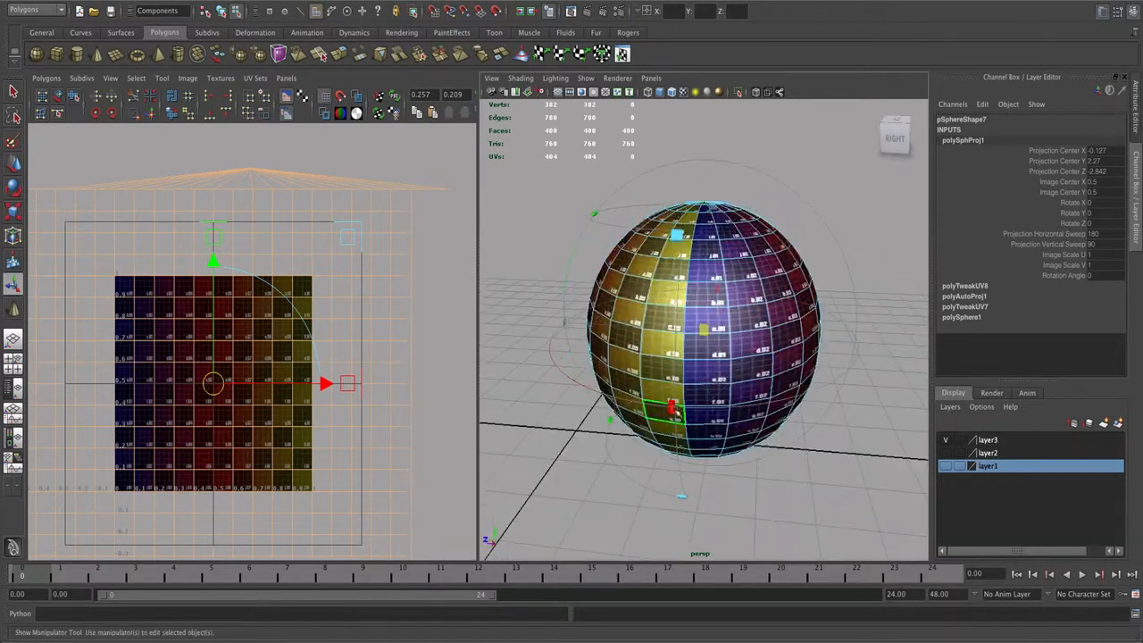
Step: Widen the spherical projection to a horizontal sweep of 360 and a vertical sweep of 180 using its manipulator handles
scroll(678, 408, "down", 3)
left_click_drag(680, 395, 779, 329, "alt")
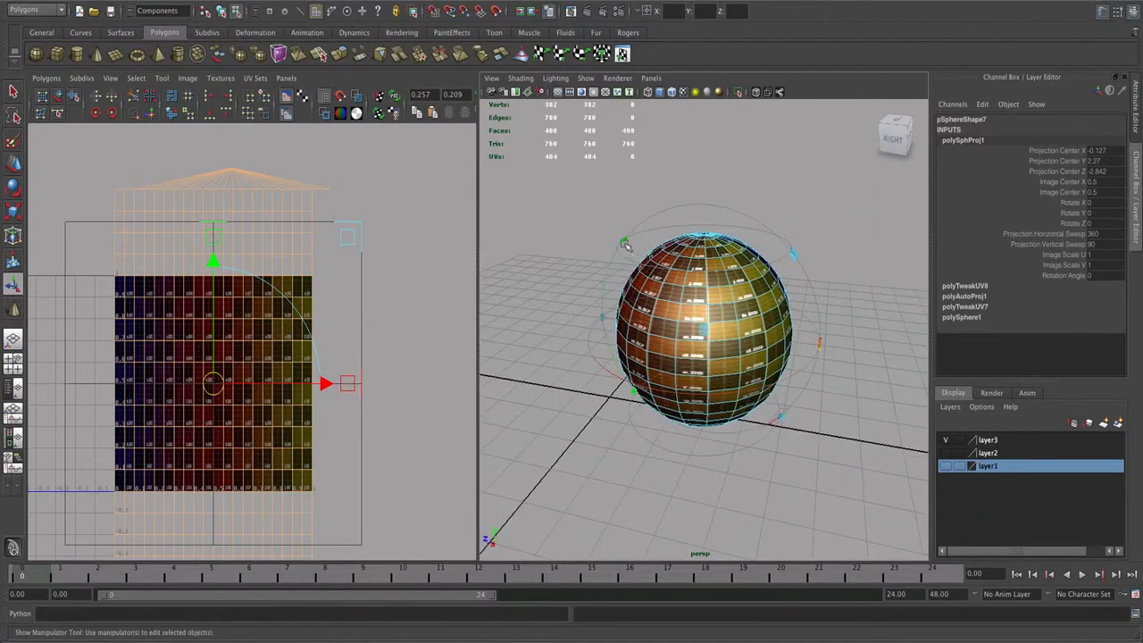
left_click_drag(626, 245, 659, 255)
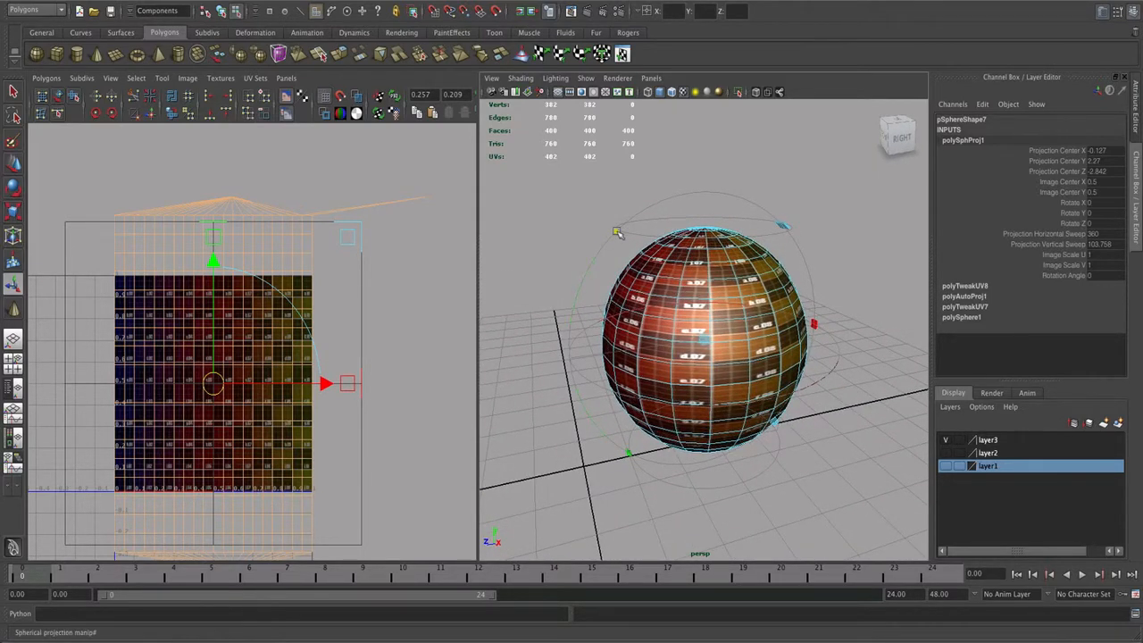
left_click_drag(616, 232, 664, 270)
Step: Examine how the spherically projected texture wraps around the sphere's poles and along its side seam
right_click_drag(677, 276, 759, 304, "alt")
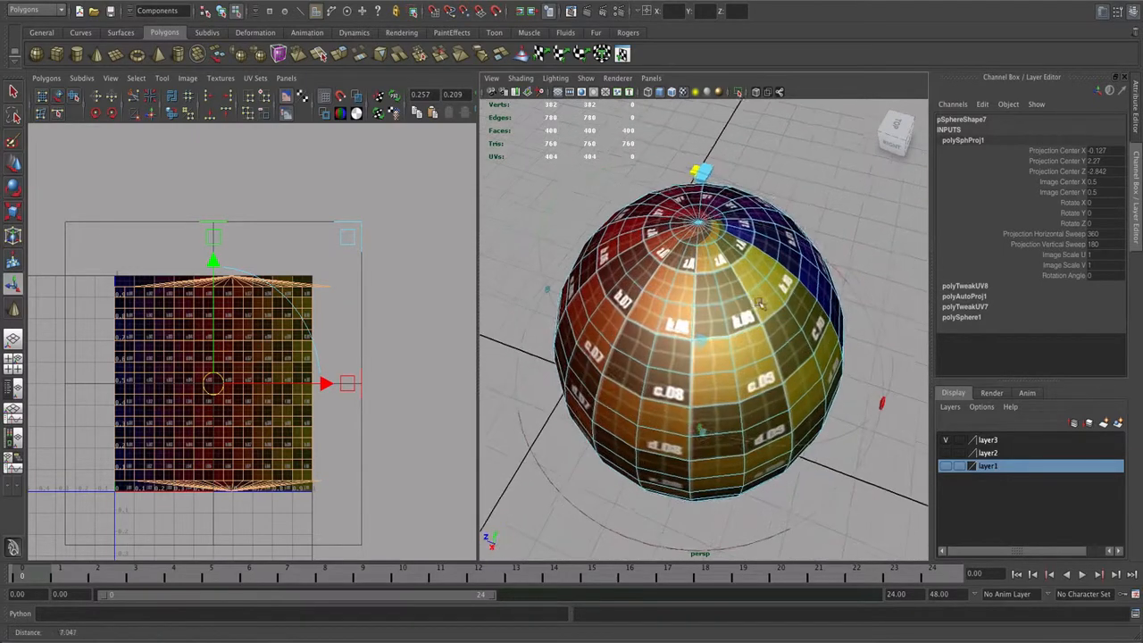
left_click_drag(759, 303, 726, 314, "alt")
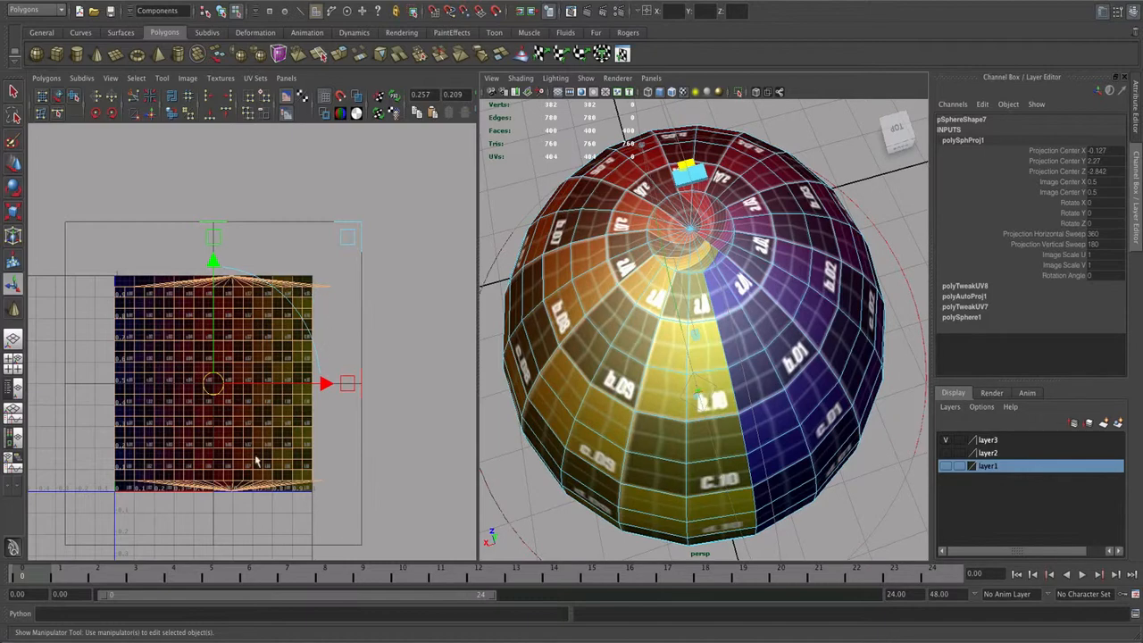
left_click_drag(609, 343, 656, 331, "alt")
scroll(618, 268, "down", 3)
right_click_drag(656, 331, 706, 316, "alt")
left_click_drag(707, 317, 668, 337, "alt")
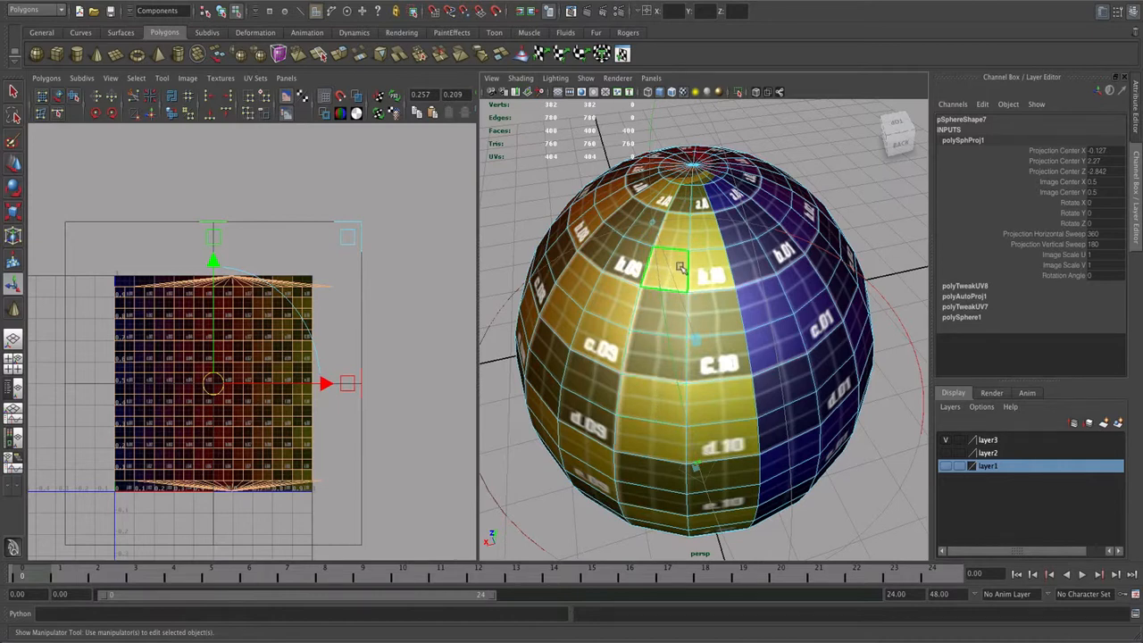
left_click_drag(681, 268, 685, 307, "alt")
scroll(685, 307, "up", 3)
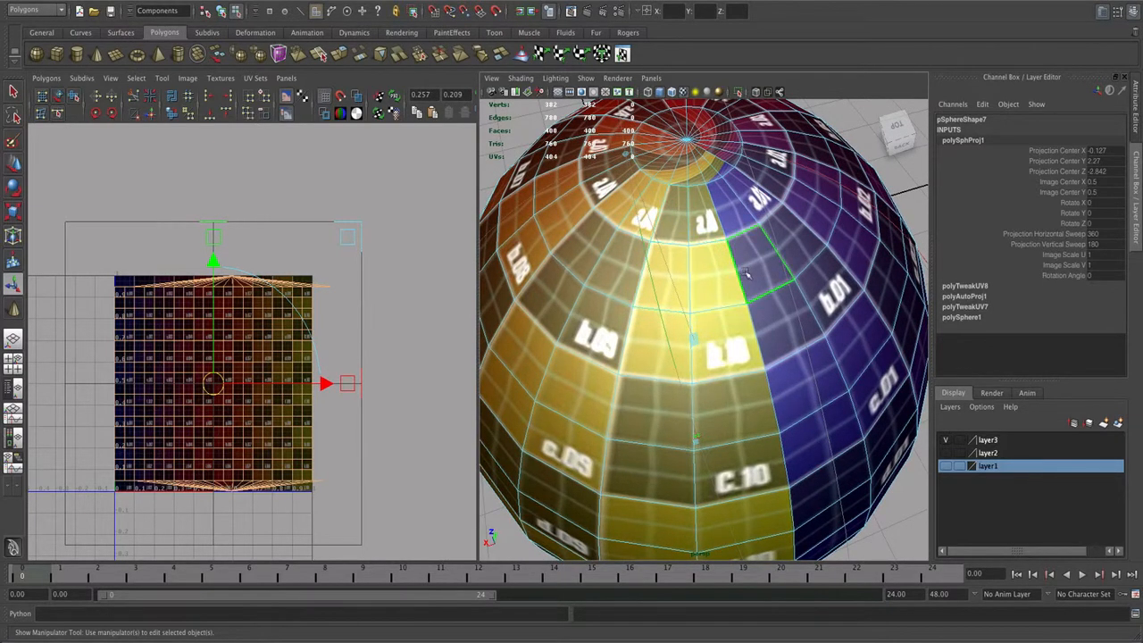
scroll(747, 273, "down", 4)
left_click_drag(745, 273, 792, 374, "alt")
scroll(677, 274, "down", 2)
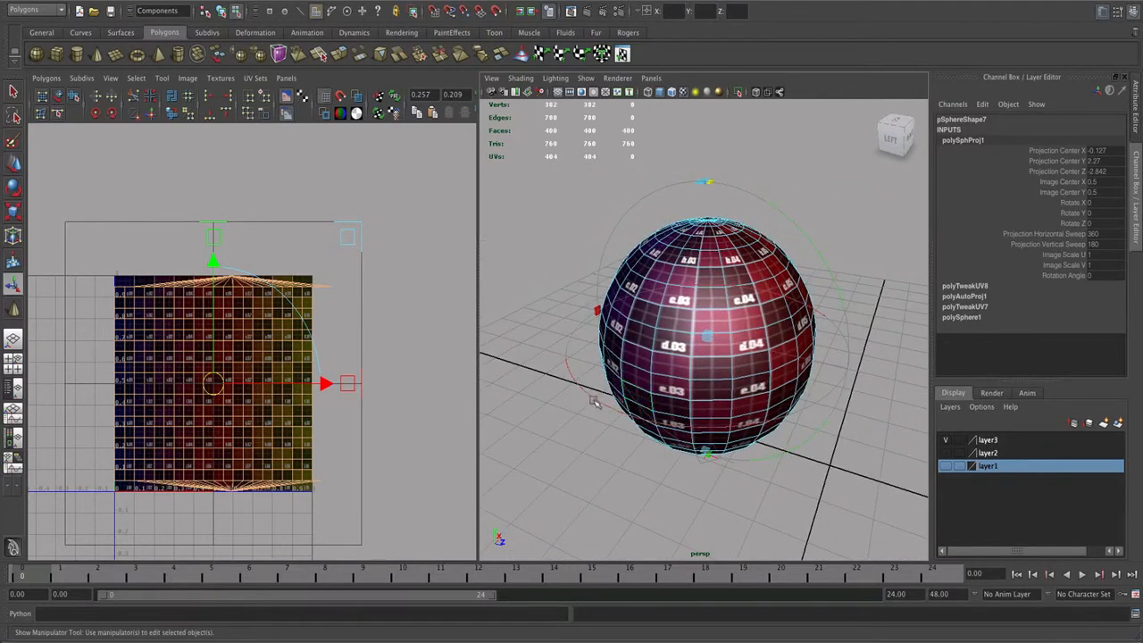
Step: Rotate the spherical projection to about 0.48 in X, -4.33 in Y and -0.06 in Z so its UVs line up with the texture square
mouse_move(596, 402)
left_mouse_down()
mouse_move(626, 416)
mouse_move(585, 399)
left_mouse_up()
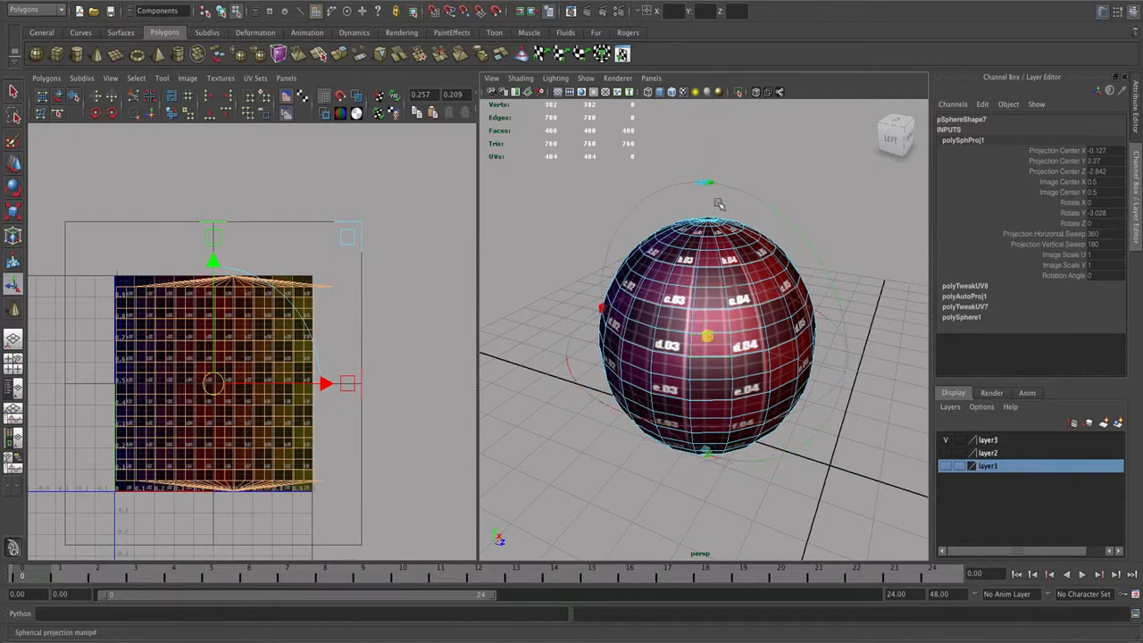
left_click_drag(705, 182, 726, 209, "alt")
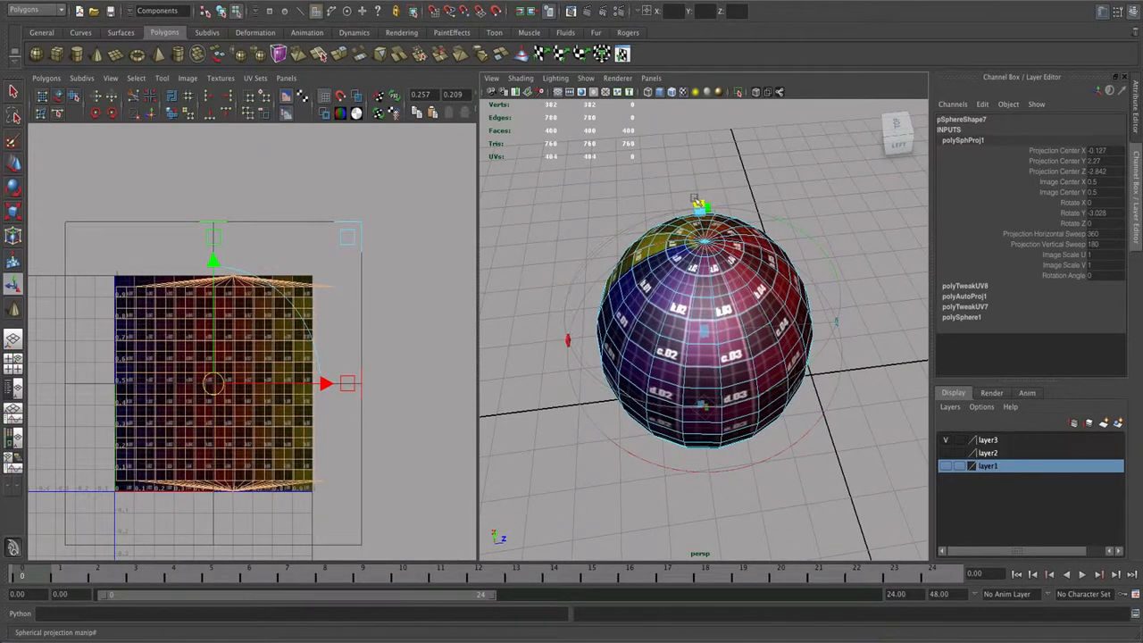
left_click_drag(696, 200, 720, 214)
key("ctrl+z")
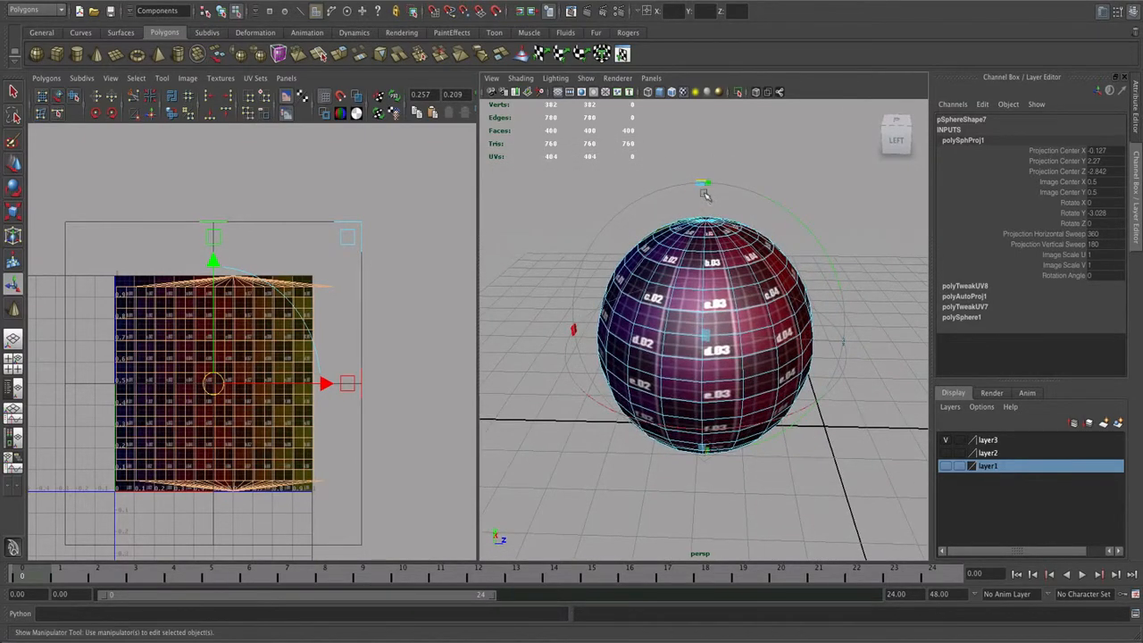
mouse_move(774, 247)
left_mouse_down("alt")
mouse_move(748, 251)
mouse_move(786, 254)
left_mouse_up("alt")
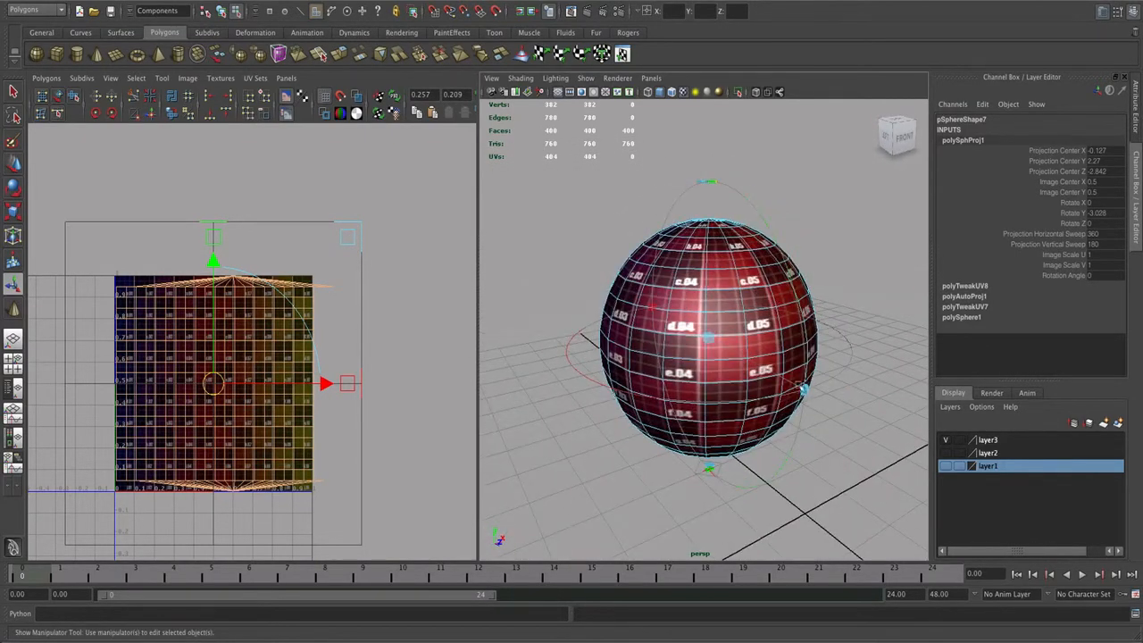
mouse_move(806, 393)
left_mouse_down()
mouse_move(814, 404)
mouse_move(803, 384)
mouse_move(743, 398)
mouse_move(801, 398)
left_mouse_up()
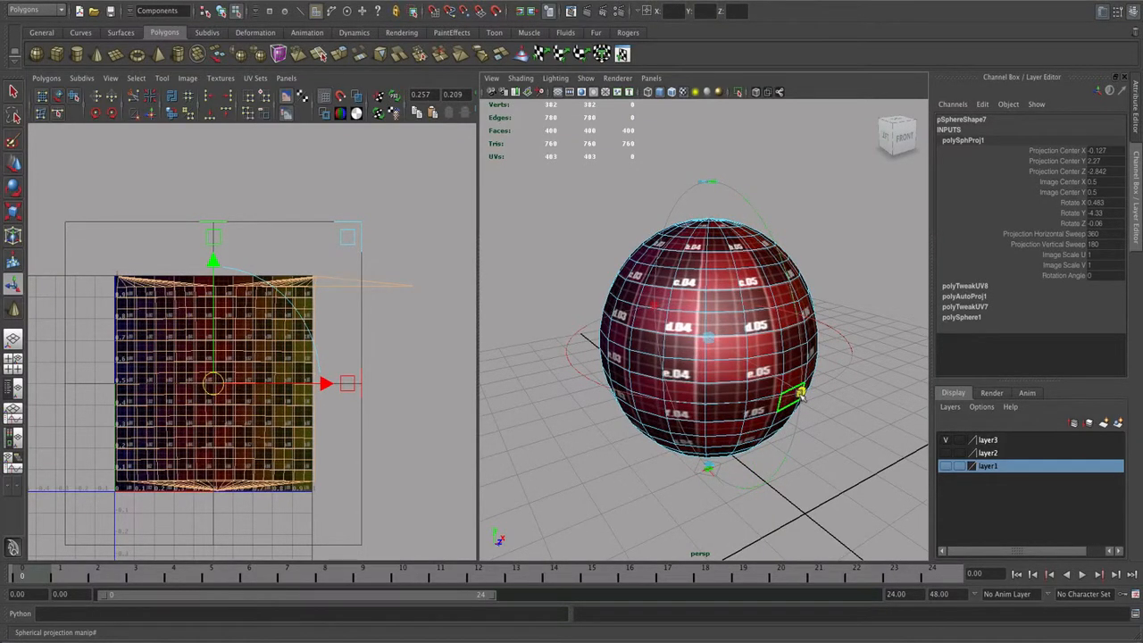
left_click_drag(684, 394, 831, 368, "alt")
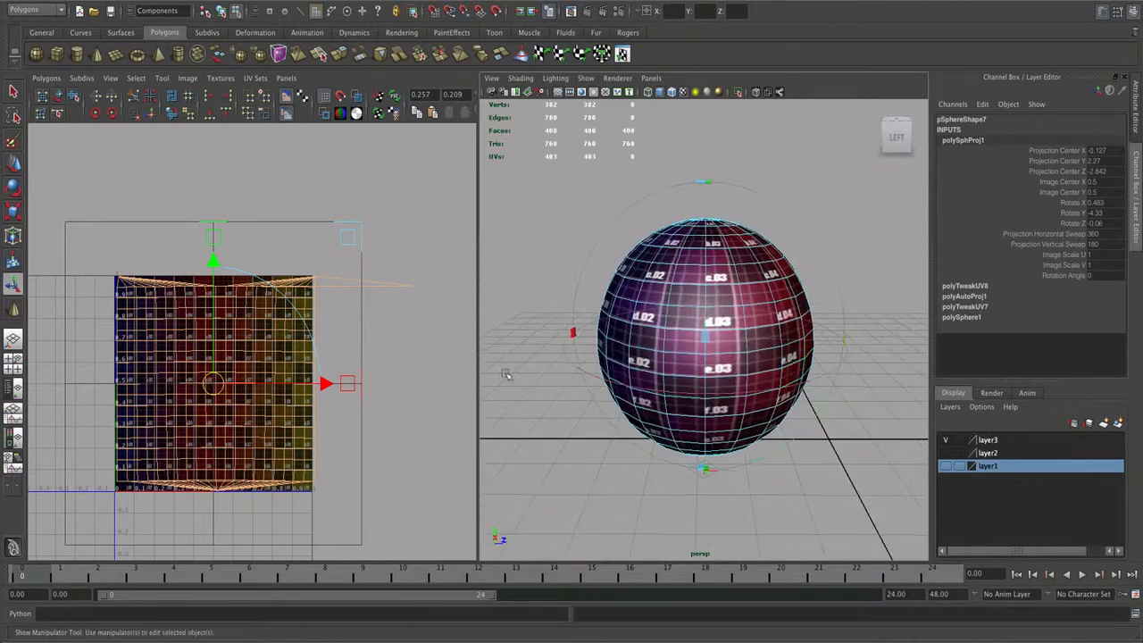
right_click_drag(286, 376, 295, 375, "alt")
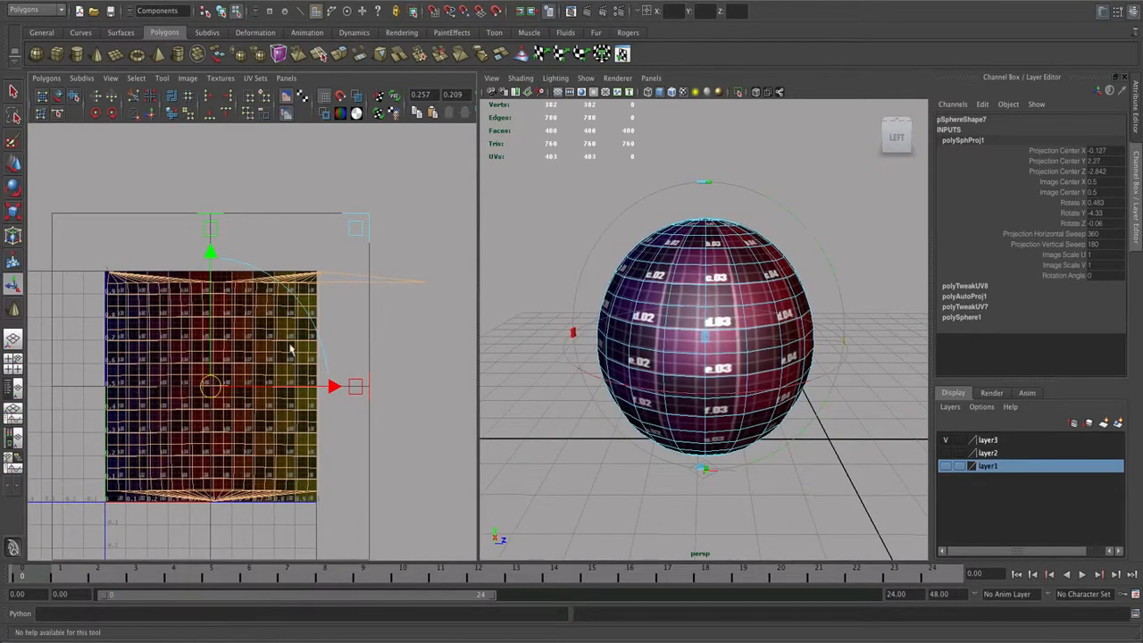
Step: Leave the projection manipulator and select only the triangular UV faces of the sphere's top and bottom poles
left_click(542, 305)
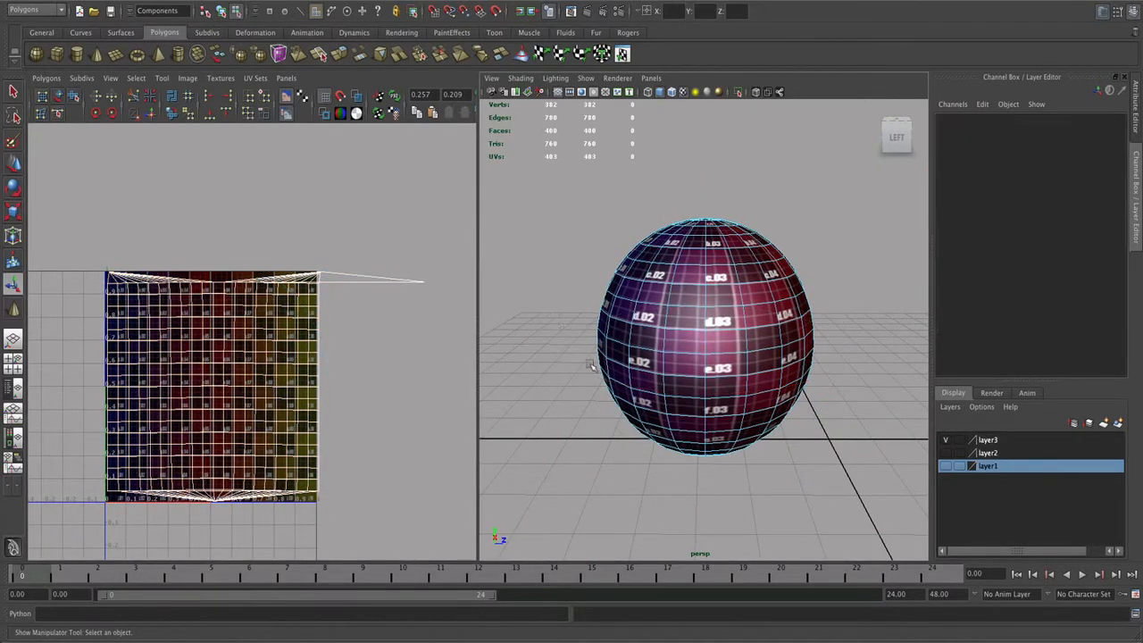
right_click_drag(348, 278, 346, 303)
left_click_drag(87, 234, 388, 277)
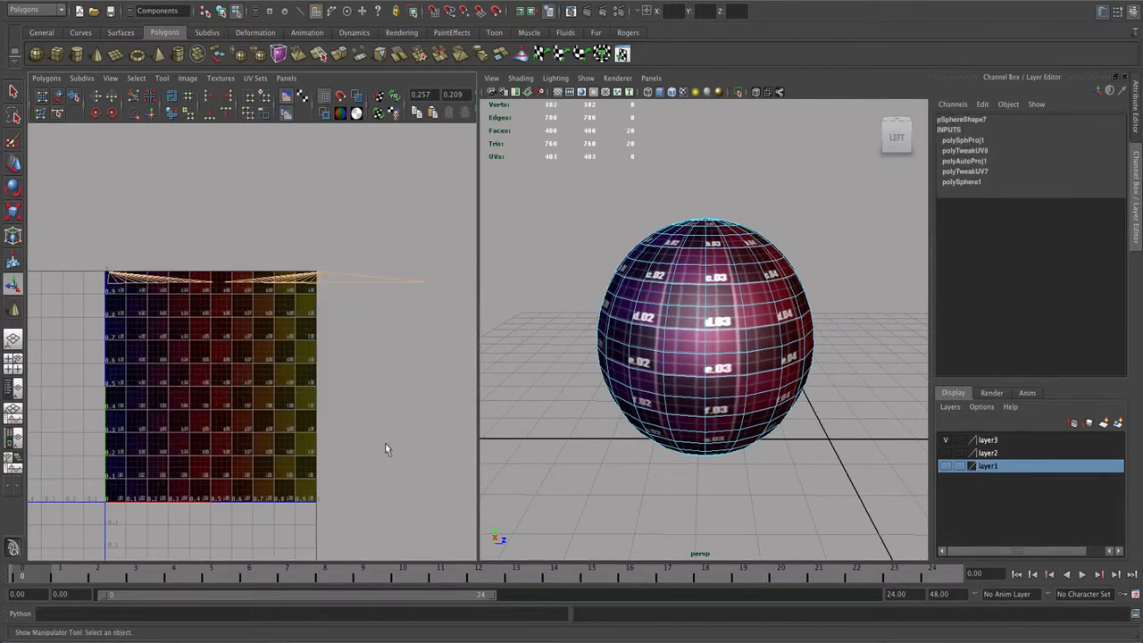
left_click(387, 444)
left_click_drag(426, 534, 59, 235)
mouse_move(329, 291)
left_mouse_down()
mouse_move(91, 466)
mouse_move(90, 488)
left_mouse_up()
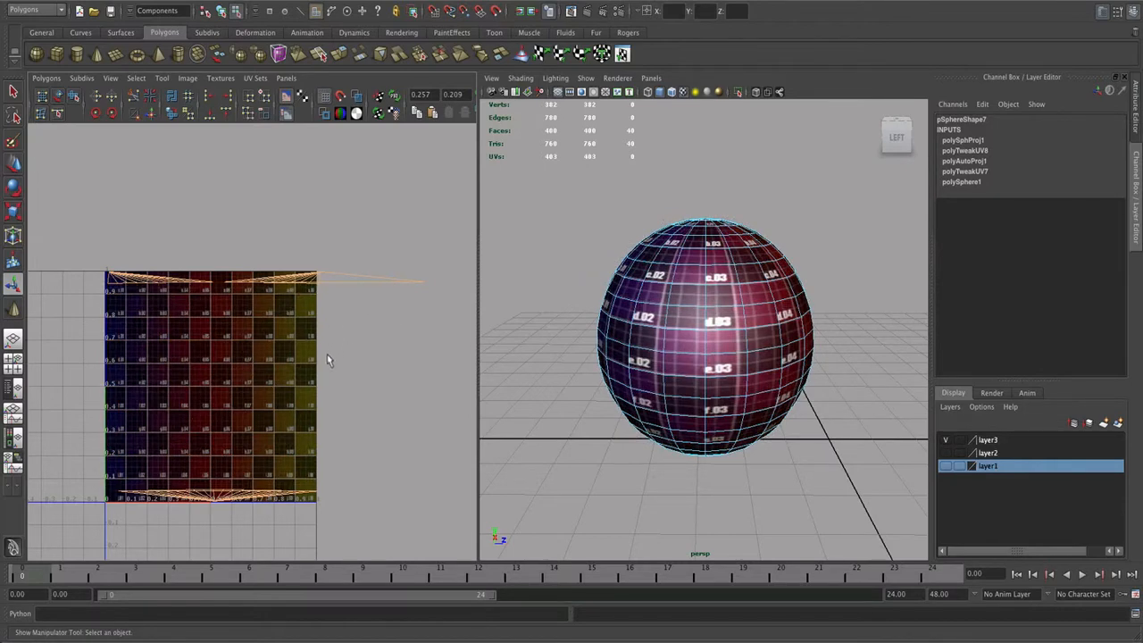
middle_click_drag(322, 376, 360, 329, "alt")
right_click_drag(360, 329, 519, 360, "alt")
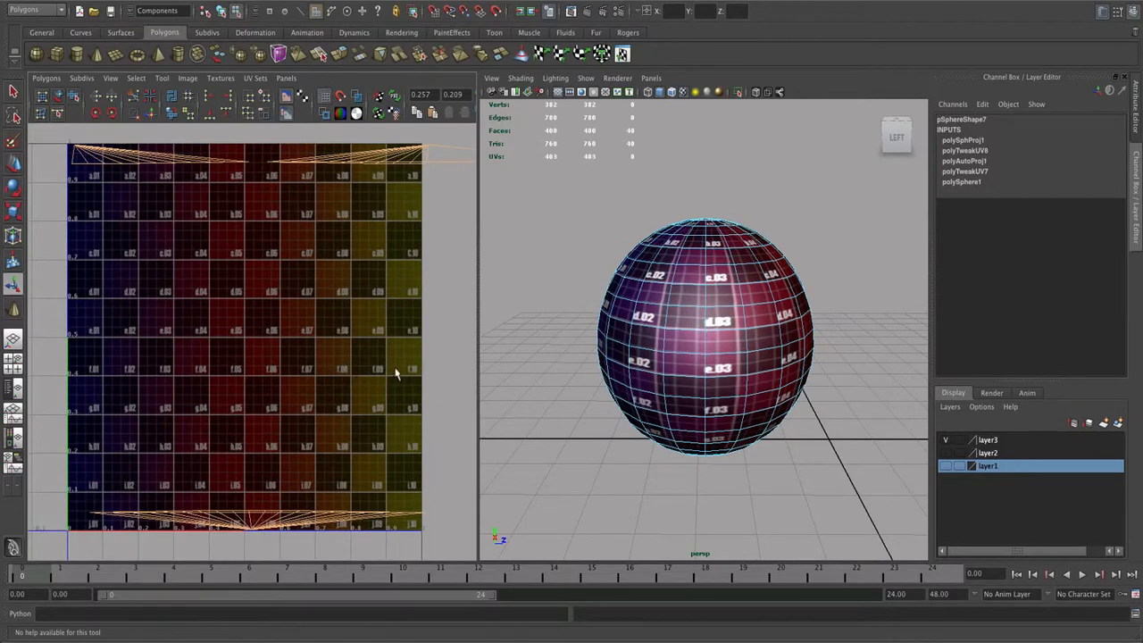
Step: Apply Planar Mapping with its current settings to the selected pole faces
left_click_drag(663, 380, 656, 417, "alt")
right_click_drag(655, 417, 609, 402, "alt")
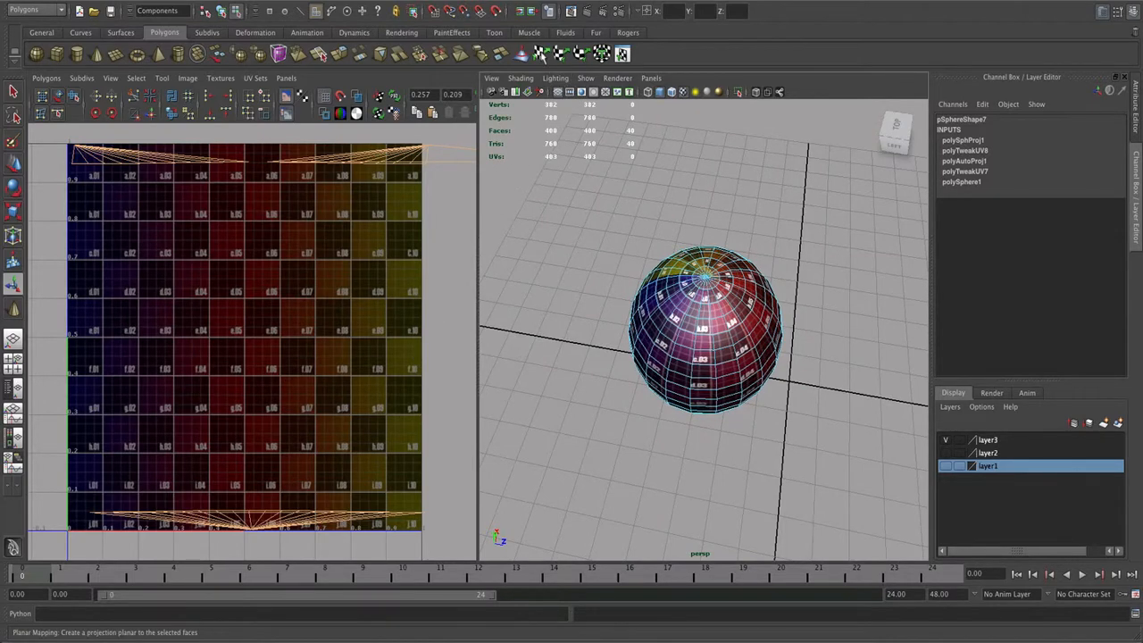
left_click(541, 54)
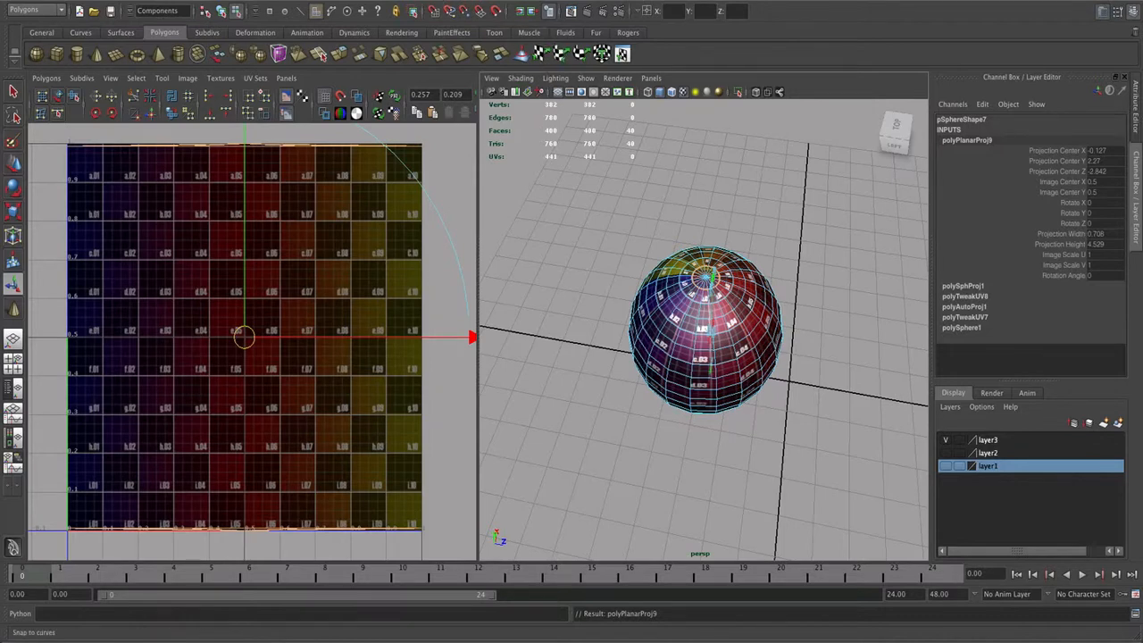
Step: Apply Planar Mapping to the pole faces, projecting from the Y axis with the projection fitted to the bounding box
left_click(561, 0)
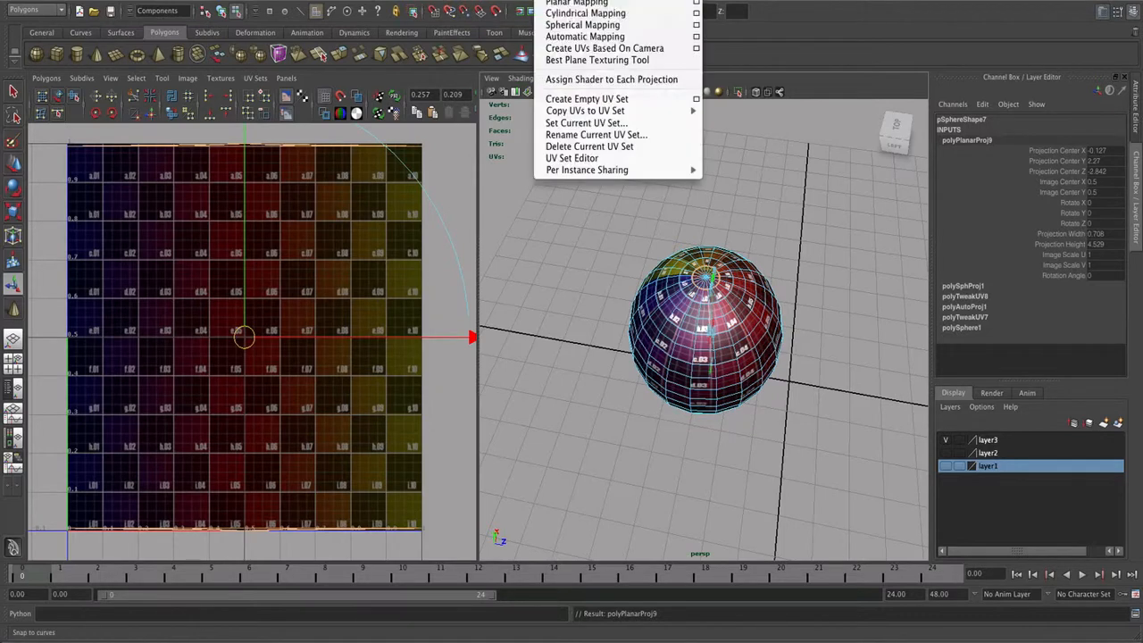
left_click(696, 4)
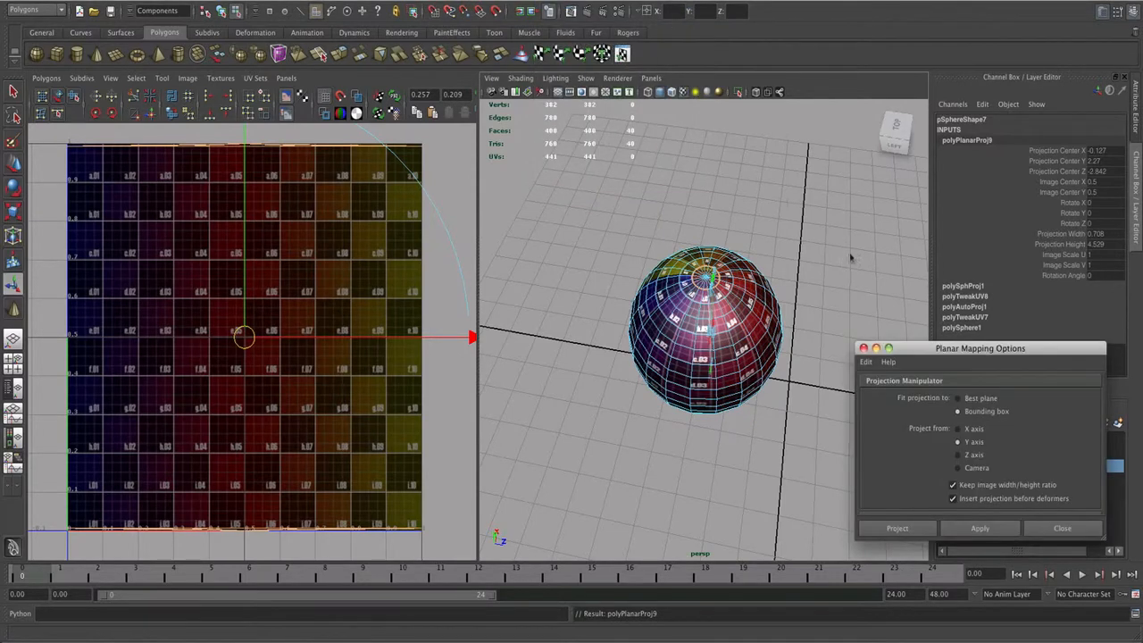
left_click(983, 532)
right_click_drag(735, 439, 780, 407, "alt")
left_click_drag(780, 406, 774, 473, "alt")
right_click_drag(697, 358, 770, 332, "alt")
left_click_drag(770, 332, 752, 318, "alt")
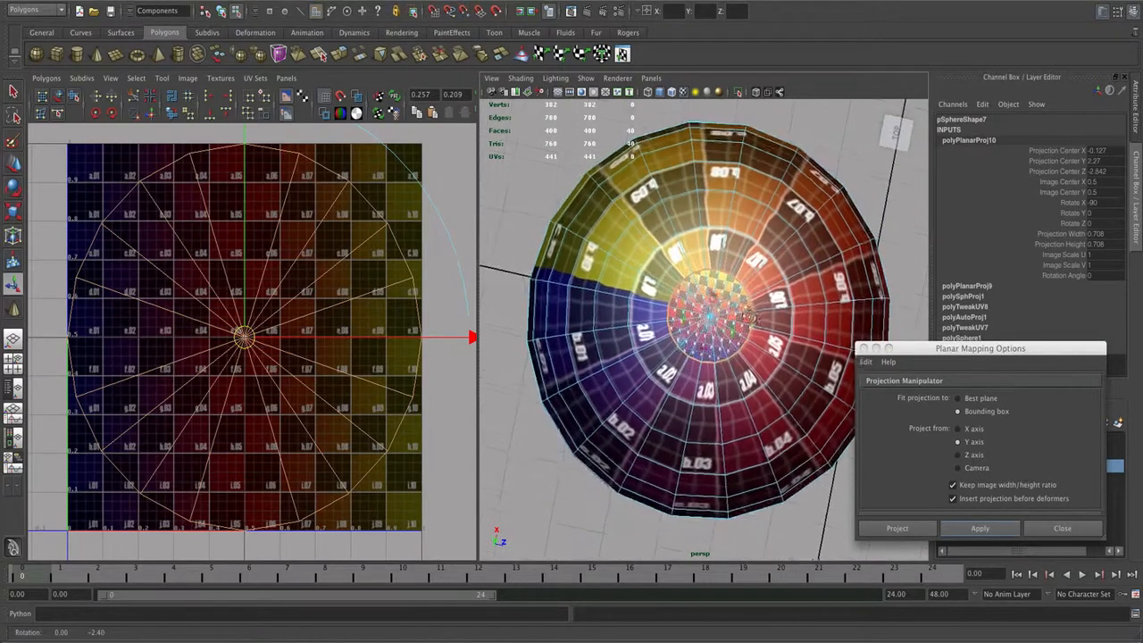
Step: Move the planar-mapped pole UVs up out of the texture square, to an Image Center Y of about 1.54
right_click_drag(752, 318, 641, 330, "alt")
left_click_drag(641, 331, 662, 280, "alt")
right_click_drag(346, 309, 274, 315, "alt")
left_click_drag(254, 306, 290, 153)
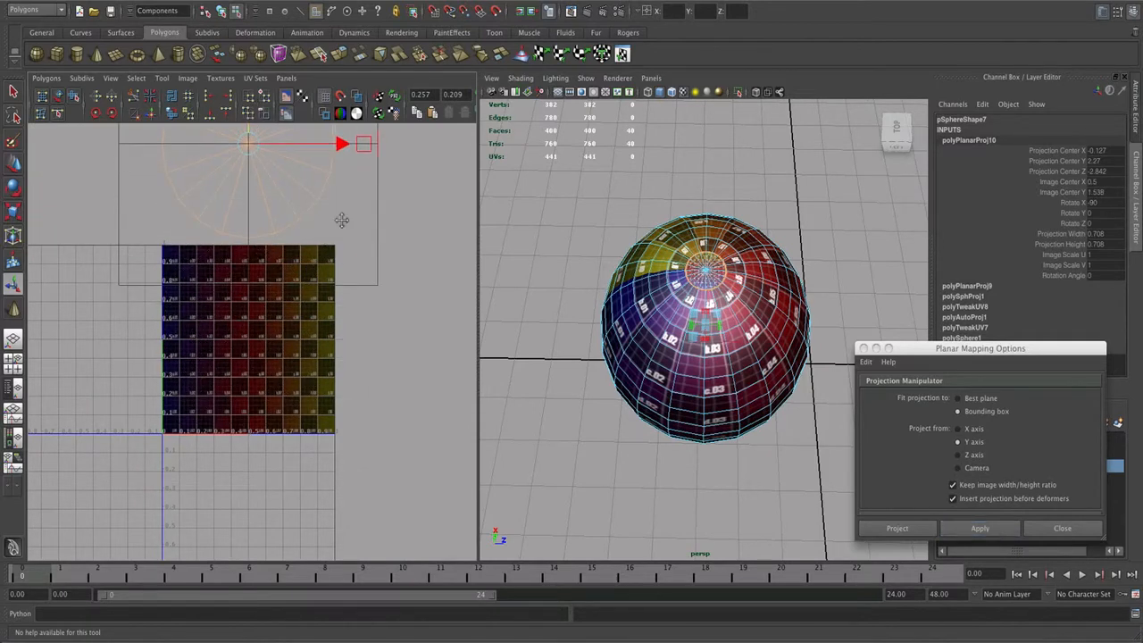
Step: Separate the overlapping pole discs by moving one of them below the texture square with the Move UV Shell Tool
right_click_drag(342, 220, 262, 215, "alt")
left_click(413, 280)
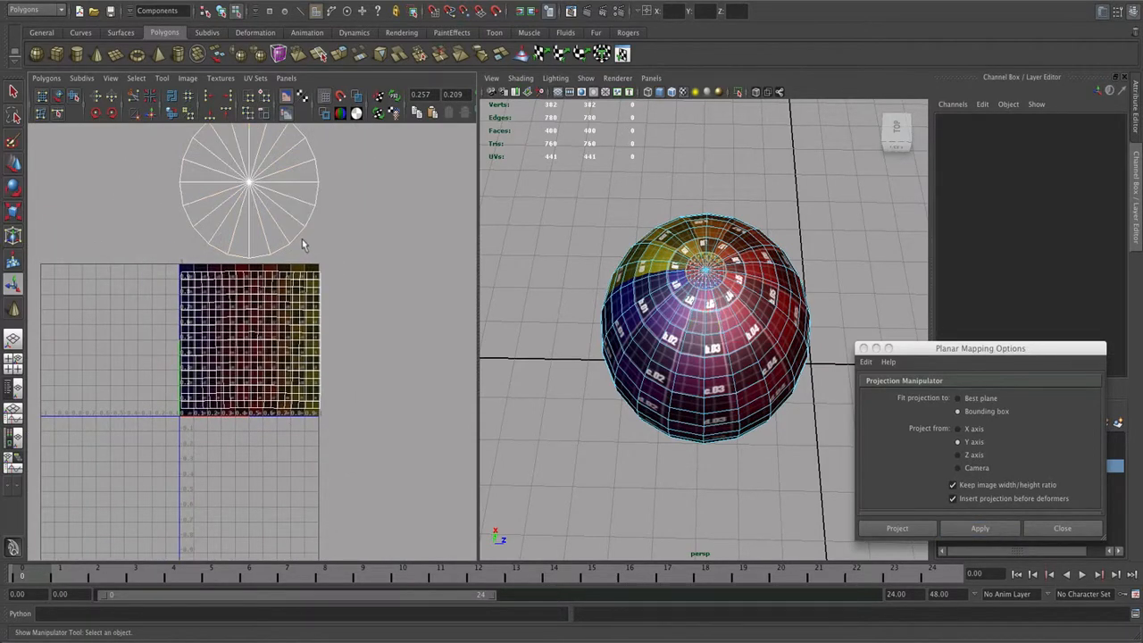
left_click(58, 96)
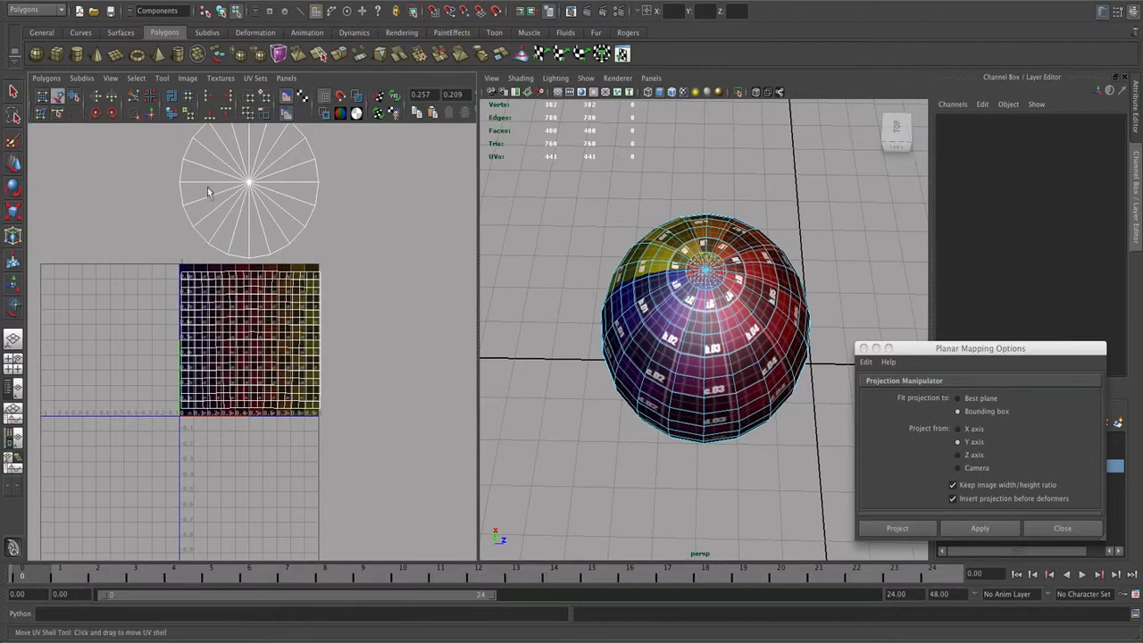
left_click(277, 211)
left_click_drag(251, 167, 248, 476)
Step: Select both circular pole shells, scale them down uniformly and place them together above the texture square
left_click(266, 214, "shift")
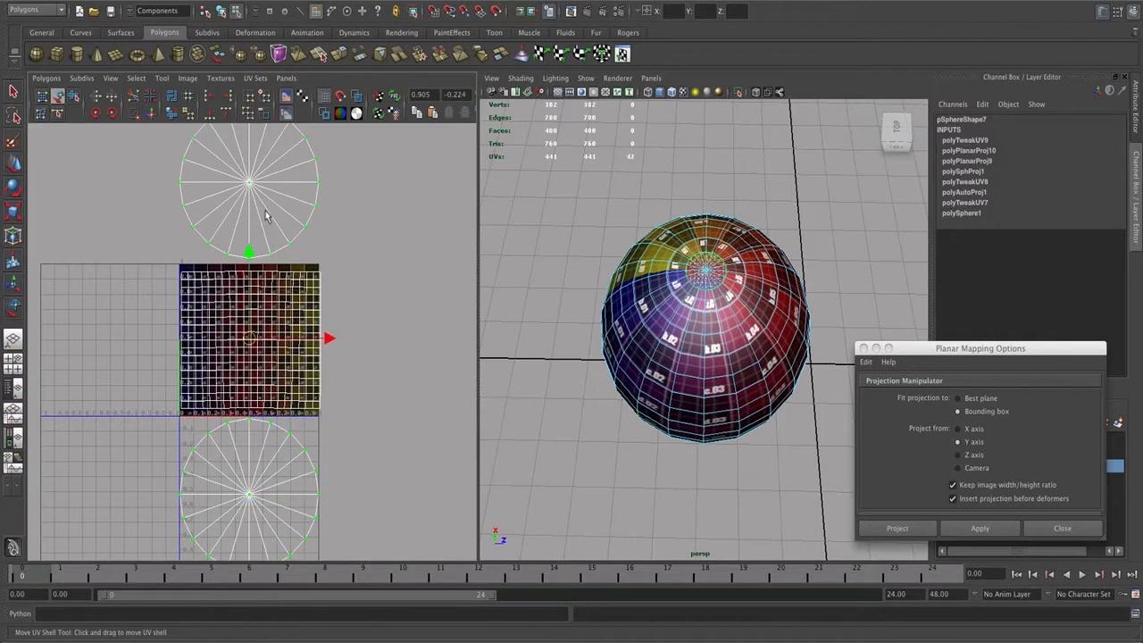
key("w")
key("r")
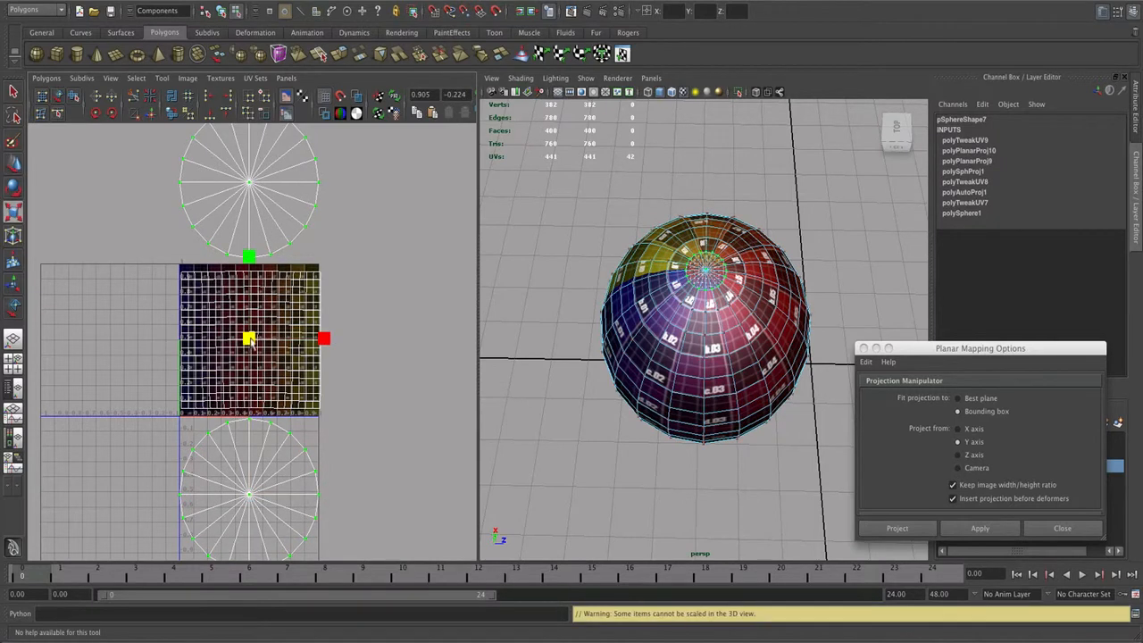
left_click_drag(251, 343, 249, 221)
key("w")
right_click_drag(254, 248, 475, 282, "alt")
middle_click_drag(275, 190, 301, 292, "alt")
key("r")
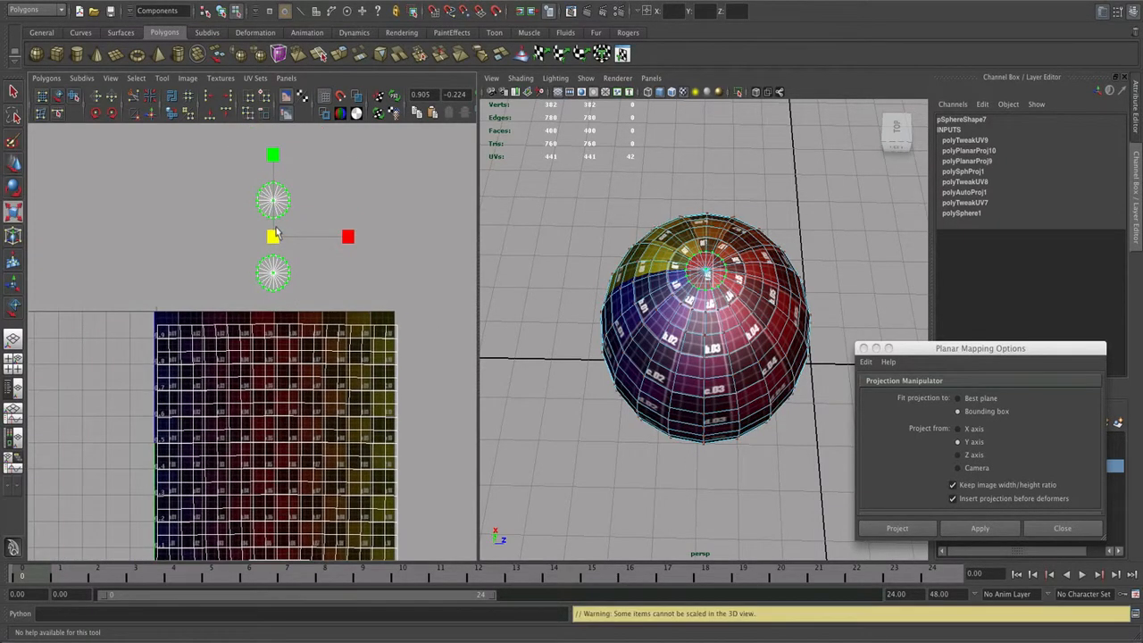
left_click_drag(274, 239, 242, 238)
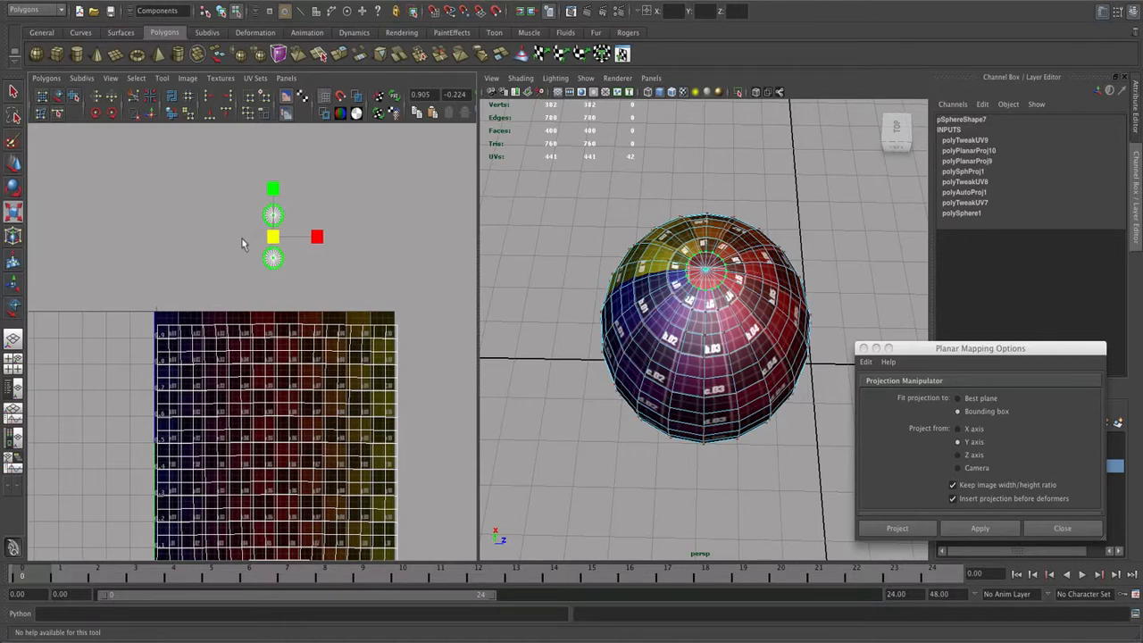
right_click_drag(300, 239, 351, 326, "alt")
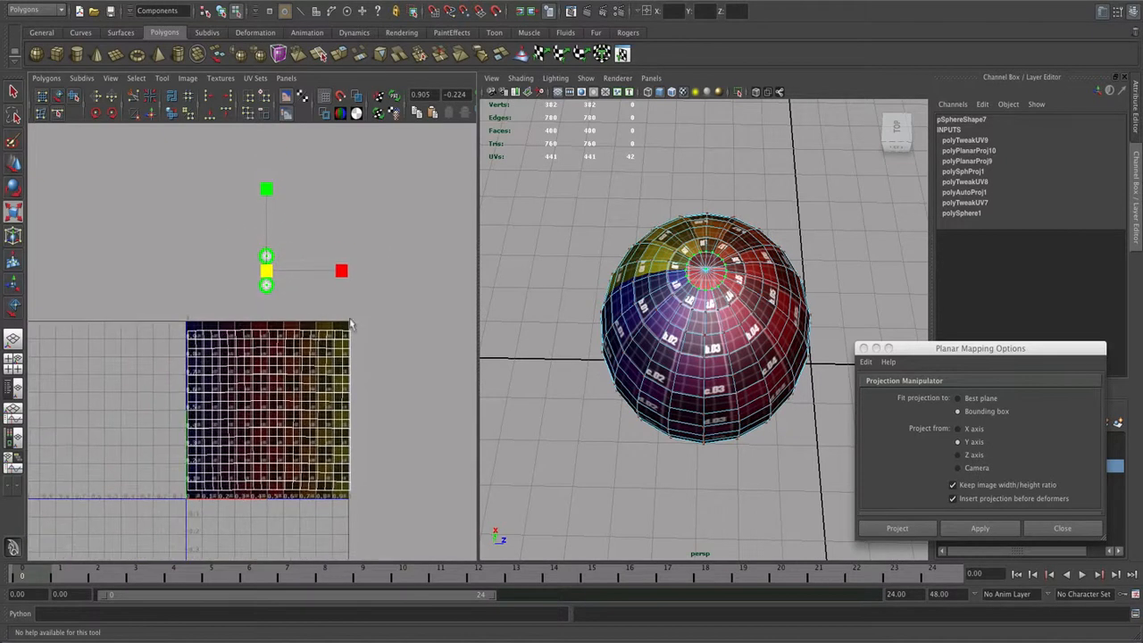
Step: Shift the sphere's body UV shell down slightly and place both pole discs side by side in the freed strip at the texture's upper left corner
left_click(366, 322)
left_click_drag(367, 322, 168, 502)
key("w")
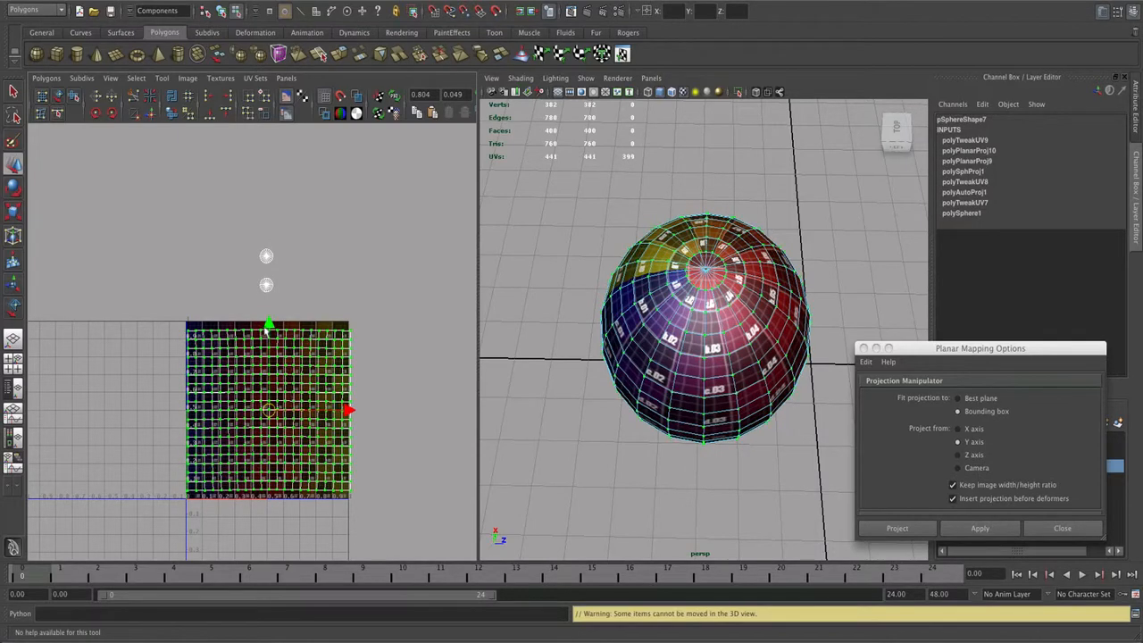
left_click_drag(266, 328, 266, 339)
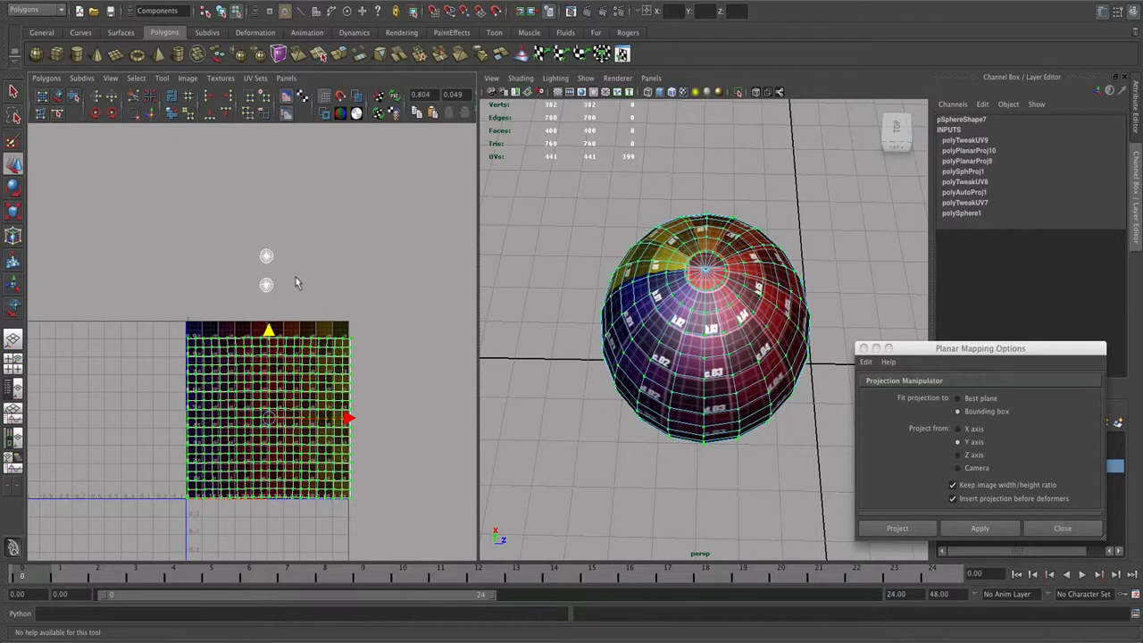
left_click_drag(238, 298, 196, 331)
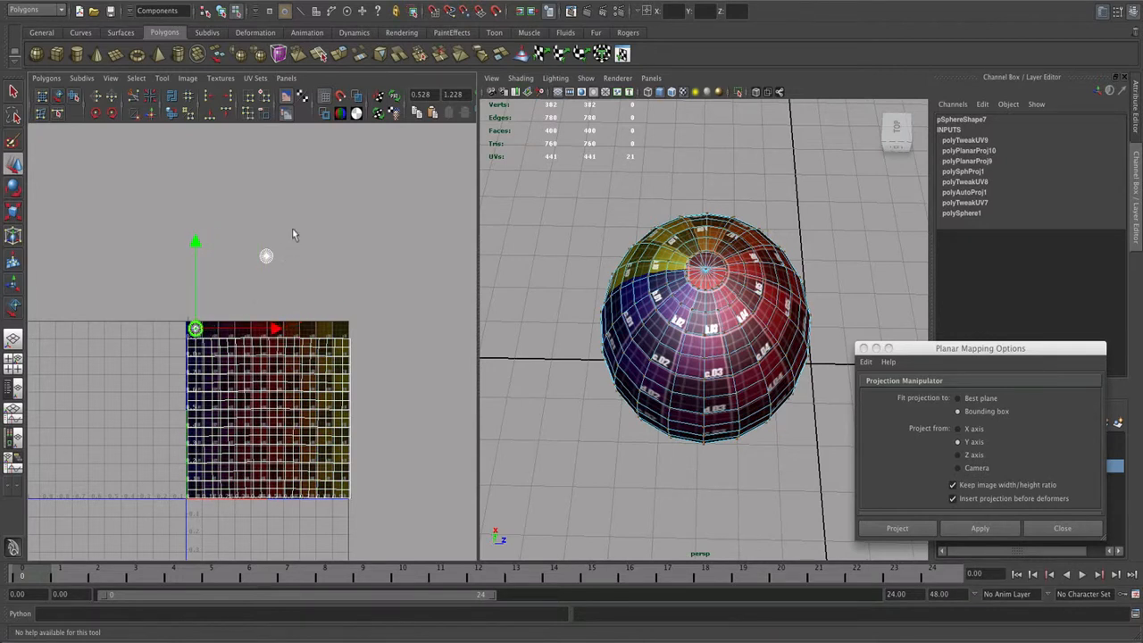
left_click_drag(293, 229, 213, 327)
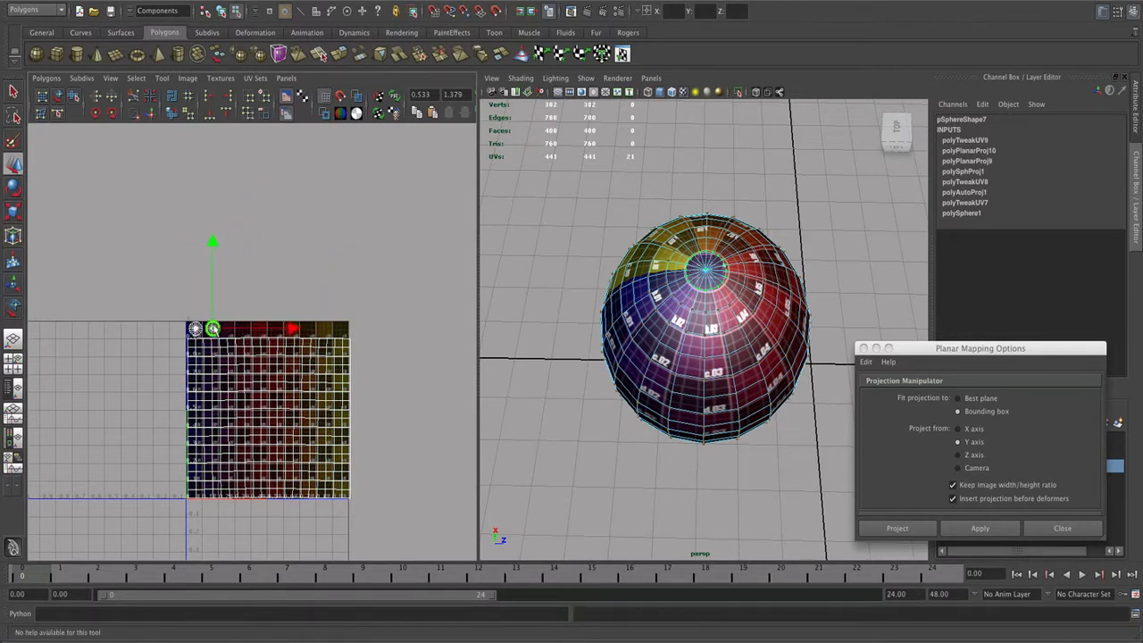
Step: Return the sphere to object mode, select the whole sphere and apply Cylindrical Mapping to it
left_click_drag(645, 301, 741, 268, "alt")
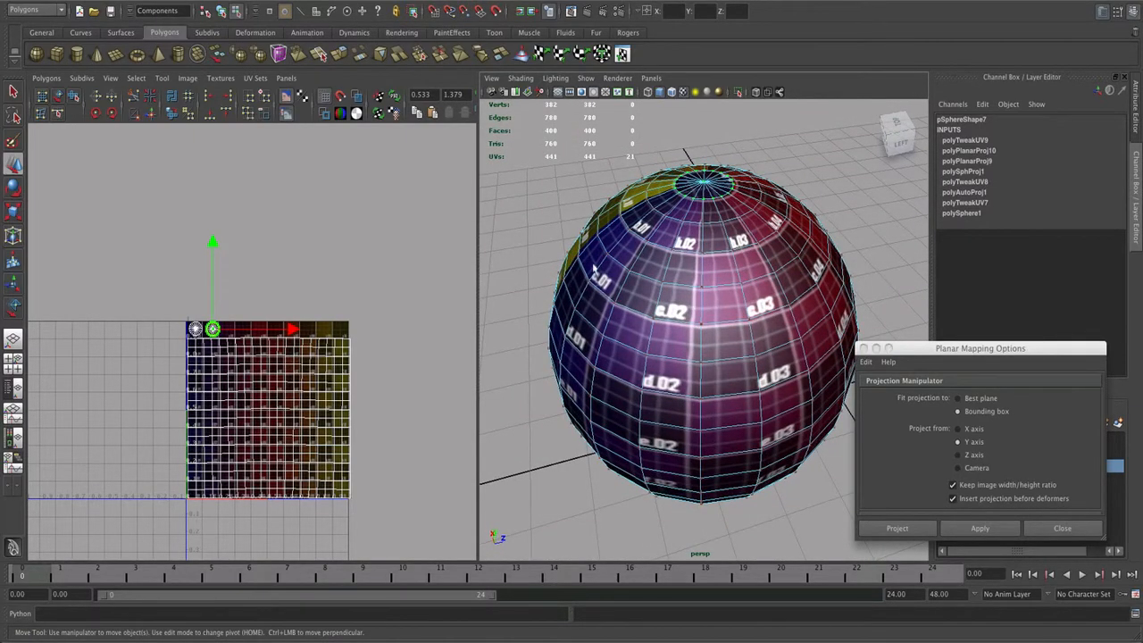
right_click_drag(639, 264, 697, 246)
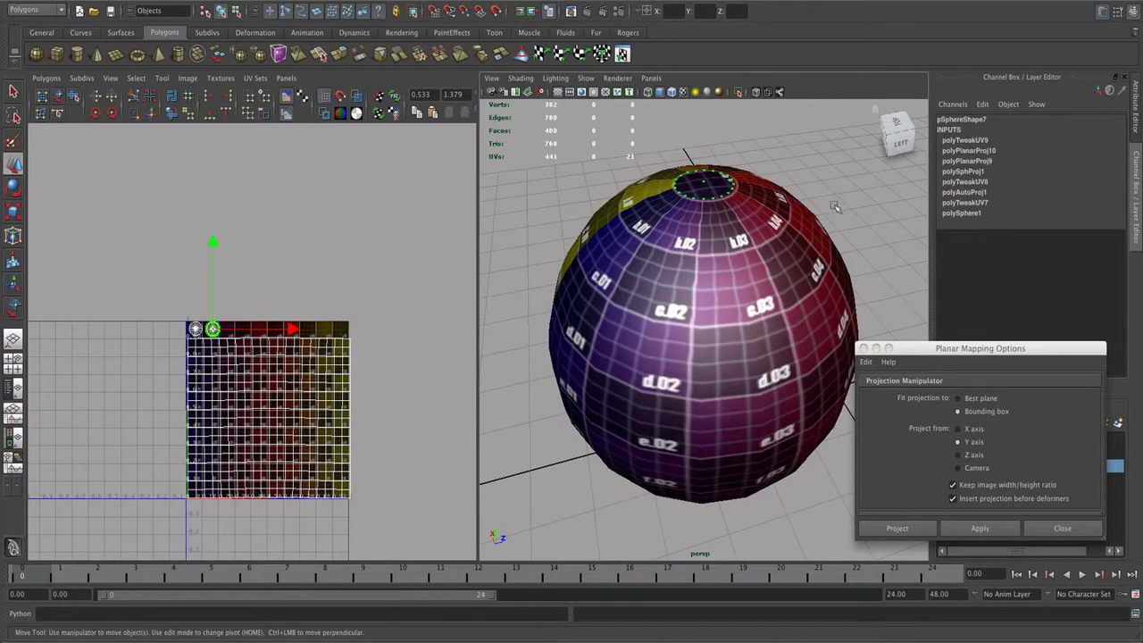
left_click(838, 206)
left_click(777, 234)
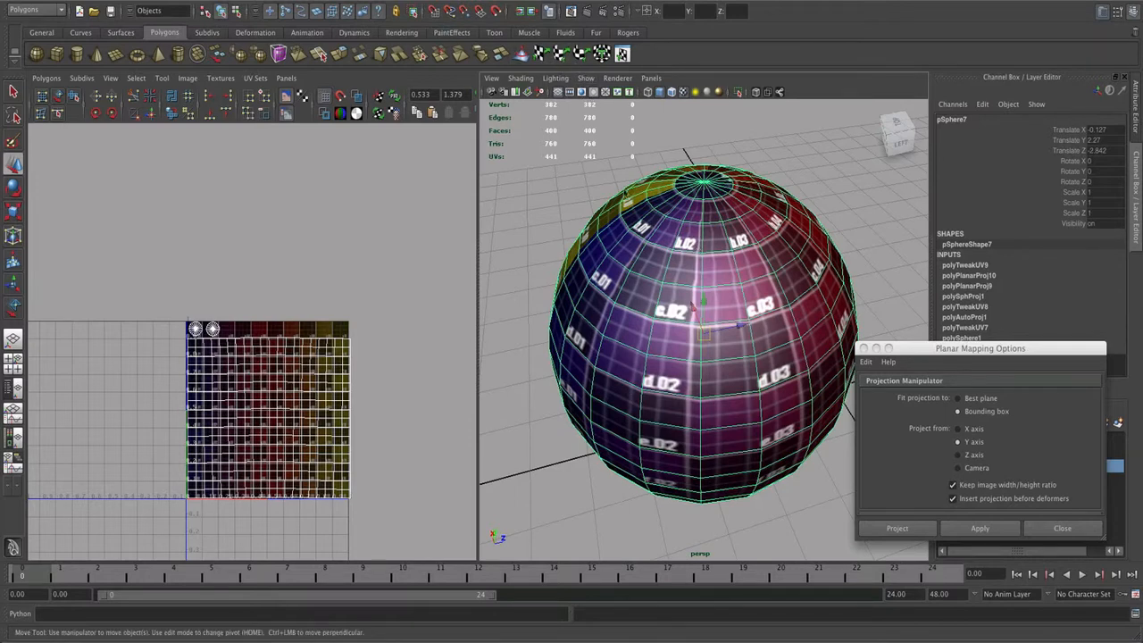
left_click(571, 0)
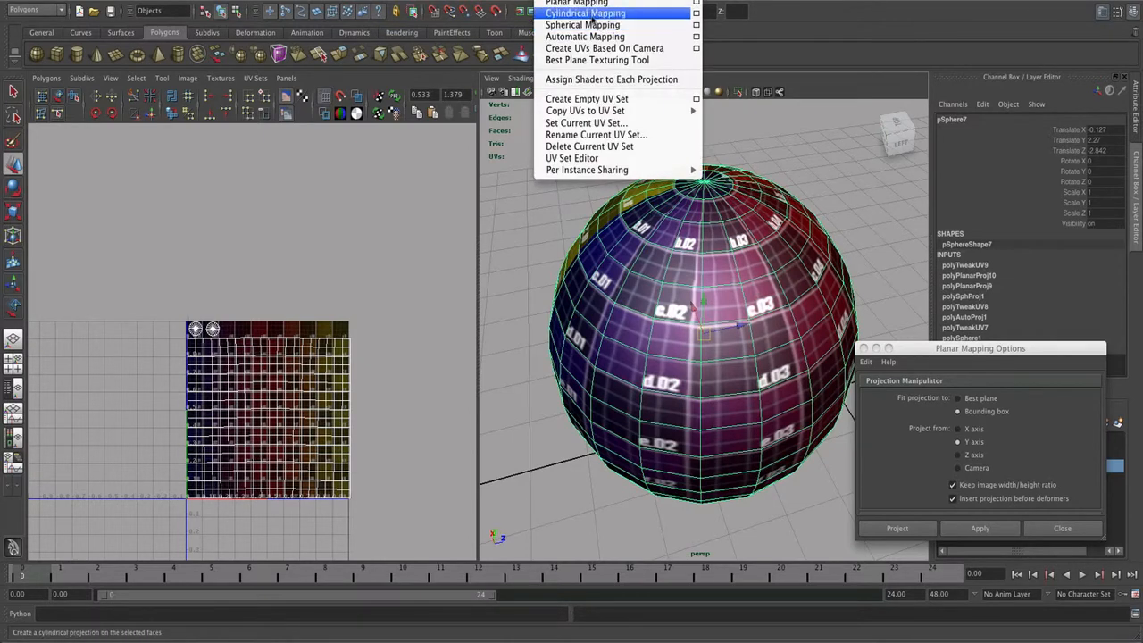
left_click(682, 17)
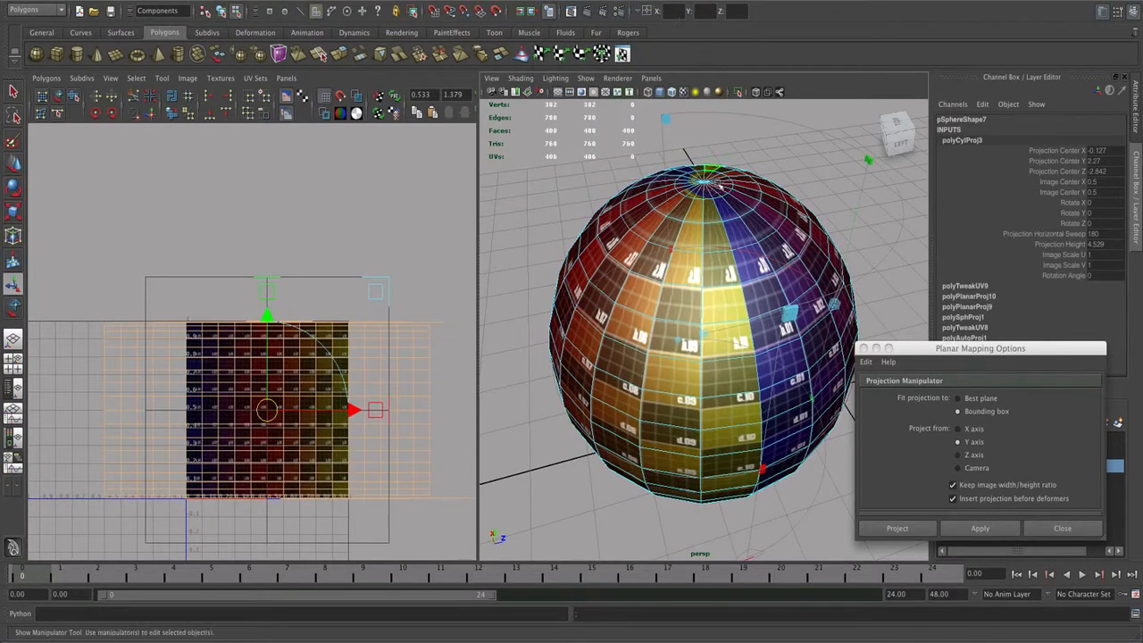
Step: Wrap the cylindrical projection fully around the sphere by extending its Projection Horizontal Sweep to 360
left_click_drag(708, 217, 728, 252, "alt")
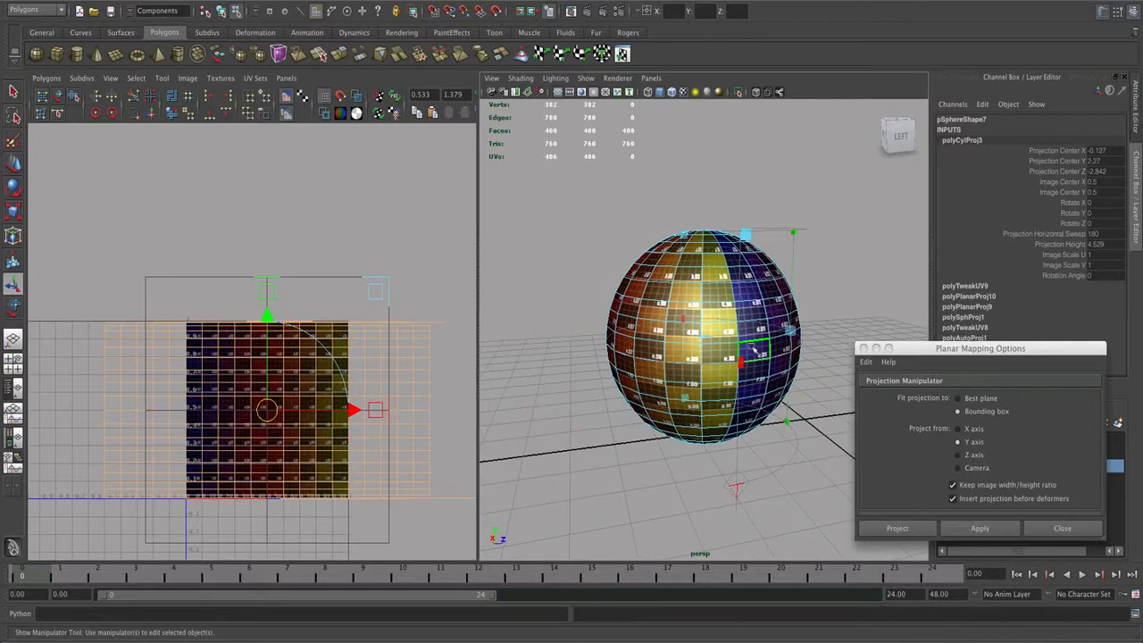
left_click_drag(743, 364, 768, 344)
left_click_drag(644, 370, 719, 397, "alt")
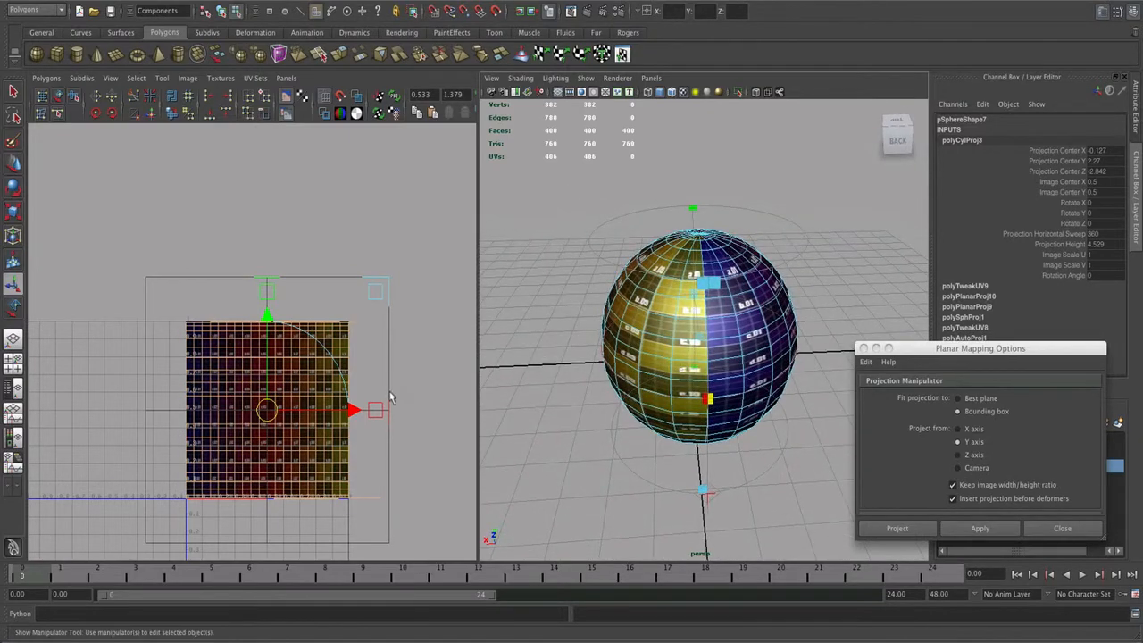
scroll(444, 393, "up", 1)
left_click_drag(667, 350, 697, 373, "alt")
right_click_drag(697, 373, 734, 371, "alt")
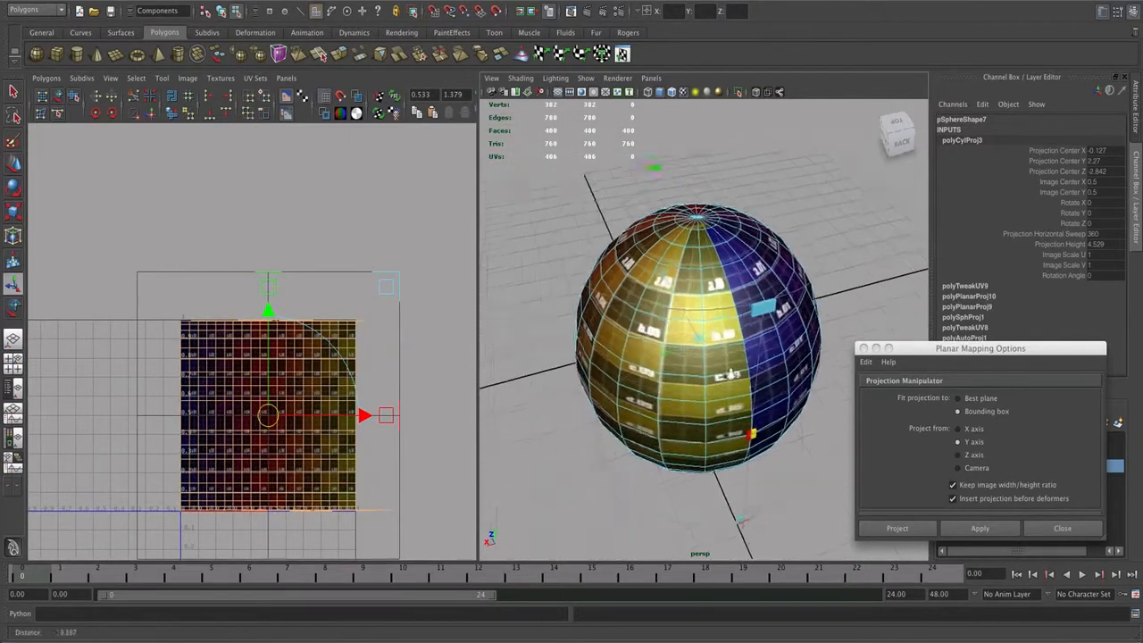
left_click_drag(734, 372, 631, 252, "alt")
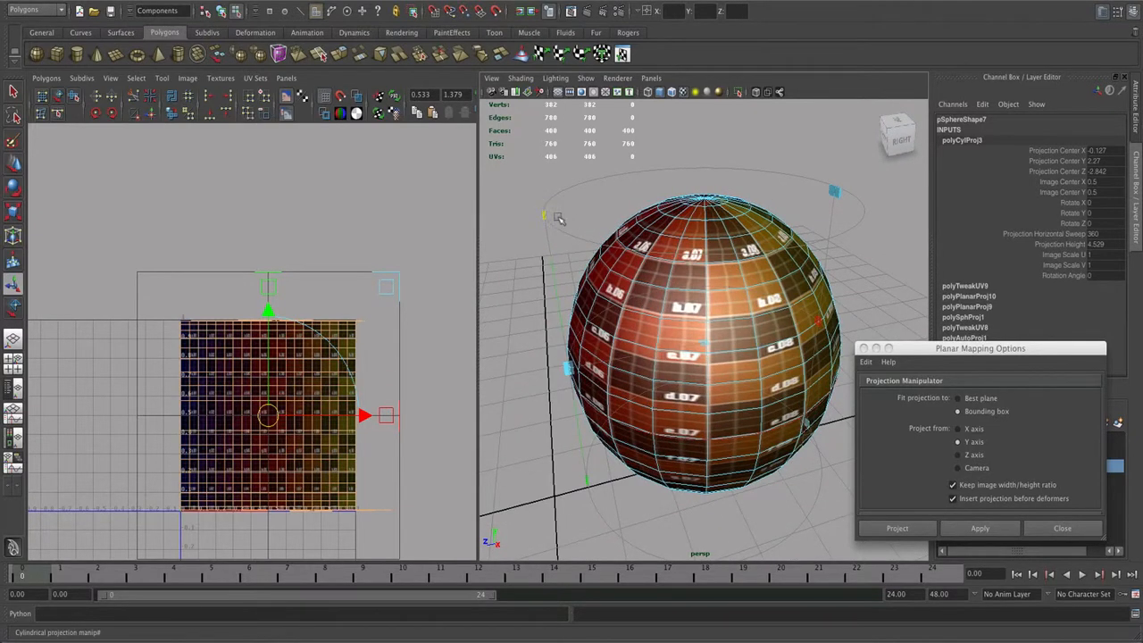
Step: Rotate the cylindrical projection slightly to a Rotate Y of about -1.377 and raise its Projection Height to about 5.682
left_click_drag(554, 214, 619, 385, "alt")
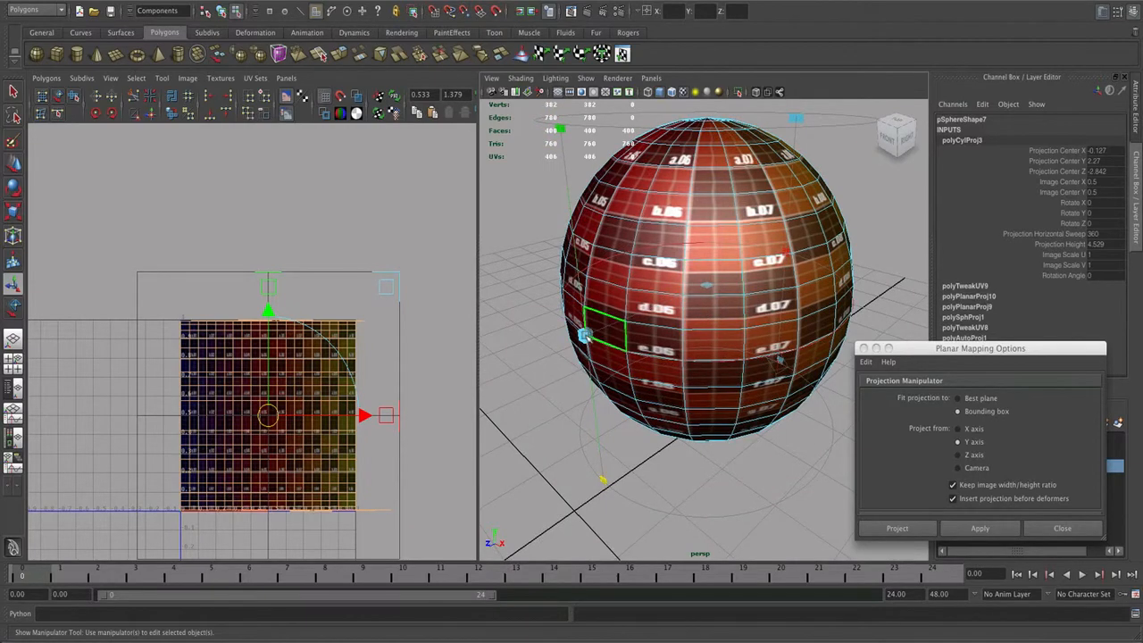
left_click_drag(585, 335, 600, 342)
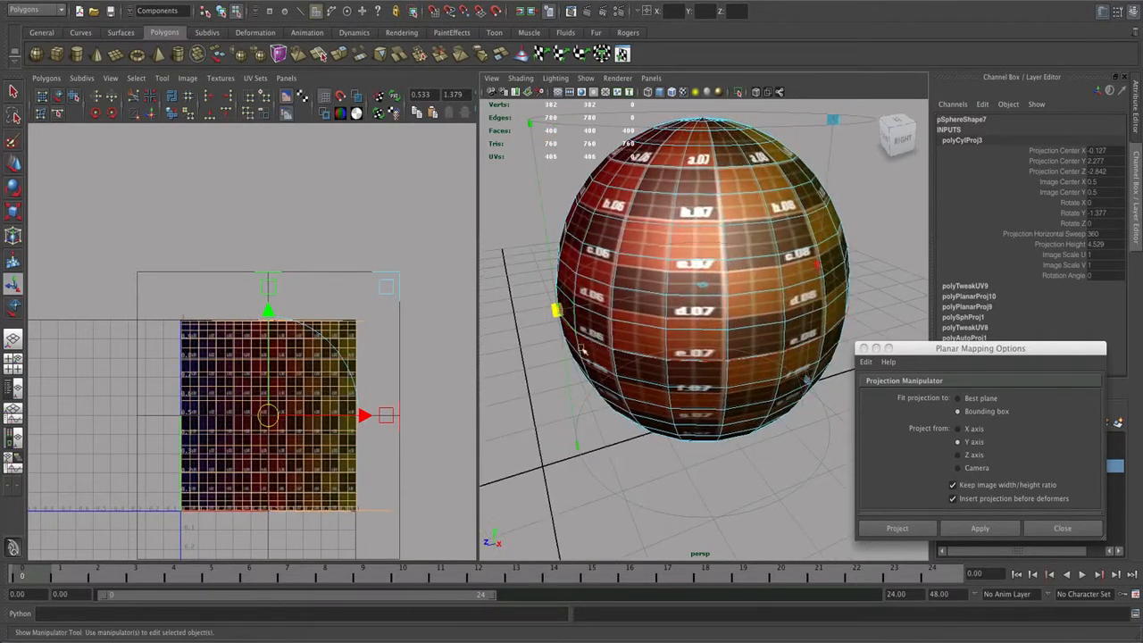
right_click_drag(697, 333, 597, 298, "alt")
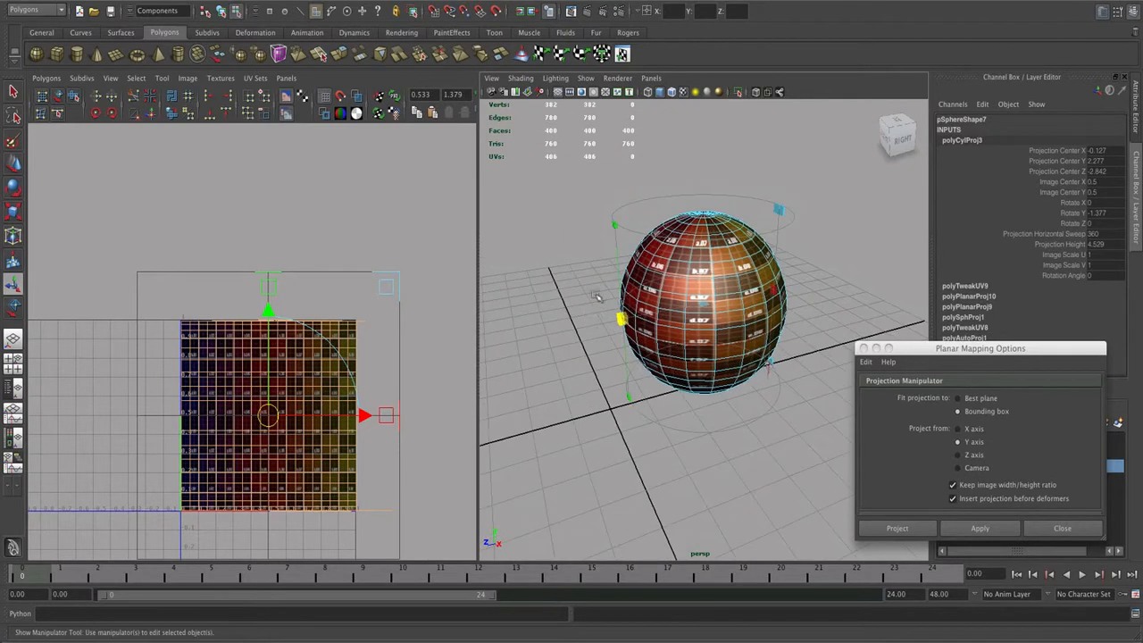
mouse_move(614, 225)
left_mouse_down()
mouse_move(616, 177)
mouse_move(619, 205)
left_mouse_up()
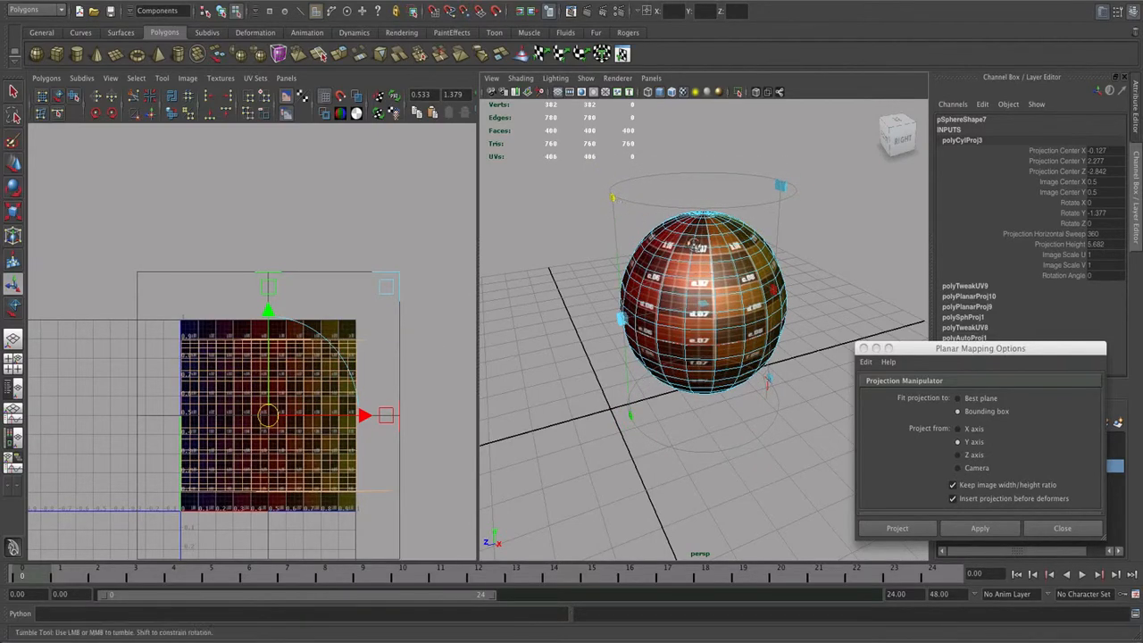
Step: Stretch the cylindrical projection's UVs vertically to an Image Scale V of about 1.068
left_click_drag(677, 234, 664, 292, "alt")
right_click_drag(665, 291, 755, 314, "alt")
left_click_drag(754, 314, 715, 268, "alt")
right_click_drag(716, 269, 784, 288, "alt")
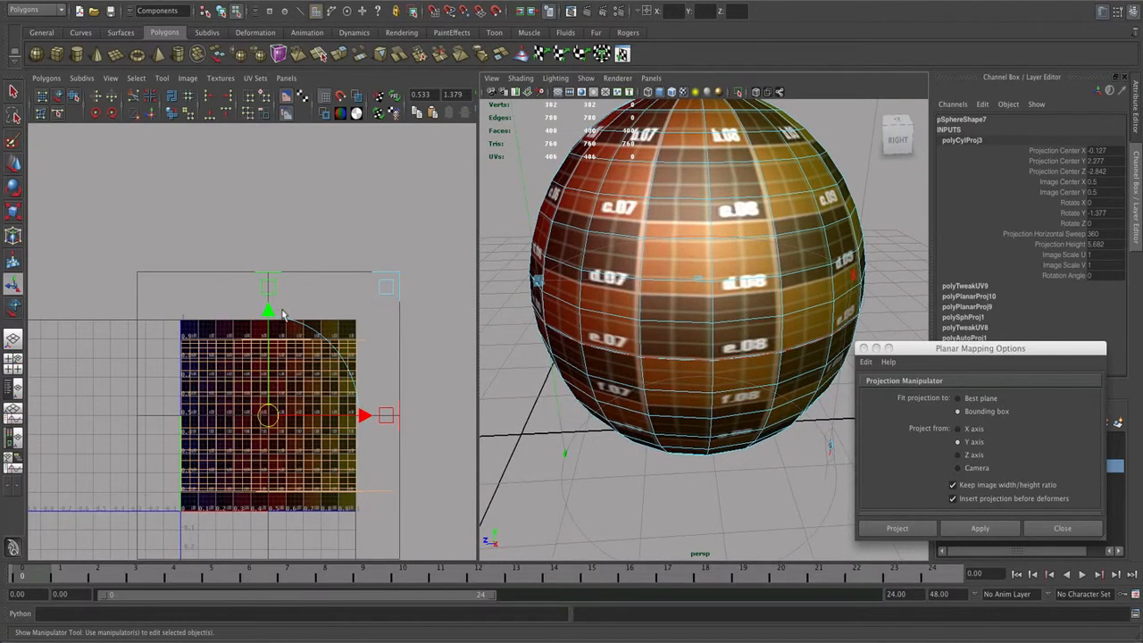
left_click_drag(275, 296, 281, 285)
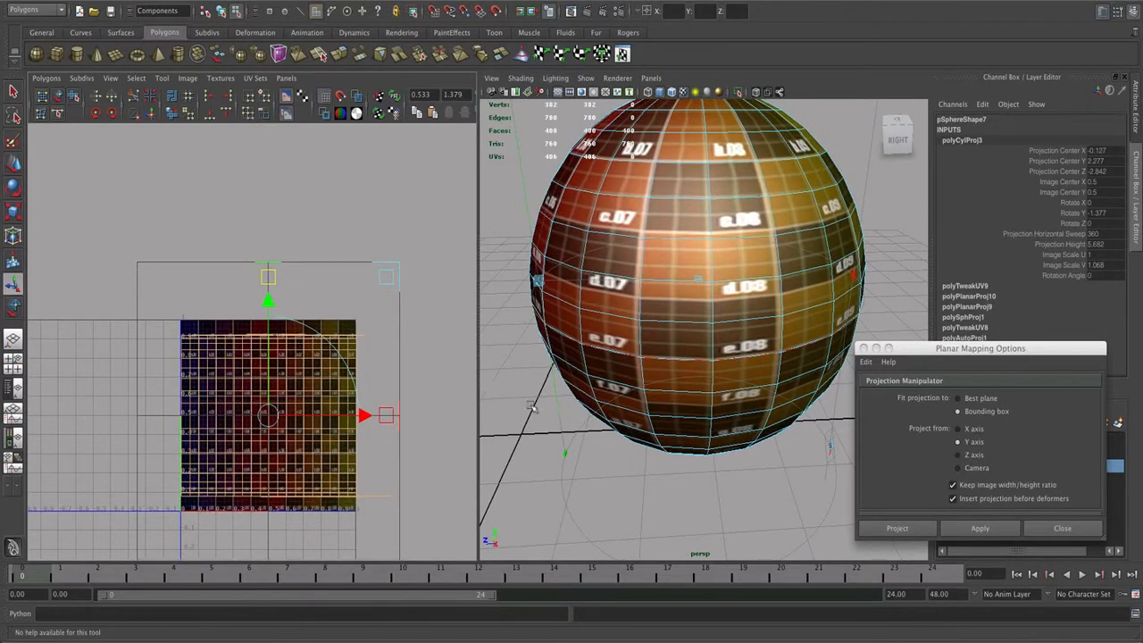
Step: Select the six uppermost rows of faces around the sphere's upper pole
right_click_drag(619, 422, 524, 408, "alt")
left_click_drag(580, 412, 574, 399, "alt")
middle_click_drag(659, 372, 654, 401, "alt")
right_click_drag(655, 402, 716, 399, "alt")
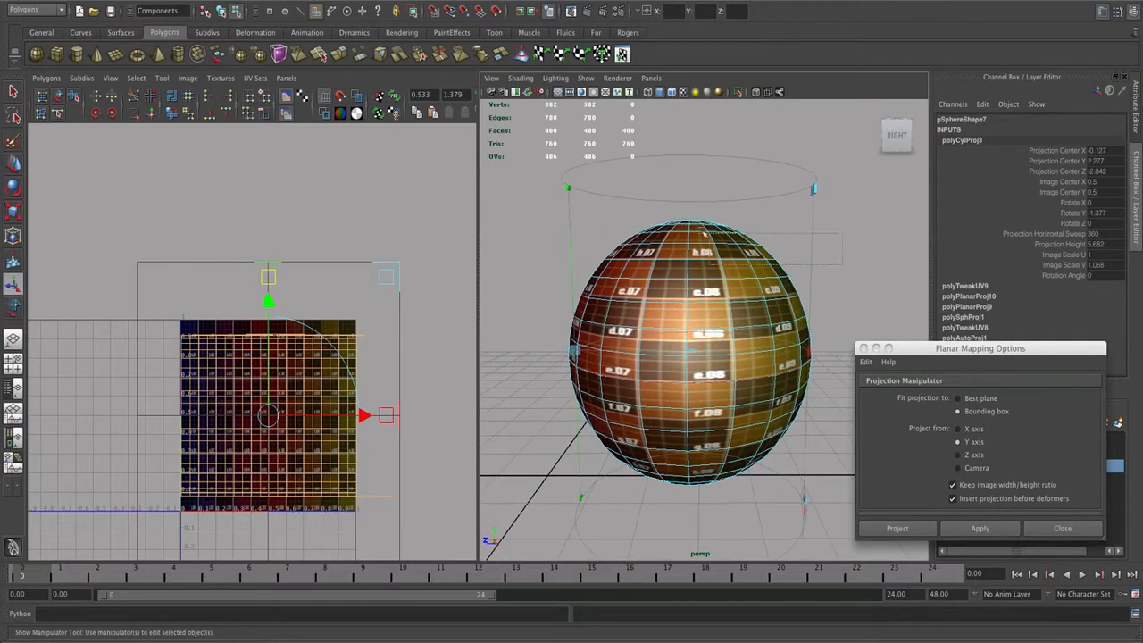
left_click(564, 197)
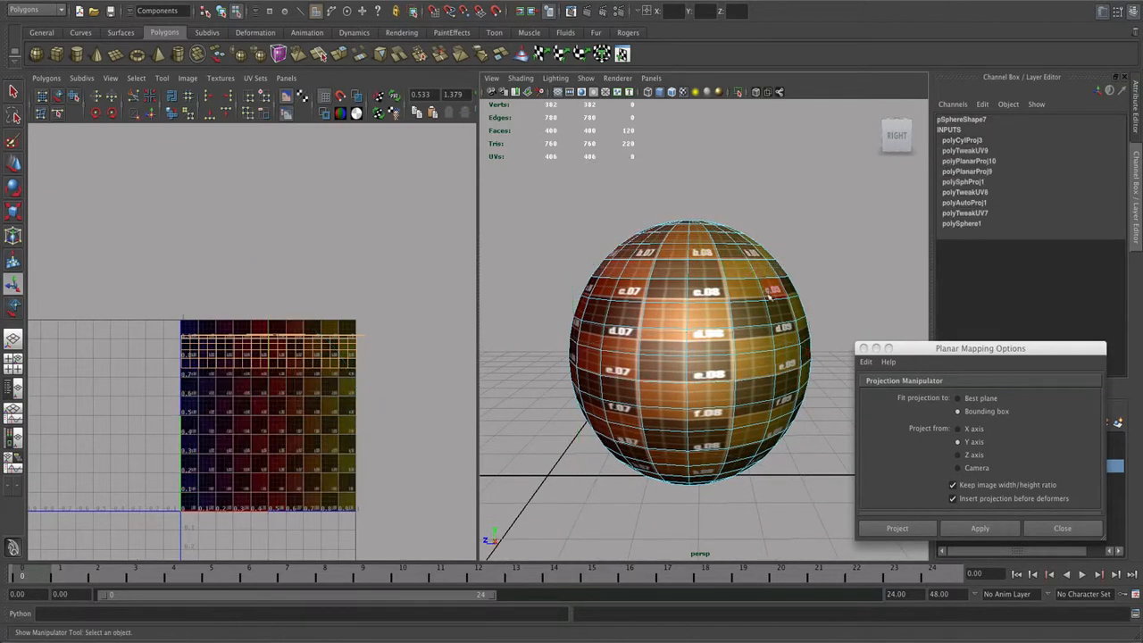
left_click(811, 248)
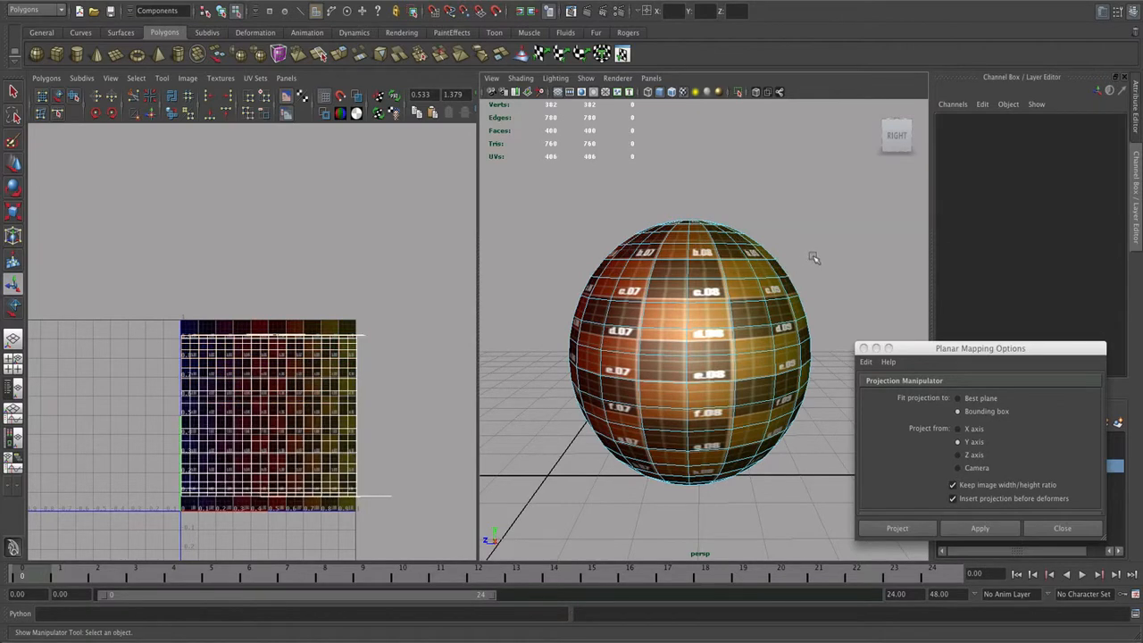
left_click_drag(748, 255, 594, 190)
Step: Add the six lowest rows of faces around the sphere's lower pole to the selection, all the way around
middle_click_drag(735, 304, 712, 236, "alt")
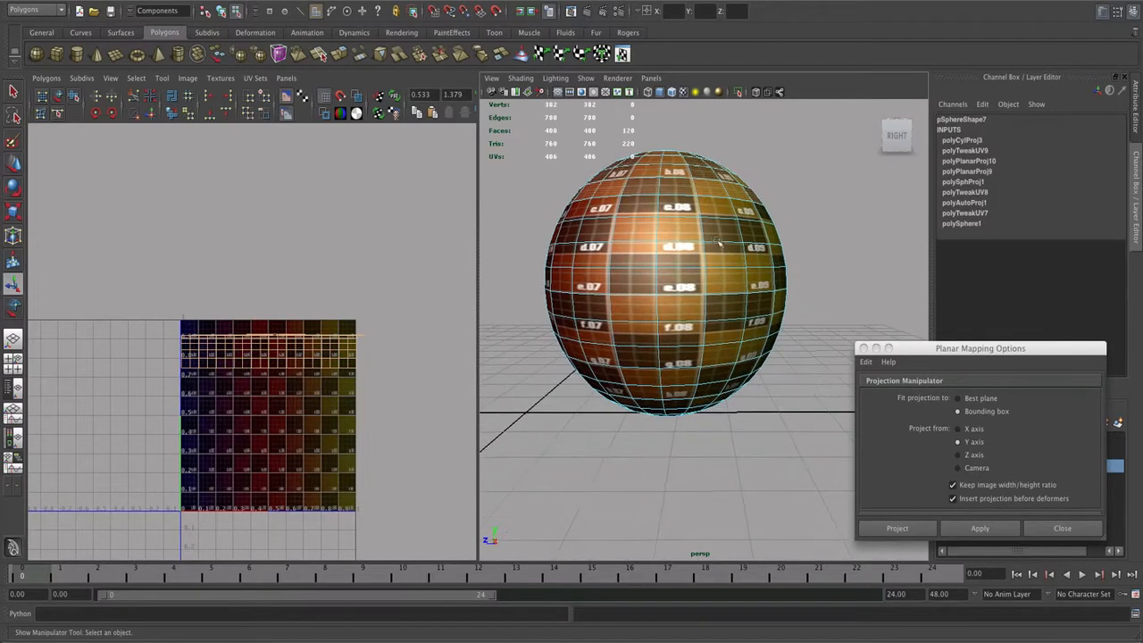
right_click_drag(746, 276, 697, 277, "alt")
left_click_drag(699, 278, 720, 309, "alt")
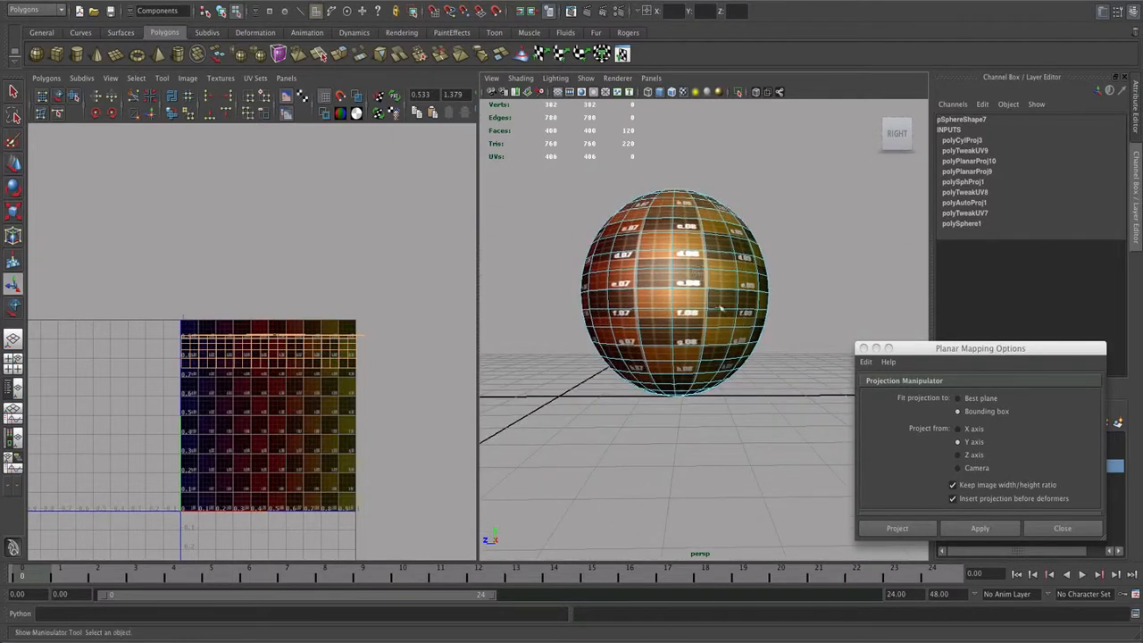
left_click_drag(793, 427, 755, 391, "shift")
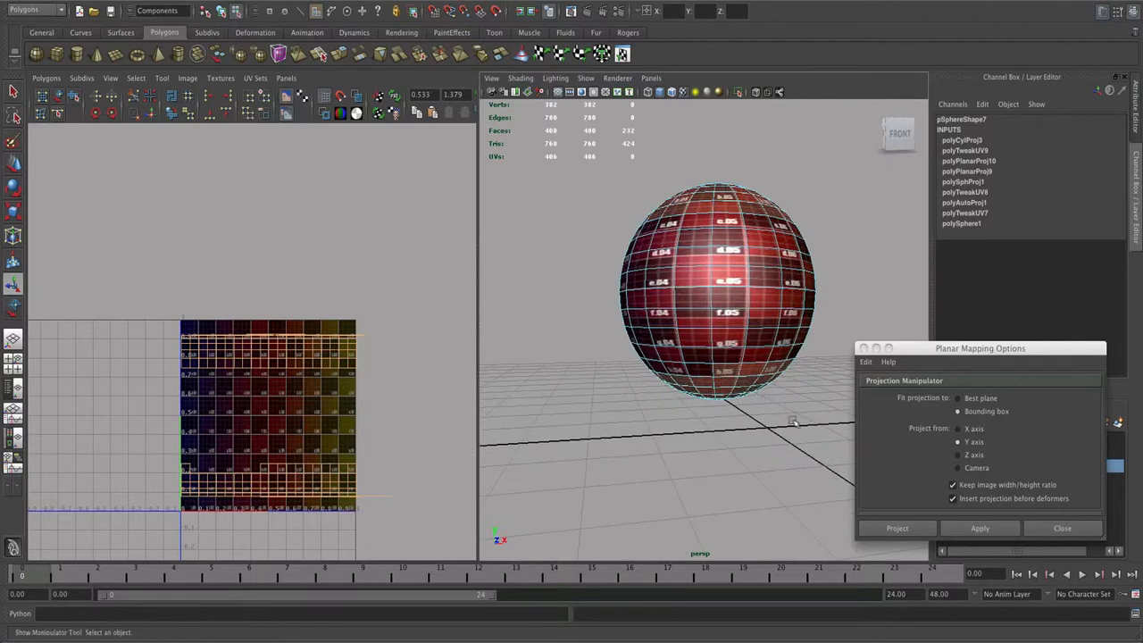
left_click_drag(633, 368, 632, 366, "shift")
left_click_drag(527, 374, 801, 386, "alt")
left_click_drag(675, 374, 552, 324, "shift")
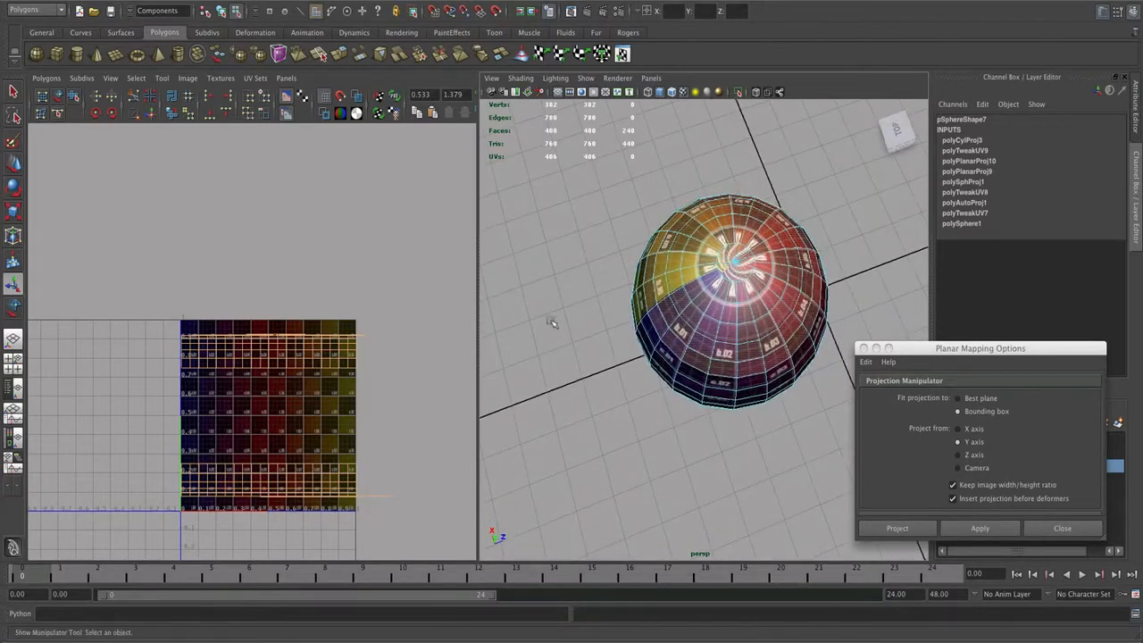
Step: Apply Y-axis Planar Mapping to the selected cap faces and move their projected UVs up out of the texture square
left_click(983, 528)
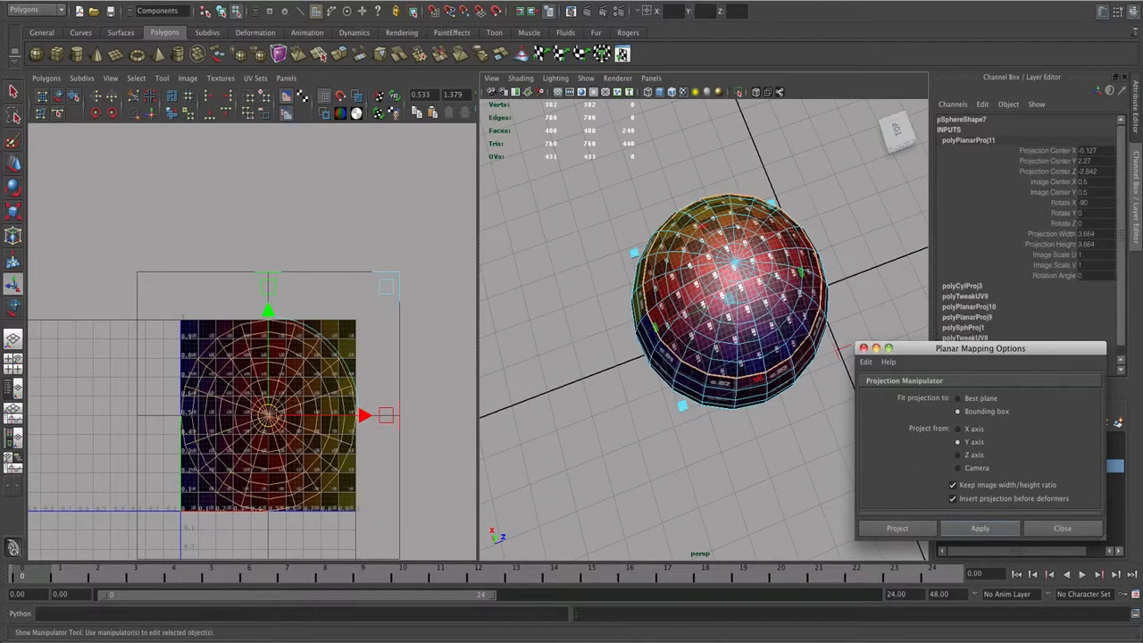
left_click_drag(817, 360, 753, 343, "alt")
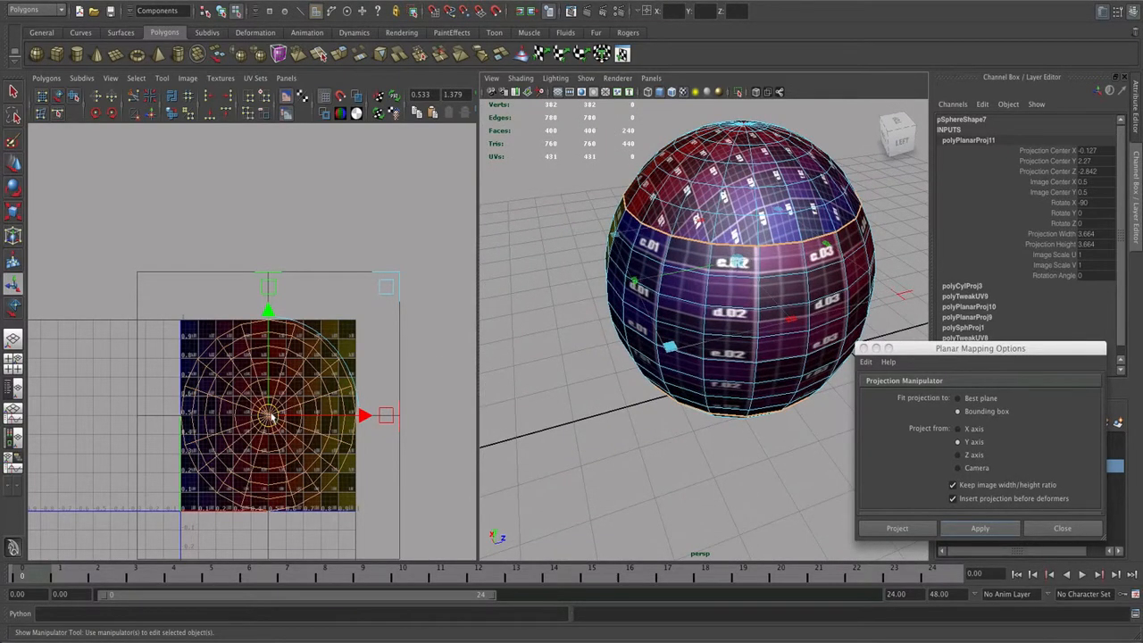
left_click_drag(273, 416, 354, 227)
Step: Separate the overlapping cap discs side by side and scale them down together to the texture's width, centred over its upper edge
left_click(58, 97)
right_click_drag(383, 232, 284, 233, "alt")
left_click_drag(68, 163, 410, 339)
key("r")
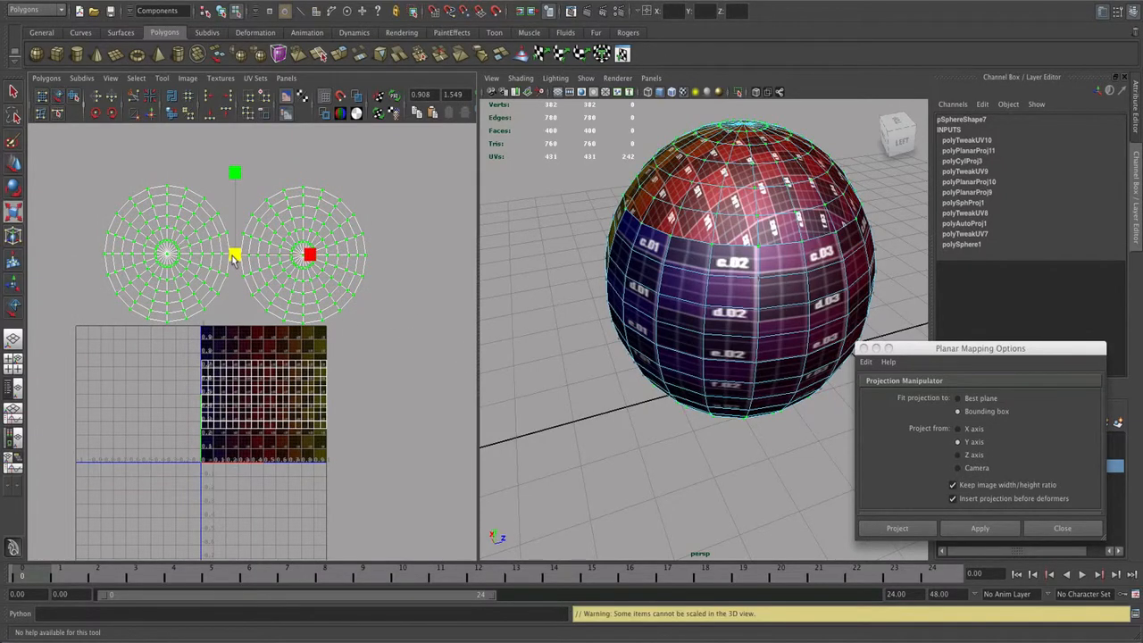
left_click_drag(234, 257, 270, 327)
key("w")
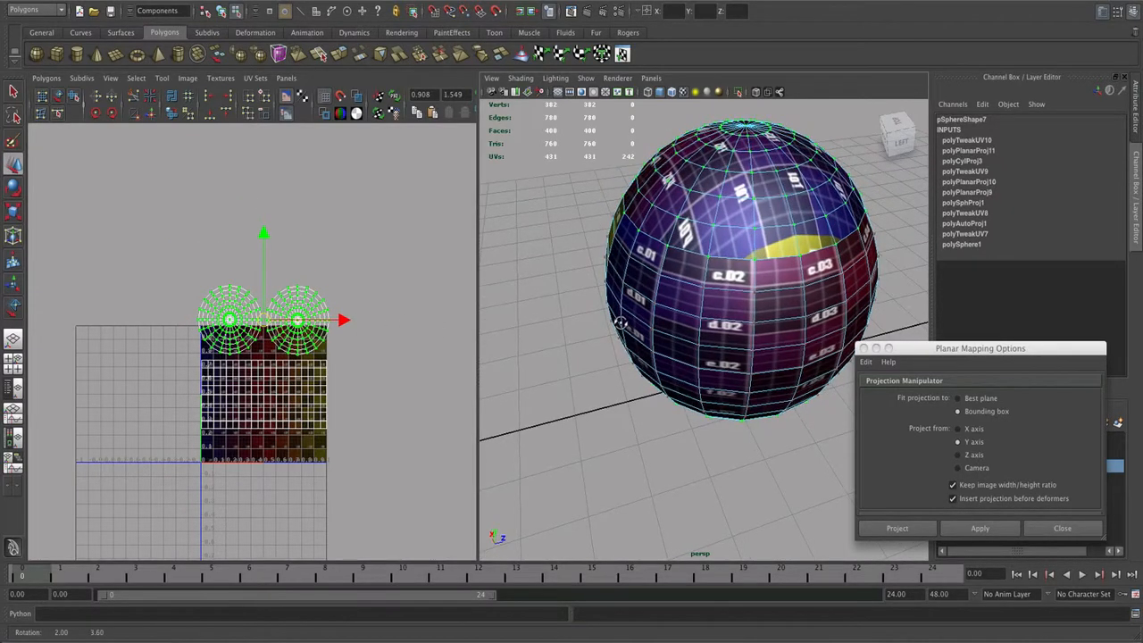
Step: Move all UV shells down until the body strip reaches the texture's lower edge, and lower the two cap discs slightly toward the strip
left_click_drag(376, 263, 175, 447)
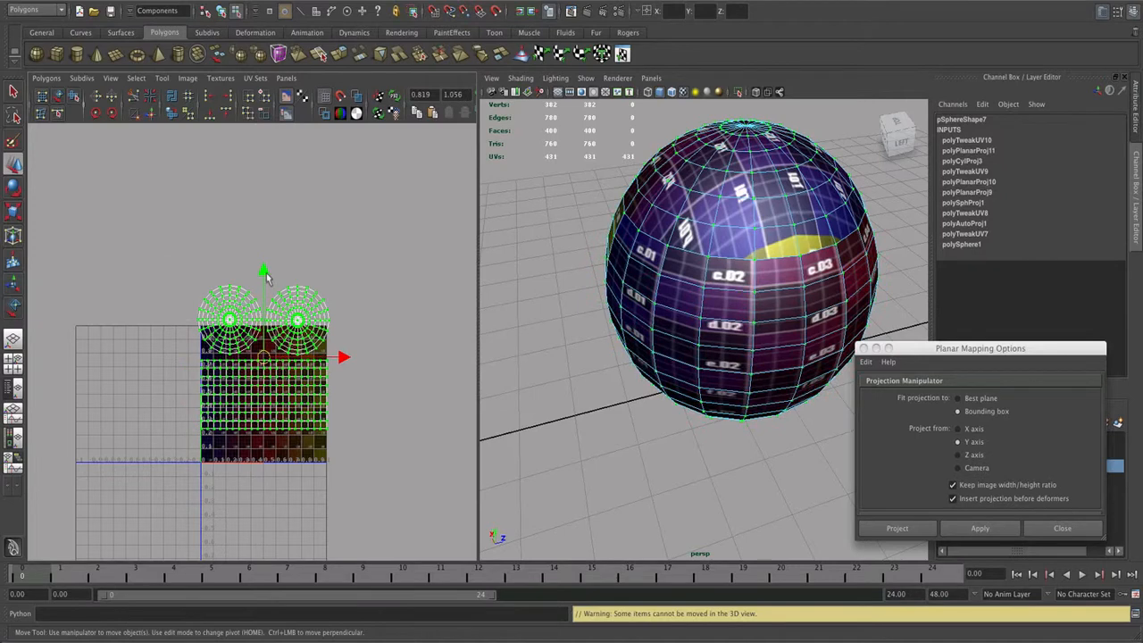
left_click_drag(265, 277, 263, 304)
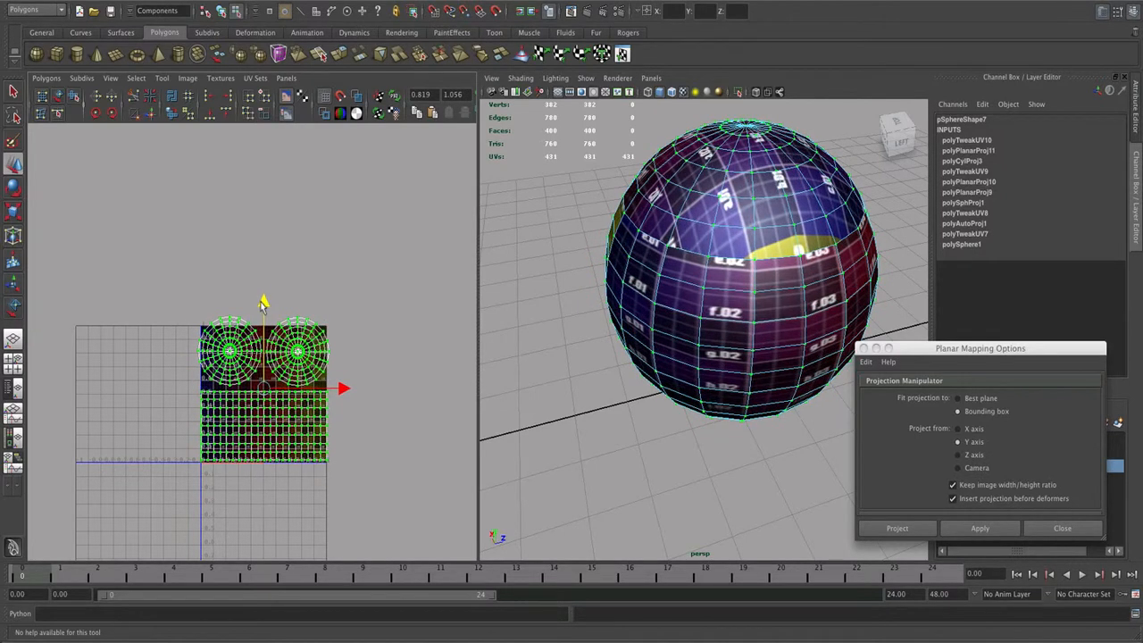
middle_click_drag(373, 303, 347, 310, "alt")
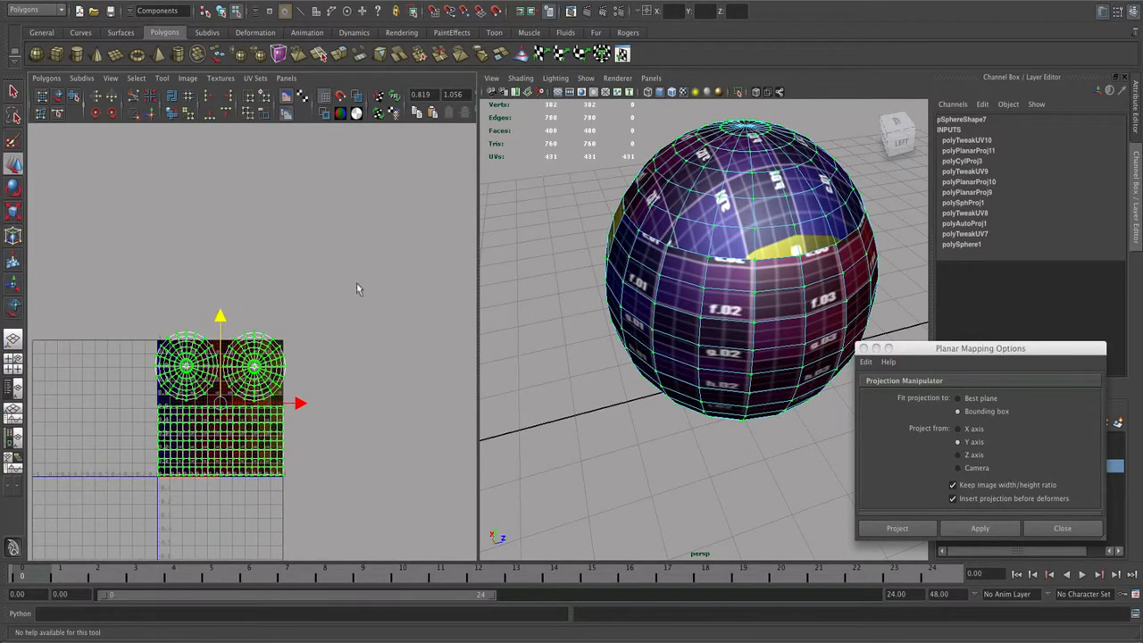
left_click_drag(356, 288, 139, 405)
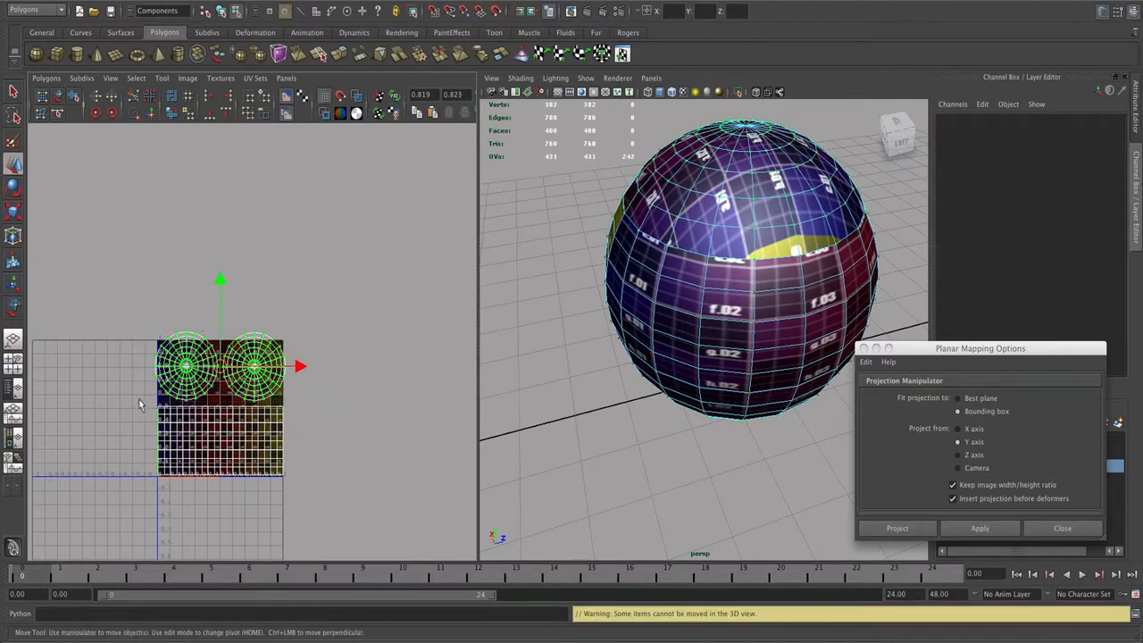
left_click_drag(219, 287, 219, 292)
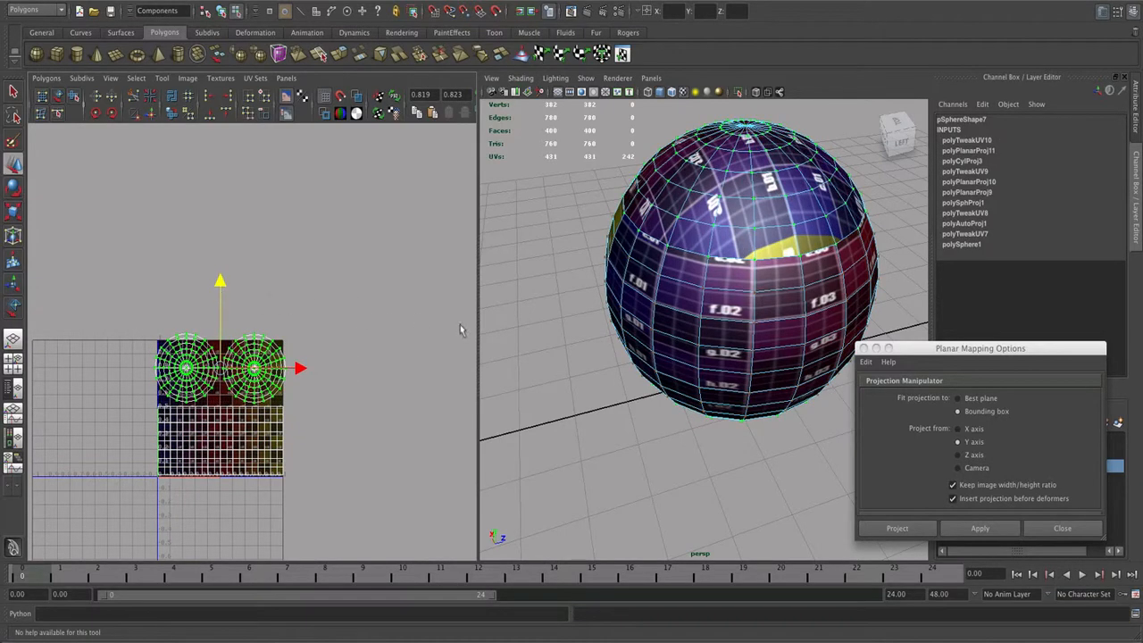
Step: Select all of the sphere's faces and apply Automatic Mapping with 6 planes, optimized for less distortion
left_click_drag(572, 341, 691, 348, "alt")
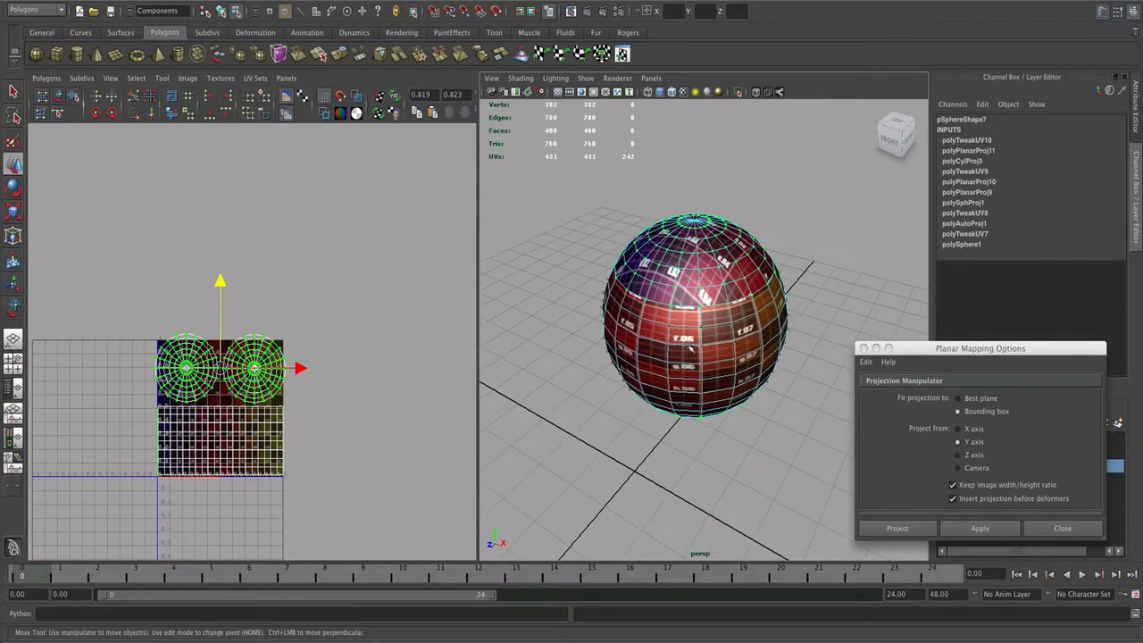
left_click(738, 444)
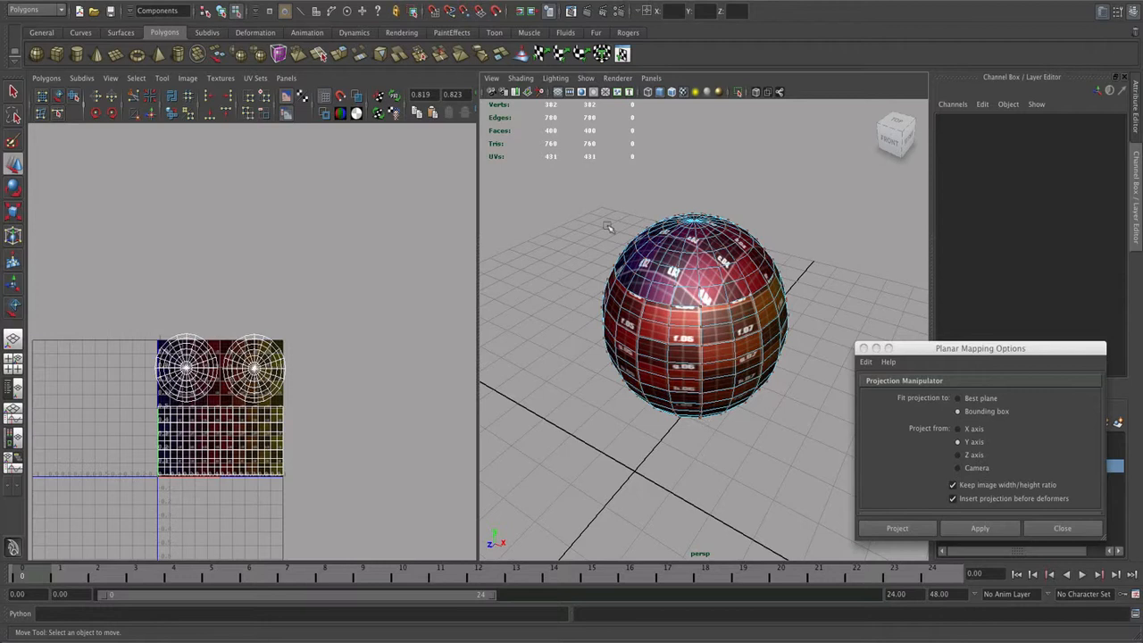
left_click_drag(607, 227, 604, 164, "alt")
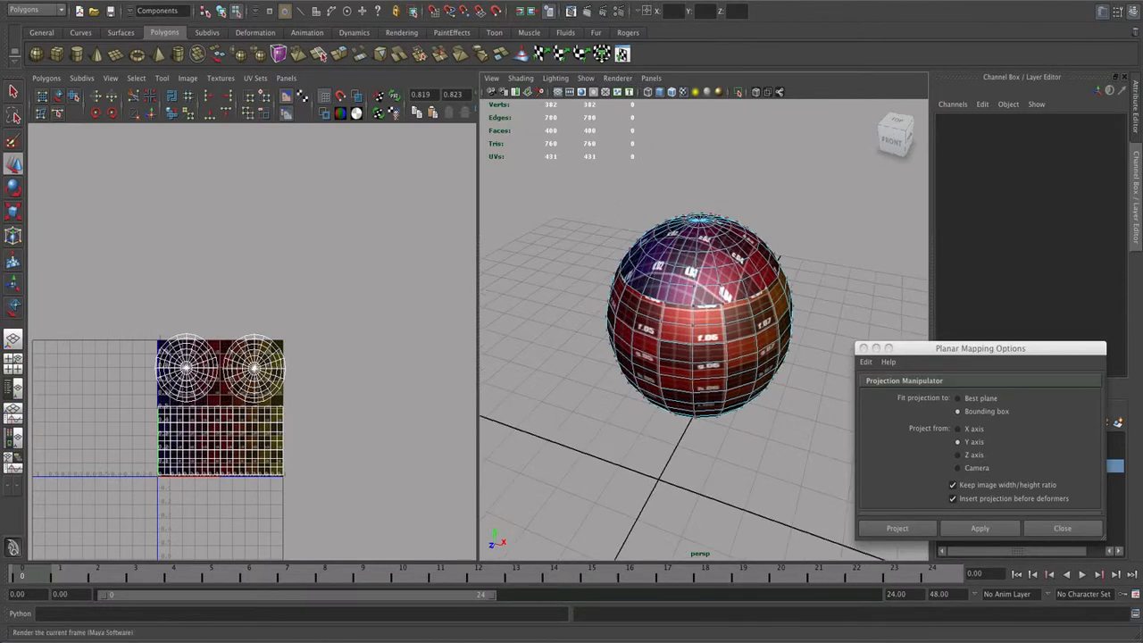
right_click_drag(700, 249, 698, 282)
left_click_drag(601, 223, 820, 463)
left_click(555, 0)
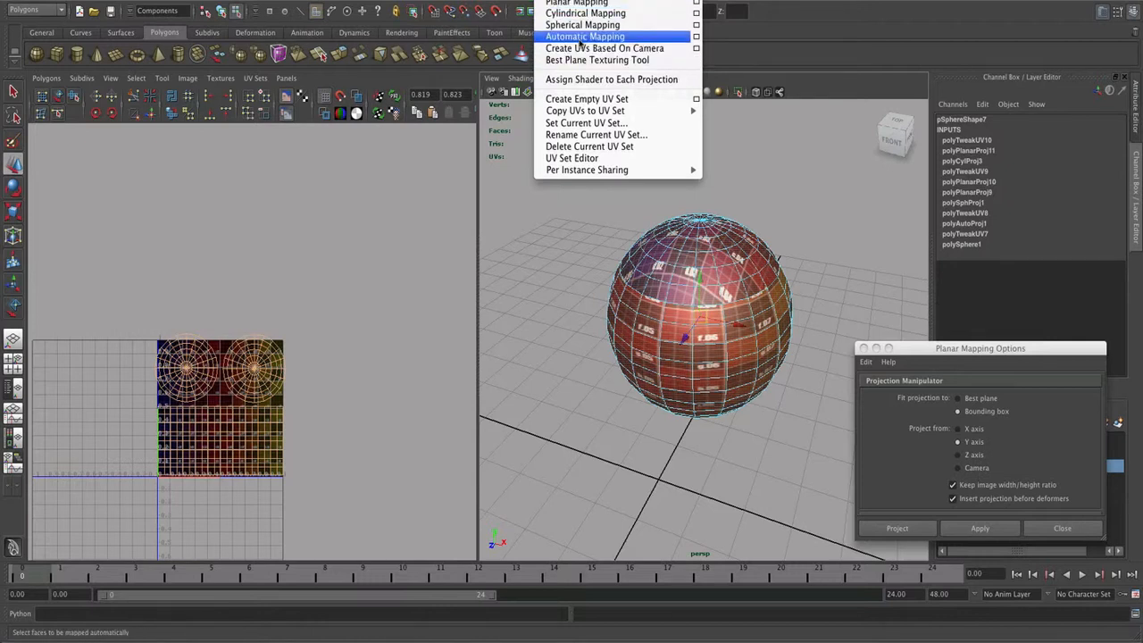
left_click(696, 35)
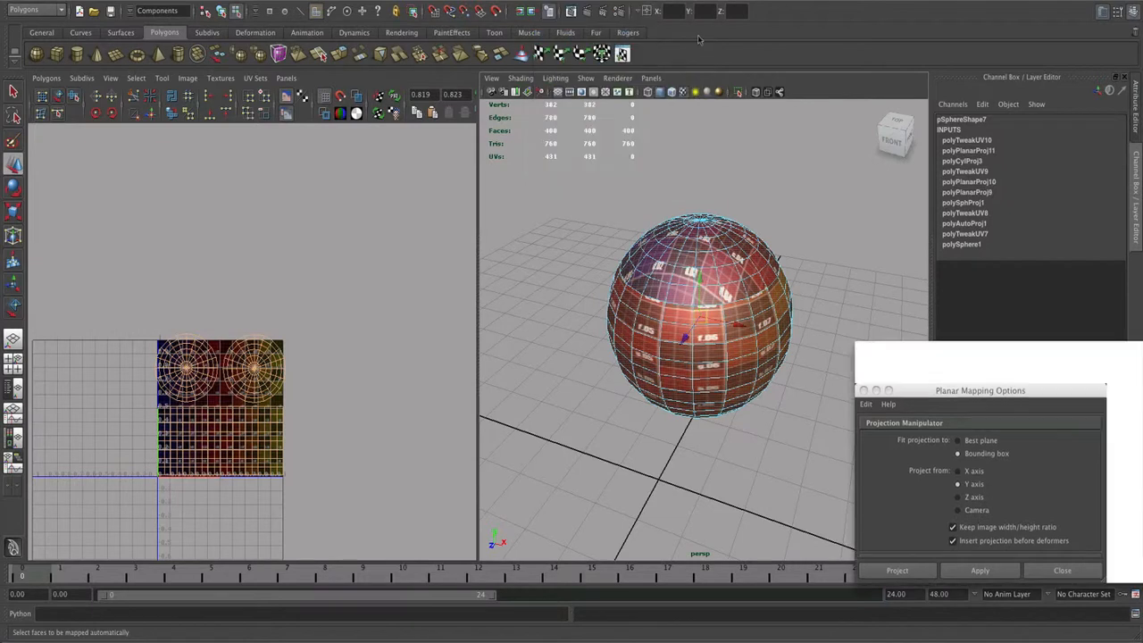
left_click_drag(976, 349, 878, 329)
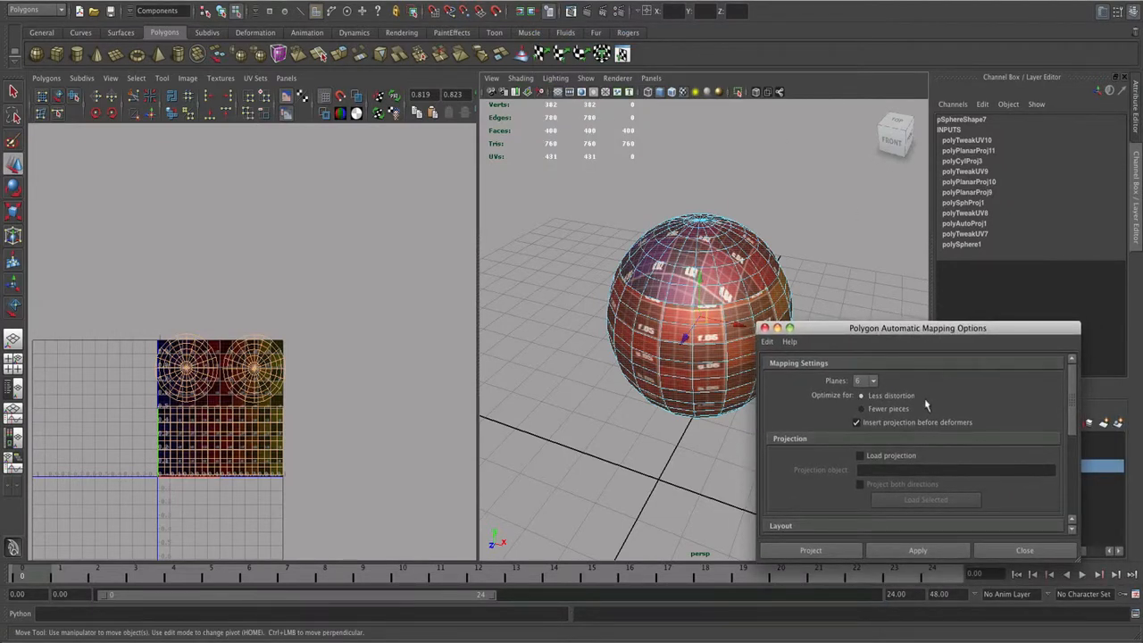
left_click(875, 381)
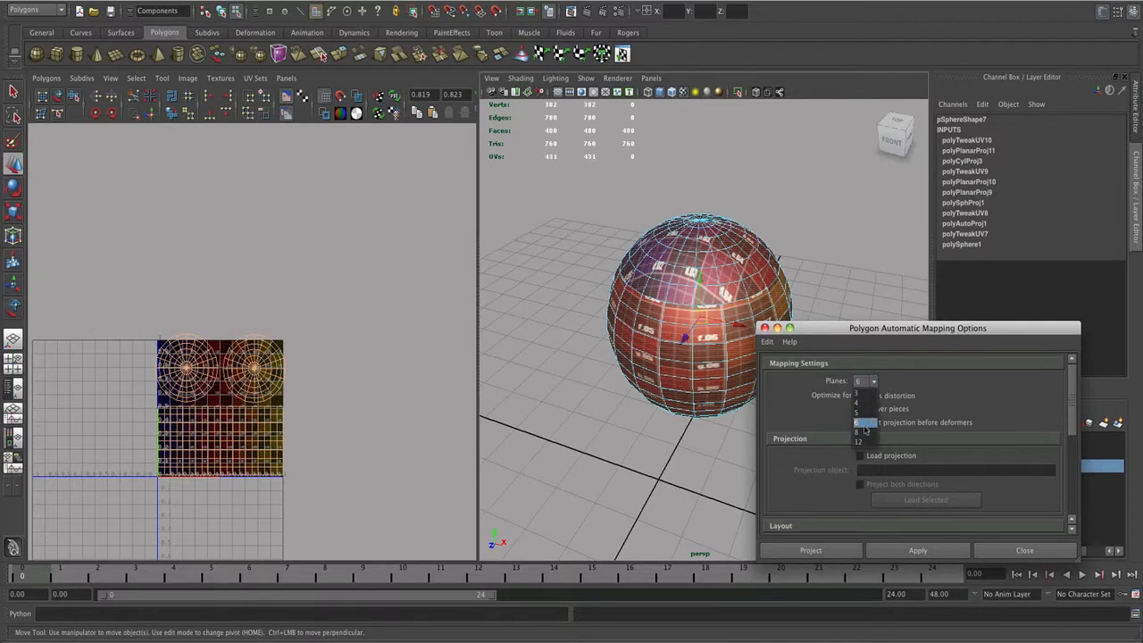
left_click(866, 424)
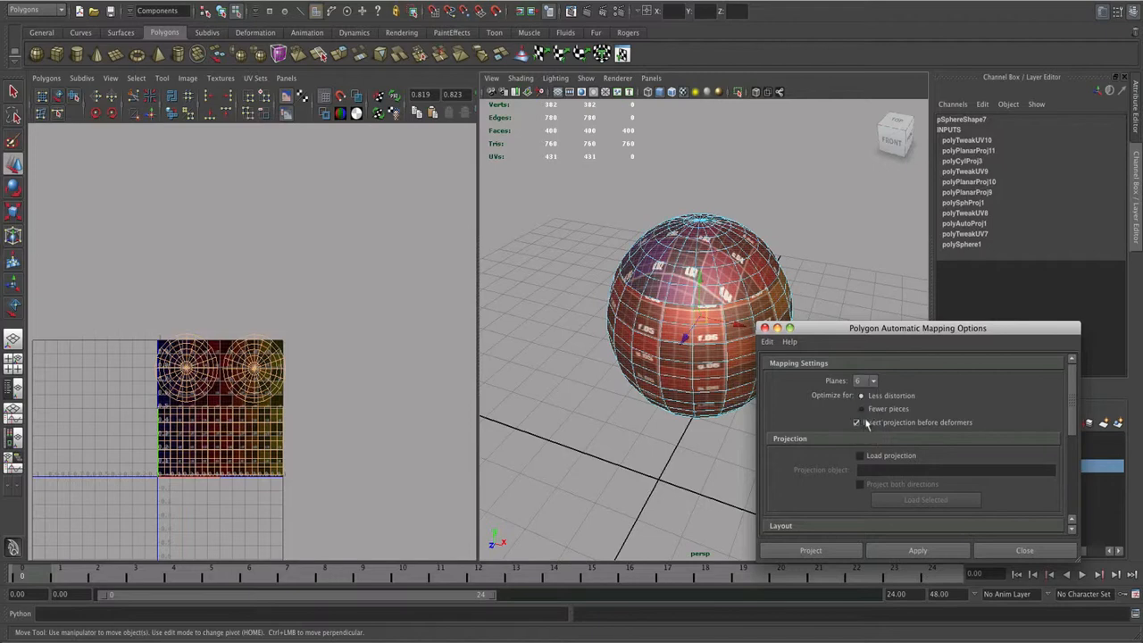
left_click(927, 549)
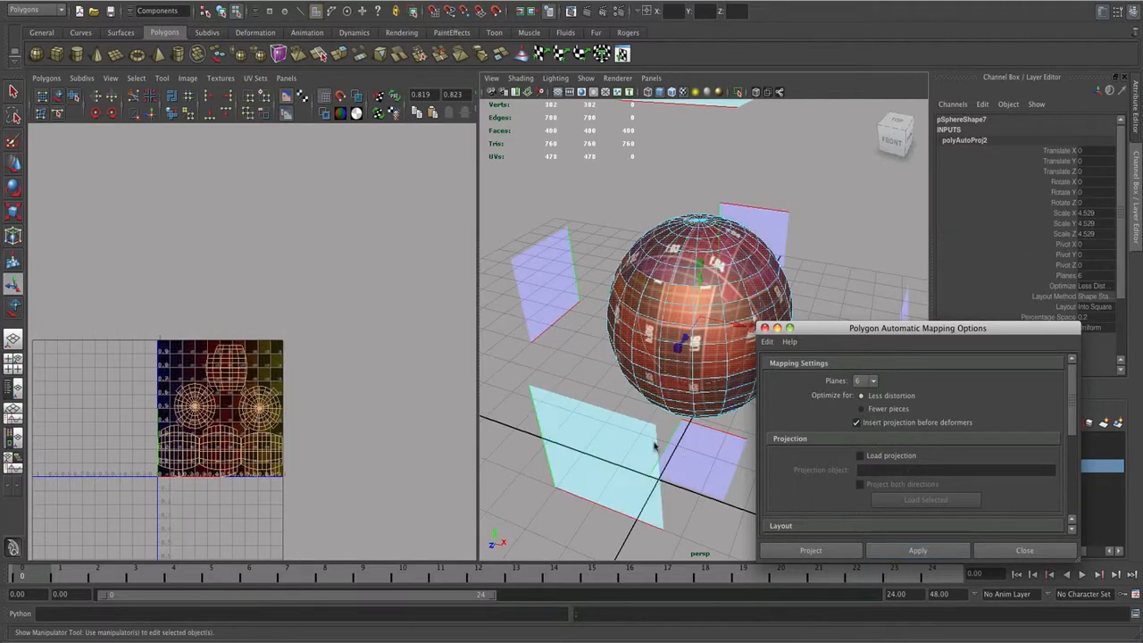
Step: Reselect the sphere as an object, reapply Automatic Mapping with 3 planes, and close the mapping options
left_click_drag(615, 423, 659, 430, "alt")
right_click_drag(658, 341, 715, 321)
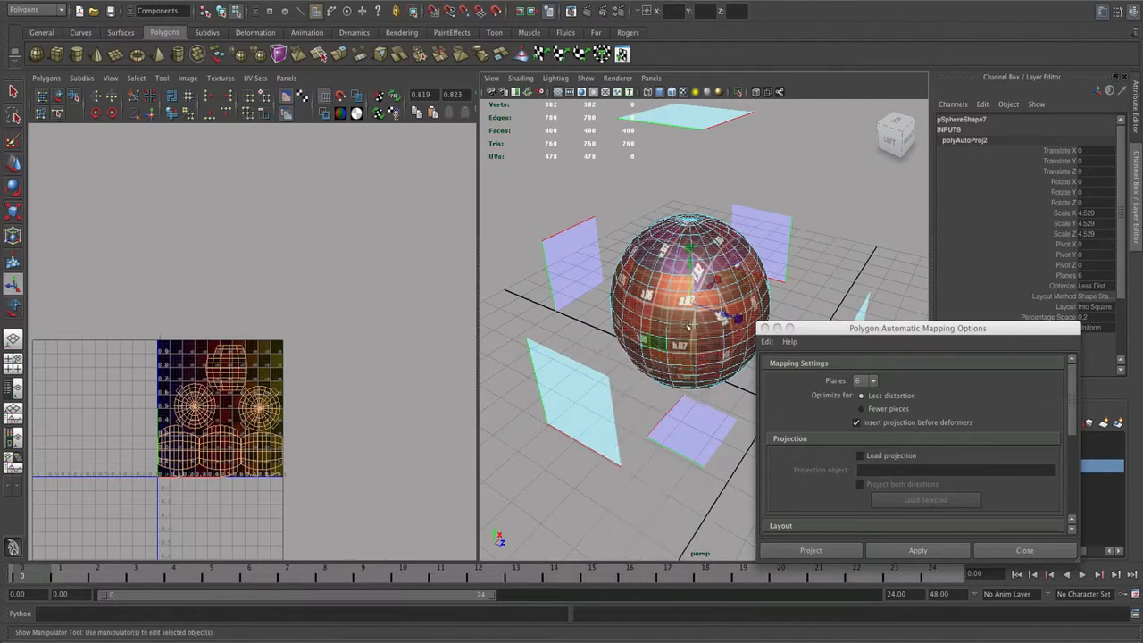
left_click(721, 493)
left_click(695, 360)
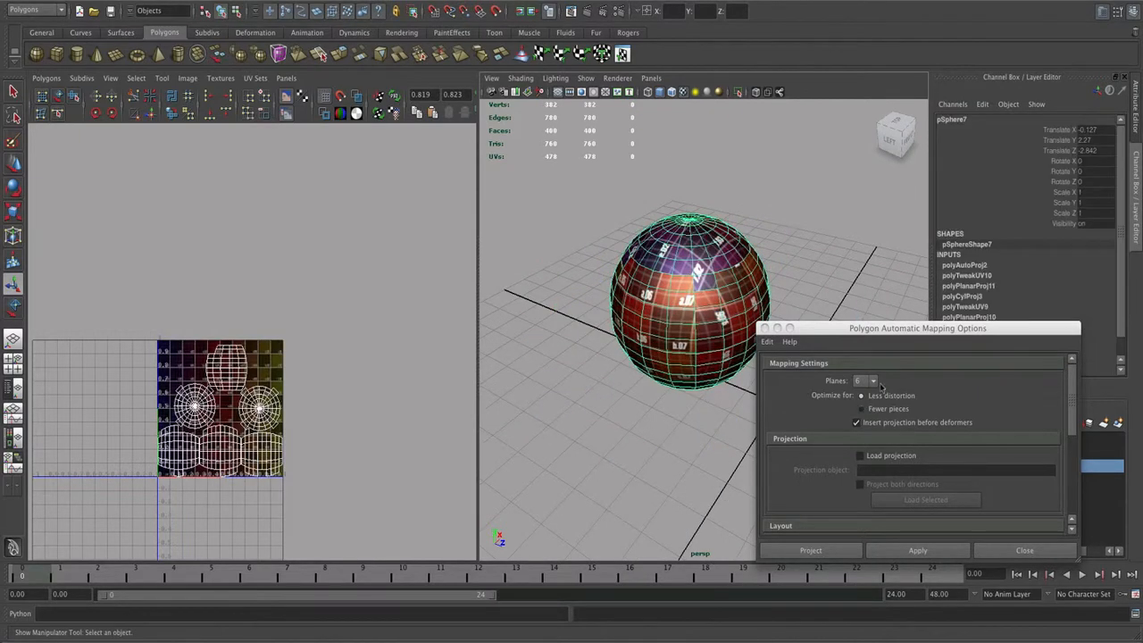
left_click(874, 382)
left_click(864, 420)
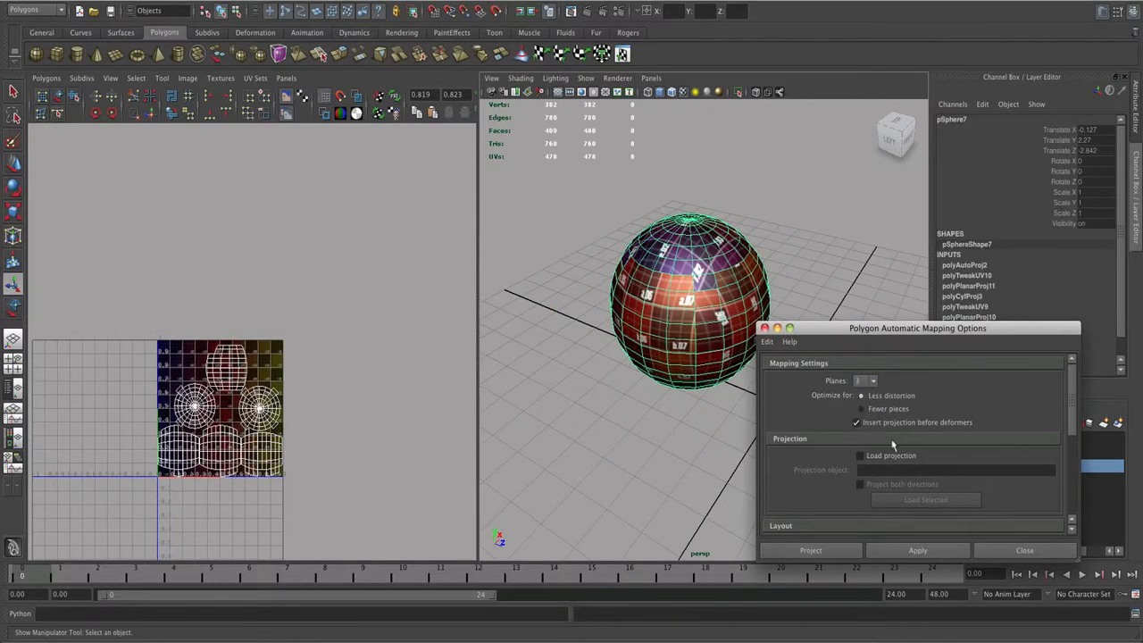
left_click(919, 550)
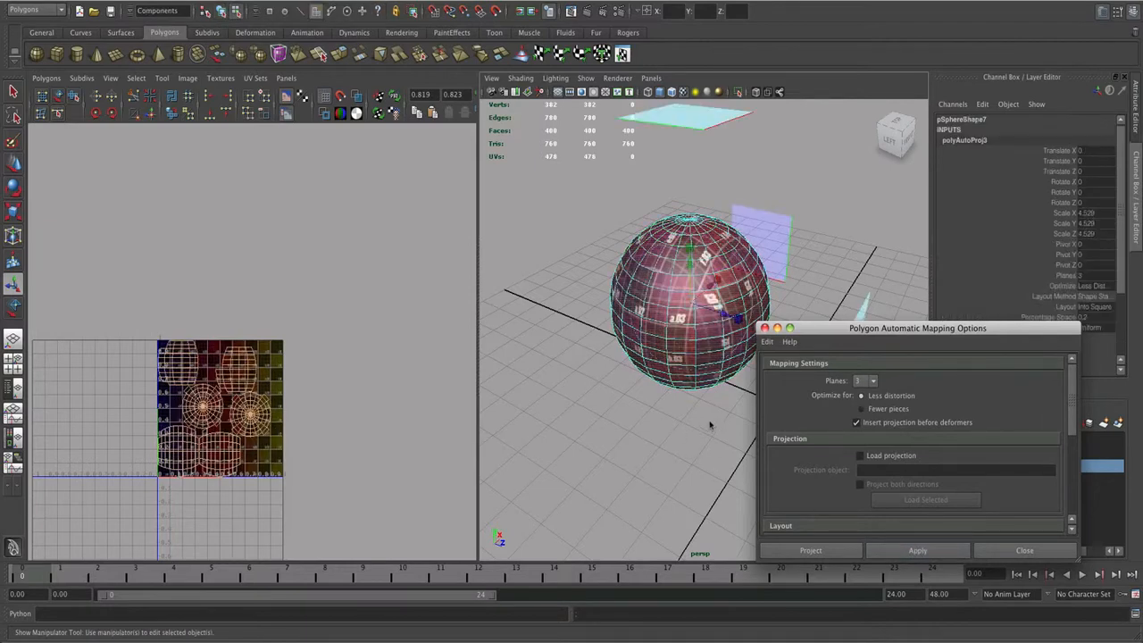
mouse_move(640, 419)
left_mouse_down("alt")
mouse_move(584, 414)
mouse_move(644, 408)
mouse_move(645, 433)
left_mouse_up("alt")
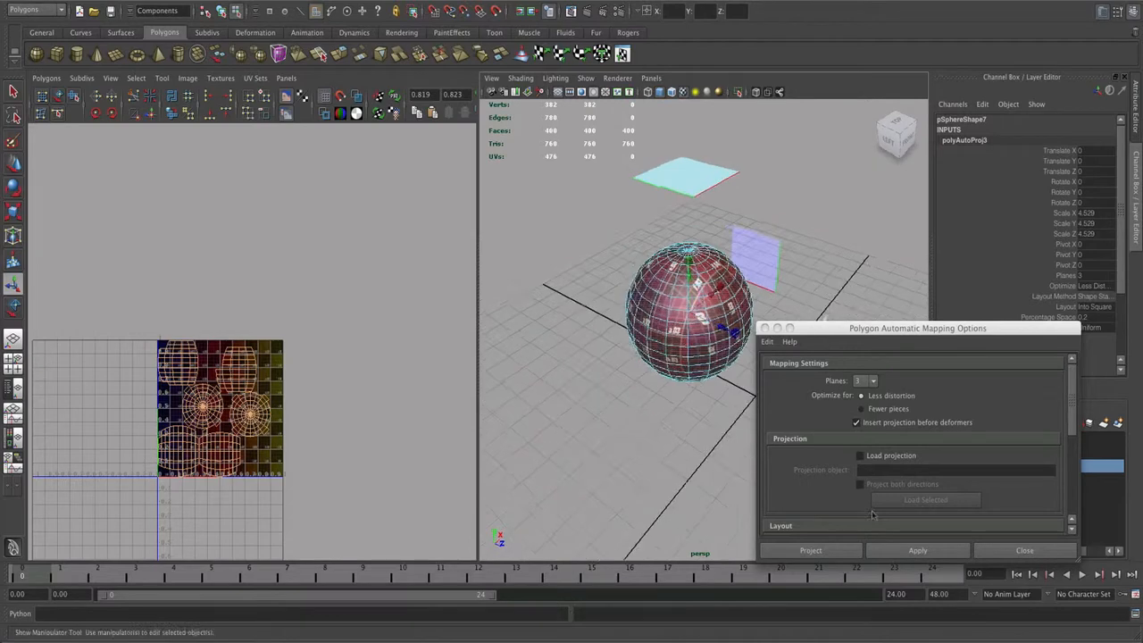
left_click(1015, 553)
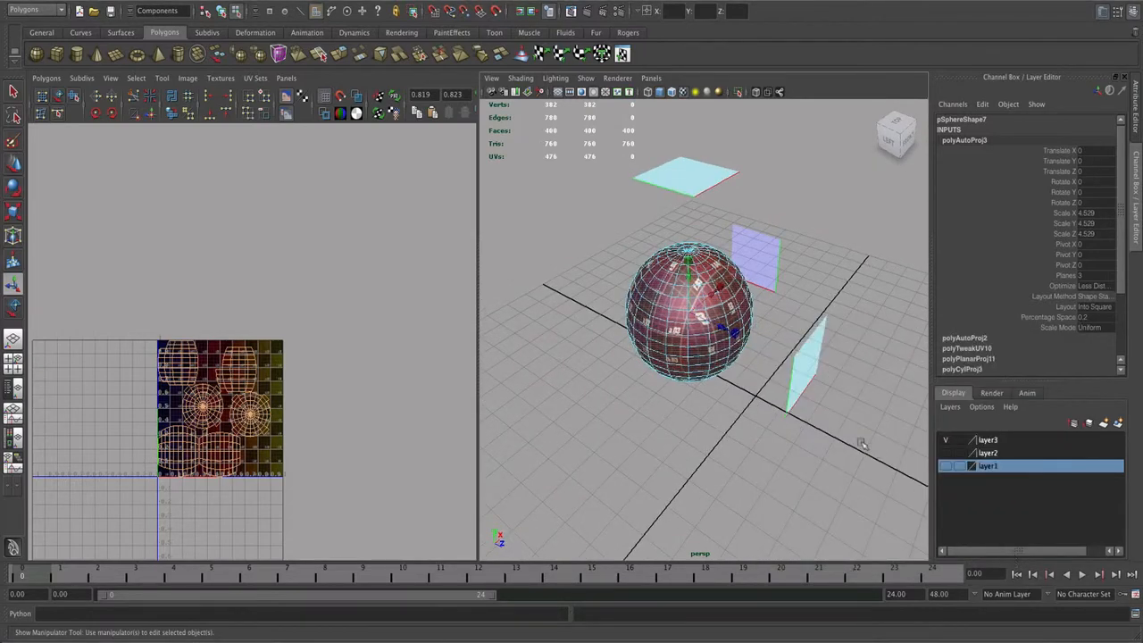
Step: Return to object selection and deselect the sphere to examine its automatically mapped texture from several angles
left_click_drag(848, 436, 825, 432, "alt")
right_click(724, 350)
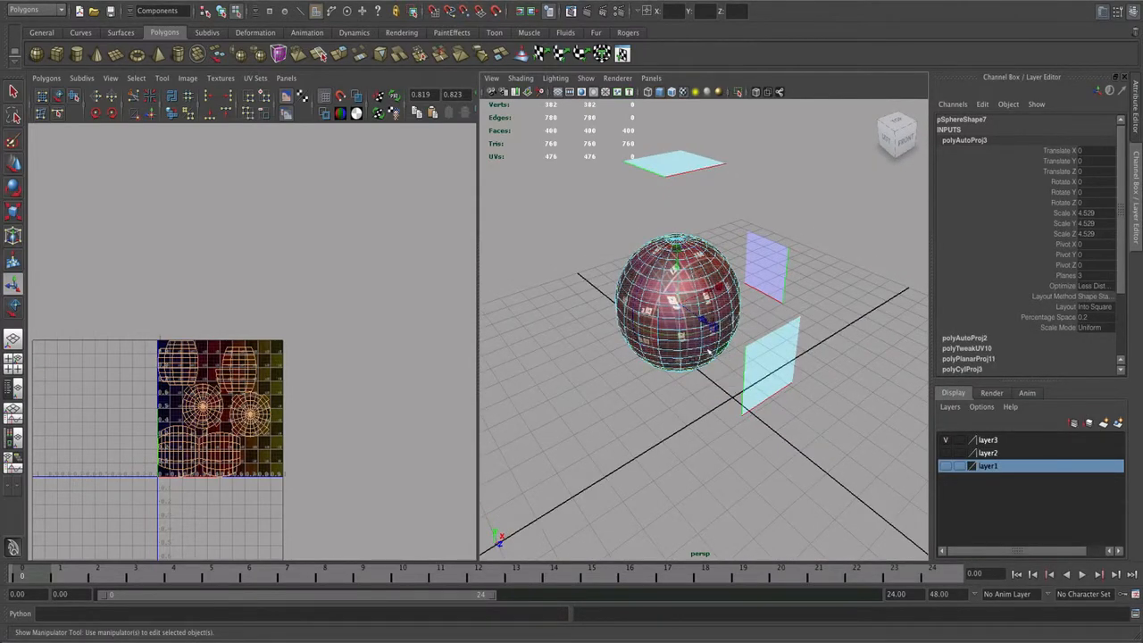
right_click_drag(703, 347, 742, 332)
left_click(786, 402)
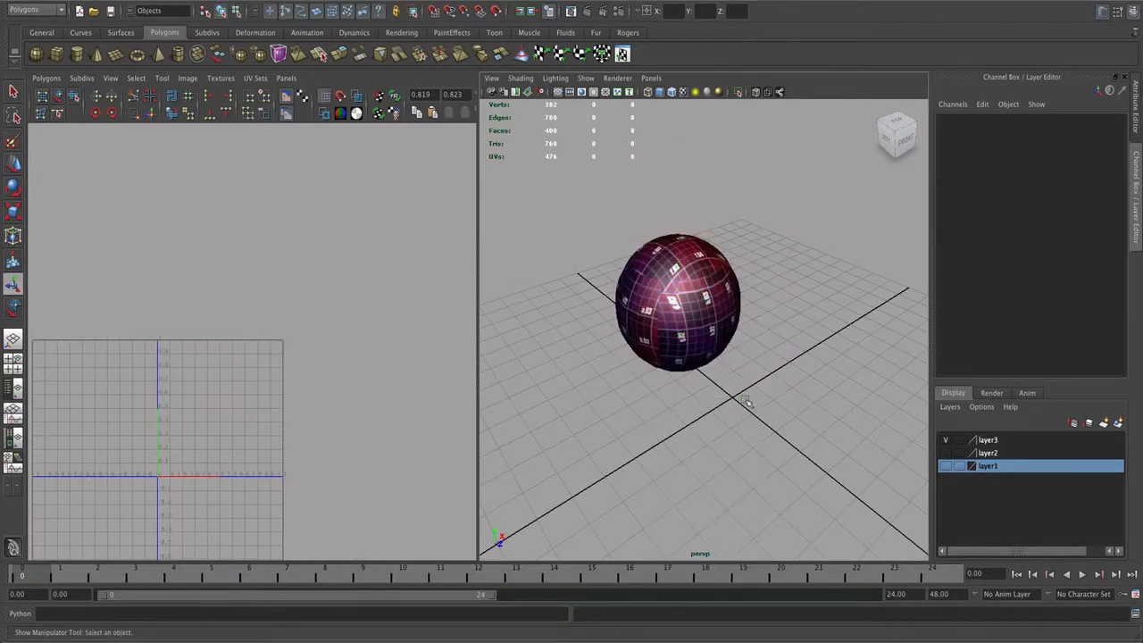
left_click_drag(747, 402, 605, 254, "alt")
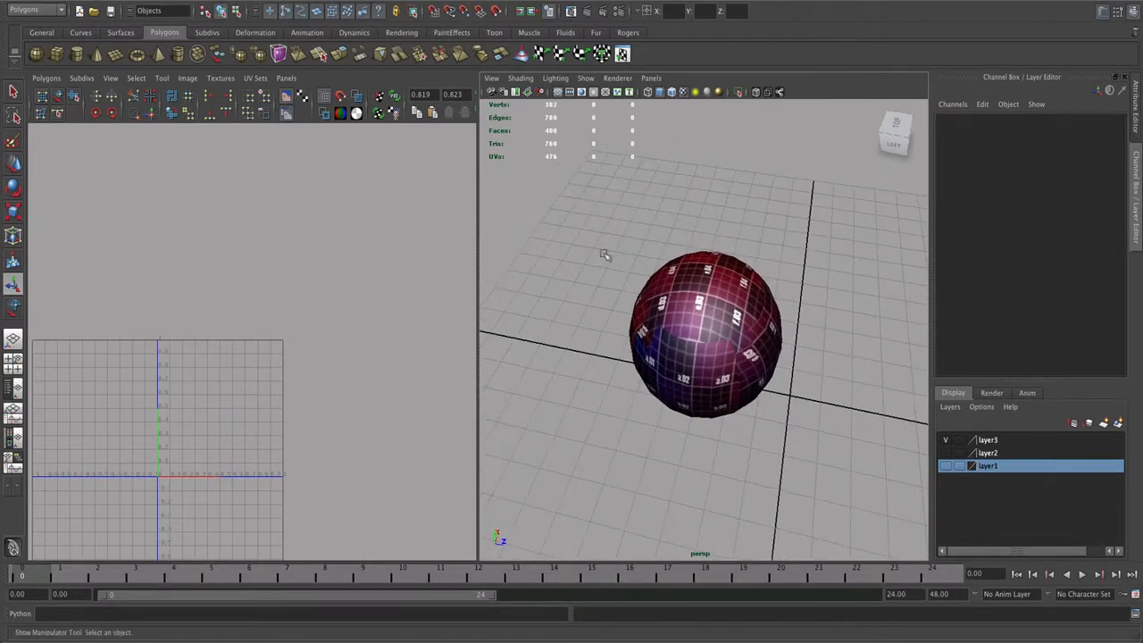
Step: Draw a new polygon sphere about 3.11 in radius beside the textured sphere and check its Create UVs options
left_click(36, 54)
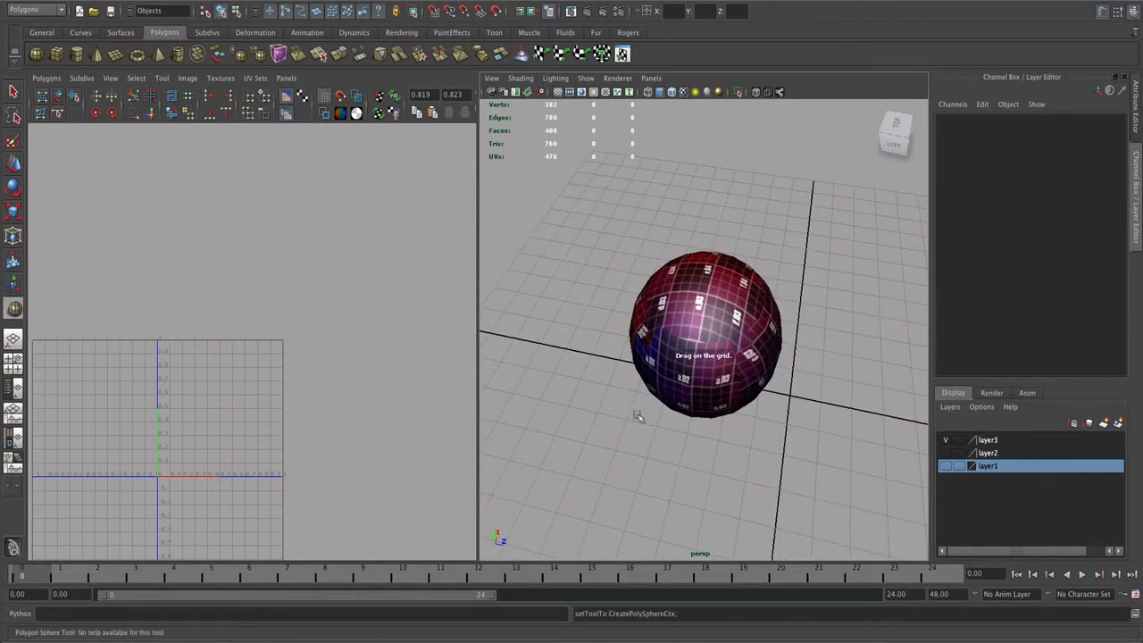
scroll(741, 416, "down", 5)
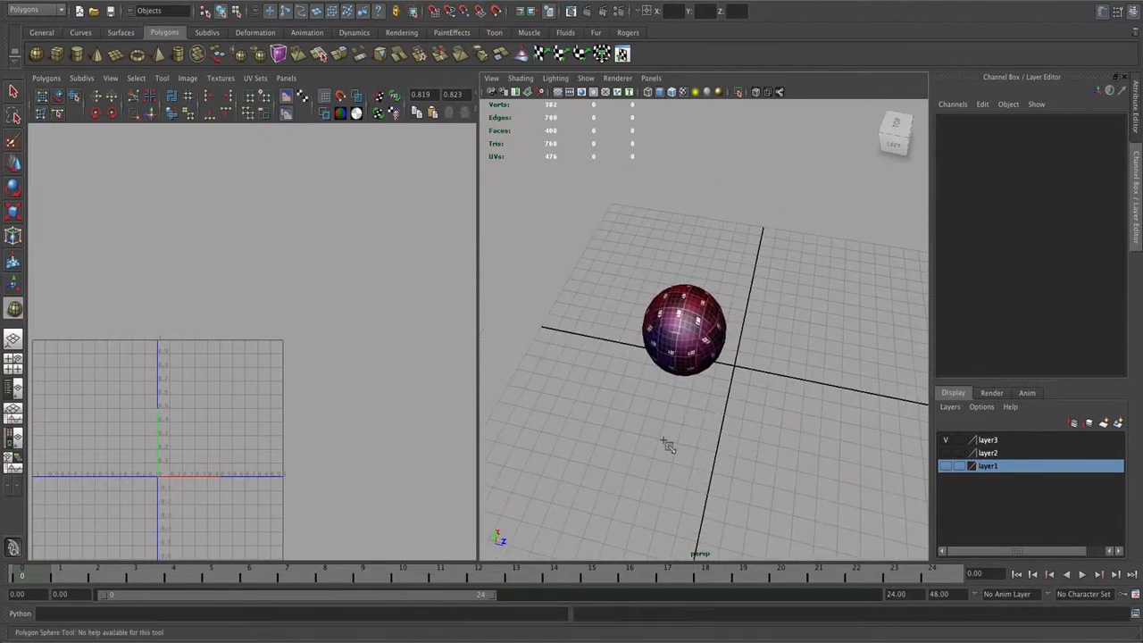
left_click_drag(649, 455, 717, 473)
left_click_drag(717, 473, 677, 444, "alt")
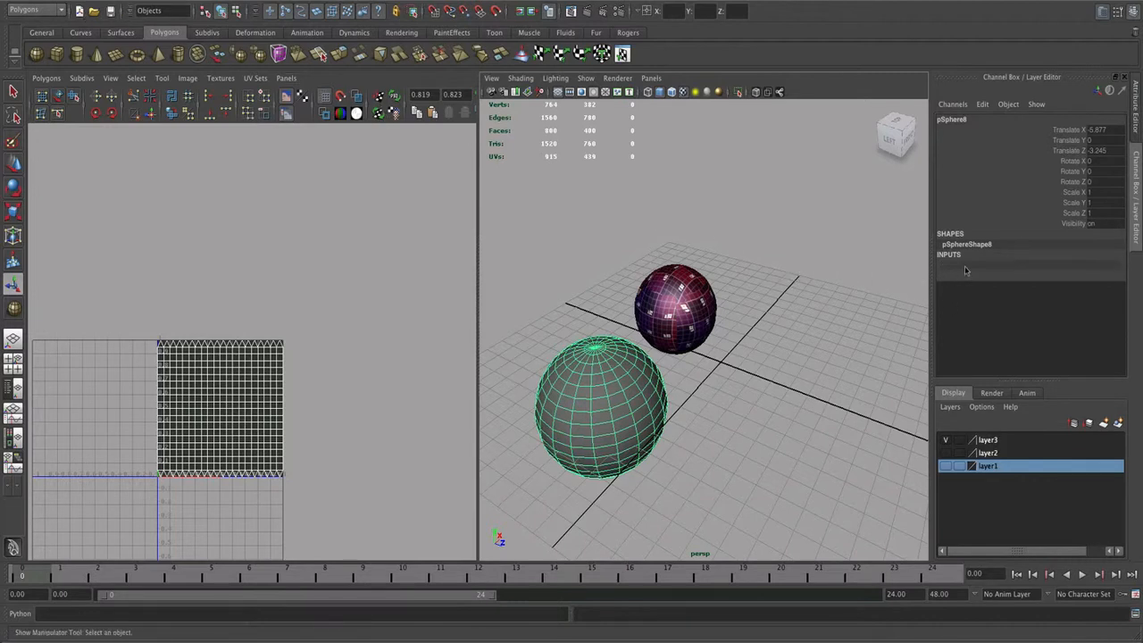
left_click(964, 266)
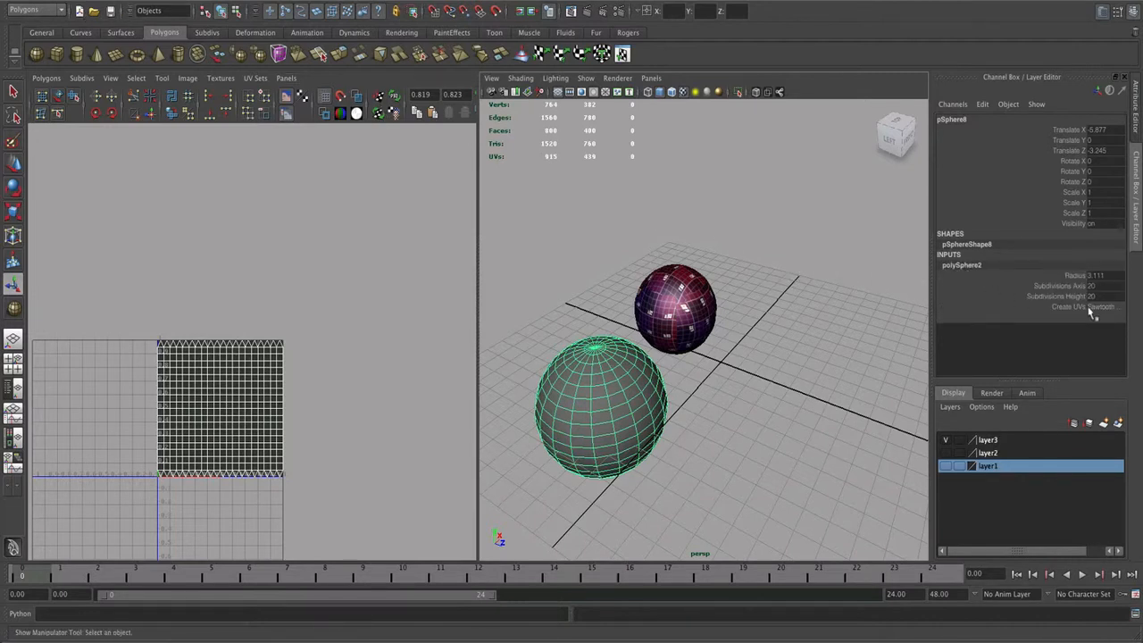
left_click(1091, 308)
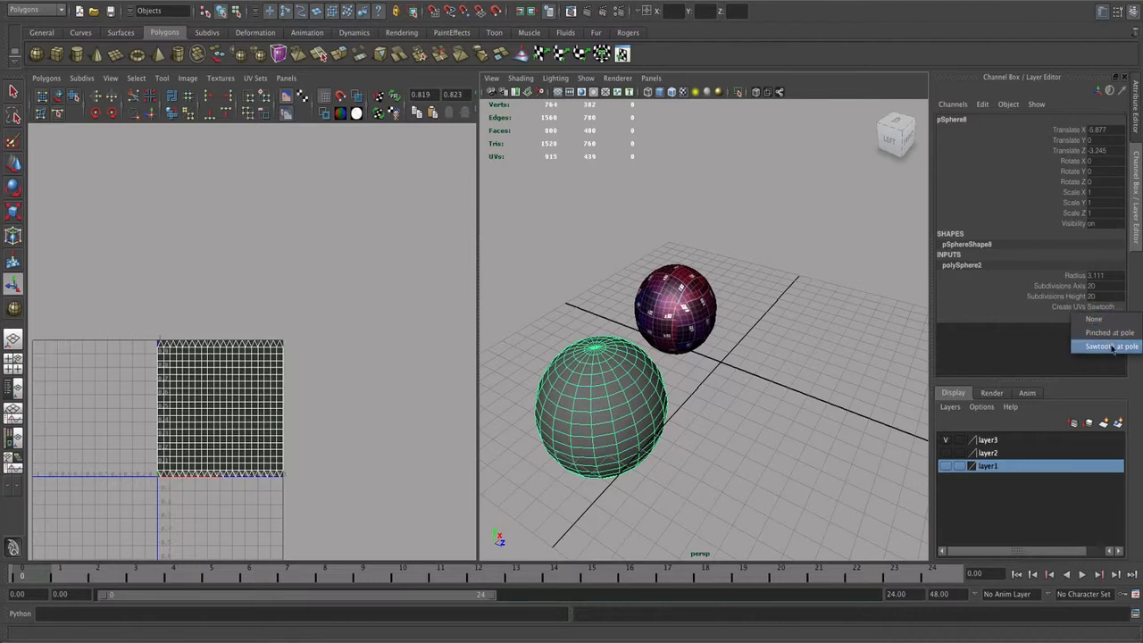
left_click(713, 383)
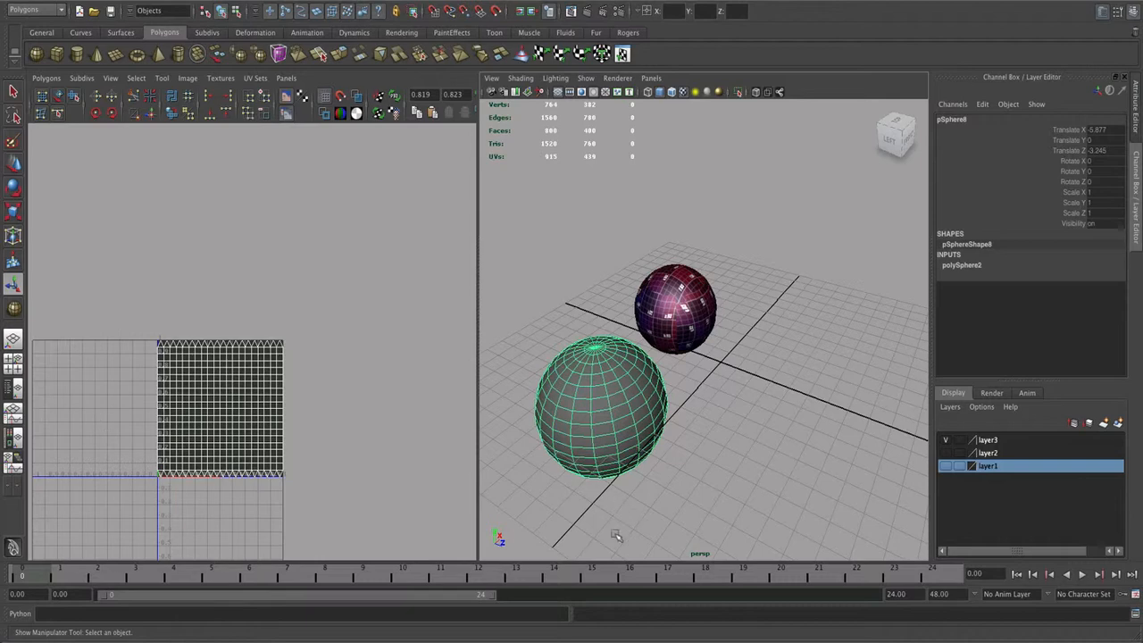
Step: Assign the existing blinn1 material to the new sphere from Hypershade, and dismiss the Hypershade window
left_click(1117, 636)
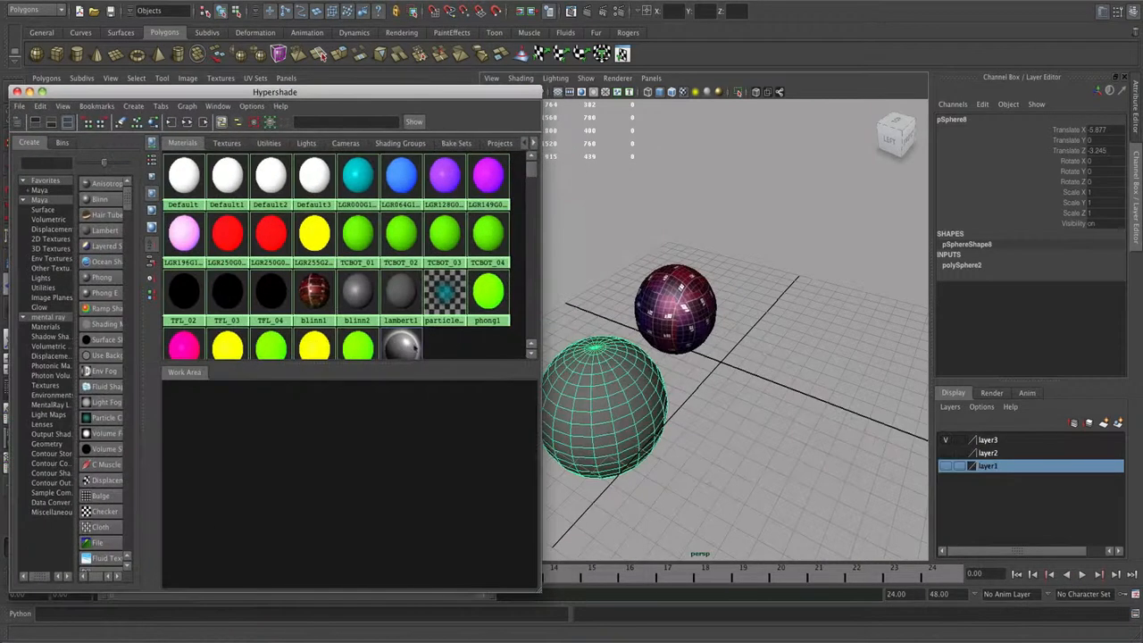
right_click_drag(315, 292, 319, 266)
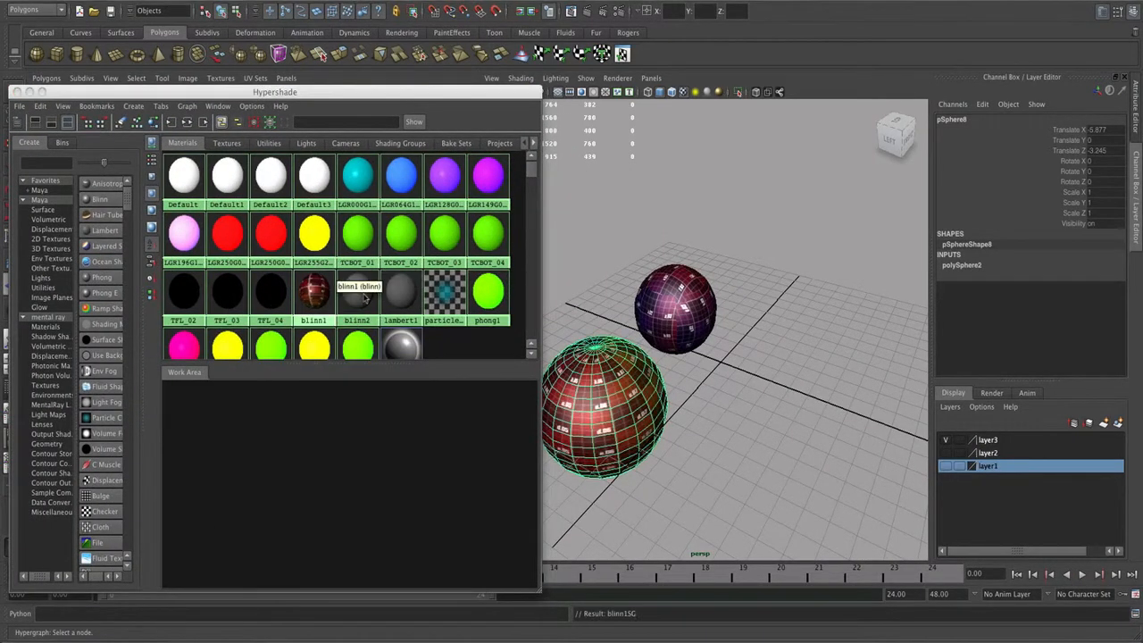
left_click(30, 93)
Step: Try the new sphere's Create UVs setting at None, and at Pinched at pole
middle_click_drag(639, 437, 713, 446, "alt")
left_click_drag(713, 446, 626, 480, "alt")
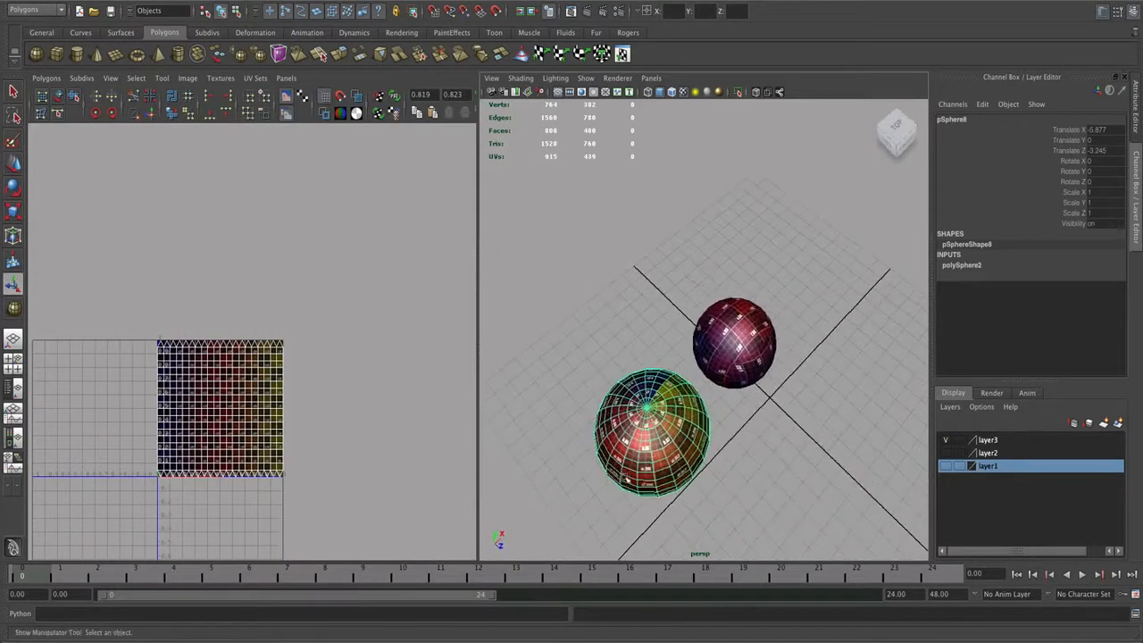
right_click_drag(626, 480, 662, 497, "alt")
middle_click_drag(640, 496, 711, 376, "alt")
right_click_drag(672, 447, 696, 471, "alt")
middle_click_drag(694, 473, 719, 360, "alt")
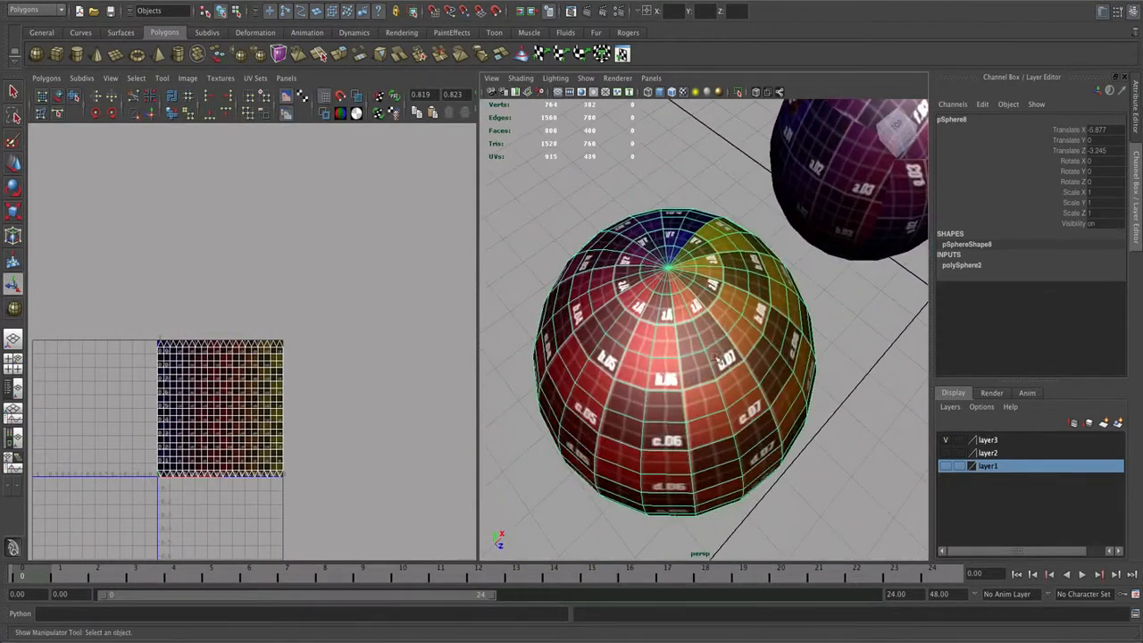
left_click(973, 267)
left_click(1094, 309)
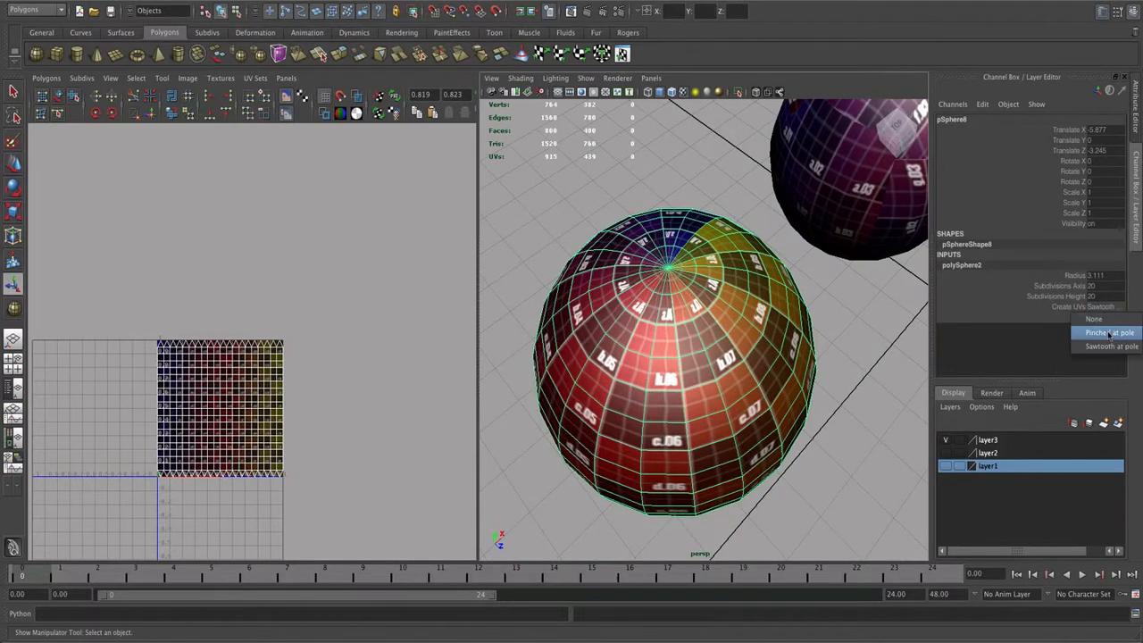
left_click(1102, 320)
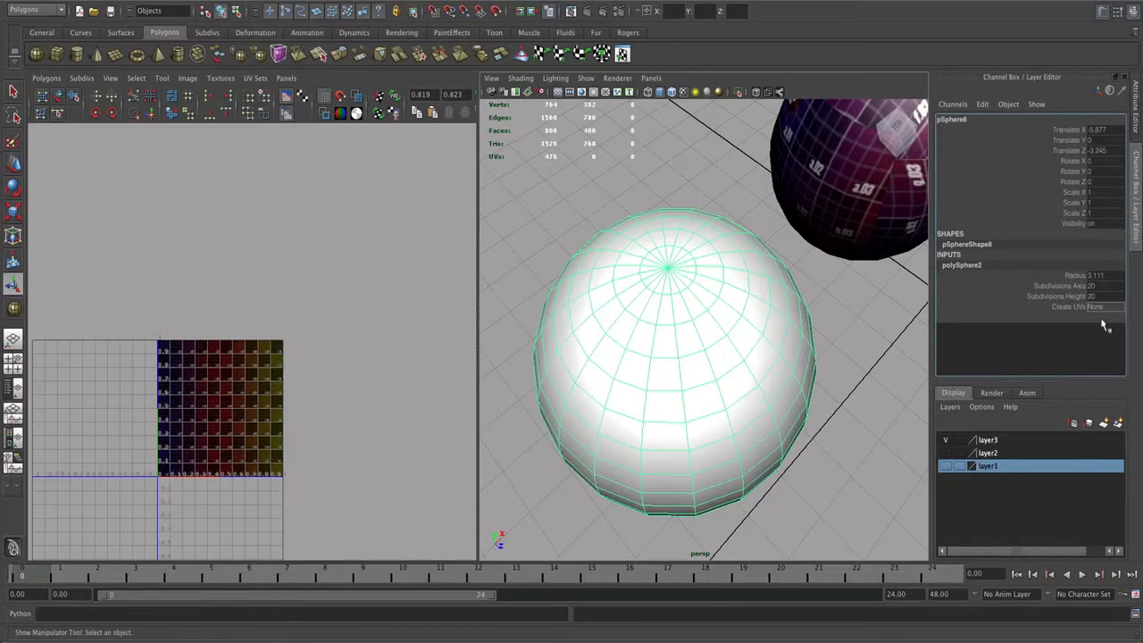
left_click(1102, 313)
left_click(1102, 325)
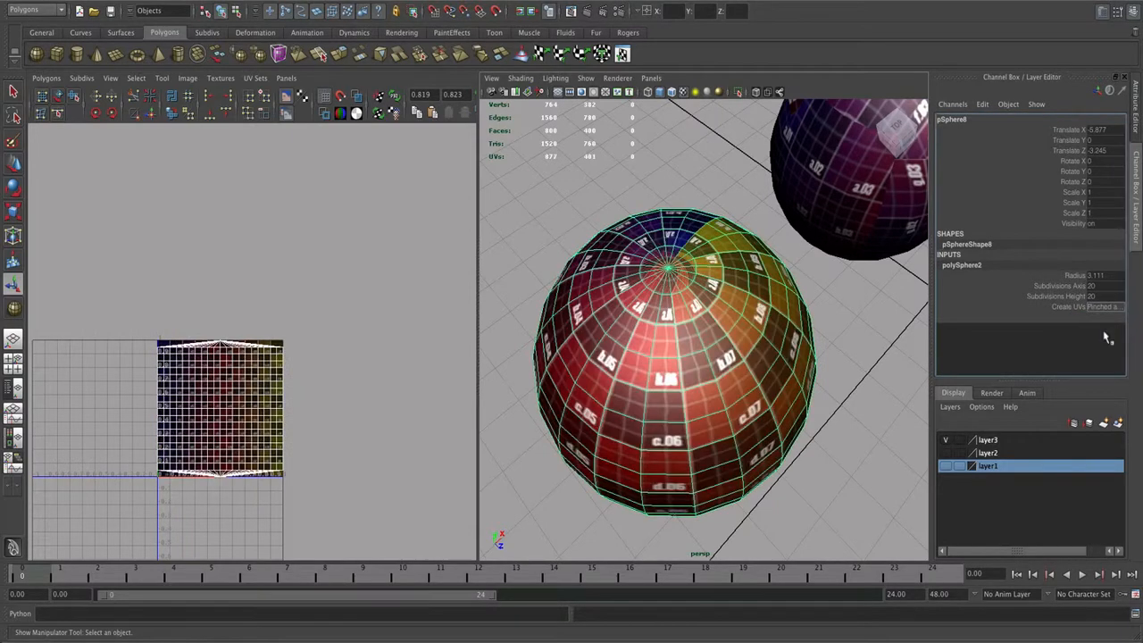
Step: Examine the pinched UV layout up close and set the new sphere's Create UVs to Sawtooth at pole
middle_click_drag(286, 368, 355, 319, "alt")
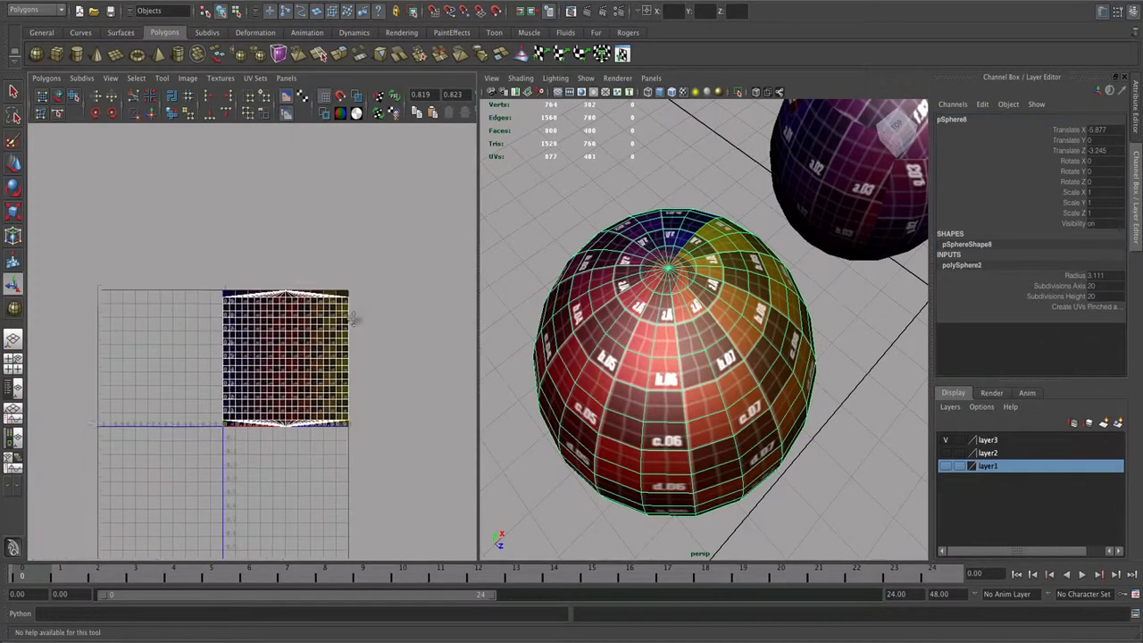
right_click_drag(357, 315, 482, 384, "alt")
middle_click_drag(425, 384, 373, 358, "alt")
right_click_drag(375, 357, 409, 363, "alt")
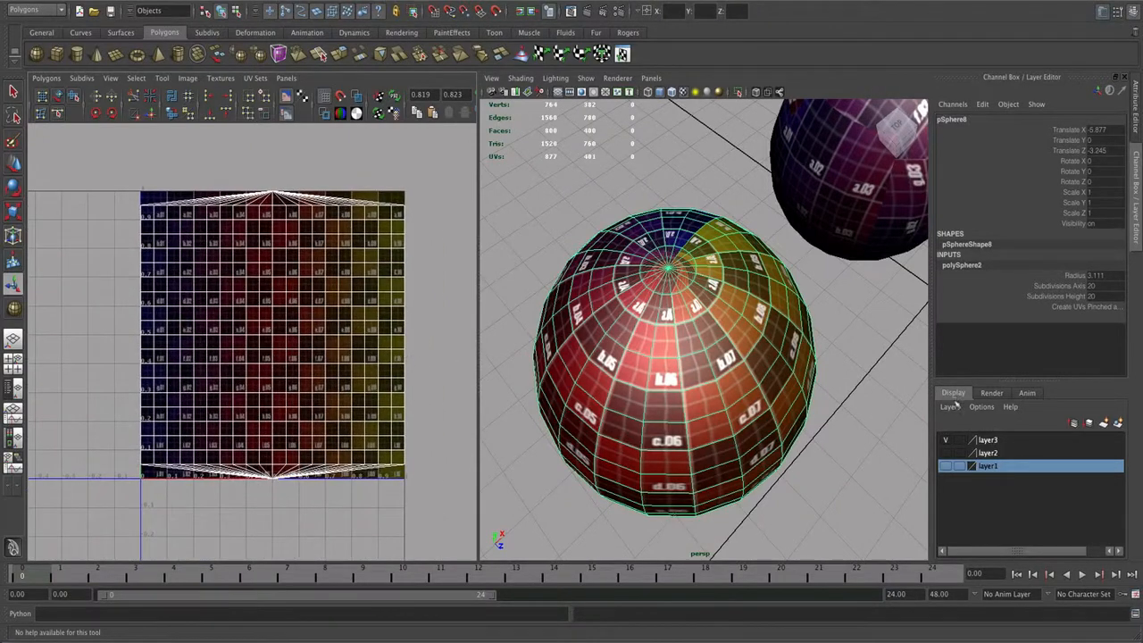
left_click(1115, 310)
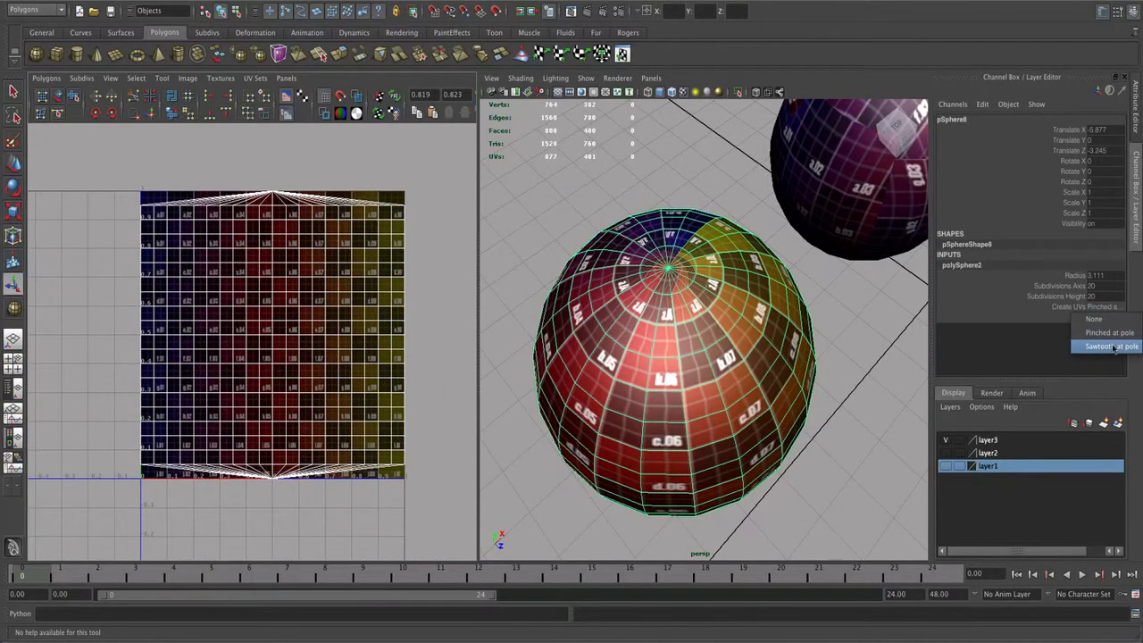
left_click(1103, 340)
Step: Raise the new sphere along the Y axis to a height of about 2.16
left_click_drag(734, 388, 674, 373, "alt")
key("w")
left_click_drag(666, 290, 670, 212)
left_click_drag(779, 293, 759, 328, "alt")
right_click_drag(760, 325, 689, 334, "alt")
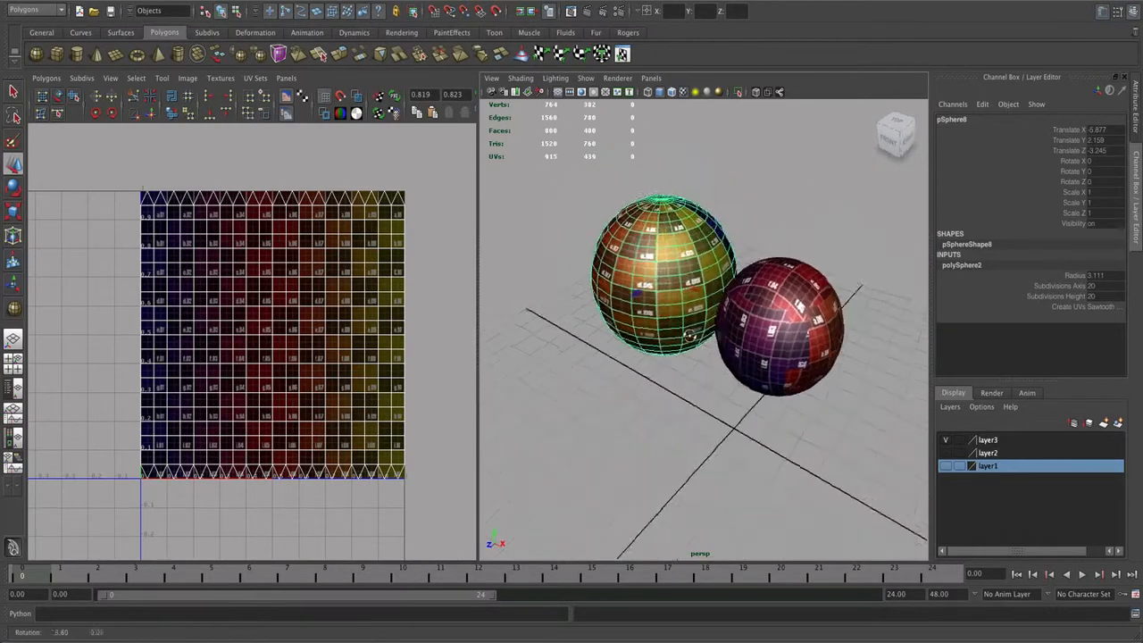
Step: Put both spheres on a new display layer, hide it, and show the cone and cylinder on layer3
left_click_drag(688, 334, 848, 360, "alt")
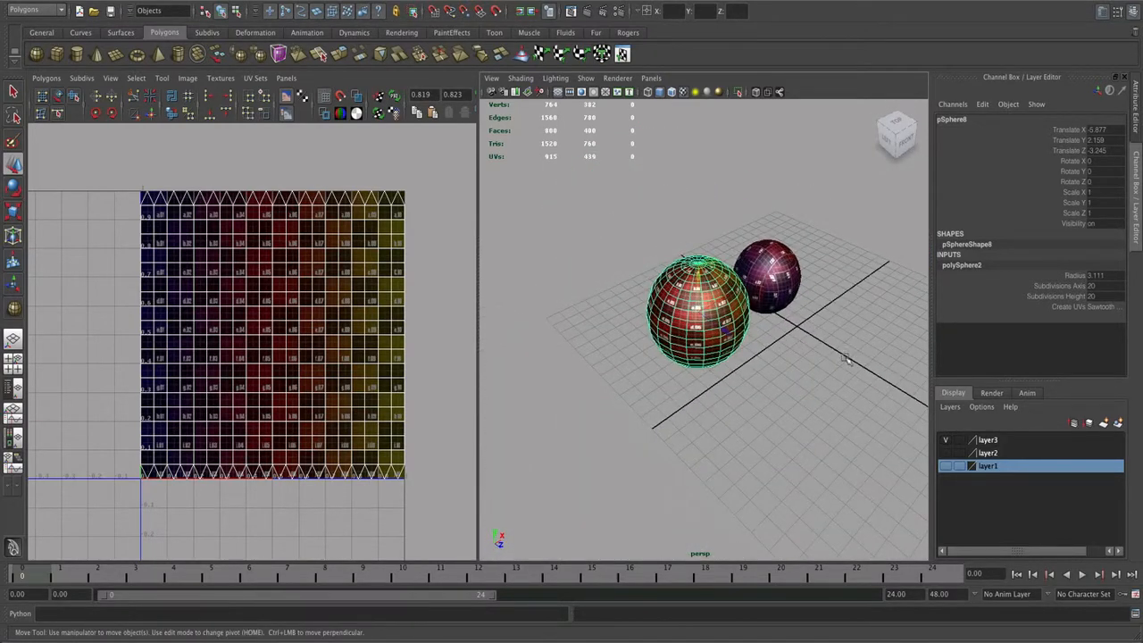
left_click(904, 384)
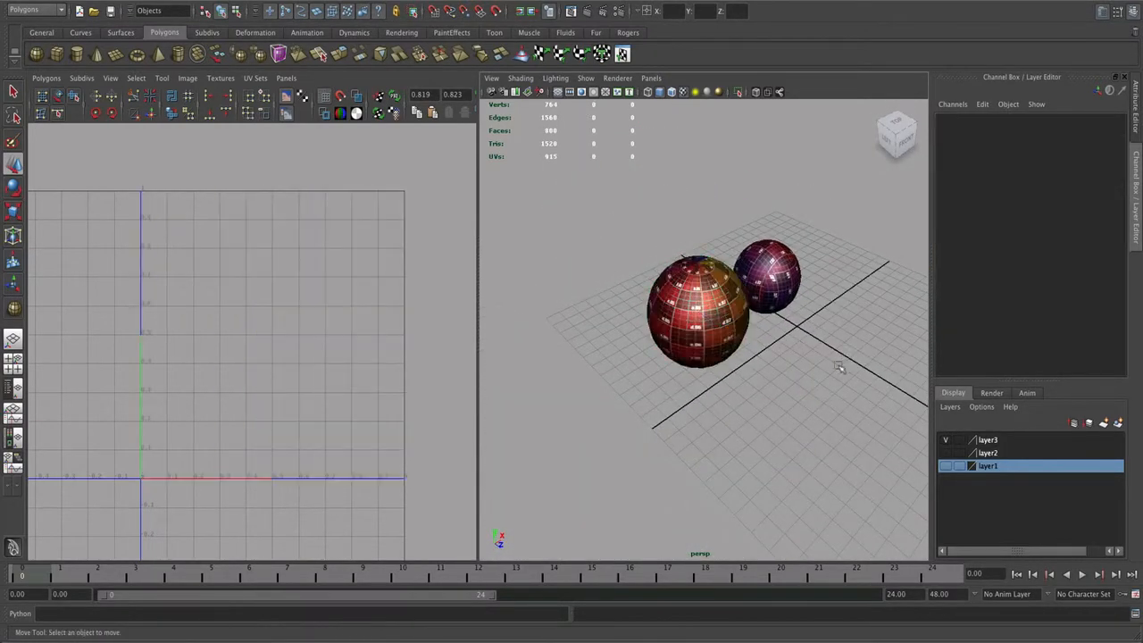
left_click(947, 440)
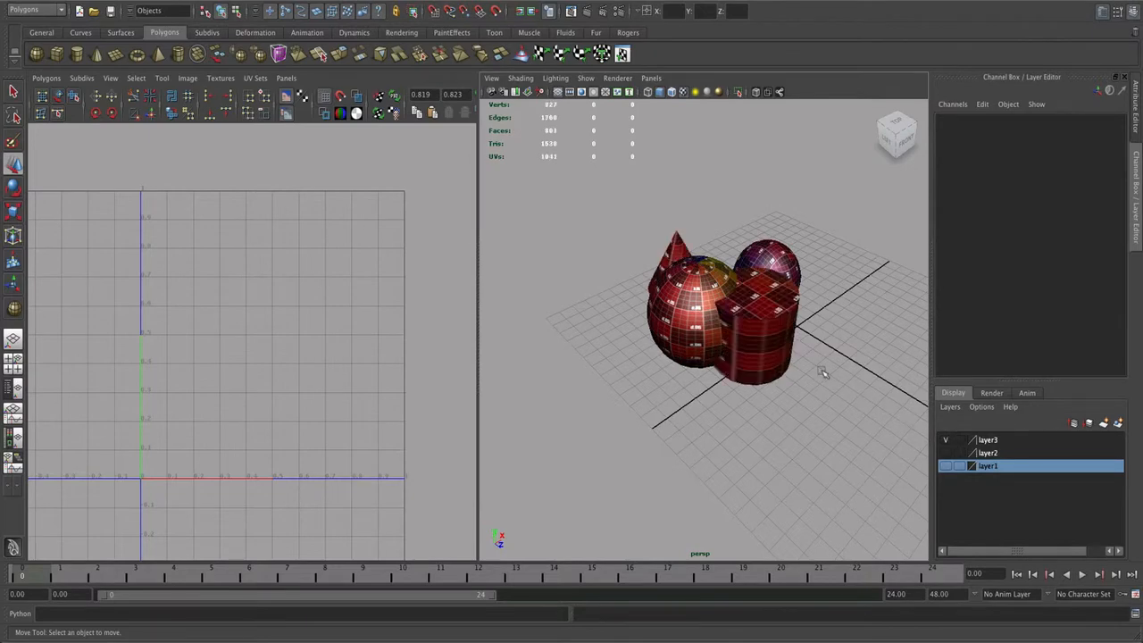
left_click(947, 441)
left_click_drag(840, 284, 670, 384)
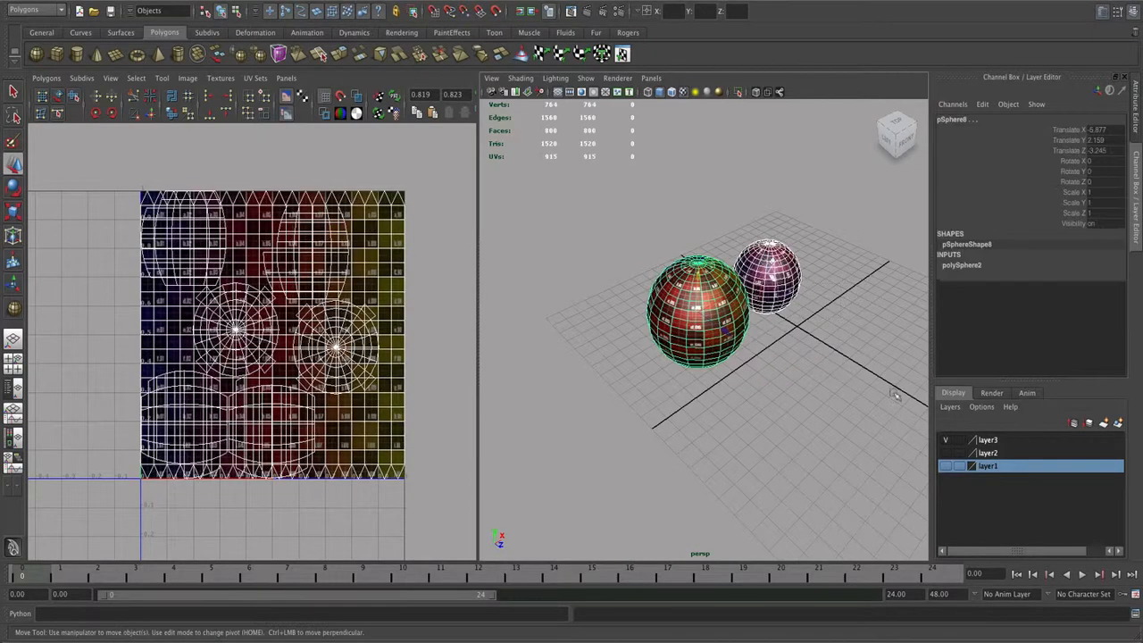
left_click(1120, 426)
left_click(947, 441)
left_click(946, 452)
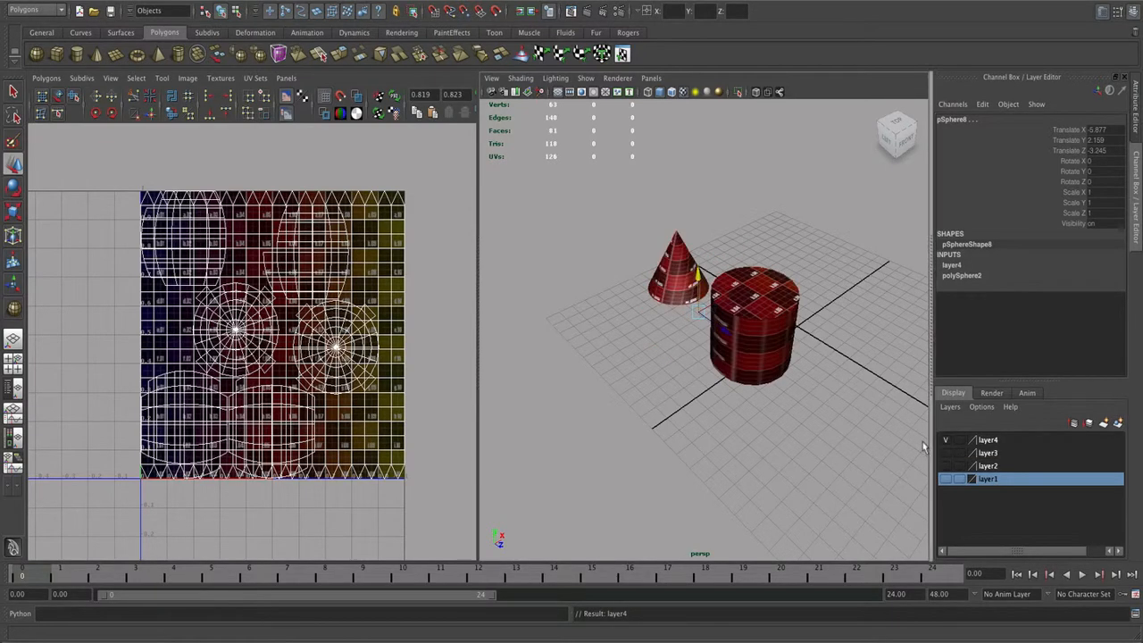
Step: Select the cylinder and examine its UV layout and how the texture sits on its cap and sides
left_click(834, 398)
left_click(729, 360)
left_click_drag(671, 395, 738, 401, "alt")
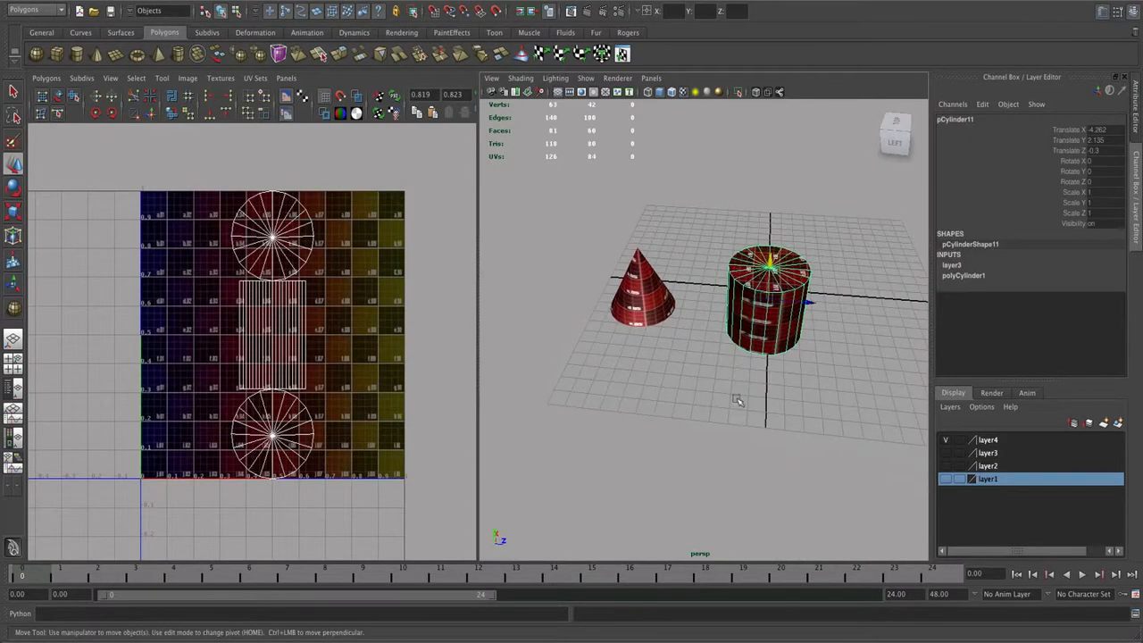
middle_click_drag(738, 401, 709, 426, "alt")
right_click_drag(709, 426, 831, 418, "alt")
left_click_drag(812, 380, 833, 386, "alt")
right_click_drag(791, 389, 840, 388, "alt")
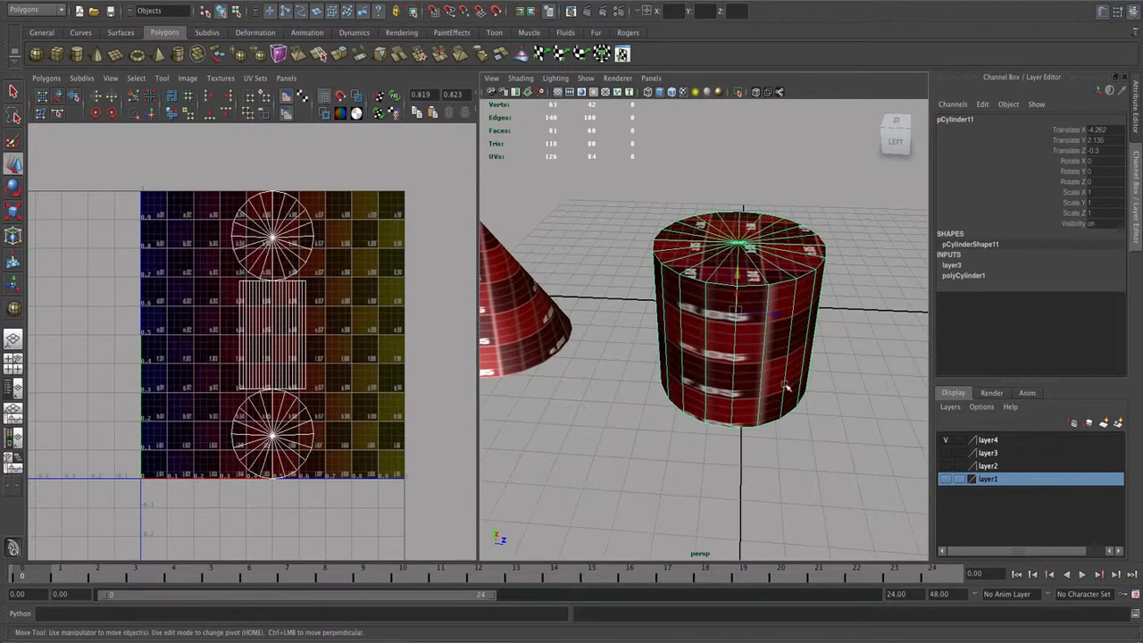
left_click_drag(785, 384, 802, 381, "alt")
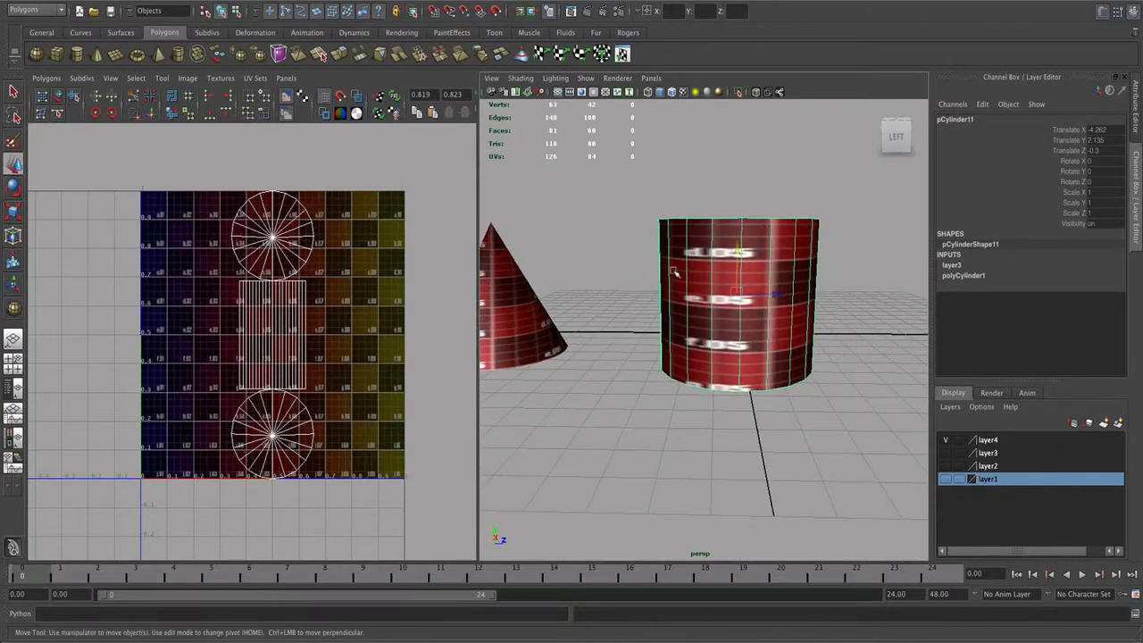
left_click_drag(651, 242, 653, 273, "alt")
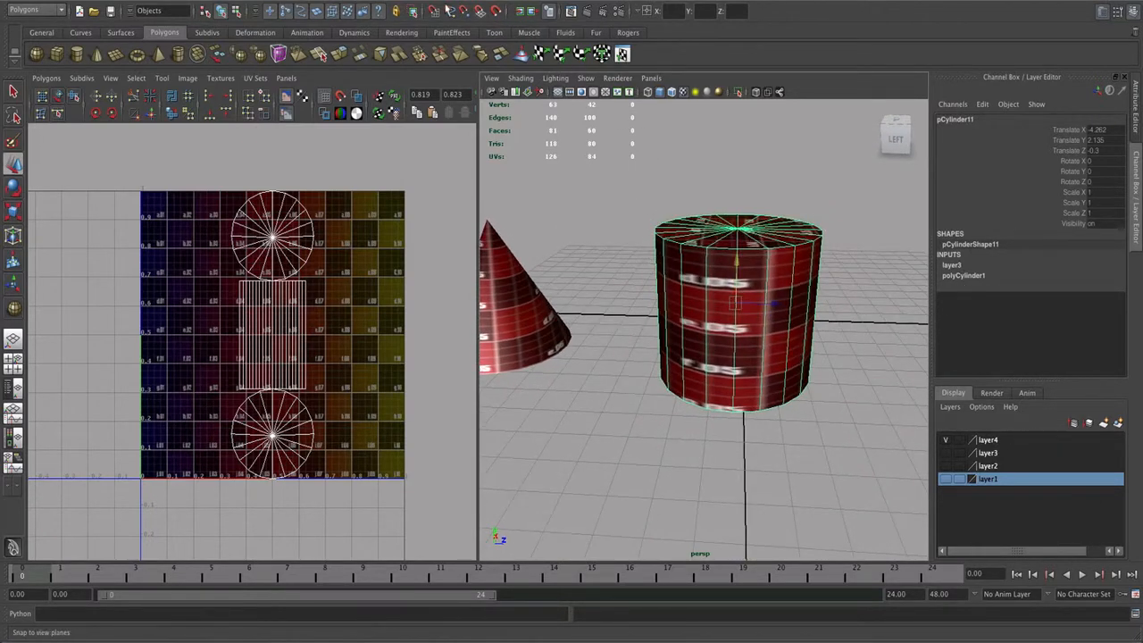
Step: Apply cylindrical mapping to the cylinder, widen its horizontal sweep to 360, and stretch the projection height
left_click(565, 1)
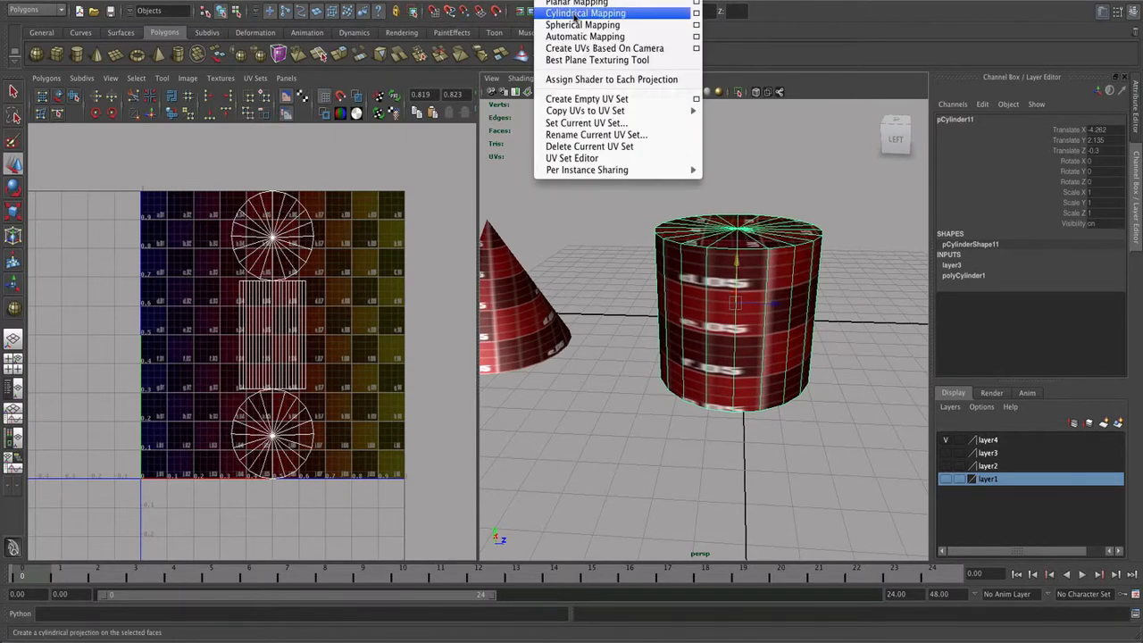
left_click(681, 16)
left_click_drag(776, 285, 746, 313, "alt")
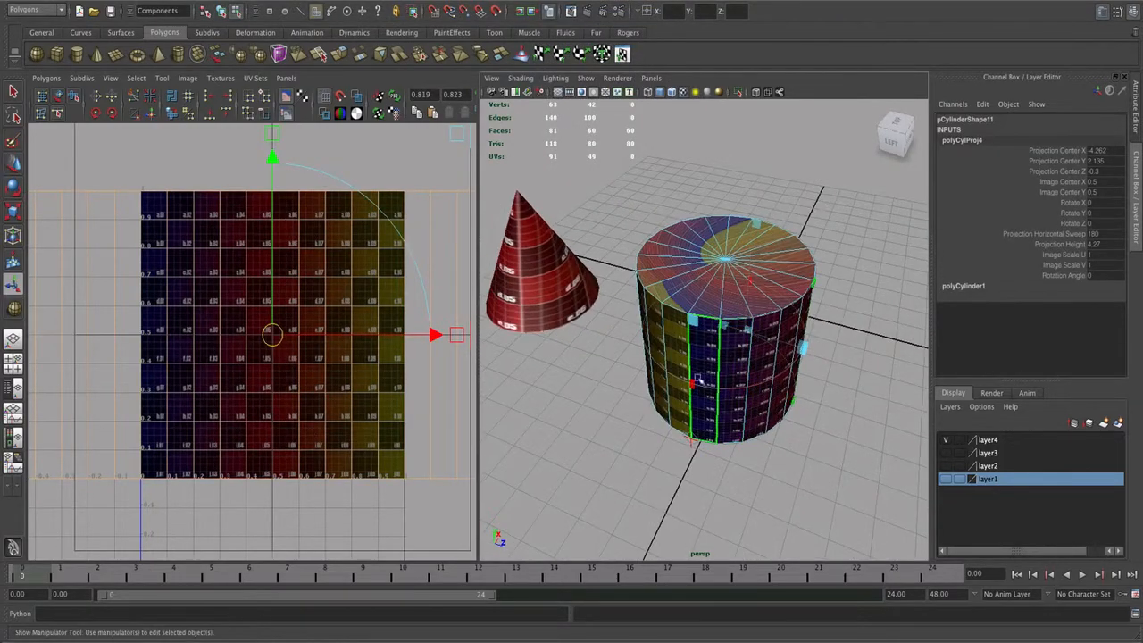
left_click_drag(693, 384, 655, 303)
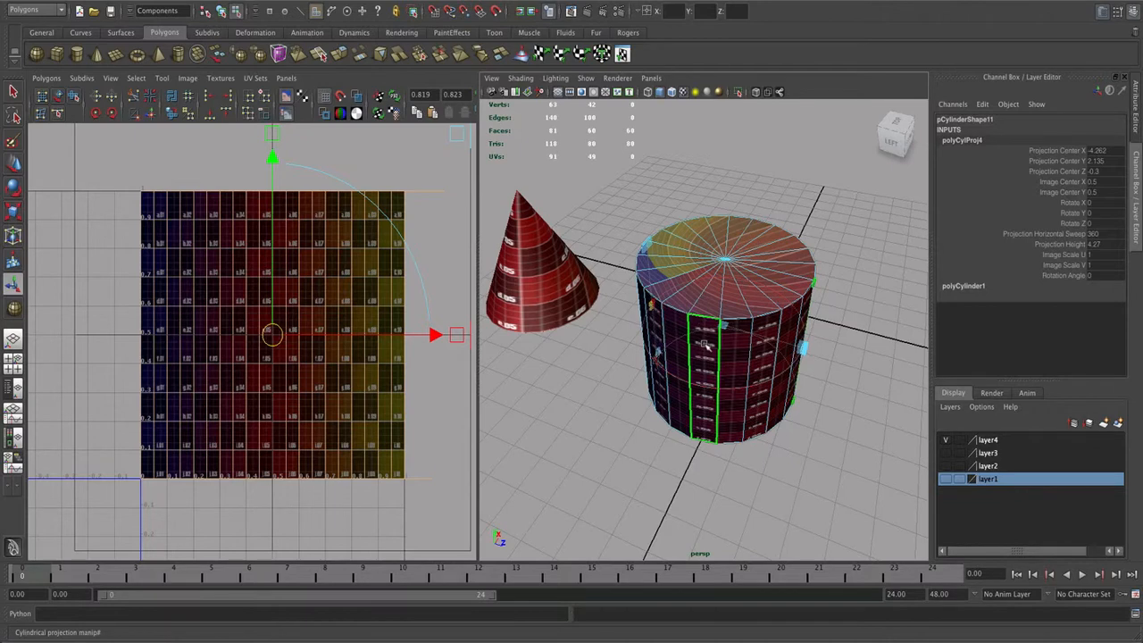
left_click_drag(705, 345, 644, 344, "alt")
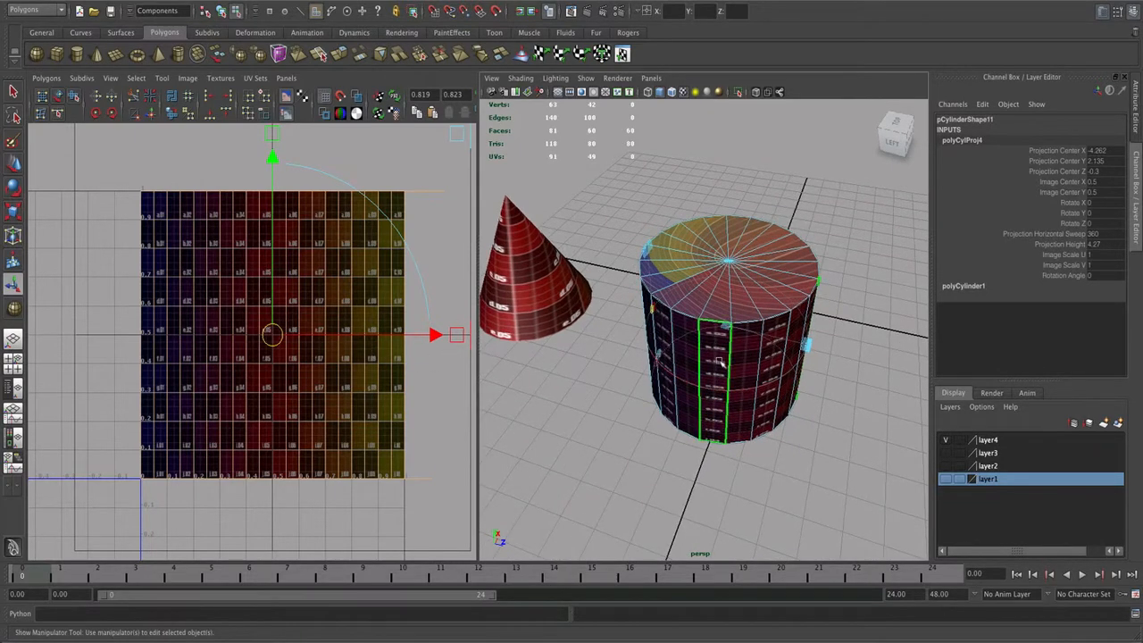
left_click_drag(817, 295, 758, 277, "alt")
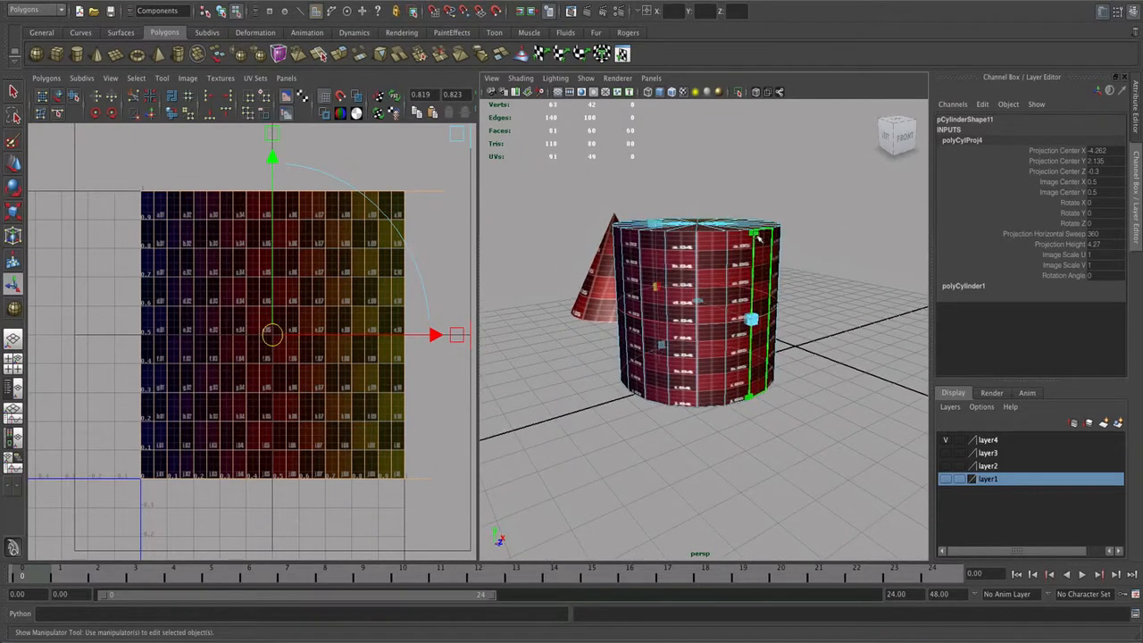
left_click_drag(755, 233, 750, 308)
Step: Select the cylinder's top and bottom cap faces and apply planar mapping from the Y axis, fitted to the bounding box
right_click(741, 324)
right_click_drag(740, 324, 696, 321)
left_click(730, 318)
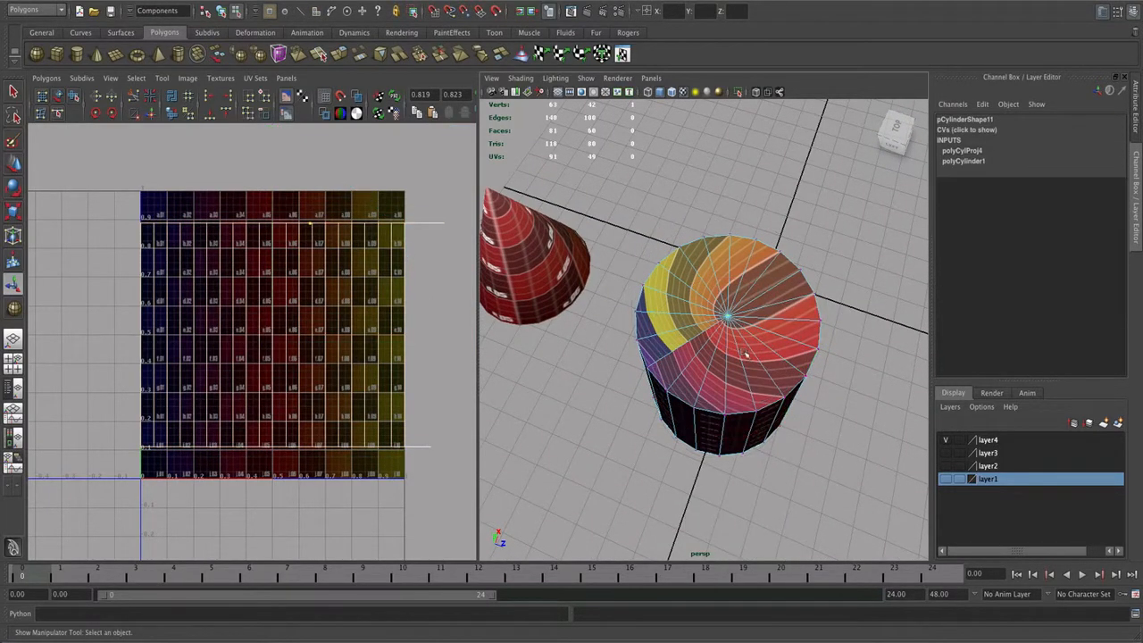
left_click_drag(746, 355, 745, 257, "alt")
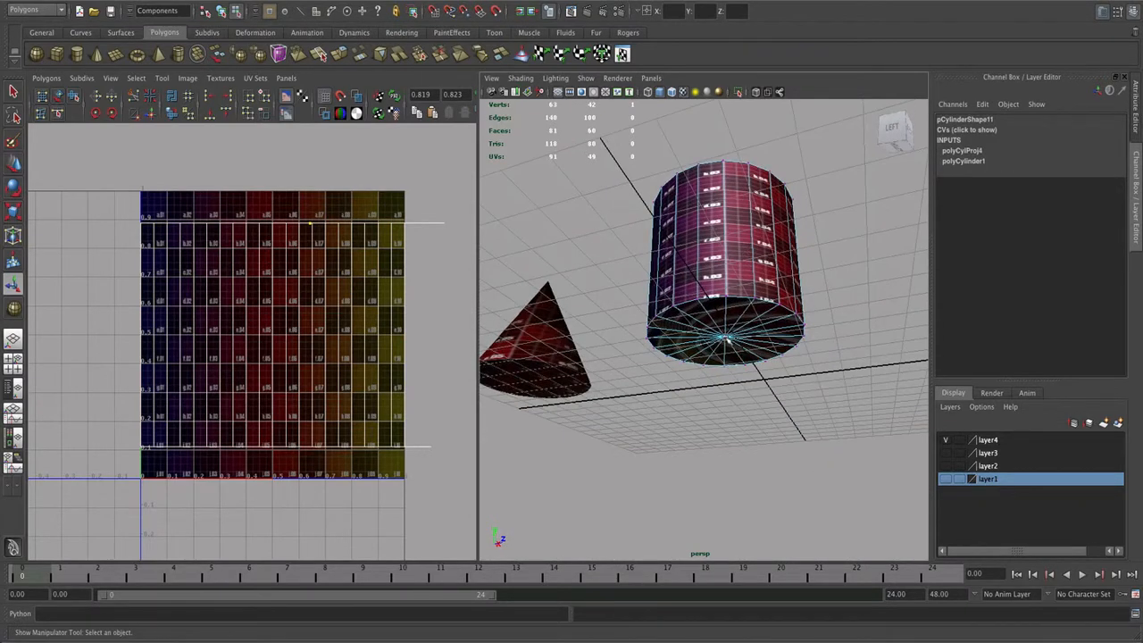
left_click(628, 33)
left_click(520, 55)
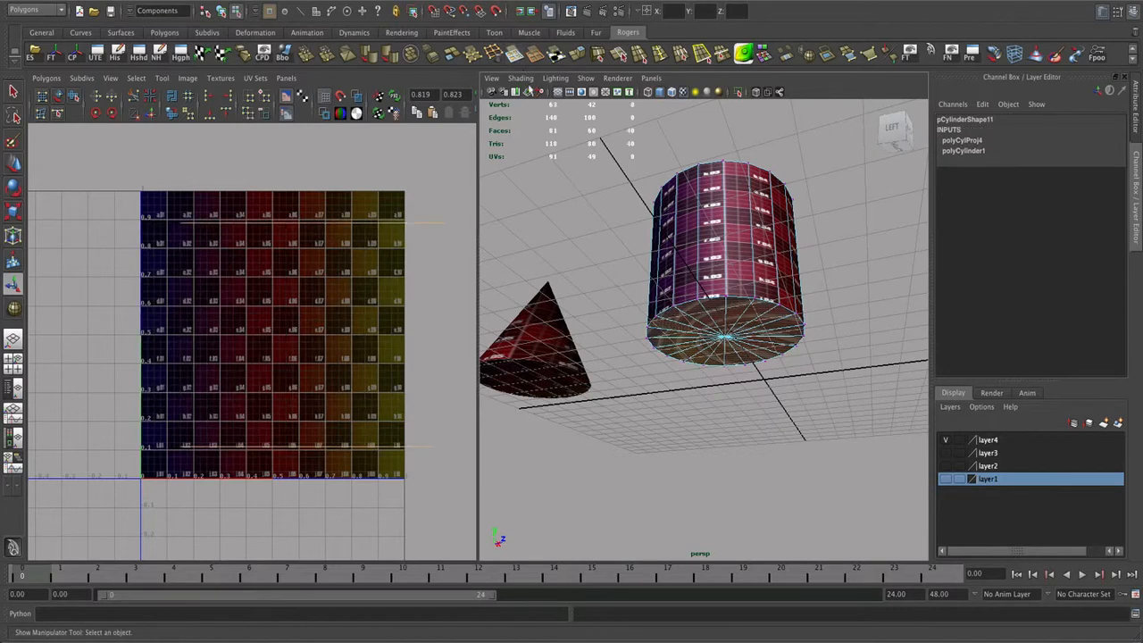
left_click_drag(676, 308, 662, 353, "alt")
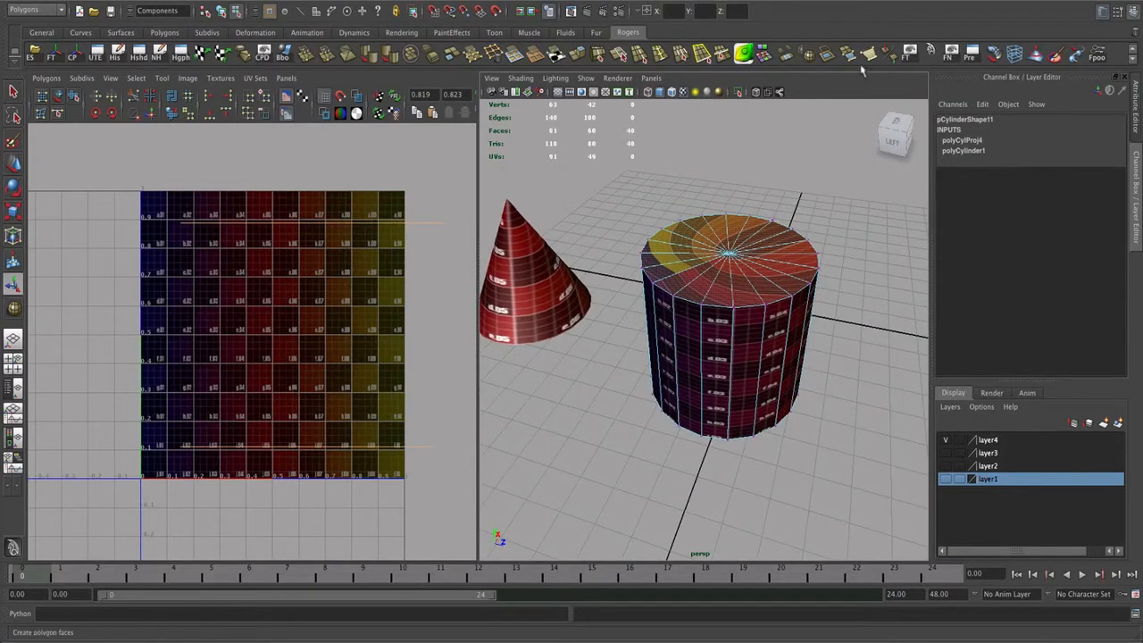
left_click(203, 56)
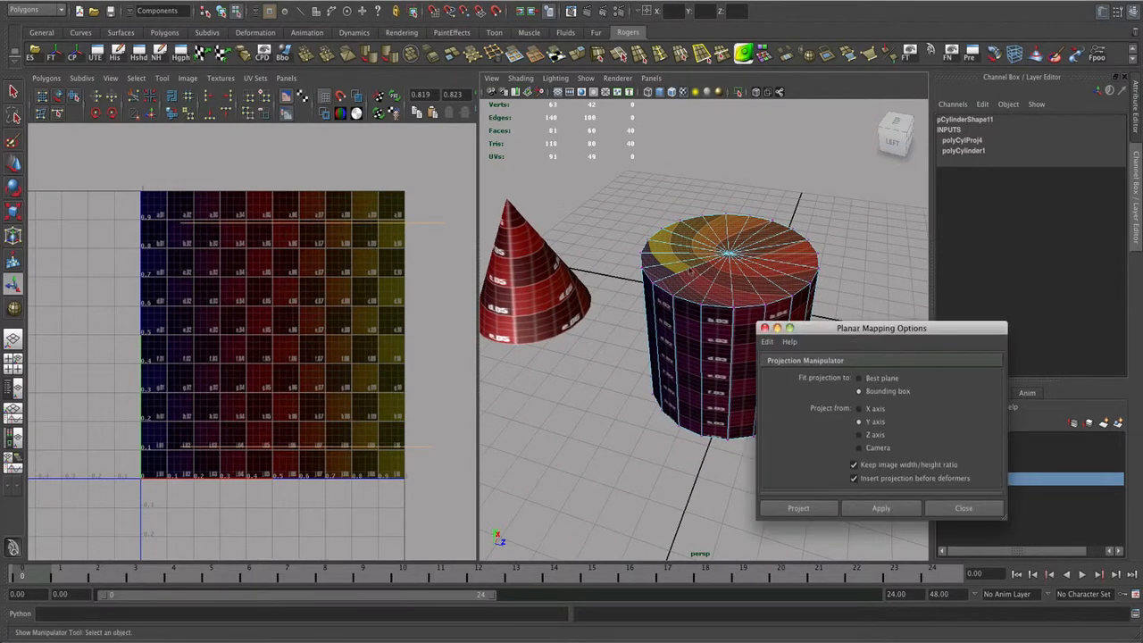
left_click(881, 507)
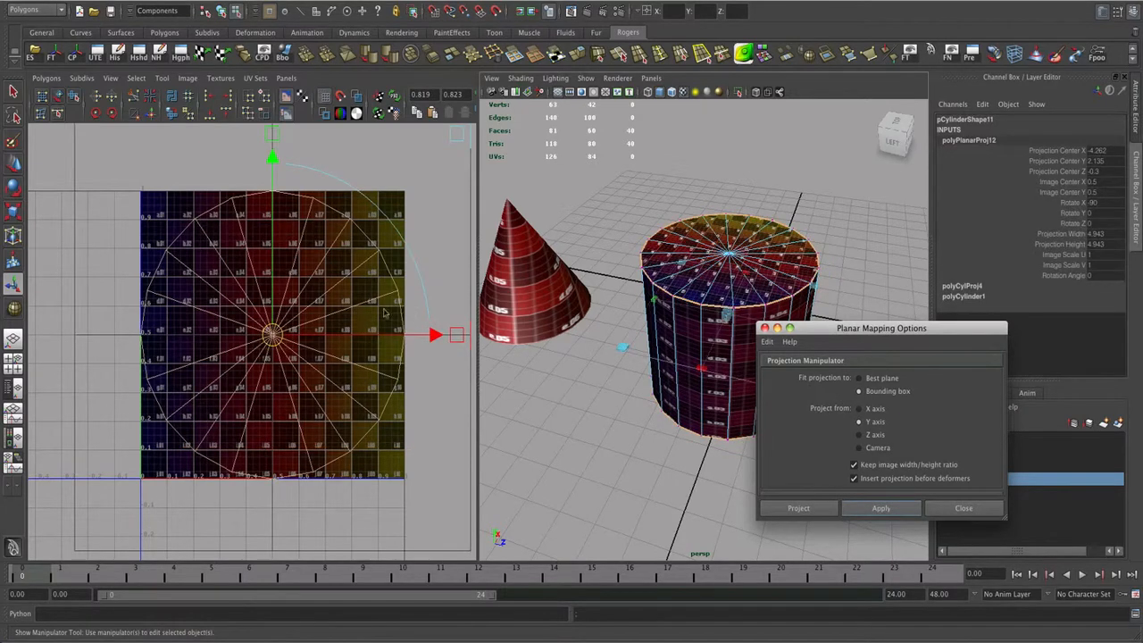
Step: Move the cap UVs above the texture tile and separate the two cap shells so they sit side by side
scroll(221, 343, "down", 3)
left_click_drag(262, 338, 189, 213)
left_click(57, 96)
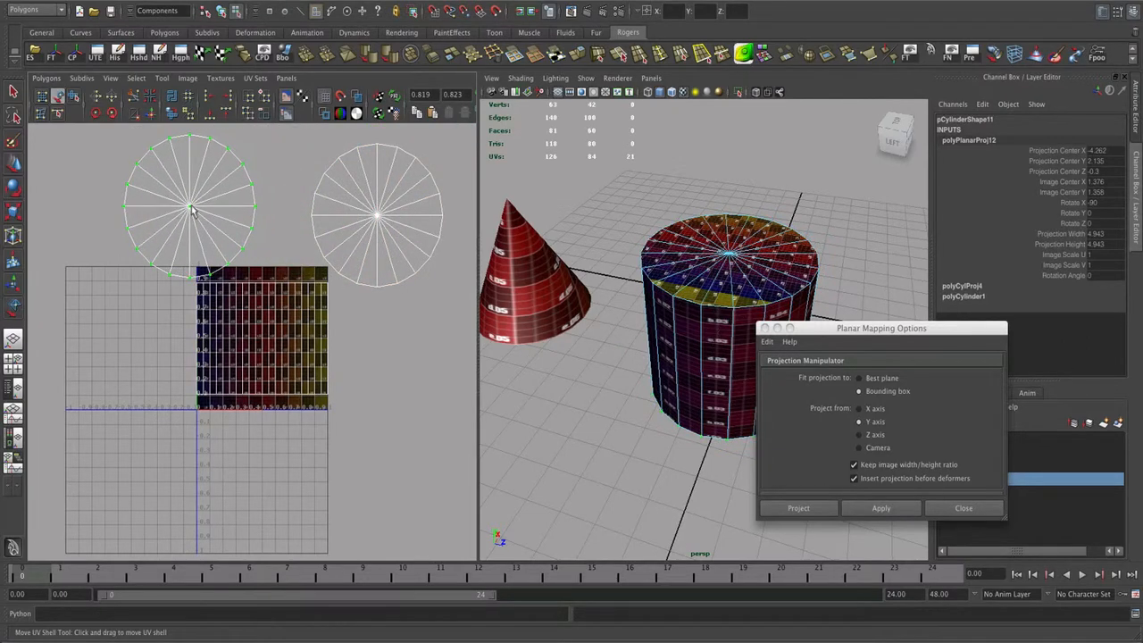
left_click(379, 221)
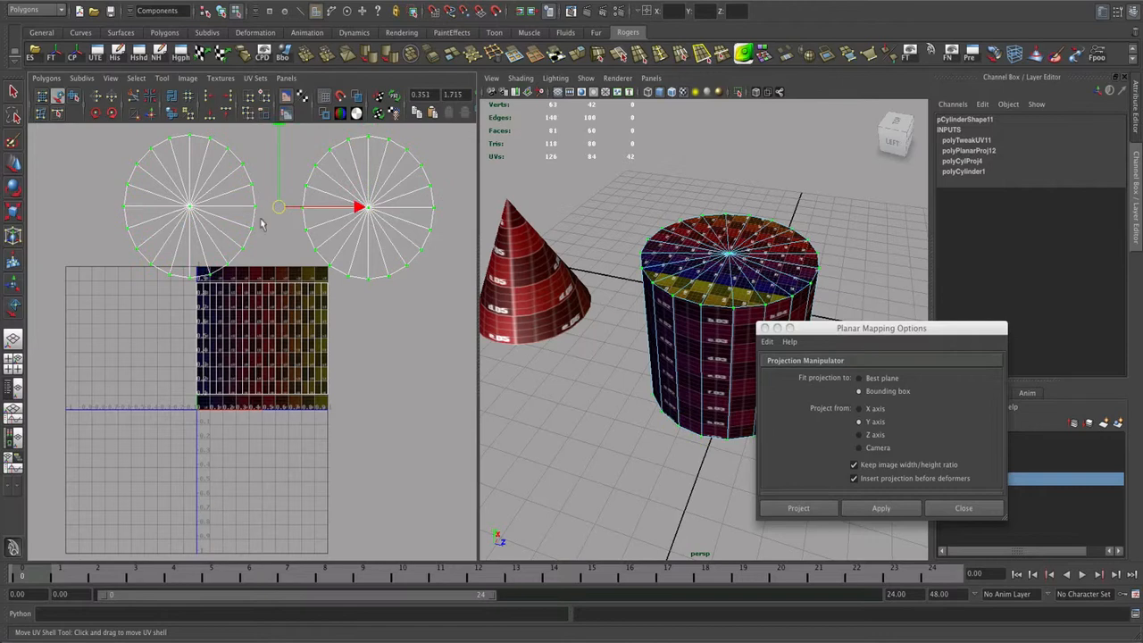
Step: Scale both cap shells down together and move them into the upper edge of the texture tile
key("r")
left_click_drag(283, 213, 216, 235)
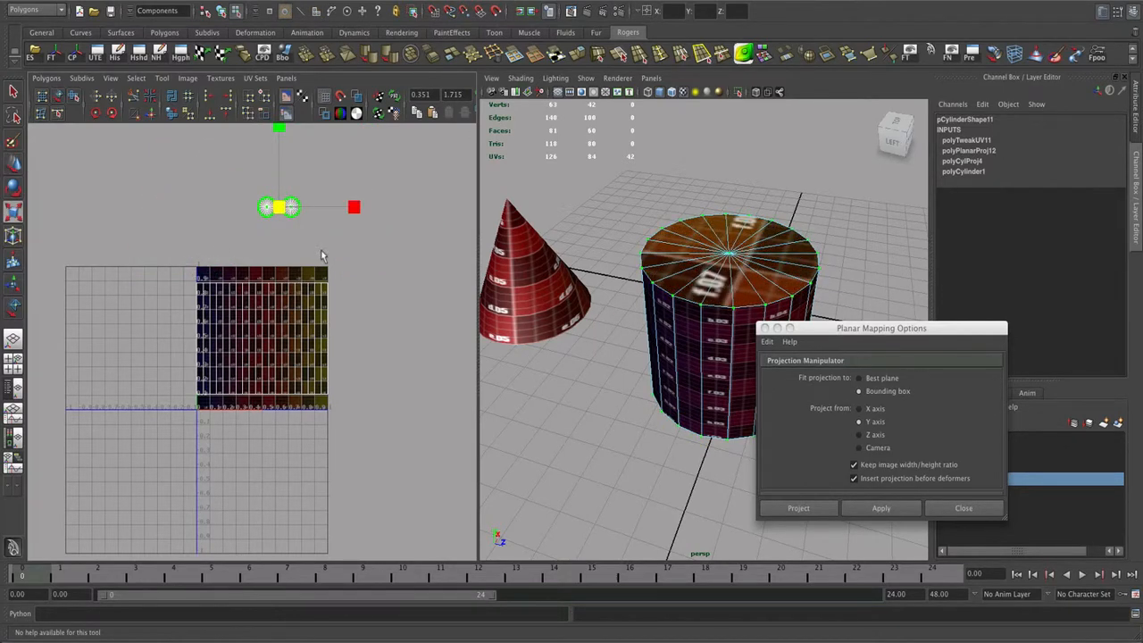
key("w")
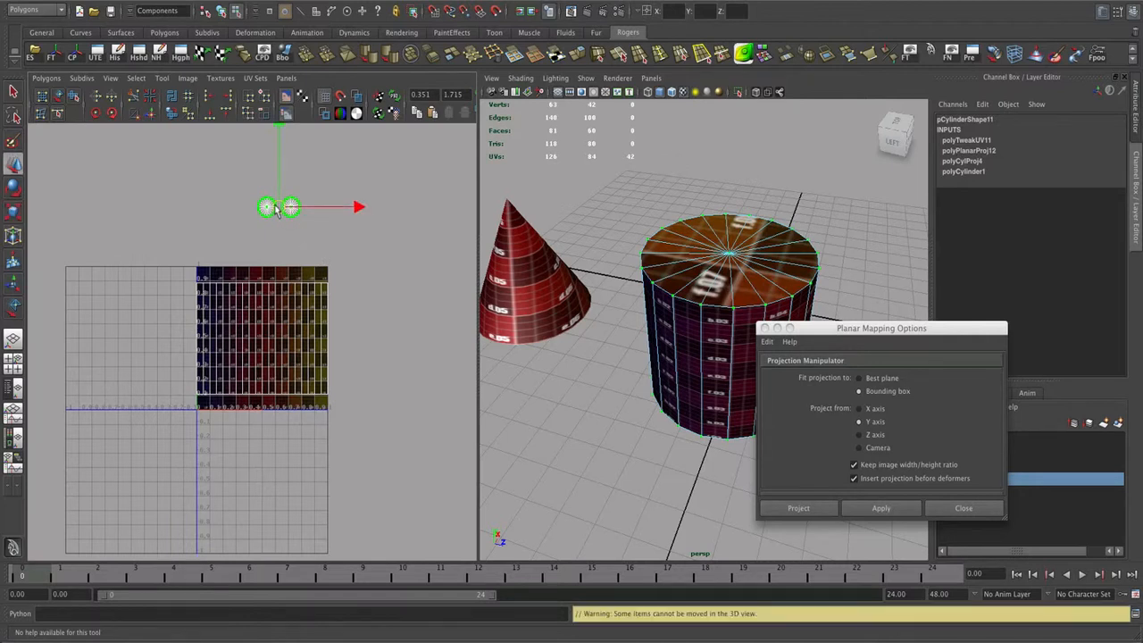
left_click_drag(279, 207, 265, 267)
Step: Select the cylinder's side UV shell and move it down to the lower edge of the texture tile
left_click_drag(359, 227, 157, 418)
left_click_drag(262, 241, 262, 253)
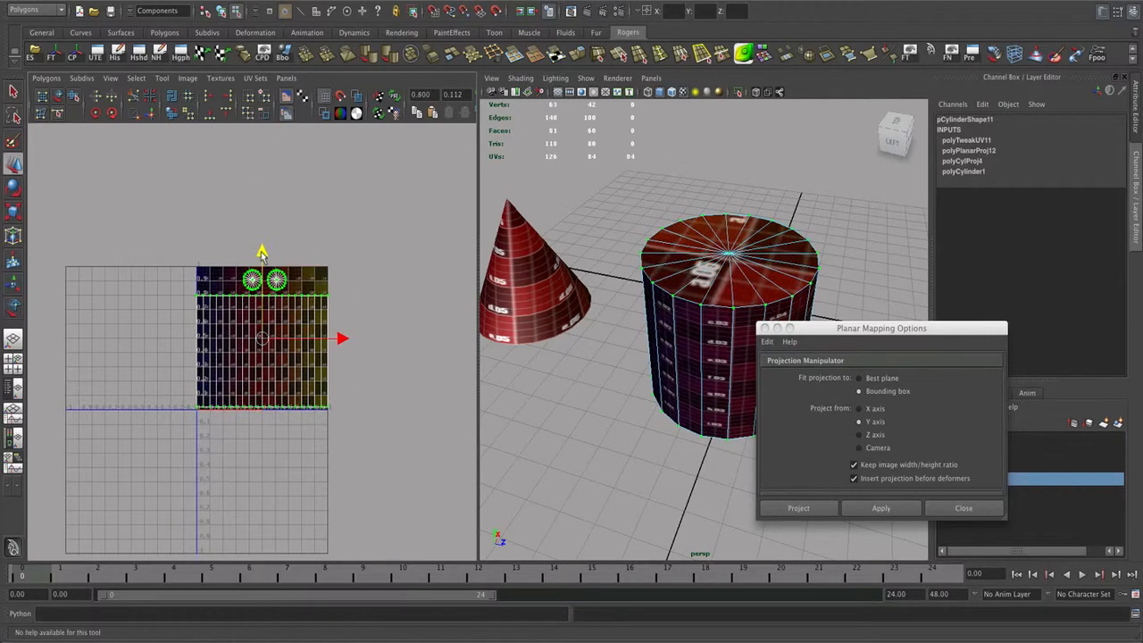
mouse_move(663, 337)
left_mouse_down("alt")
mouse_move(632, 359)
mouse_move(661, 344)
left_mouse_up("alt")
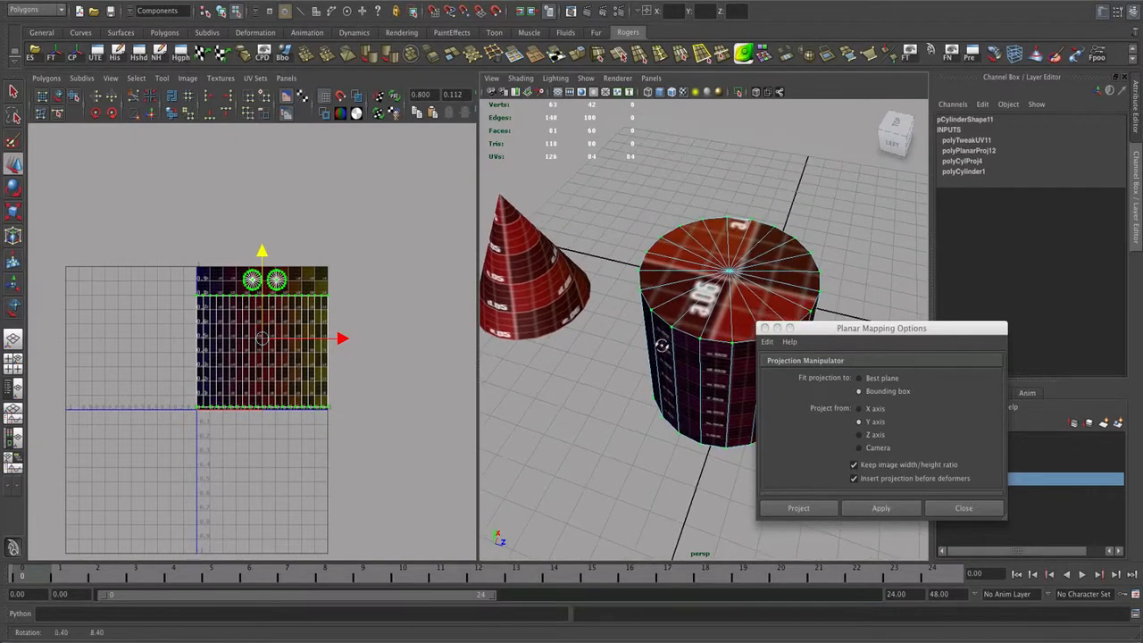
Step: Lower the side shell's upper UV row to about 0.4 in V and enlarge both cap shells in the space above
left_click(437, 333)
left_click_drag(335, 289, 190, 303)
left_click(288, 200)
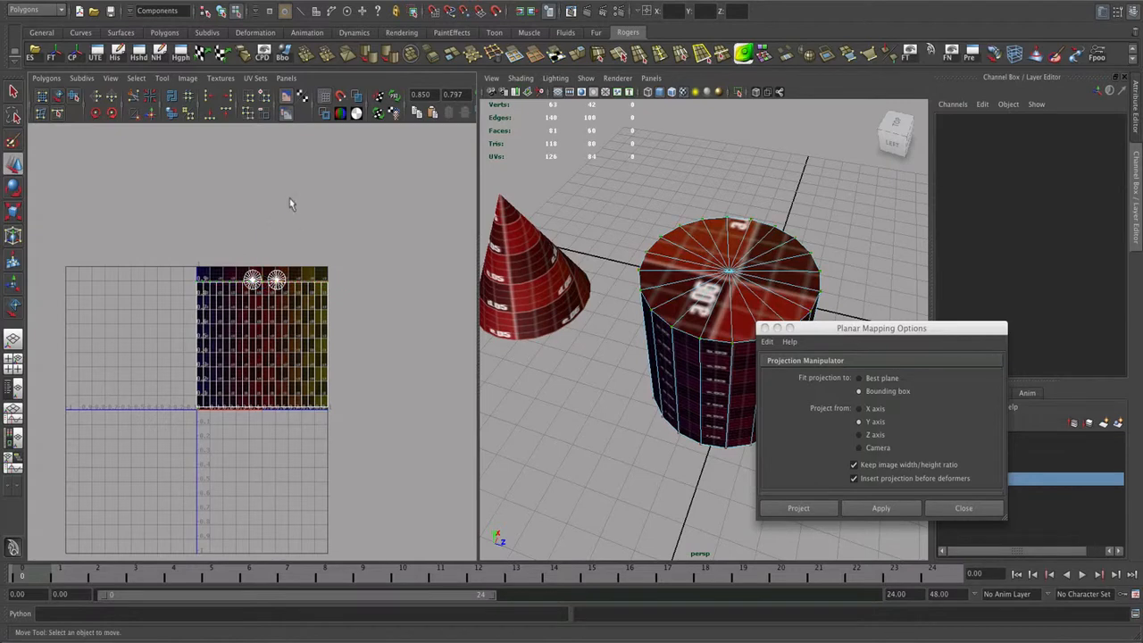
key("ctrl+z")
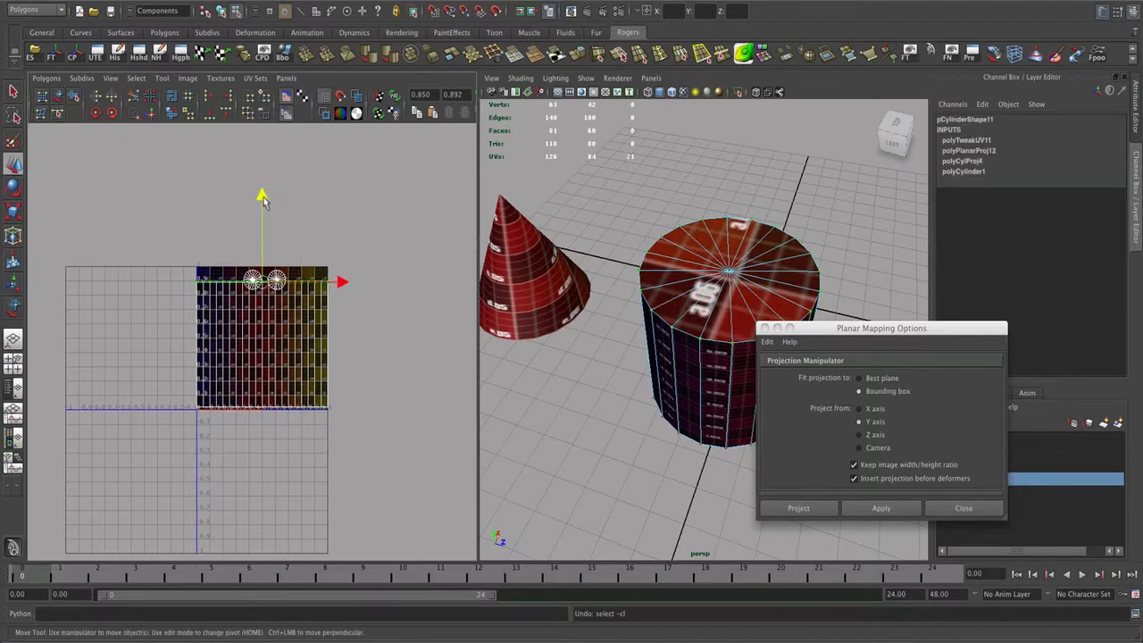
left_click_drag(264, 201, 399, 237)
key("r")
Step: Check the remapped cylinder from several sides, return to object mode, and examine the cone's existing UV layout and texture
left_click_drag(595, 307, 640, 294, "alt")
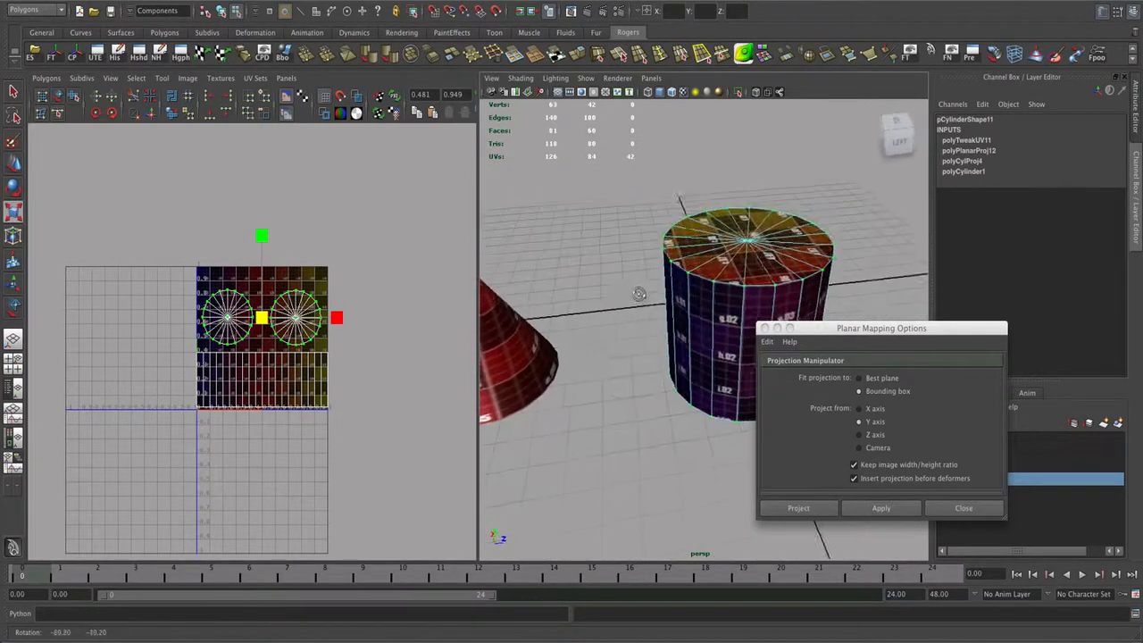
middle_click_drag(639, 294, 737, 303, "alt")
left_click(607, 328)
left_click_drag(608, 339, 651, 335, "alt")
right_click_drag(804, 235, 836, 219)
left_click(706, 200)
left_click(684, 311)
right_click_drag(685, 313, 657, 314, "alt")
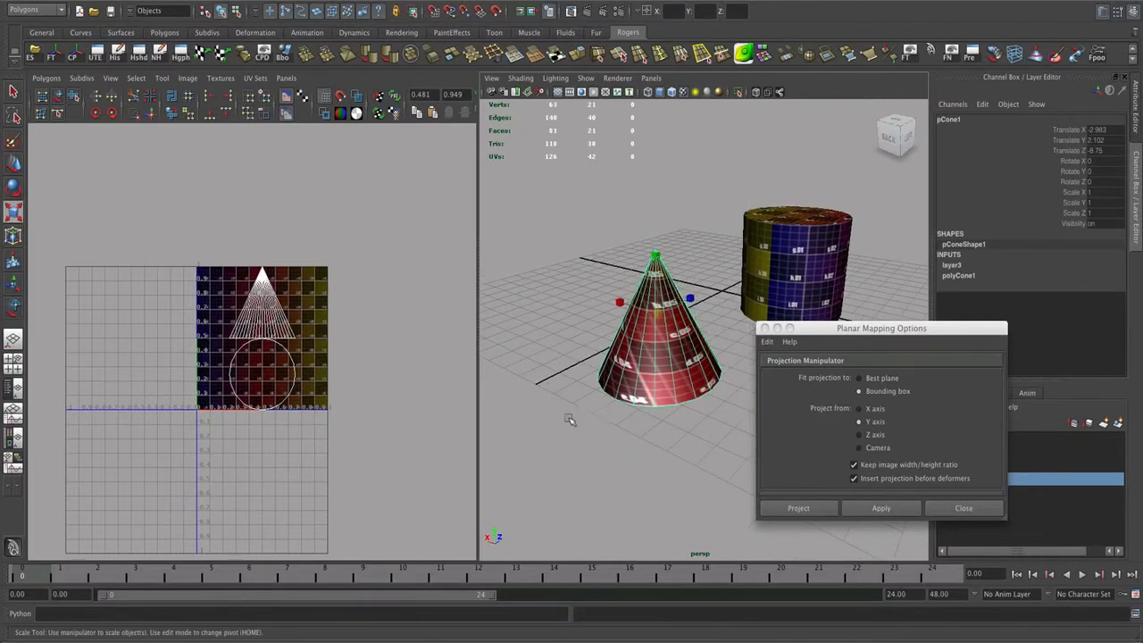
left_click(702, 483)
mouse_move(679, 398)
left_mouse_down("alt")
mouse_move(650, 312)
mouse_move(659, 407)
left_mouse_up("alt")
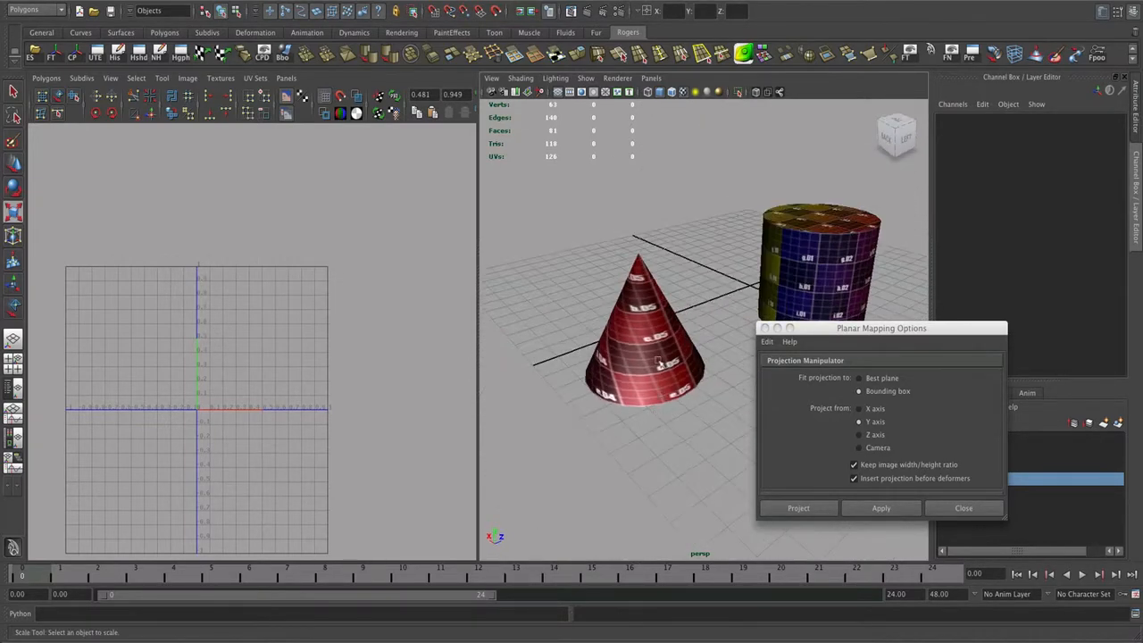
Step: Apply planar mapping from the Y axis to the whole cone and inspect the result from below
left_click(659, 393)
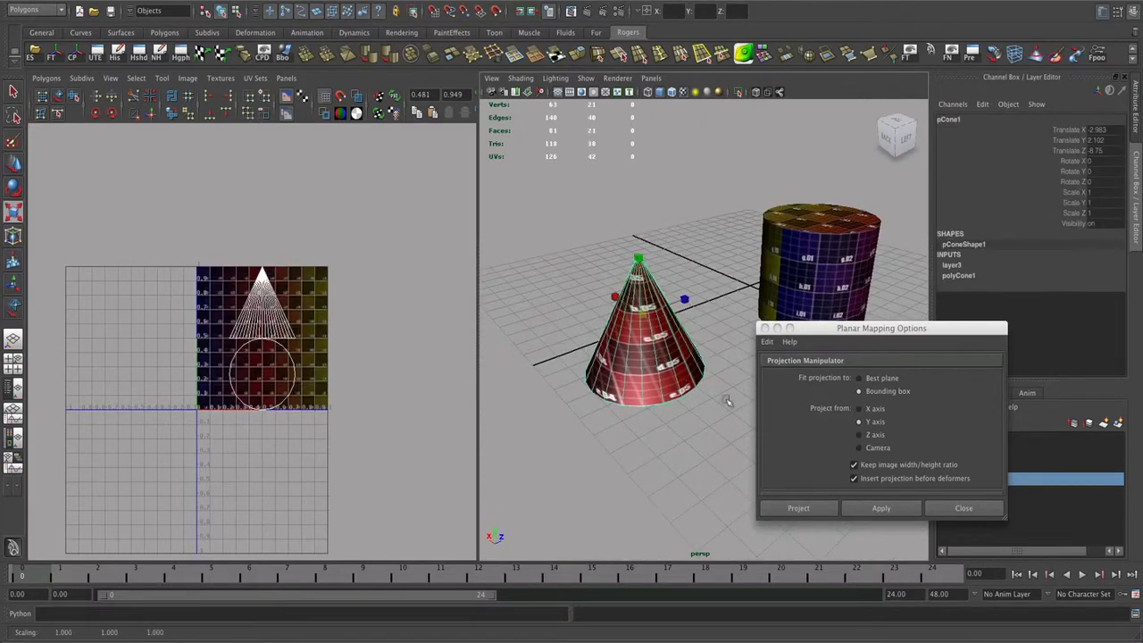
left_click(882, 510)
left_click_drag(681, 416, 673, 394, "alt")
right_click_drag(674, 394, 742, 401, "alt")
left_click_drag(670, 352, 645, 249, "alt")
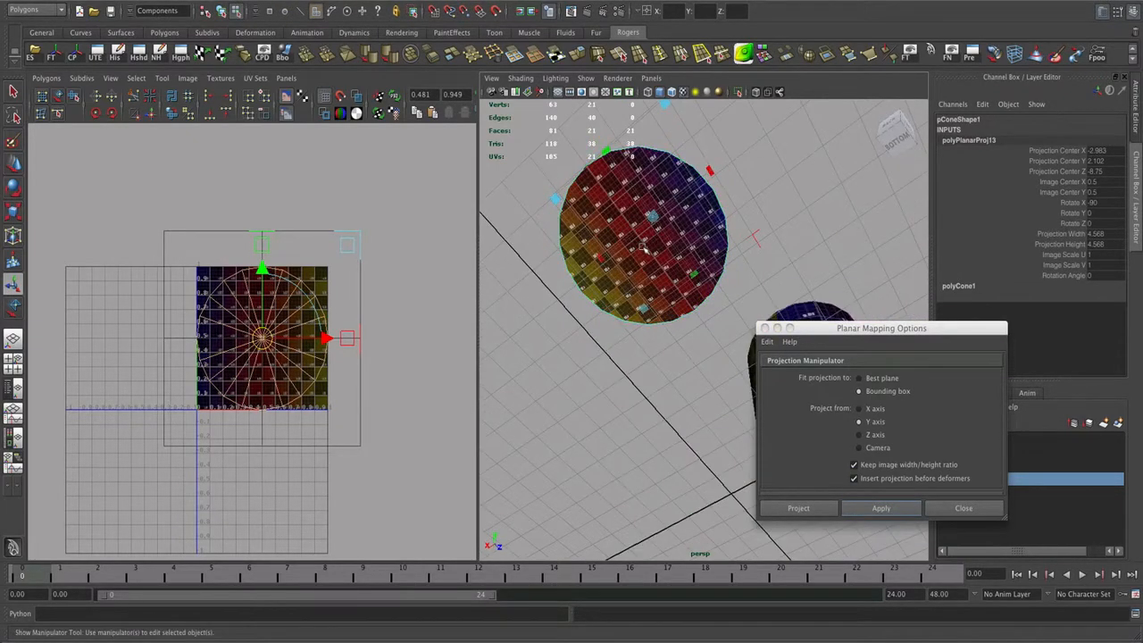
Step: Select only the cone's base face and give it its own planar projection from the Y axis
left_click(627, 356)
left_click(642, 283)
left_click_drag(639, 344, 634, 388, "alt")
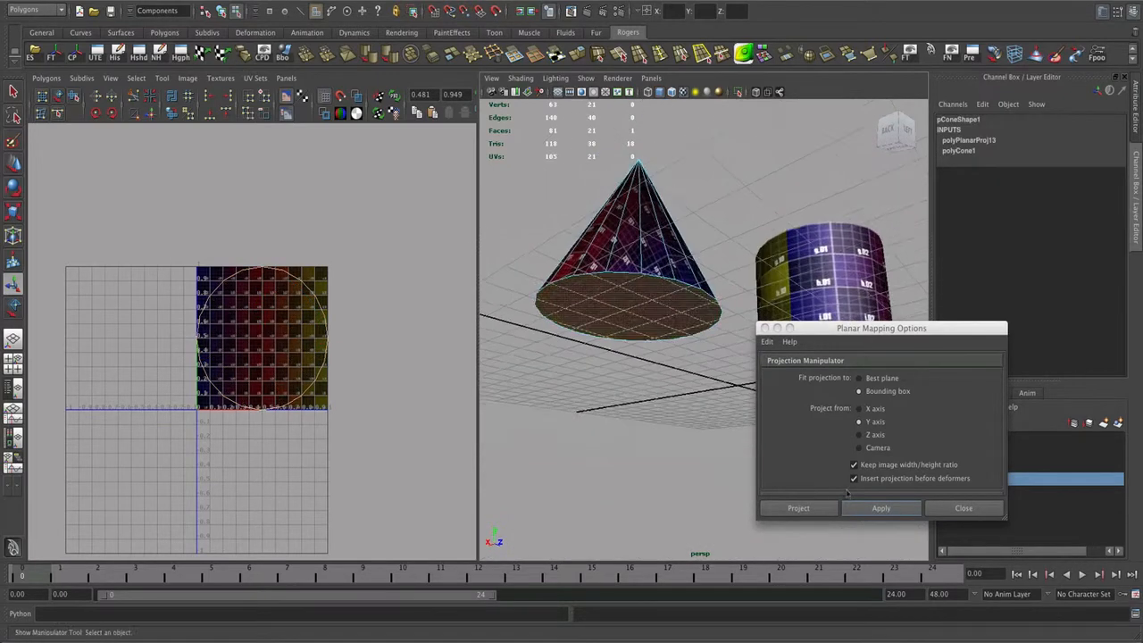
left_click(880, 508)
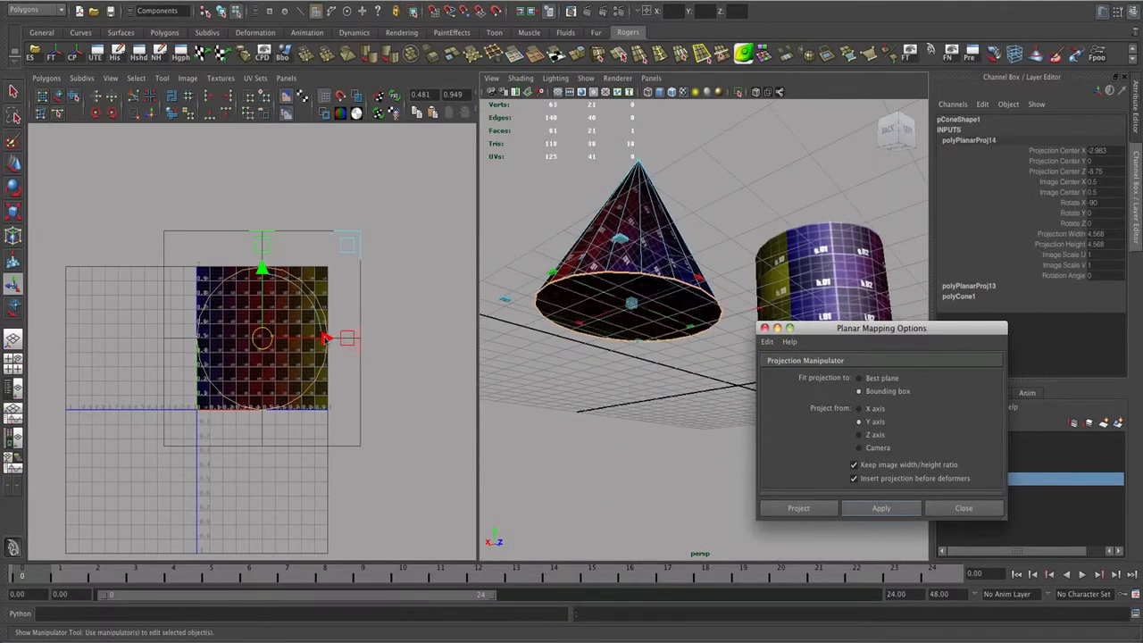
Step: Shift the base face's projection to an image centre of about -0.539 in U and return the cone to object mode
left_click_drag(327, 338, 189, 338)
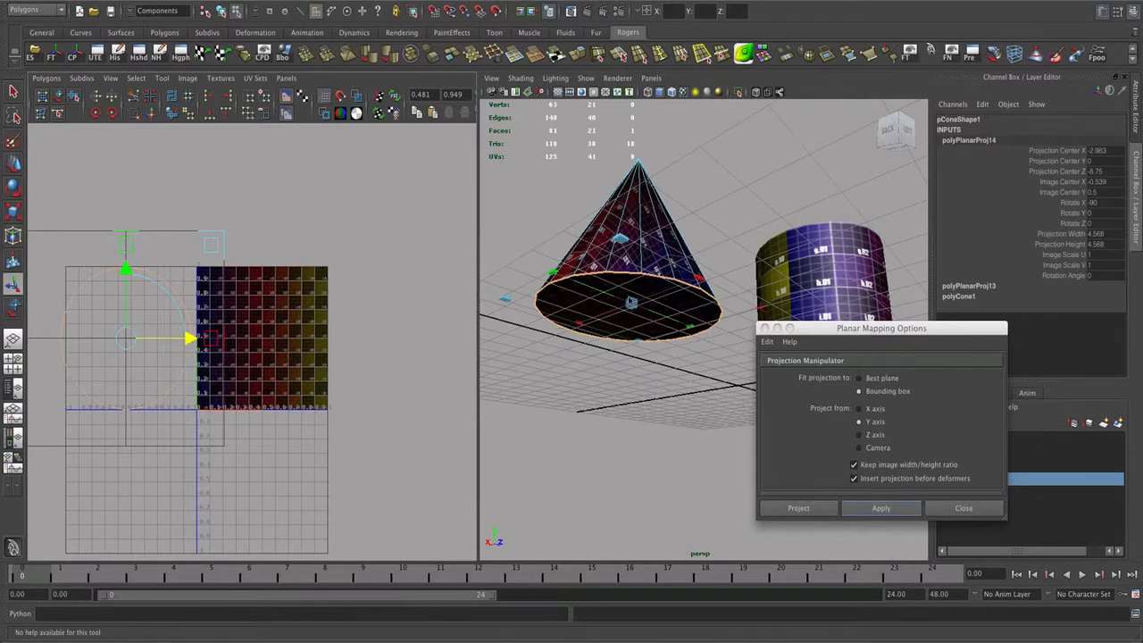
key("t")
right_click_drag(662, 285, 704, 269)
left_click(641, 288)
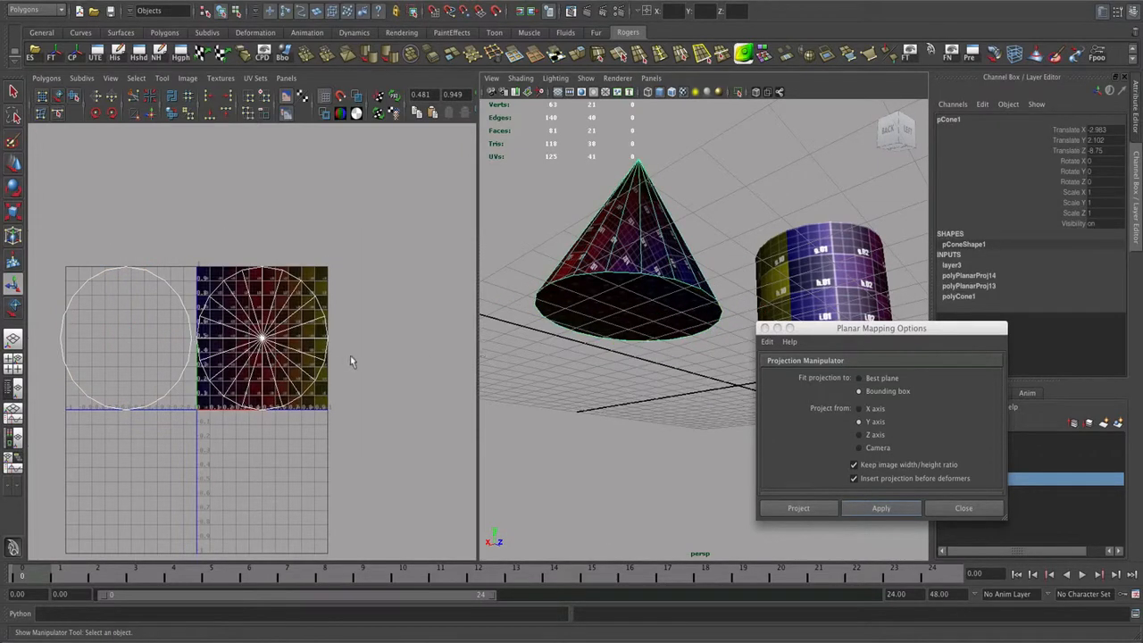
Step: Select all the cone's UVs, scale both shells down together, and place them side by side in the upper part of the texture tile
left_click_drag(378, 243, 117, 434)
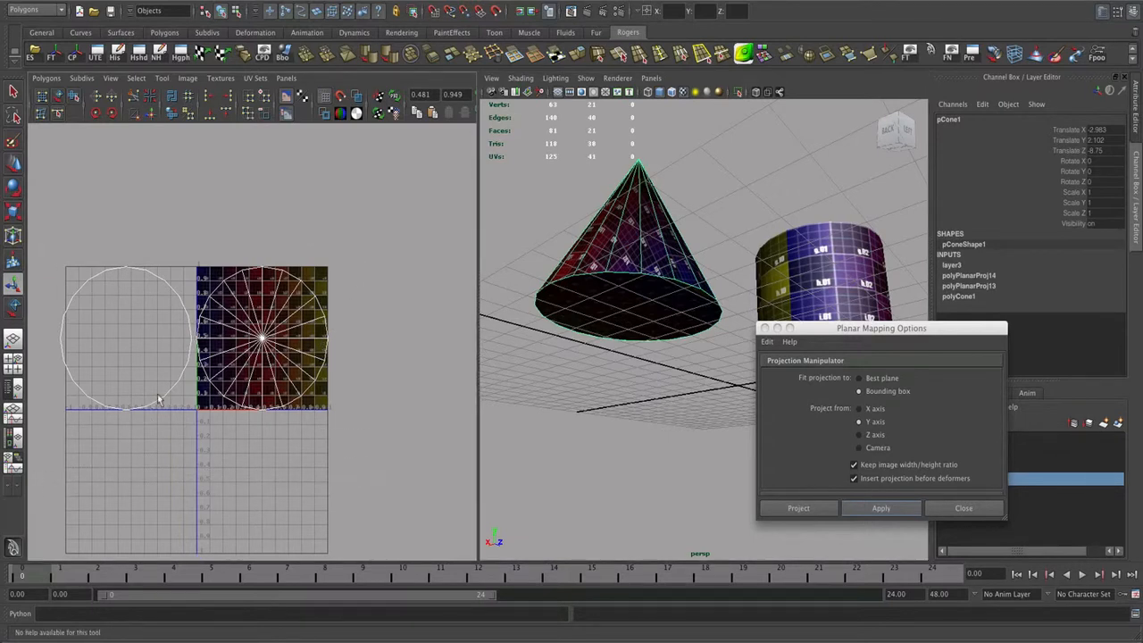
right_click_drag(158, 399, 259, 359)
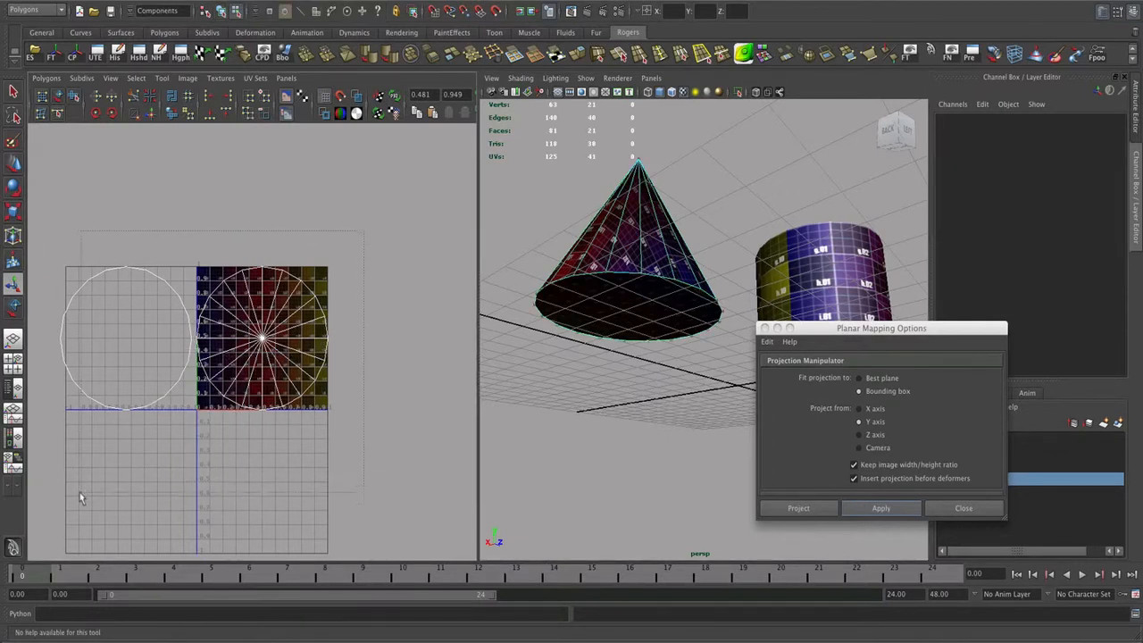
left_click_drag(80, 493, 80, 492)
key("r")
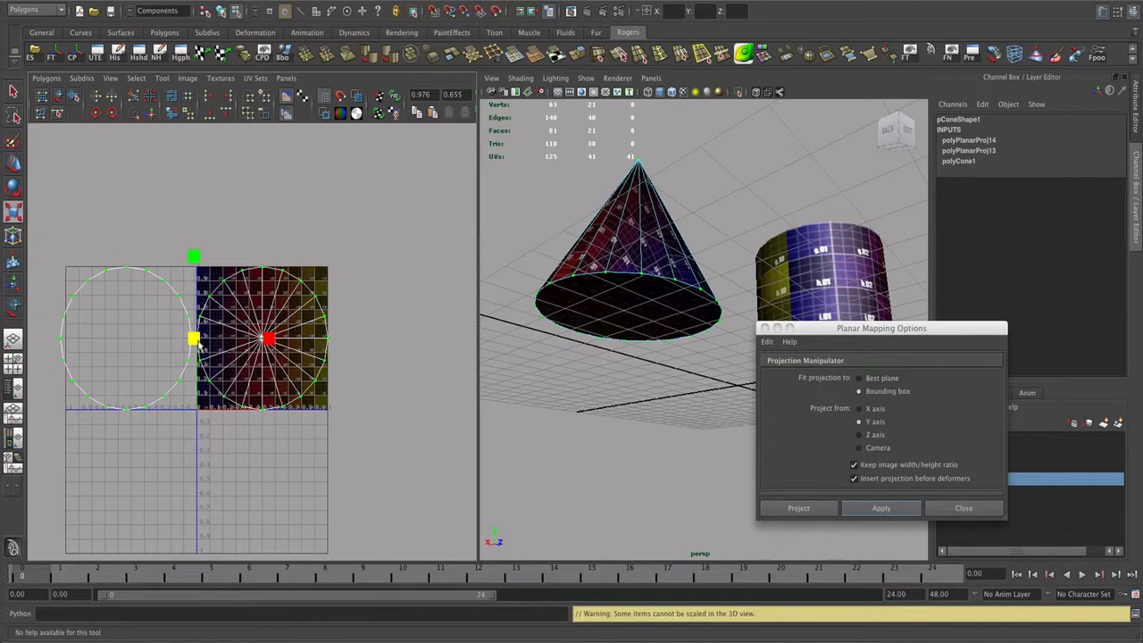
left_click_drag(198, 344, 266, 308)
key("w")
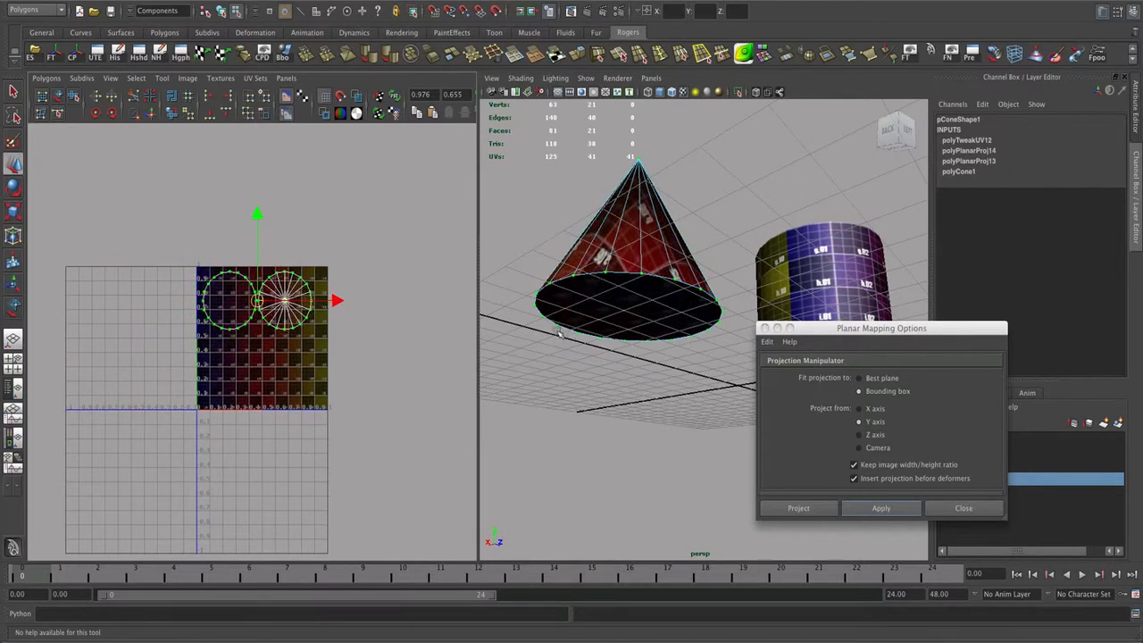
Step: Apply cylindrical mapping to only the cone's side faces with a 360-degree horizontal sweep and an image centre of about 0.259 in U
left_click_drag(556, 331, 585, 290, "alt")
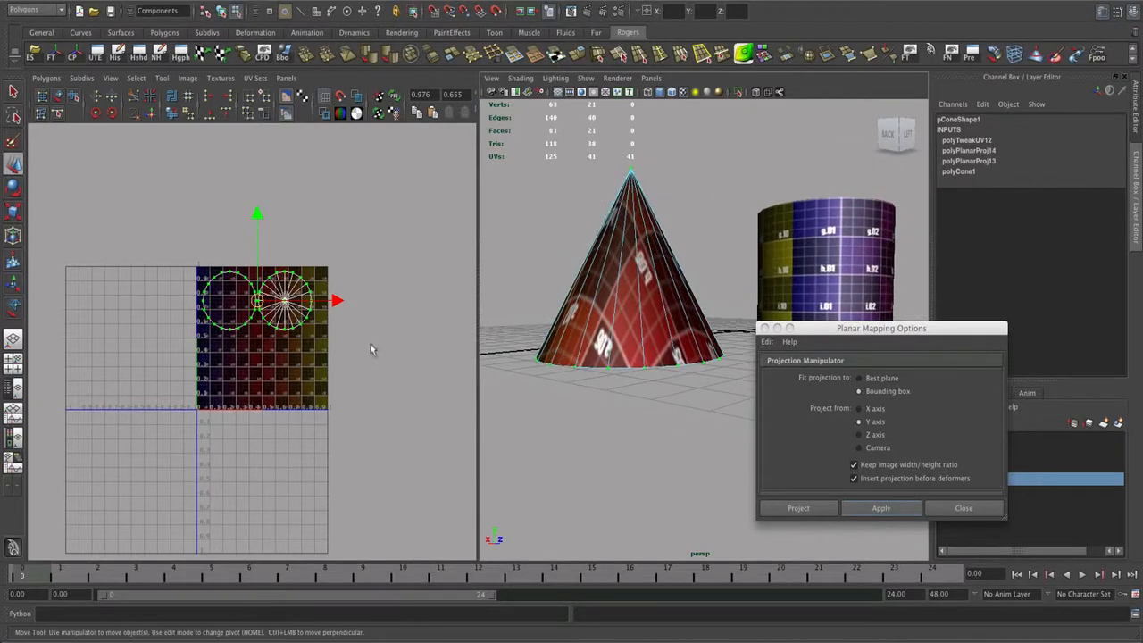
left_click(507, 380)
mouse_move(577, 388)
left_mouse_down("alt")
mouse_move(572, 340)
mouse_move(573, 396)
left_mouse_up("alt")
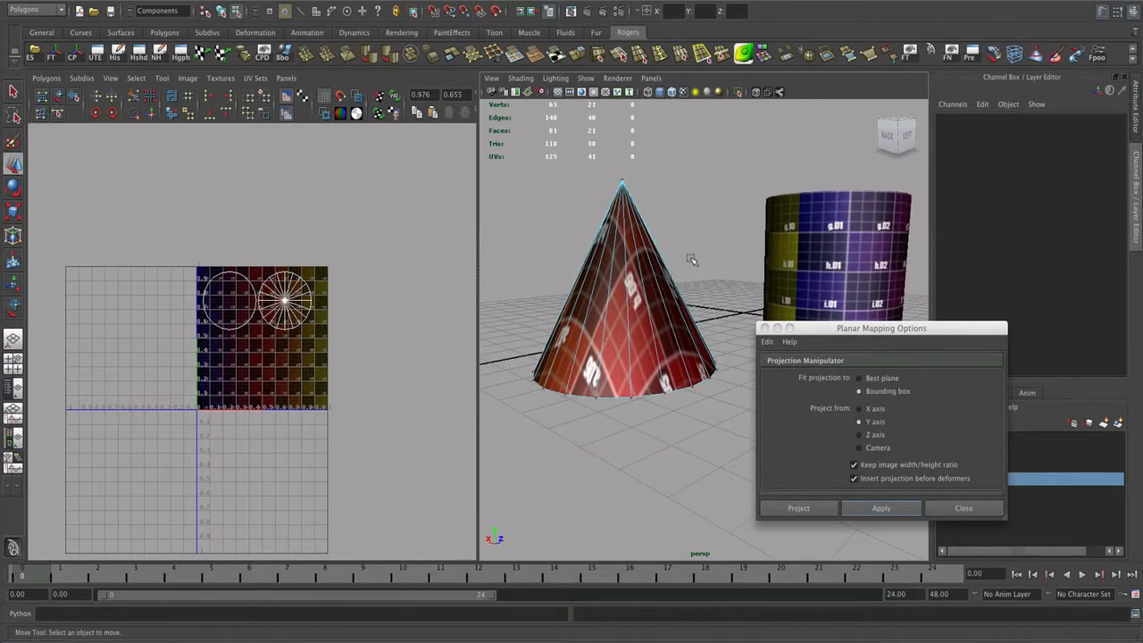
right_click_drag(632, 308, 653, 298)
left_click_drag(667, 256, 559, 297)
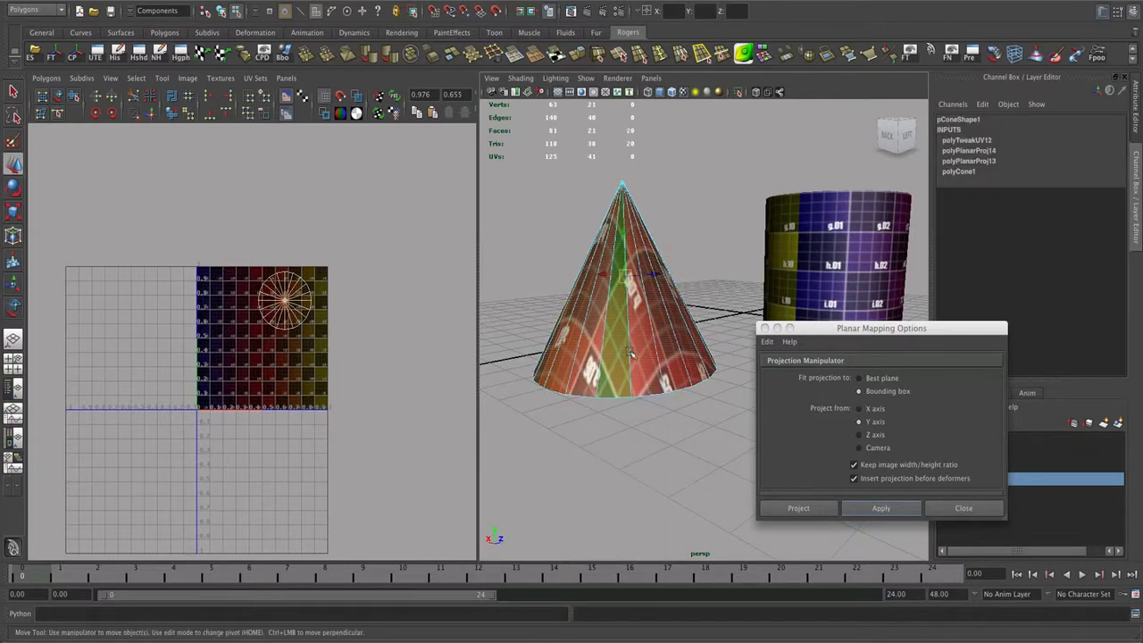
middle_click_drag(631, 349, 665, 344, "alt")
left_click_drag(657, 358, 649, 367, "alt")
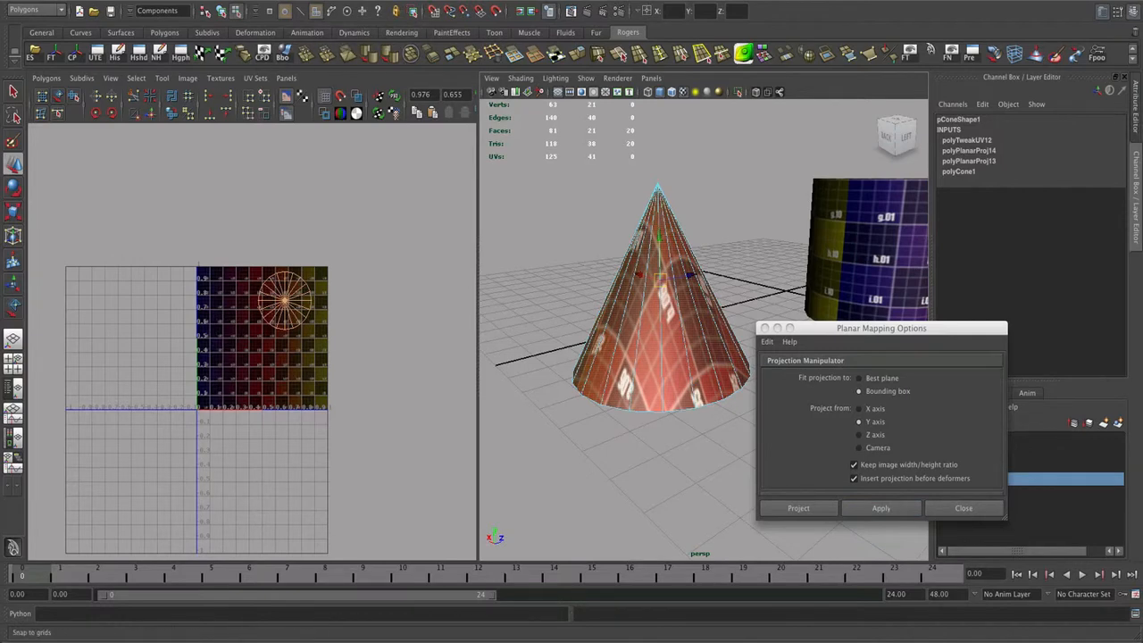
left_click(561, 0)
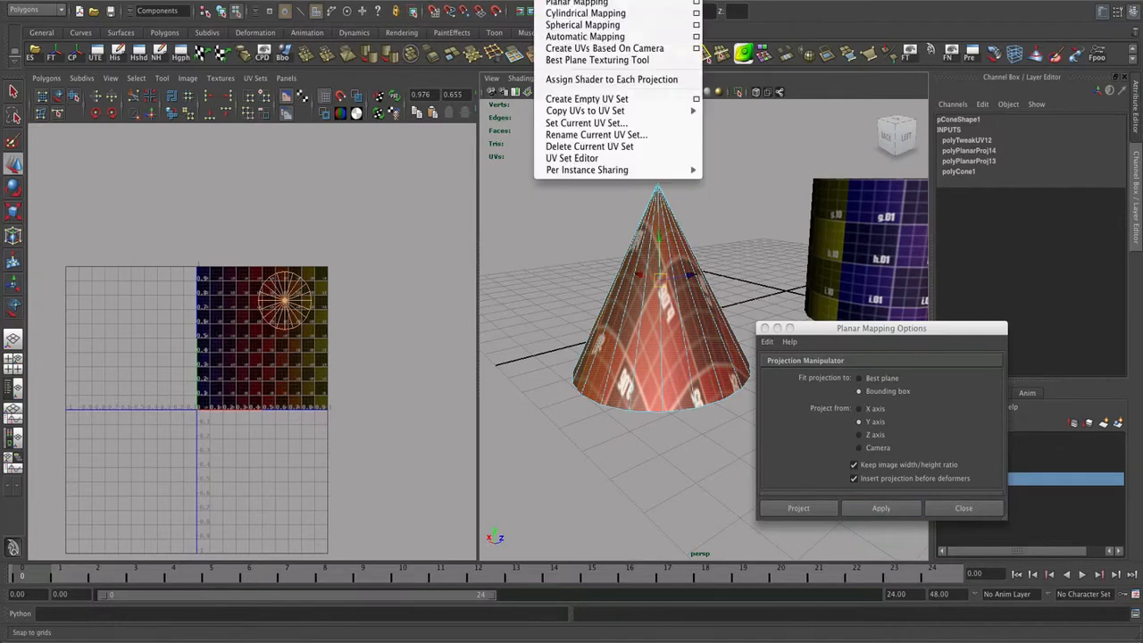
left_click(585, 15)
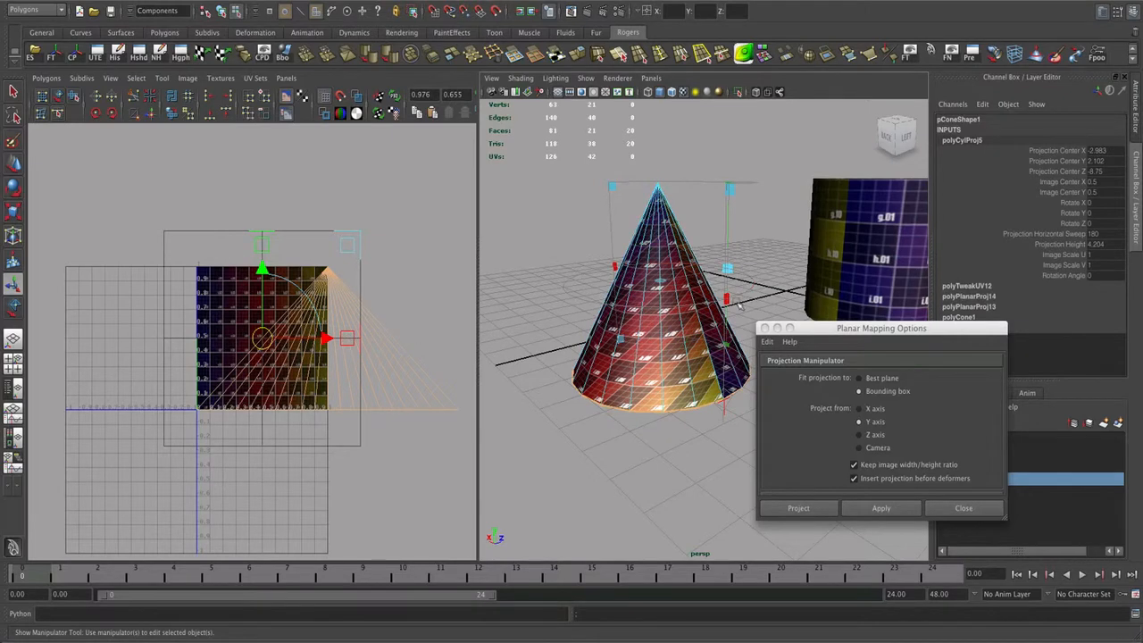
left_click_drag(729, 301, 582, 290)
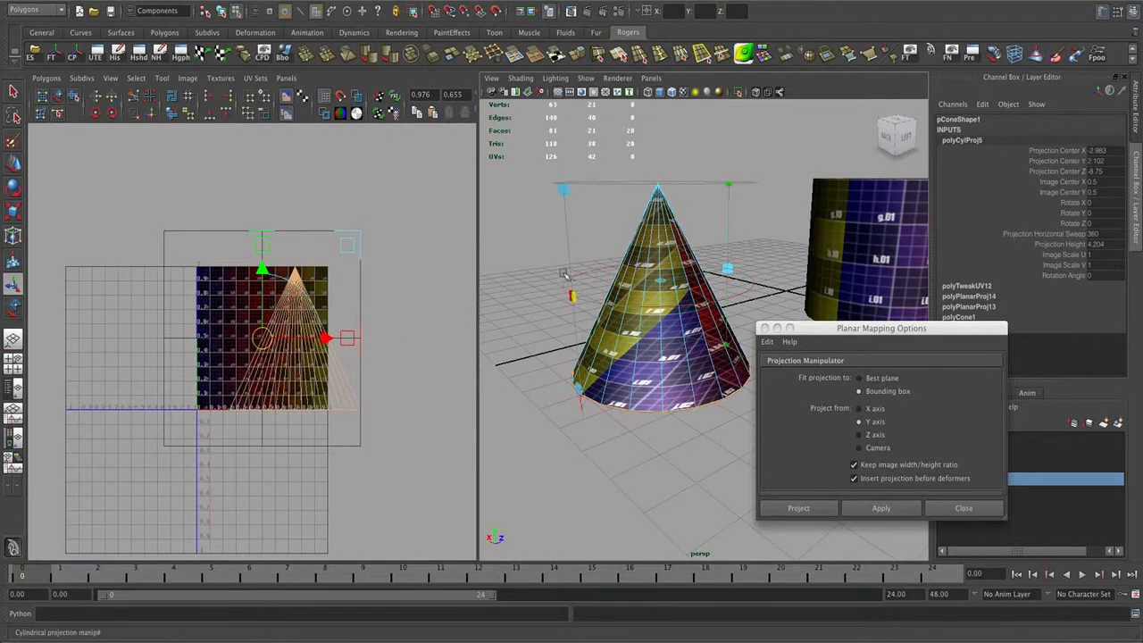
left_click_drag(326, 339, 295, 338)
Step: Examine the cylindrically mapped cone from above and from the sides, checking the texture distortion and the seam
left_click_drag(604, 324, 608, 359, "alt")
middle_click_drag(608, 360, 652, 359, "alt")
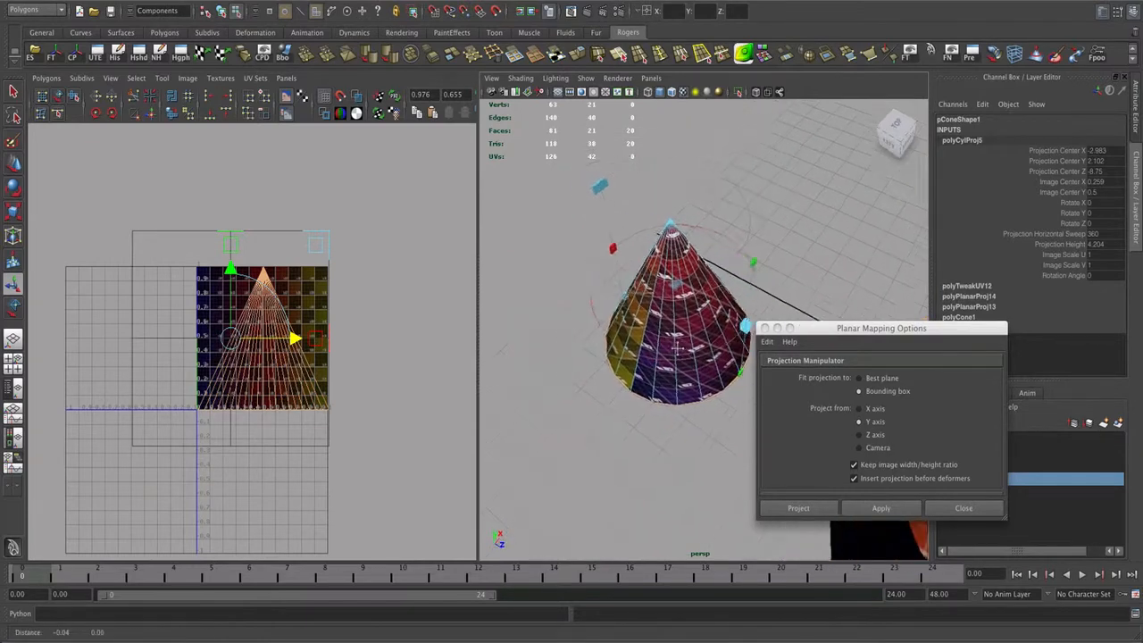
right_click_drag(652, 359, 693, 356, "alt")
left_click_drag(694, 357, 690, 322, "alt")
right_click_drag(689, 322, 685, 330, "alt")
left_click_drag(684, 331, 703, 345, "alt")
right_click_drag(686, 347, 570, 339, "alt")
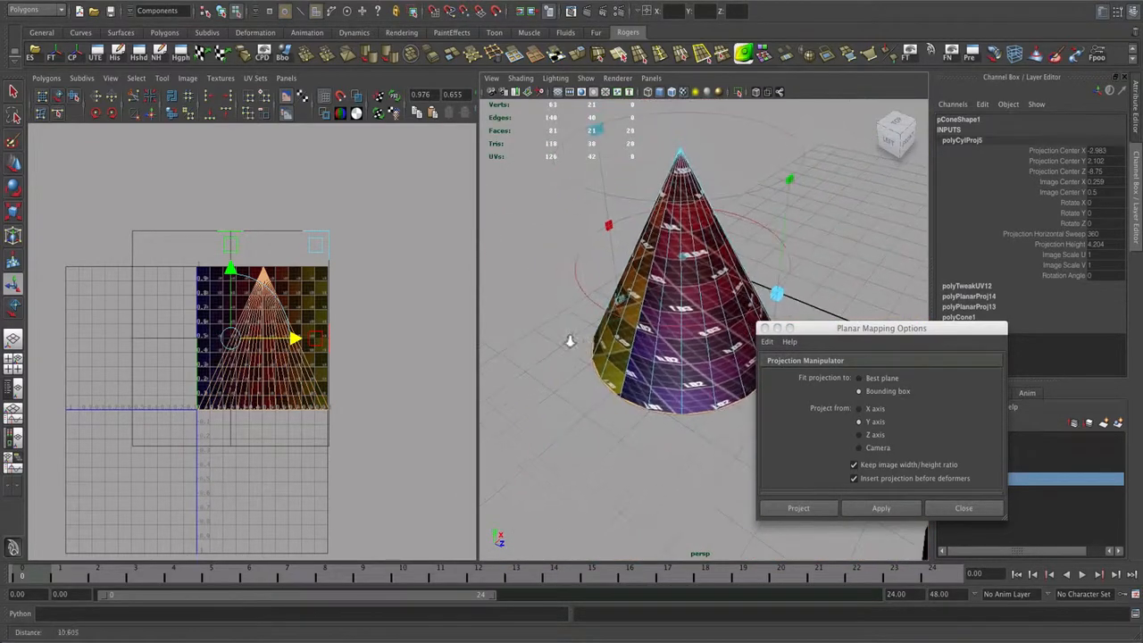
left_click_drag(570, 340, 604, 328, "alt")
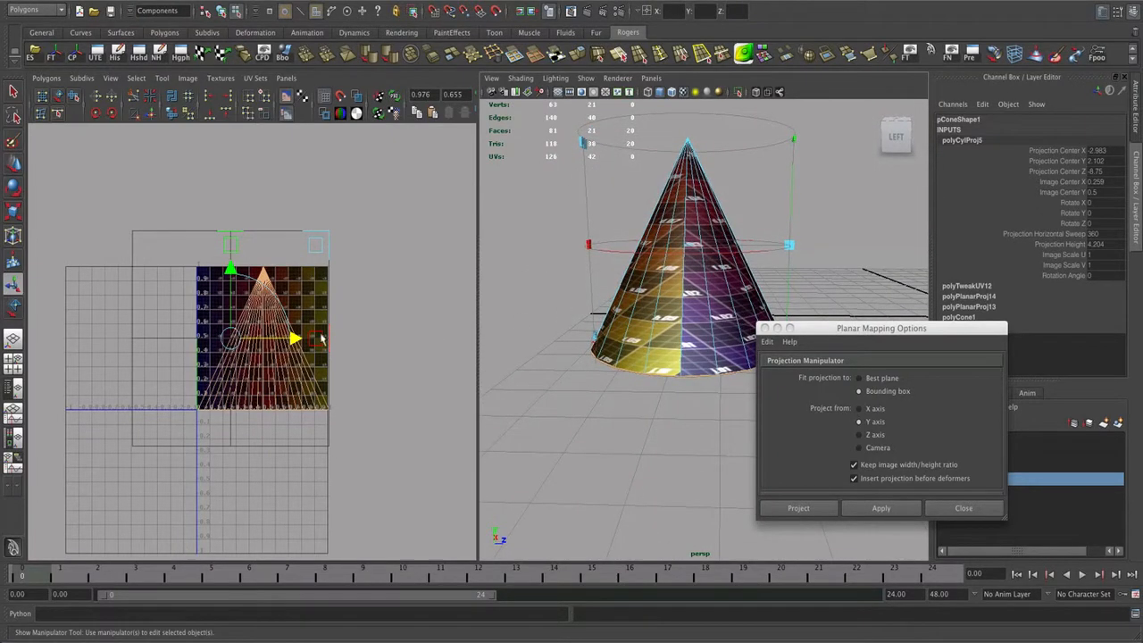
Step: Shrink the cylindrical projection to an image scale of about 0.486 by 0.443 and move the side's UV shell beside the base circle
left_click_drag(317, 253, 273, 304)
left_click_drag(229, 339, 282, 375)
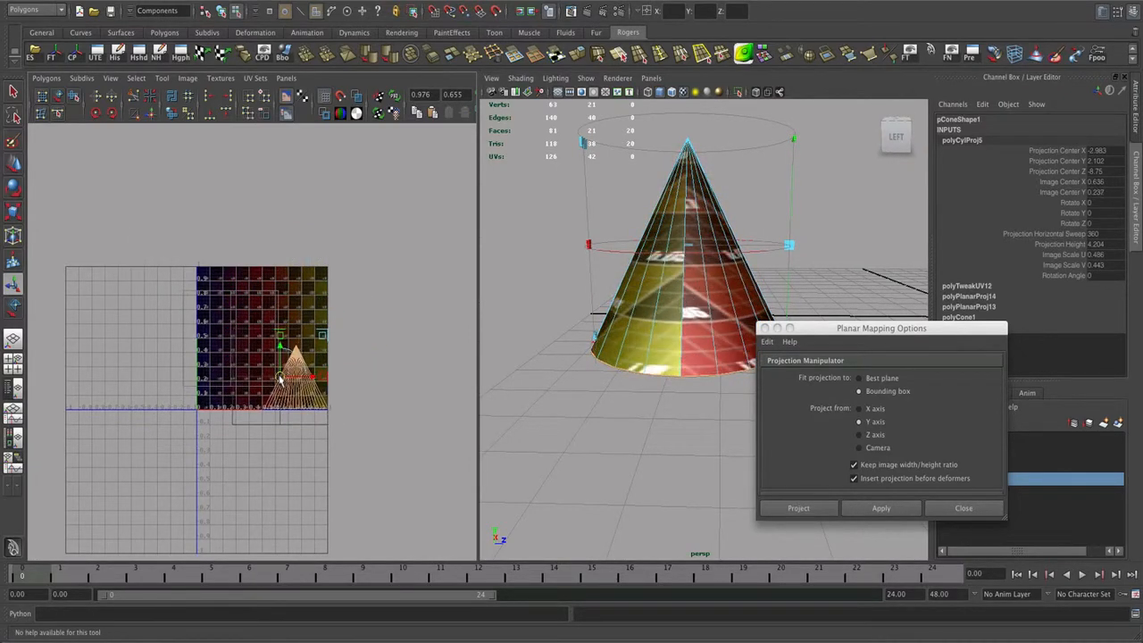
left_click(358, 338)
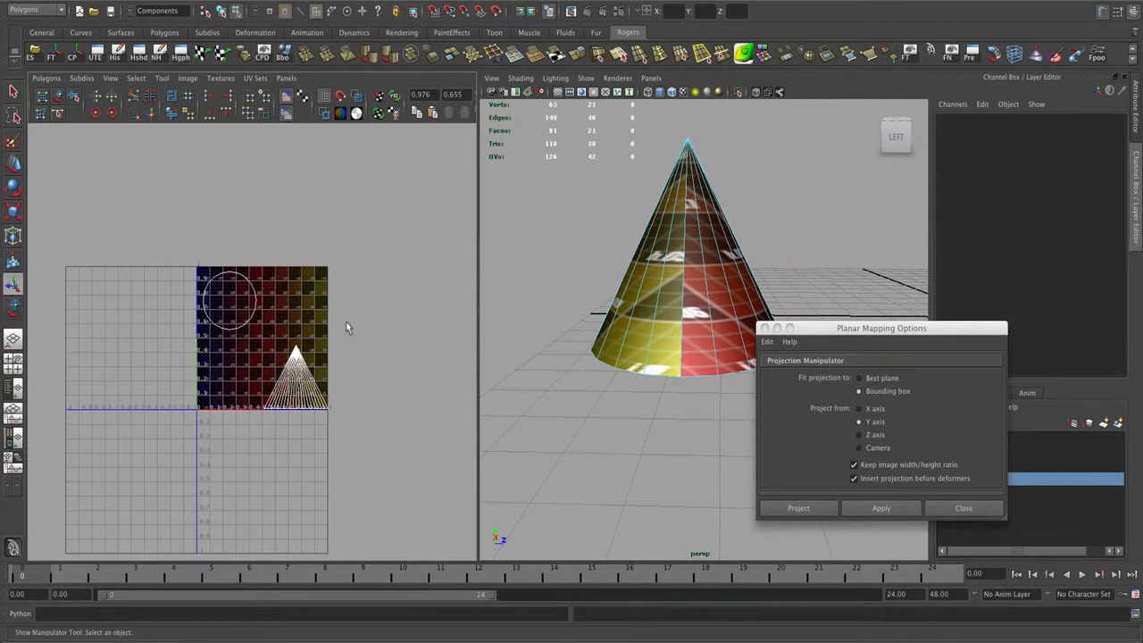
right_click_drag(297, 375, 343, 371)
left_click_drag(341, 343, 239, 458)
key("w")
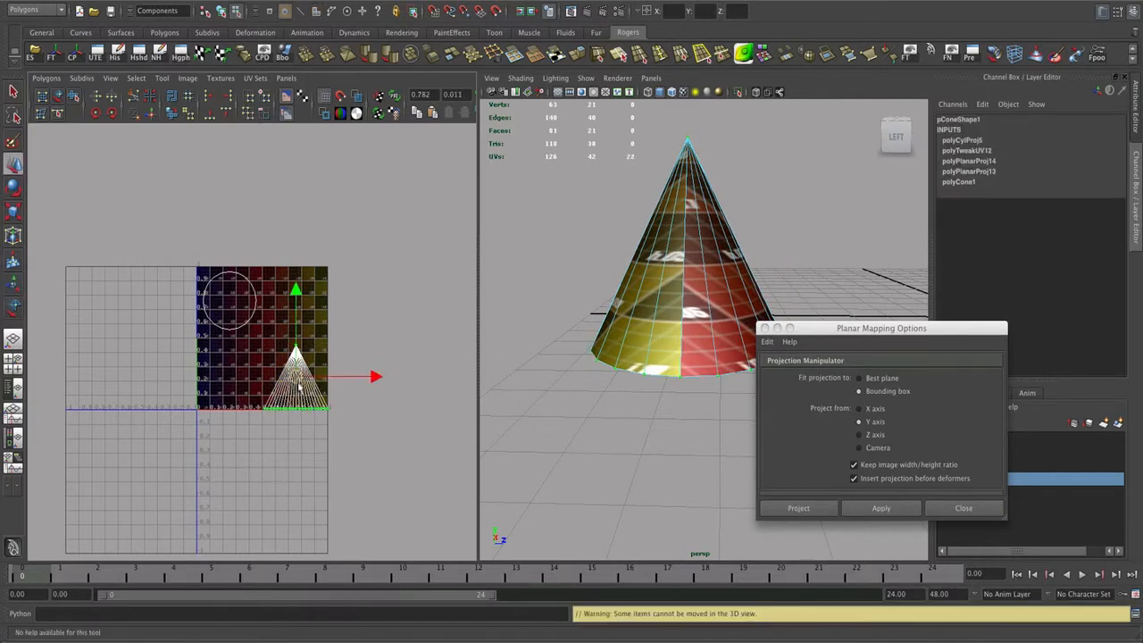
left_click_drag(298, 377, 342, 309)
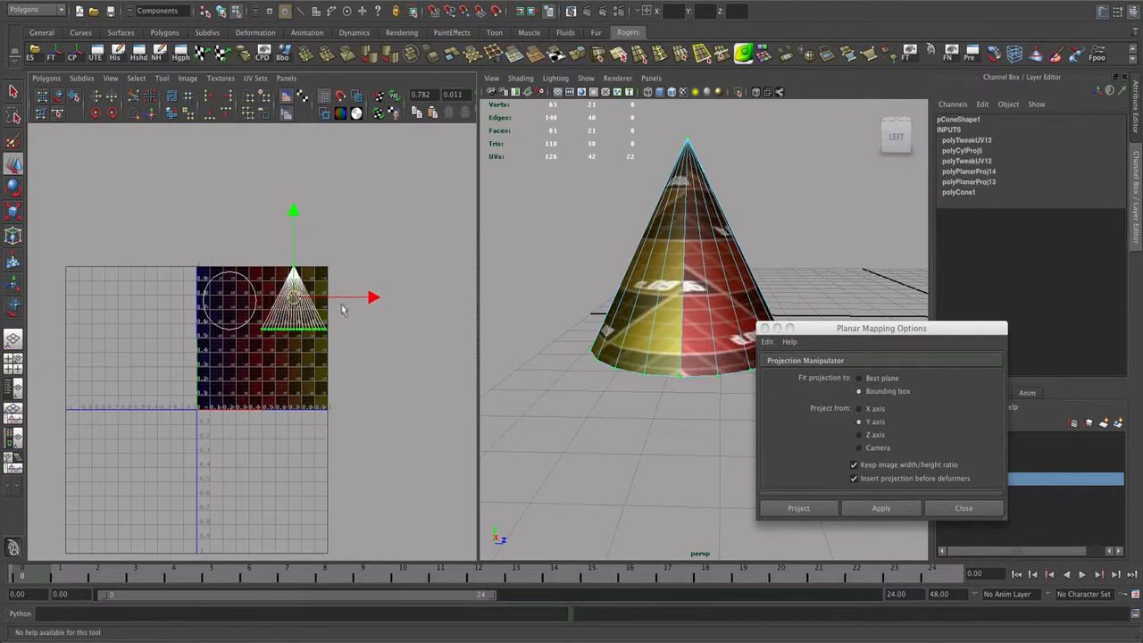
Step: Apply planar mapping from the Z axis to the cone's side faces and inspect how the texture mirrors on the surface
left_click_drag(613, 279, 655, 278, "alt")
right_click(652, 319)
left_click_drag(395, 238, 270, 367)
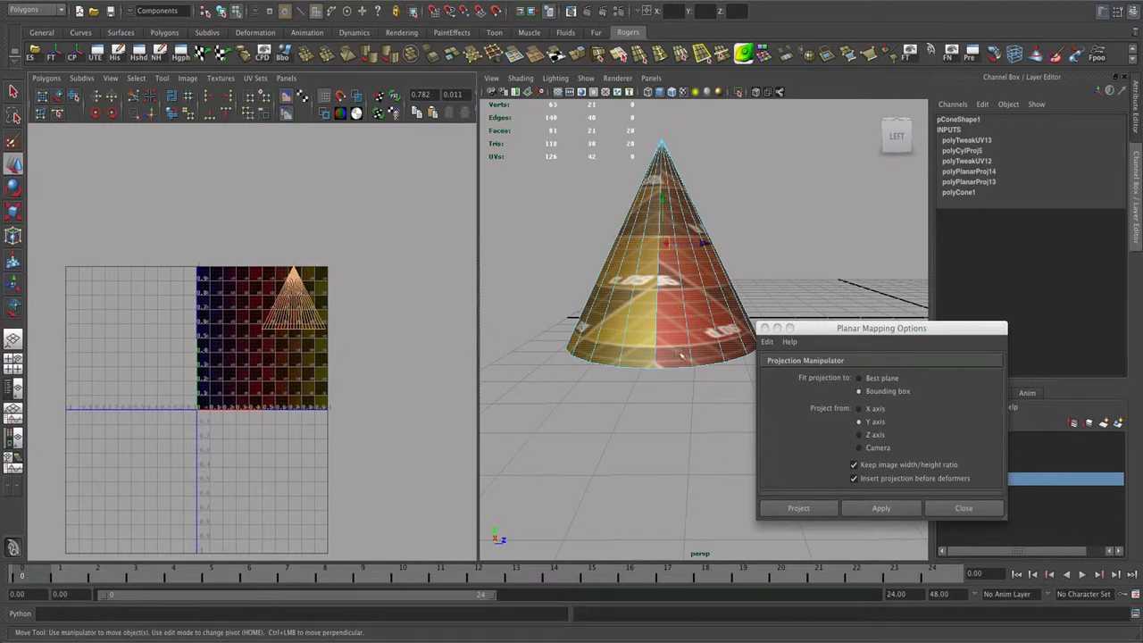
left_click(877, 436)
left_click(880, 508)
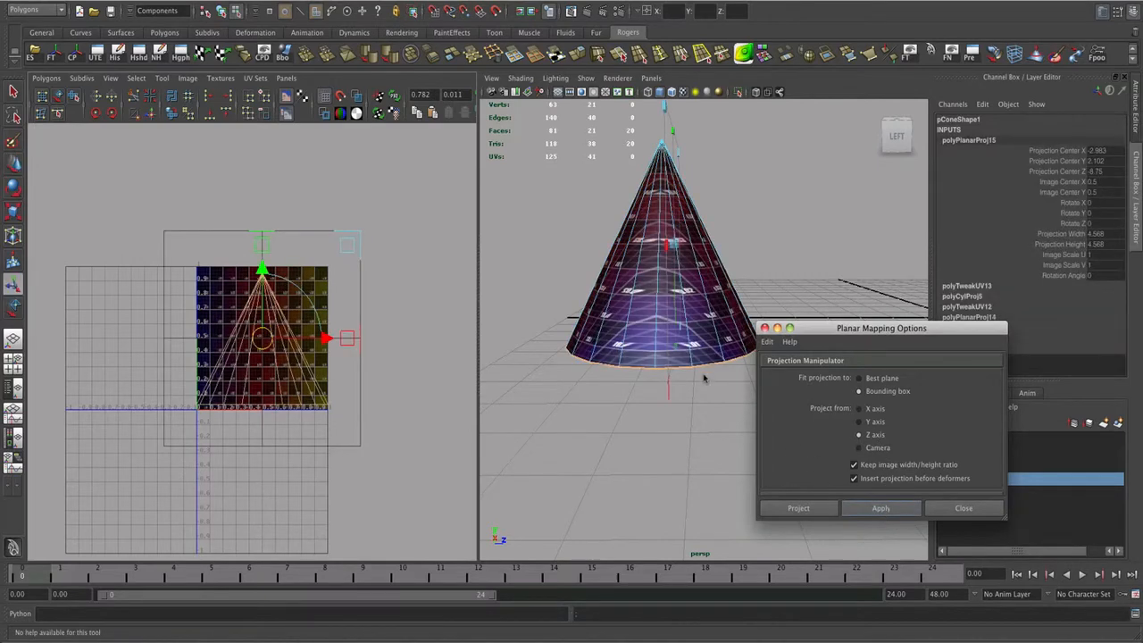
left_click_drag(704, 378, 616, 370, "alt")
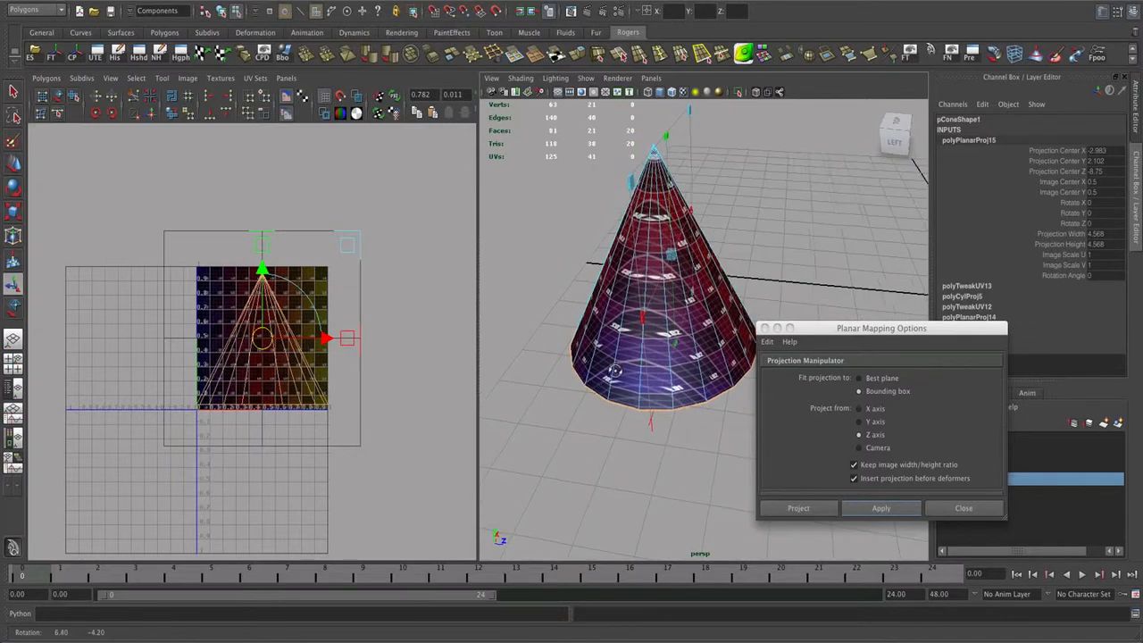
right_click_drag(616, 370, 657, 357, "alt")
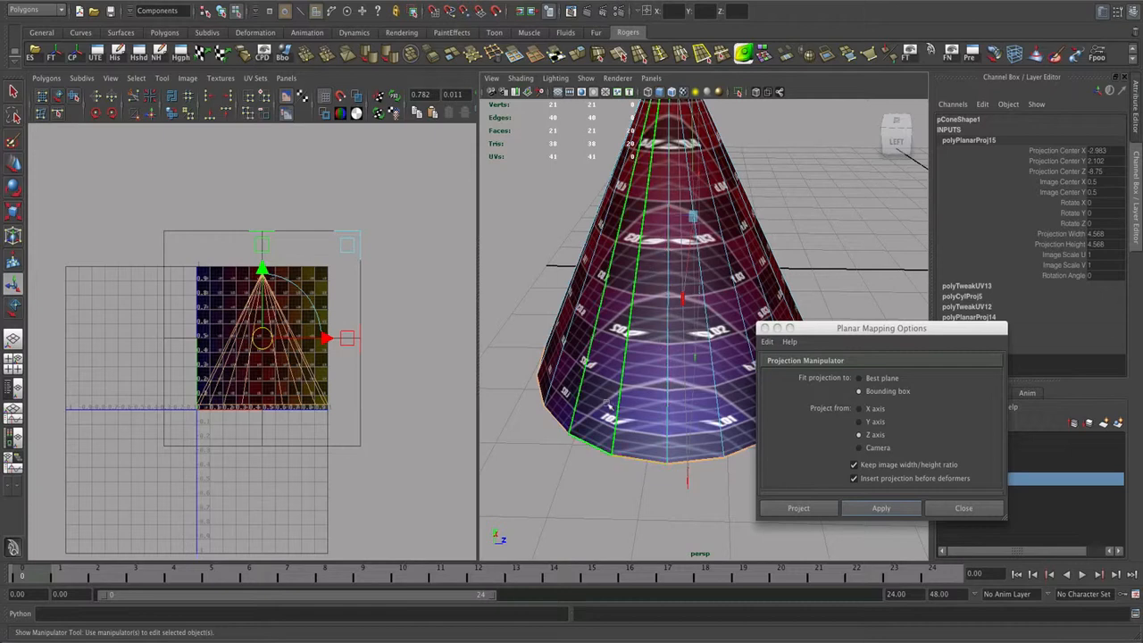
right_click_drag(718, 318, 668, 291, "alt")
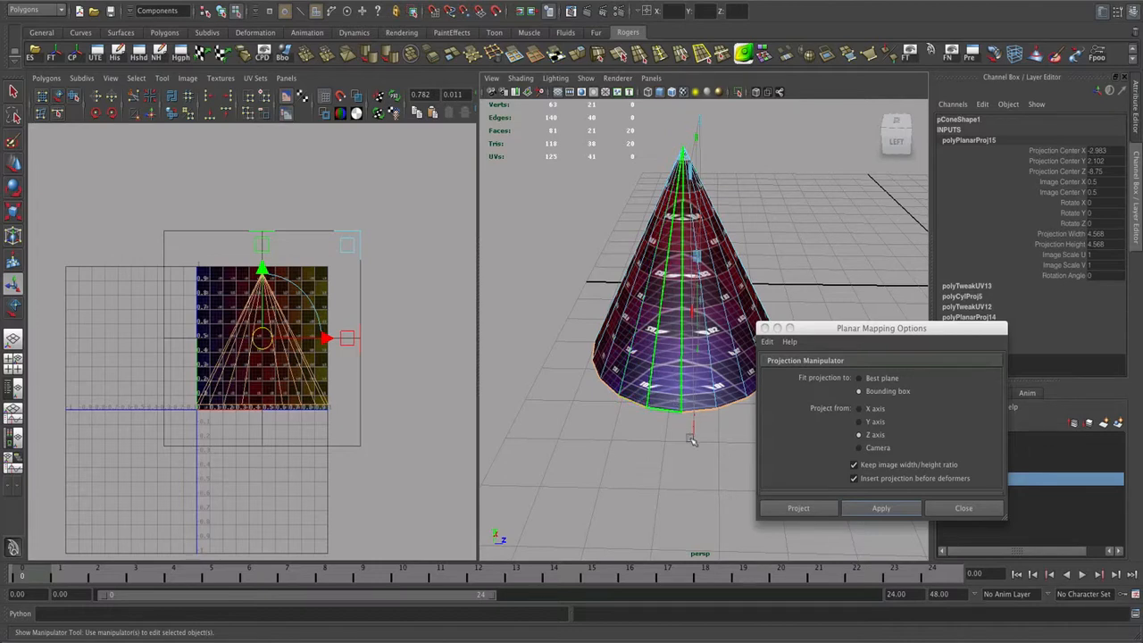
left_click_drag(691, 439, 704, 400, "alt")
left_click_drag(638, 314, 633, 319, "alt")
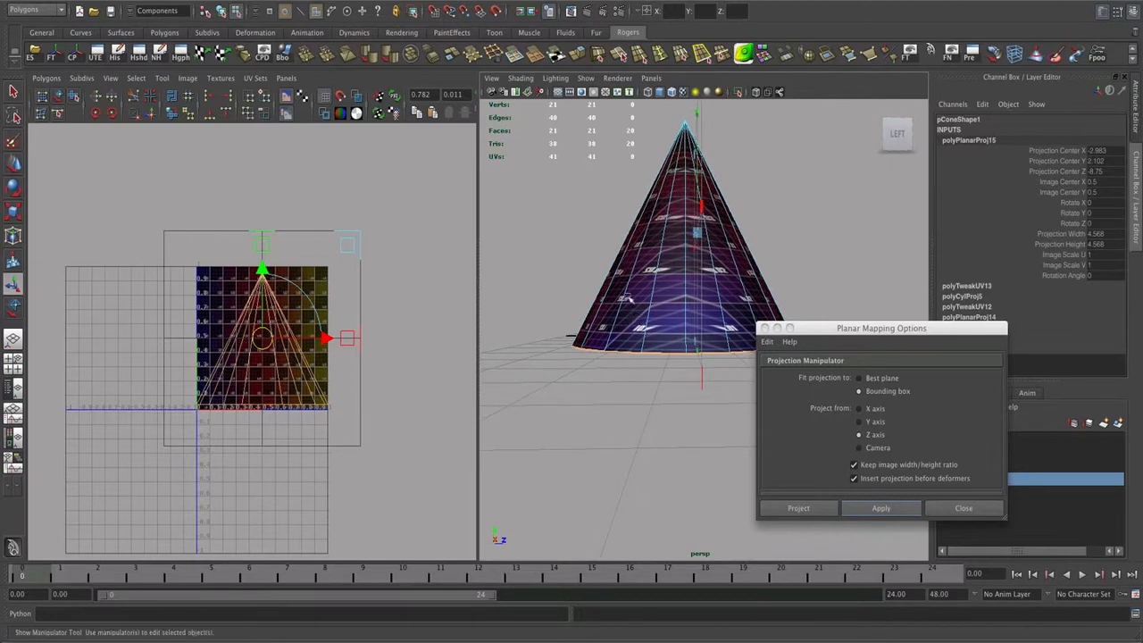
Step: Project one half of the cone's side faces separately from the Z axis and move that shell beside the texture tile
left_click(665, 291)
left_click_drag(668, 296, 365, 332, "alt")
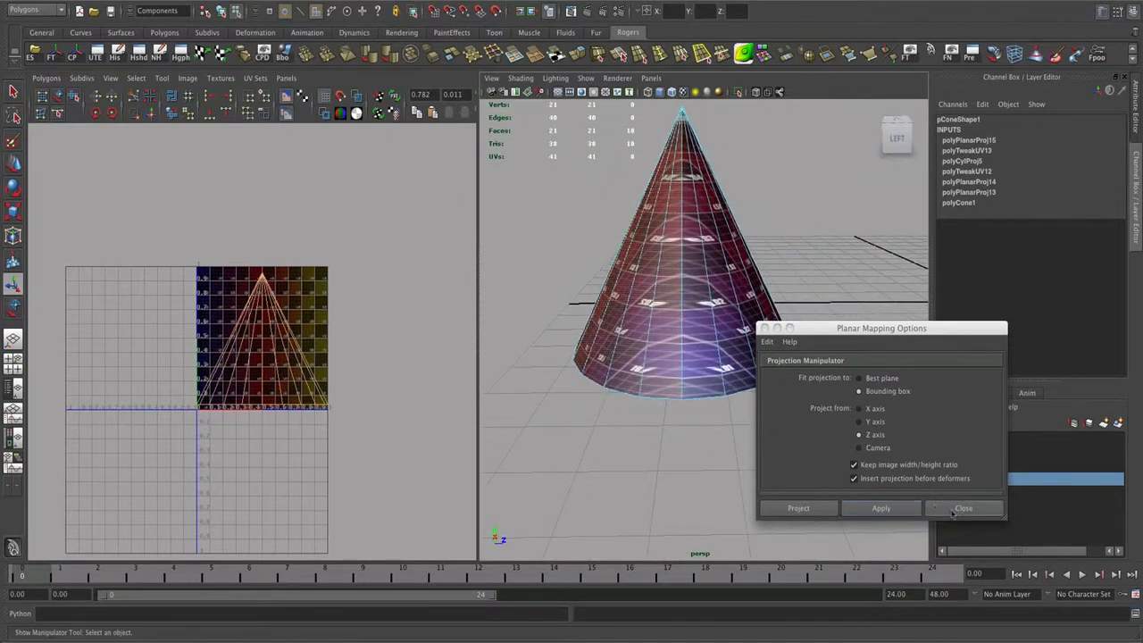
left_click(881, 508)
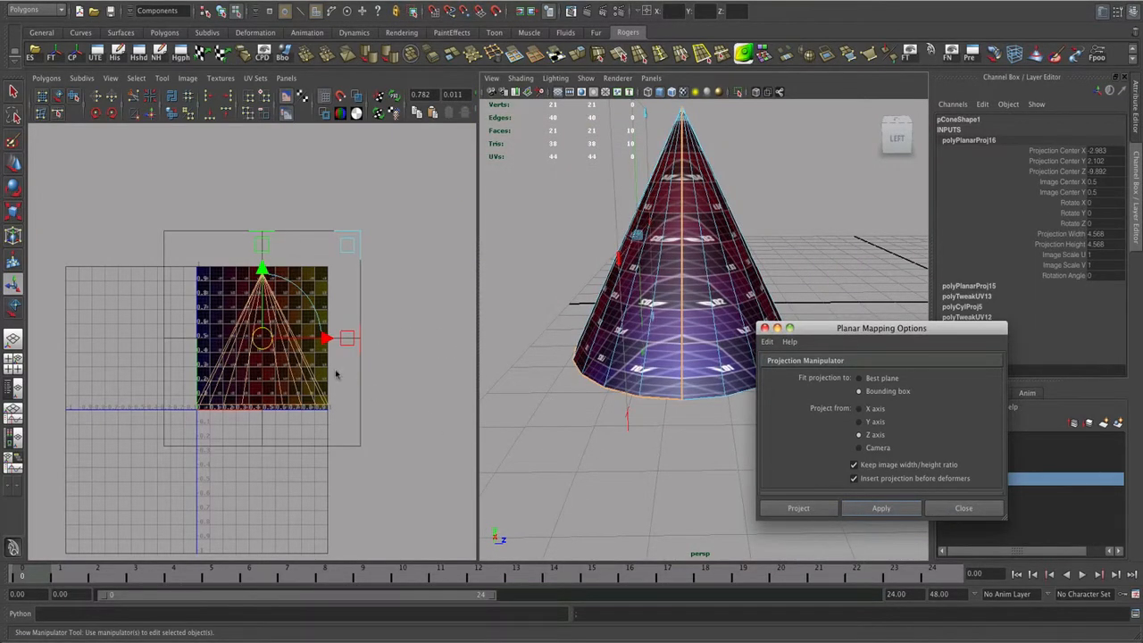
left_click_drag(327, 341, 457, 343)
left_click(560, 469)
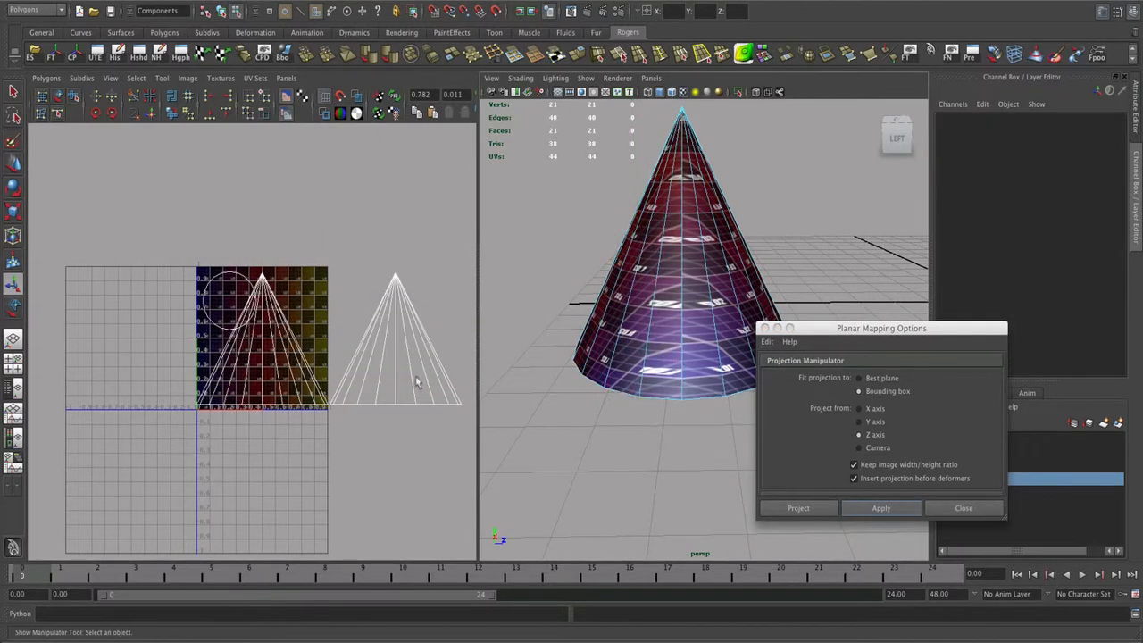
Step: Scale the two cone-half UV shells to fit side by side along the tile's lower edge and centre the base circle above them
left_click_drag(467, 384, 167, 415)
right_click_drag(394, 382, 430, 382)
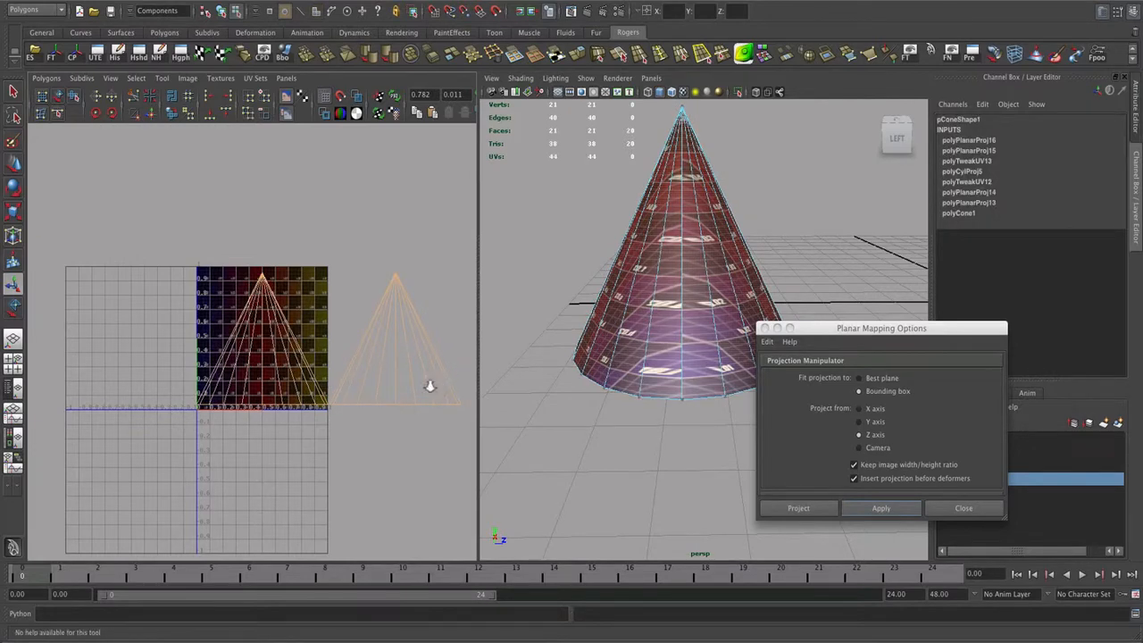
scroll(430, 384, "down", 2)
left_click_drag(427, 419, 189, 272)
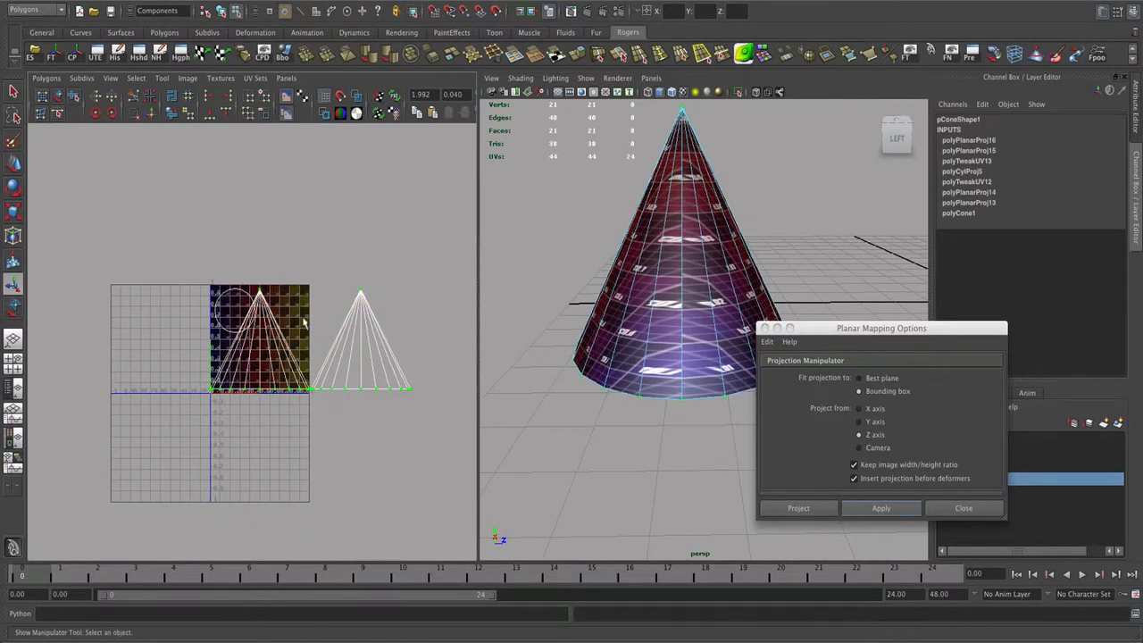
key("r")
left_click_drag(309, 351, 258, 367)
key("w")
left_click_drag(211, 286, 259, 336)
left_click(367, 361)
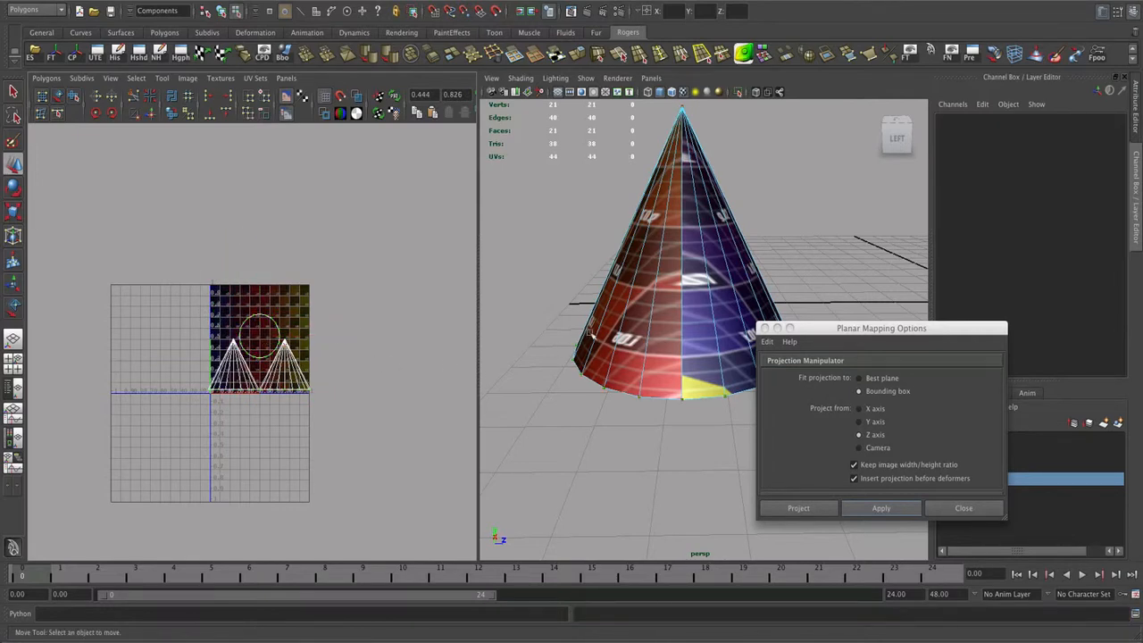
Step: Inspect the remapped cone and move the Planar Mapping Options window aside to view the cylinder
left_click_drag(672, 334, 618, 342, "alt")
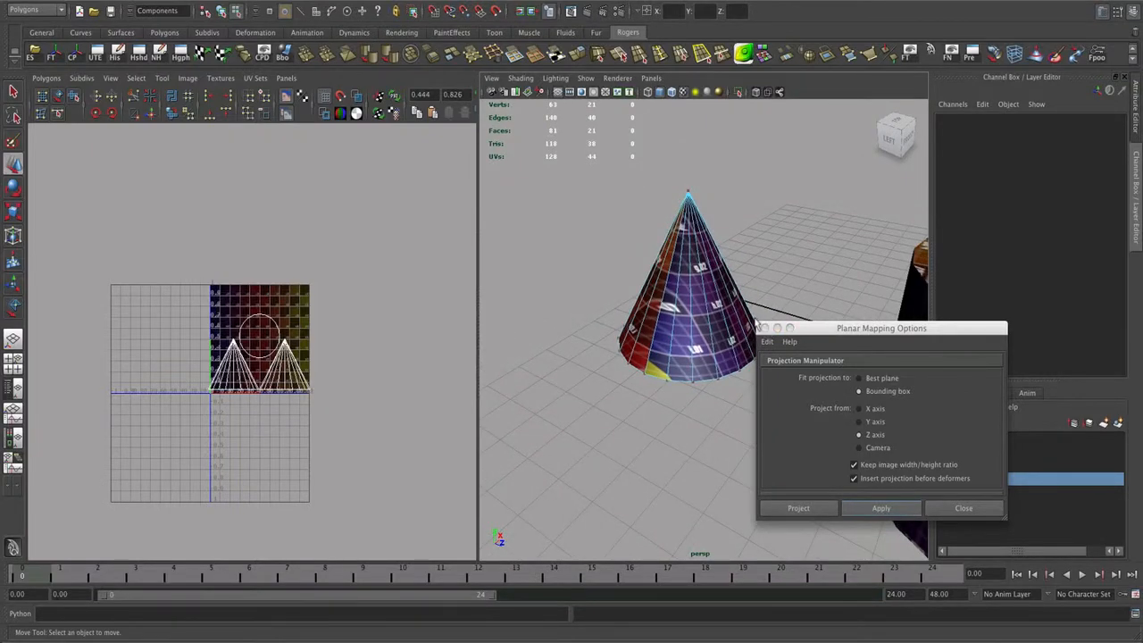
left_click_drag(811, 330, 1022, 324)
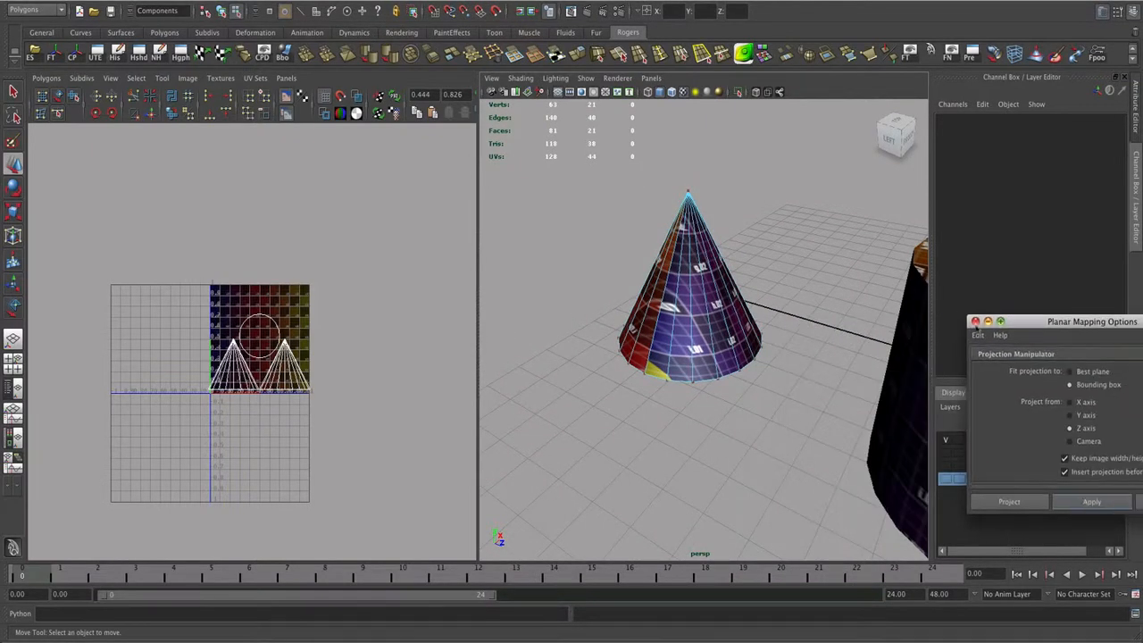
left_click_drag(764, 351, 669, 365, "alt")
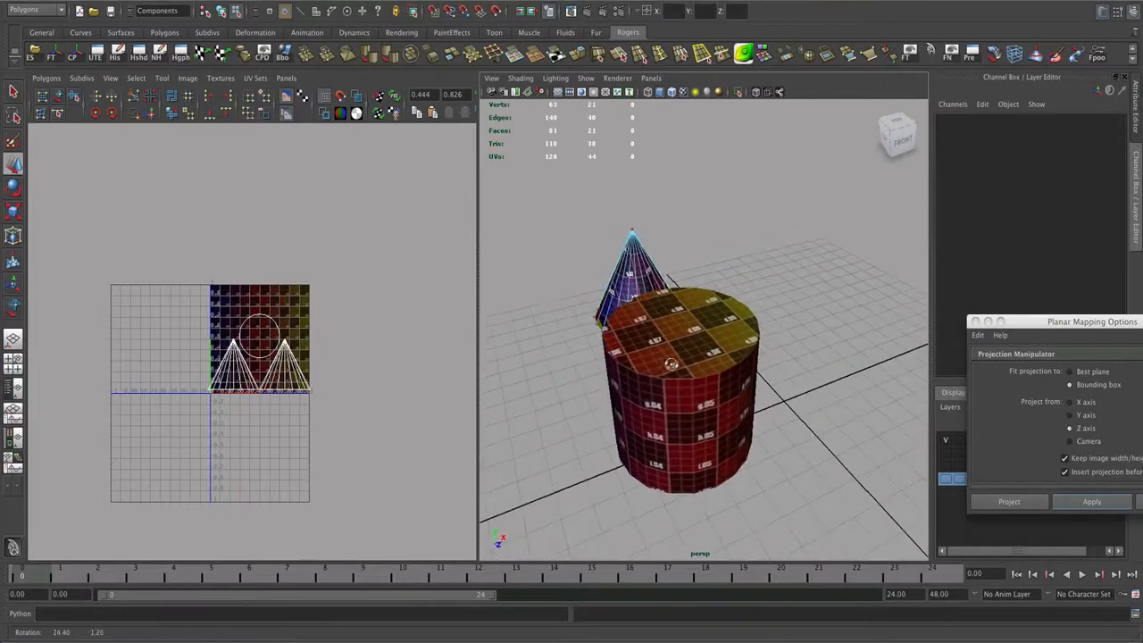
Step: Close the Planar Mapping Options window and switch from component selection back to object mode
right_click_drag(674, 365, 660, 360, "alt")
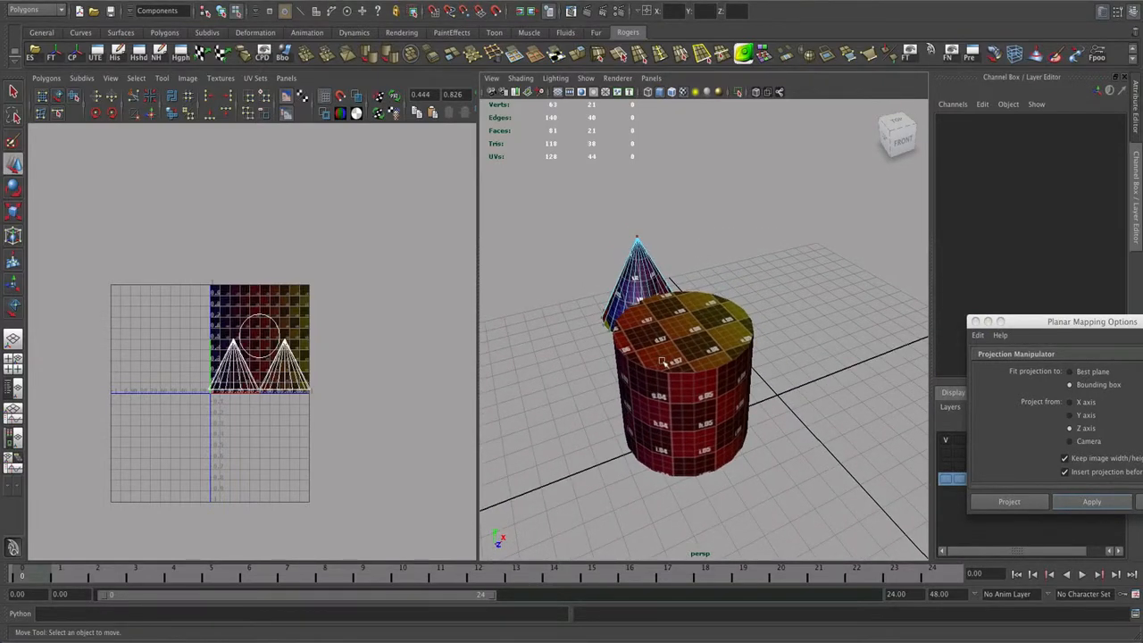
left_click(976, 321)
left_click_drag(786, 348, 873, 394, "alt")
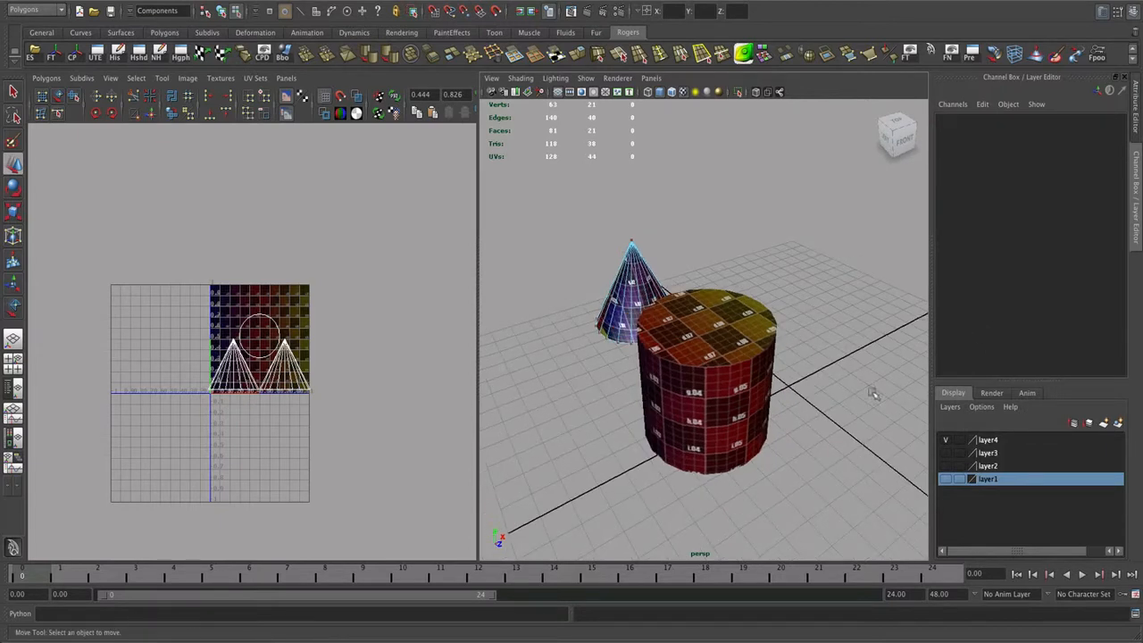
left_click(946, 441)
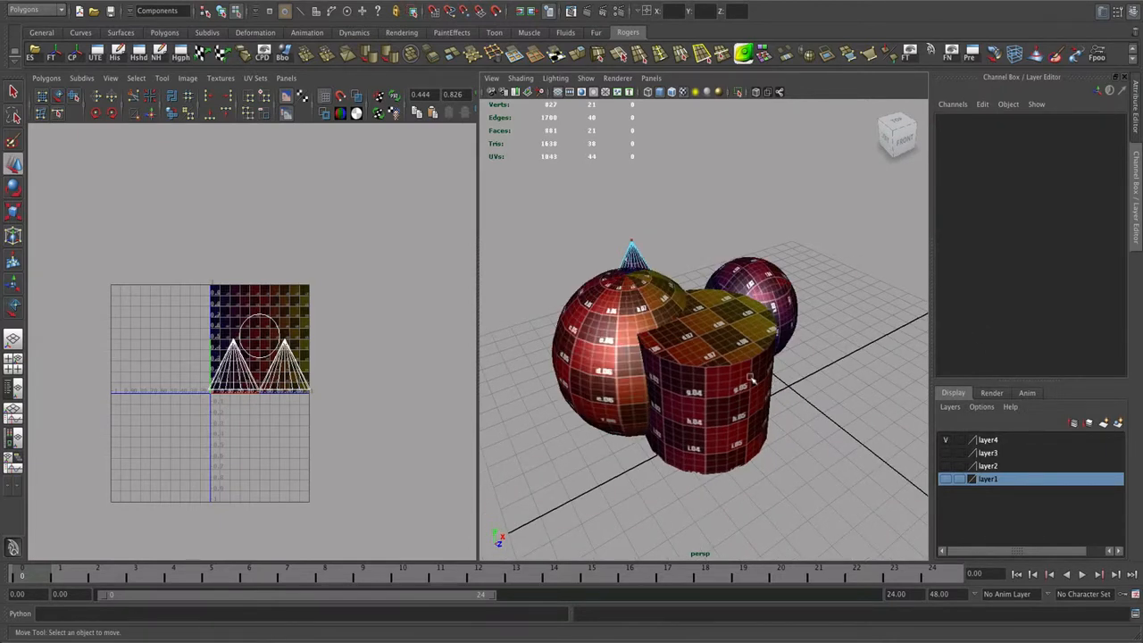
right_click_drag(752, 379, 784, 365)
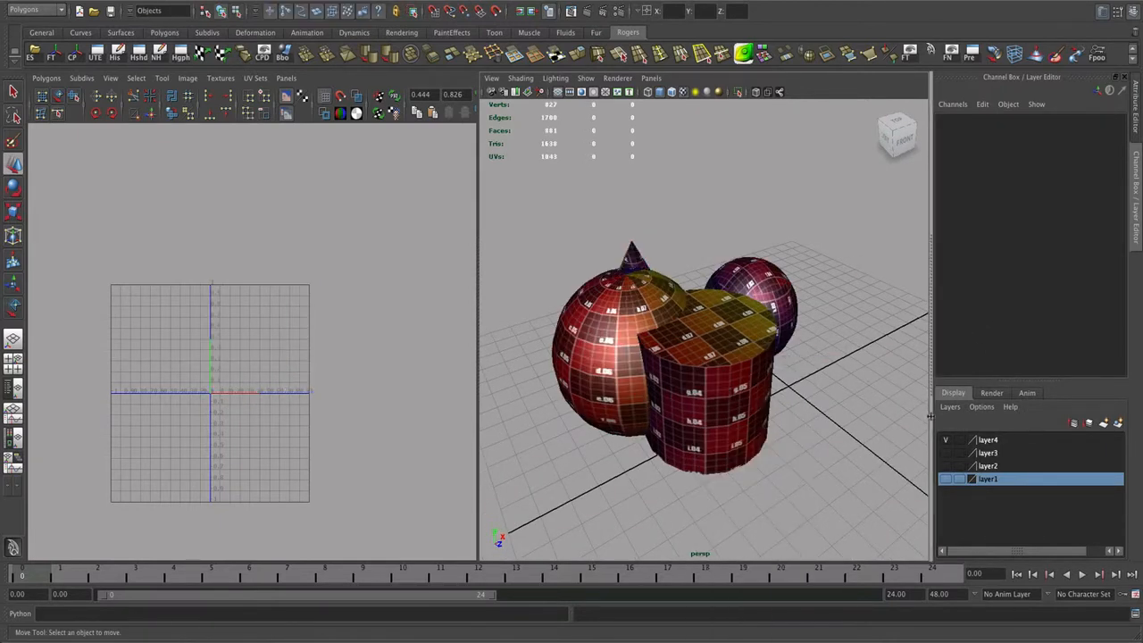
Step: Toggle layer visibility to hide the spheres, cylinder and cone, show the layer2 cube, and select that cube
left_click(946, 440)
left_click(949, 452)
left_click(947, 440)
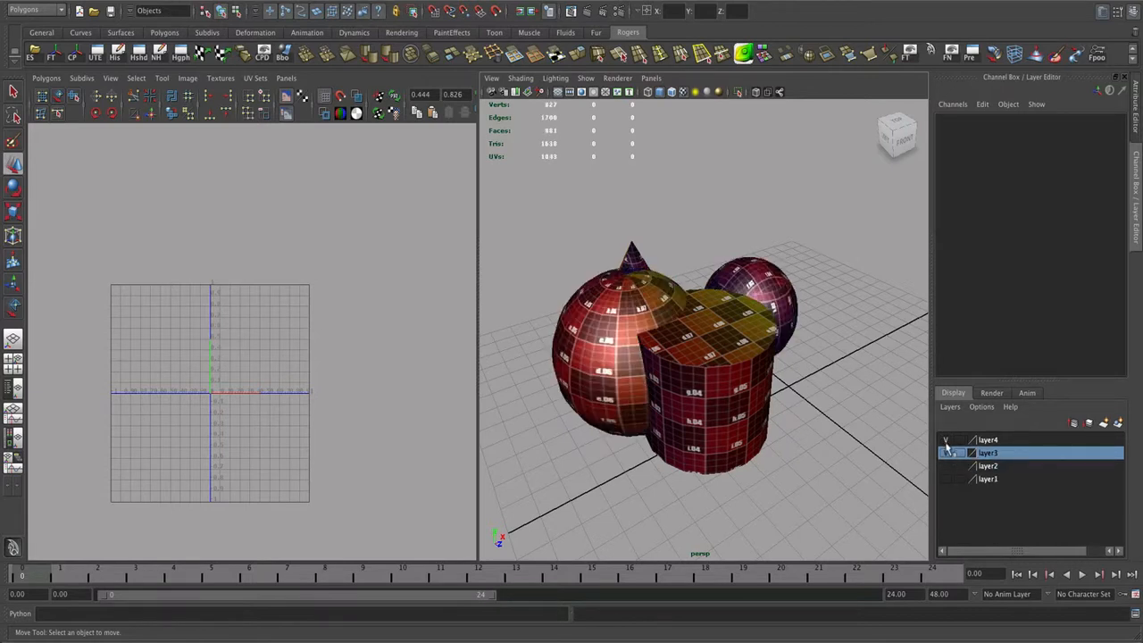
left_click(946, 454)
left_click(946, 443)
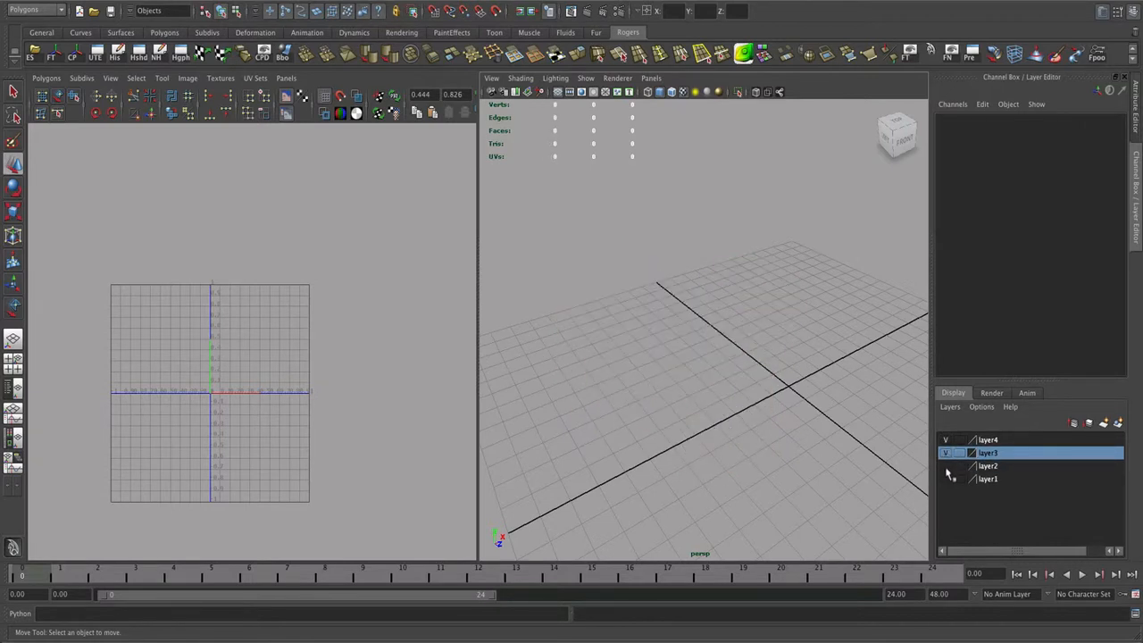
left_click(945, 466)
middle_click_drag(848, 408, 761, 456, "alt")
left_click(737, 444)
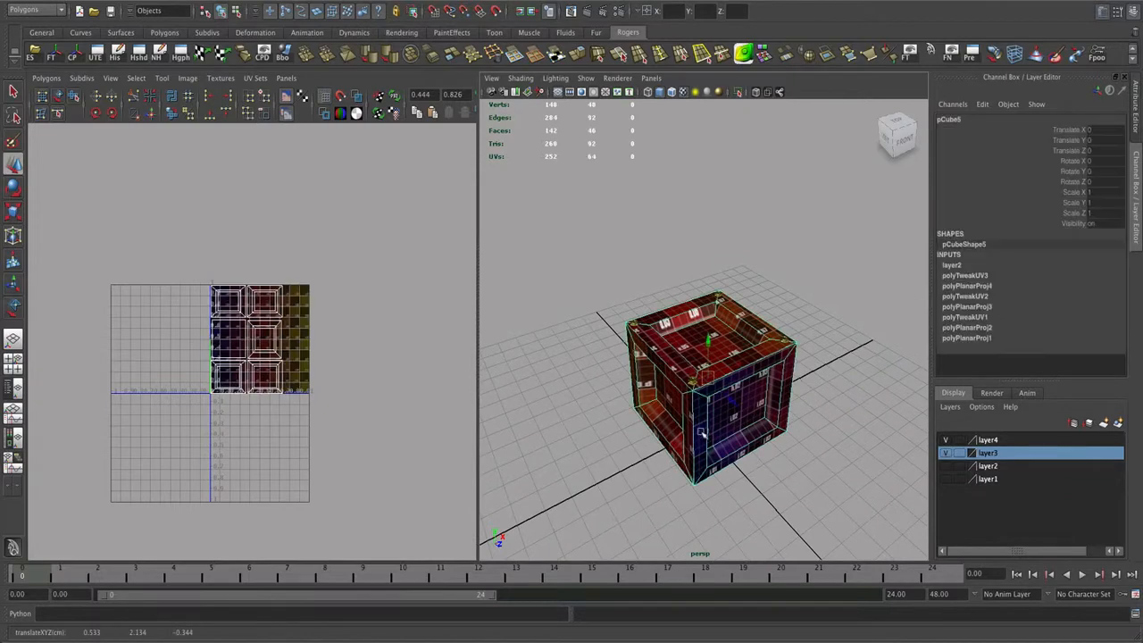
Step: Inspect the textured cube up close from several sides and open the Planar Mapping options
right_click_drag(702, 433, 757, 427, "alt")
middle_click_drag(753, 433, 728, 369, "alt")
right_click_drag(727, 370, 763, 397, "alt")
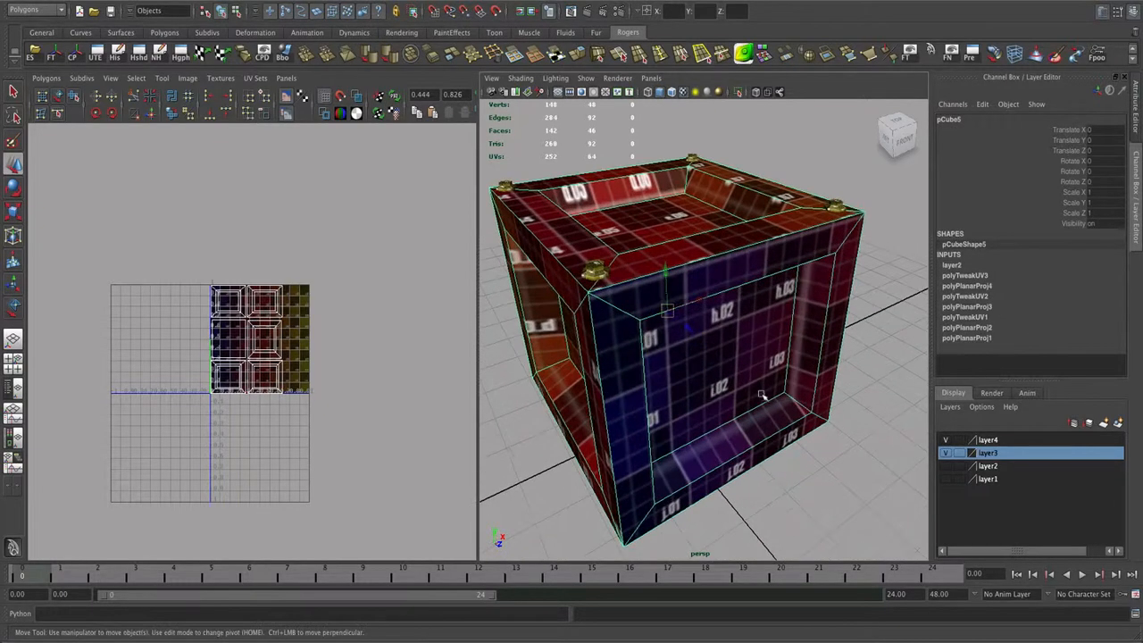
mouse_move(763, 397)
left_mouse_down("alt")
mouse_move(781, 393)
mouse_move(720, 394)
mouse_move(768, 391)
left_mouse_up("alt")
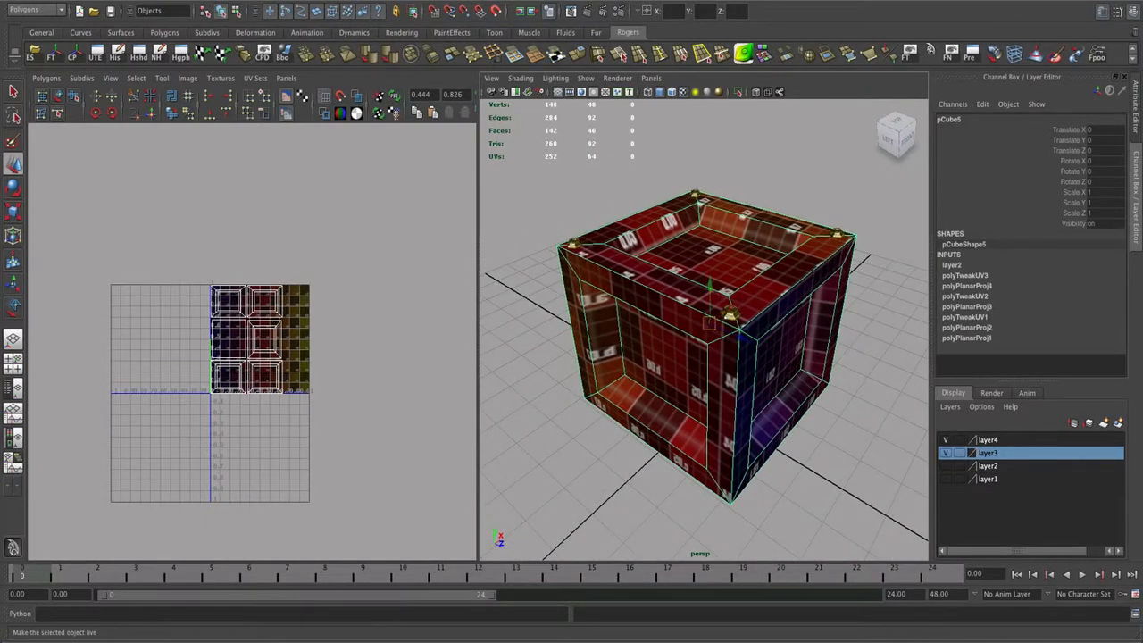
left_click(561, 0)
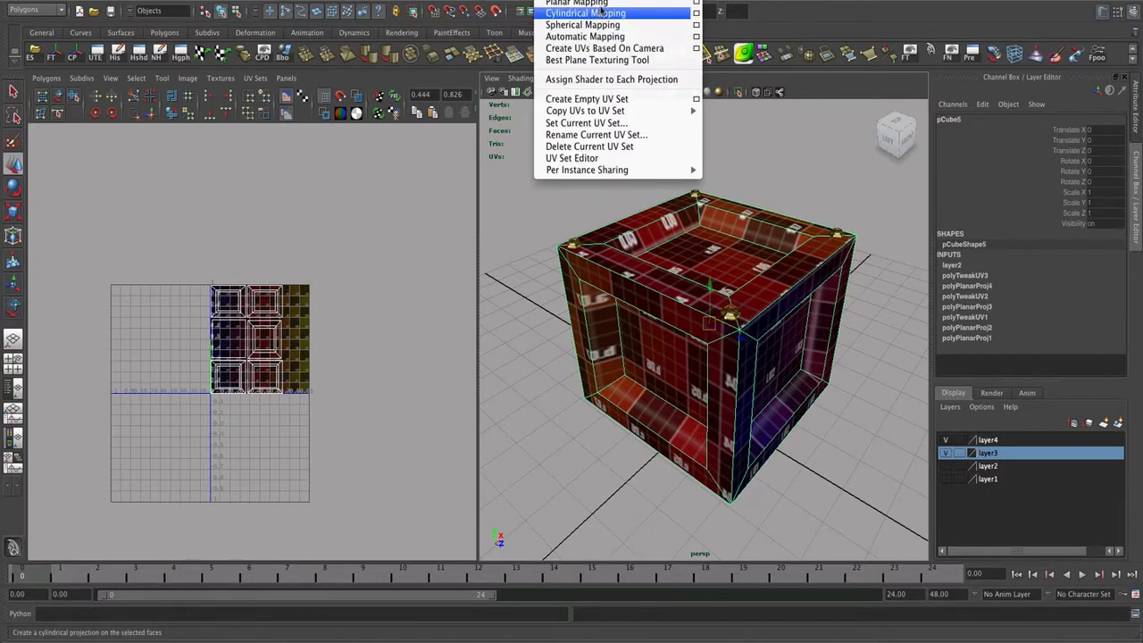
left_click(696, 3)
left_click_drag(799, 277, 702, 299, "alt")
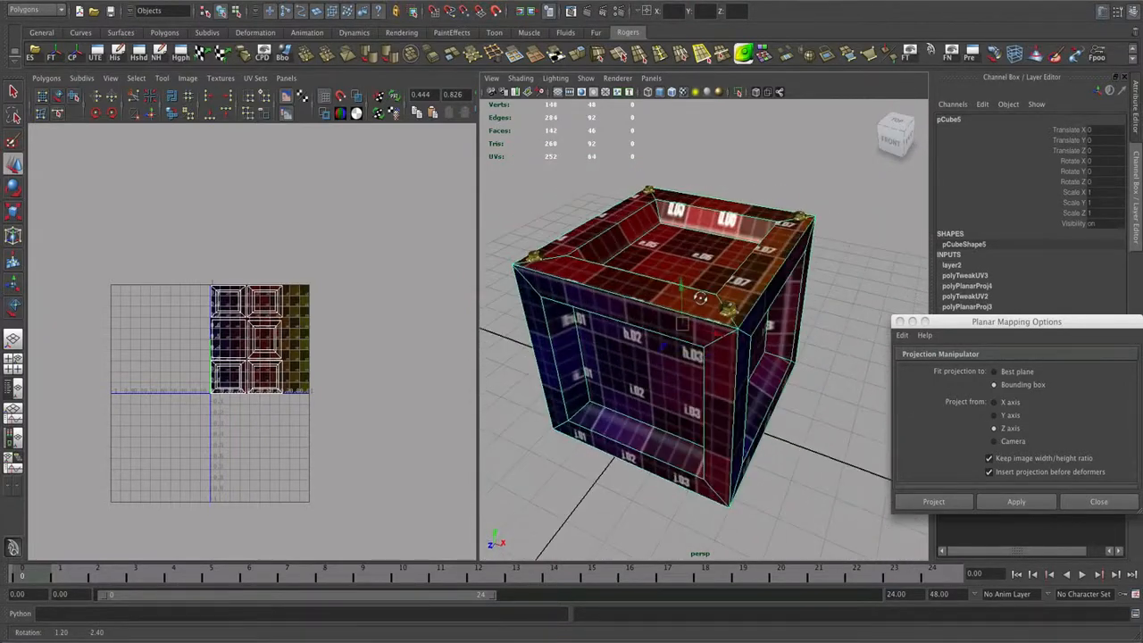
Step: Delete the bolt on the cube's front upper corner and select the cube again
left_click(813, 284)
left_click(737, 314)
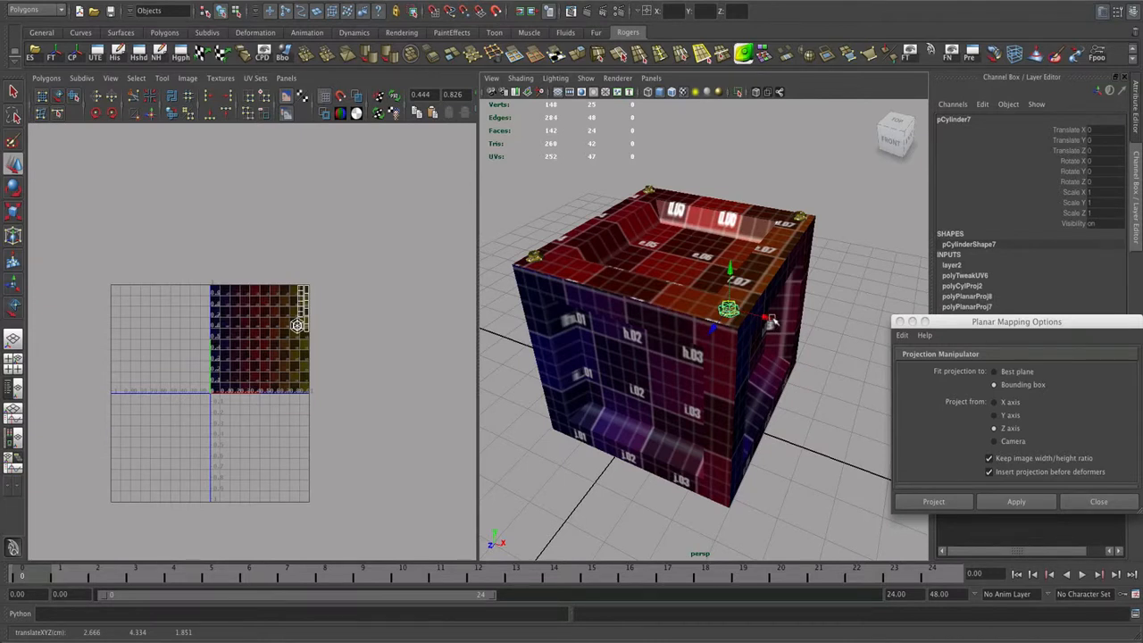
left_click(765, 320)
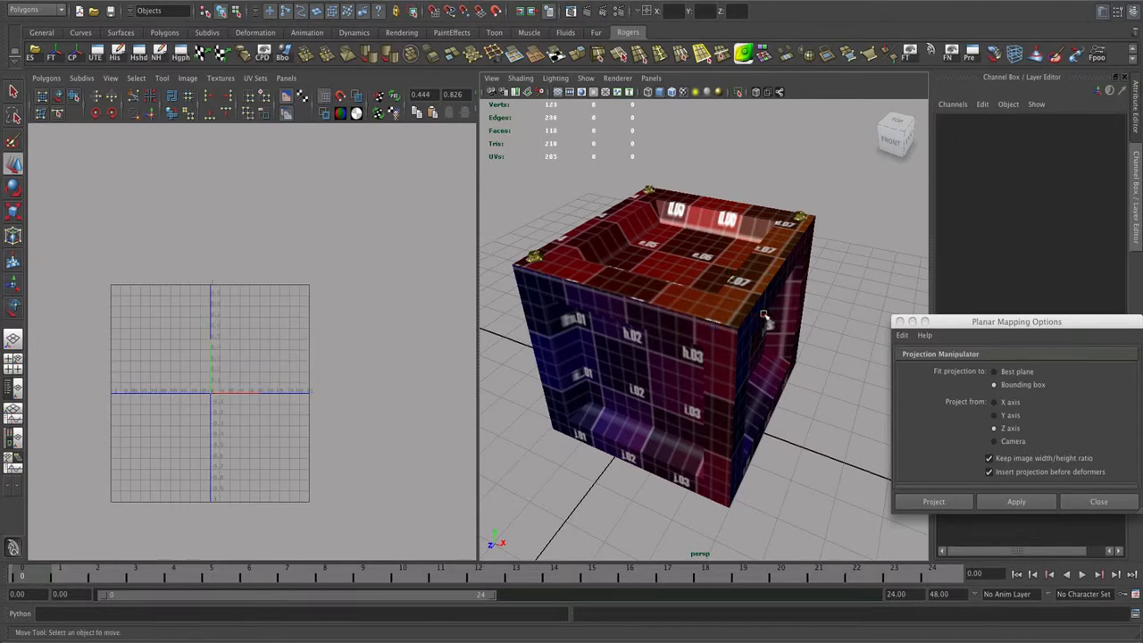
left_click_drag(753, 319, 760, 279, "alt")
left_click(761, 276)
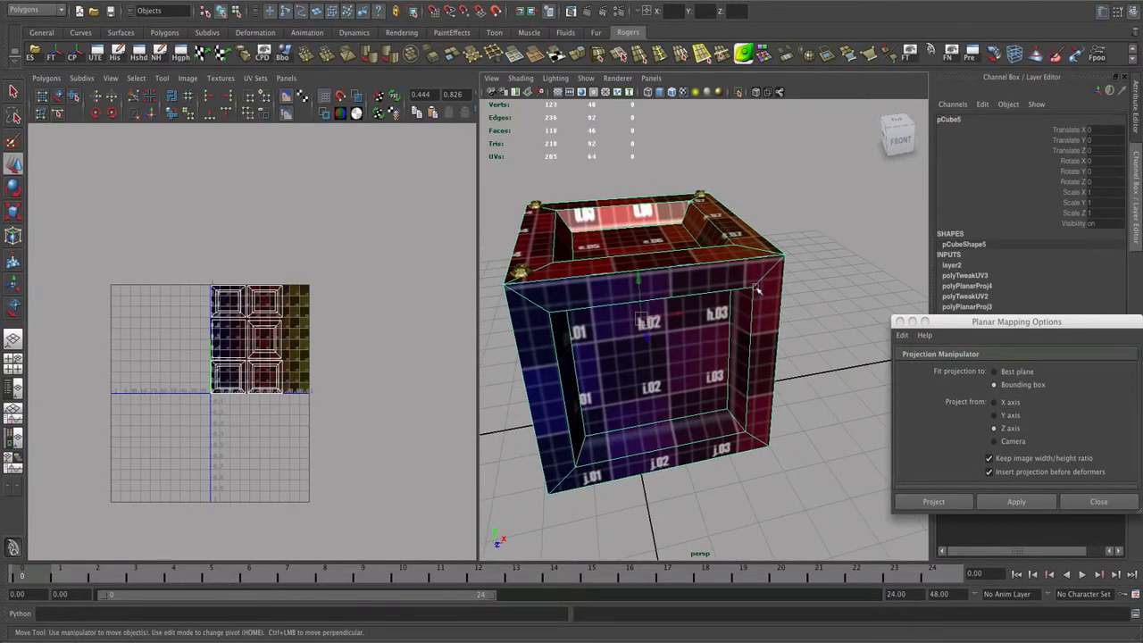
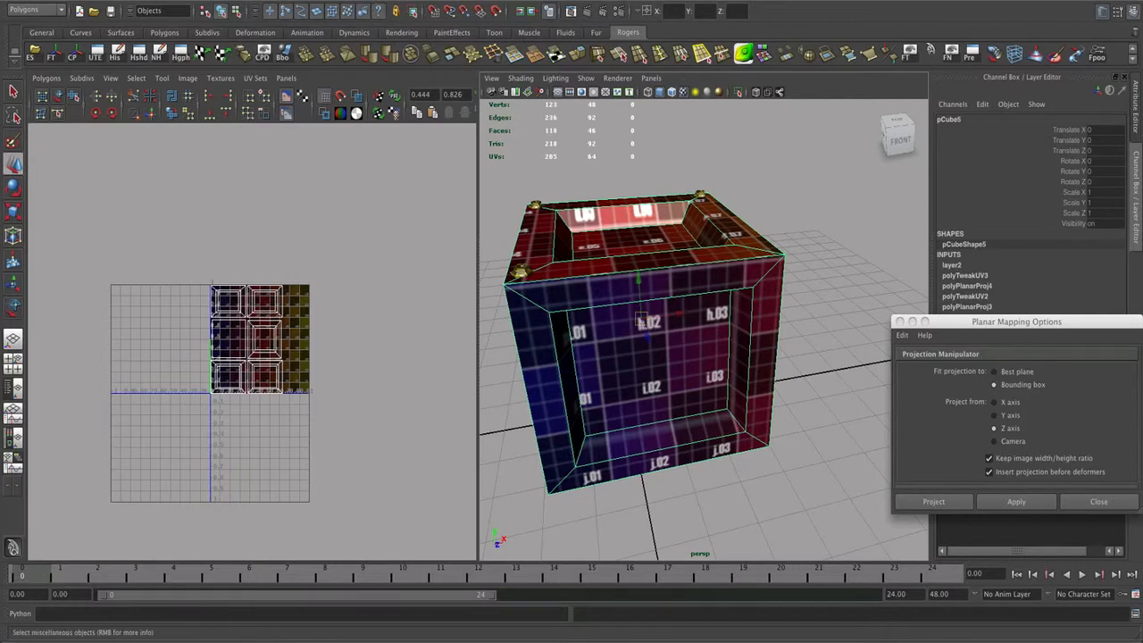
Step: Open the Chamfer Vertex options for the cube and move the window over the UV editor
left_click(396, 0)
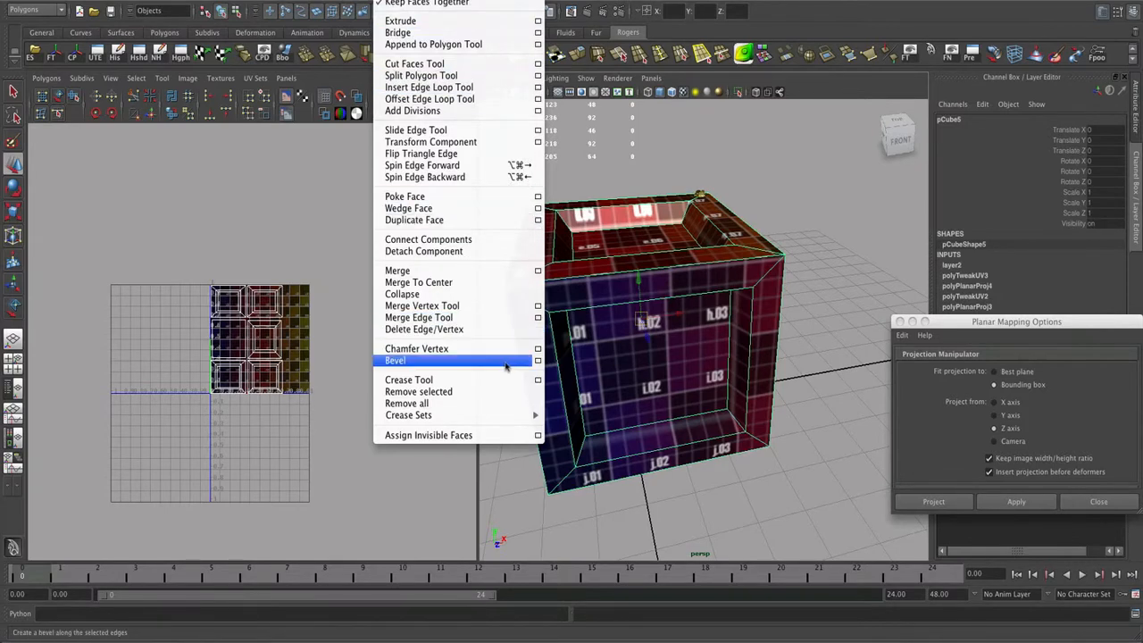
left_click(537, 350)
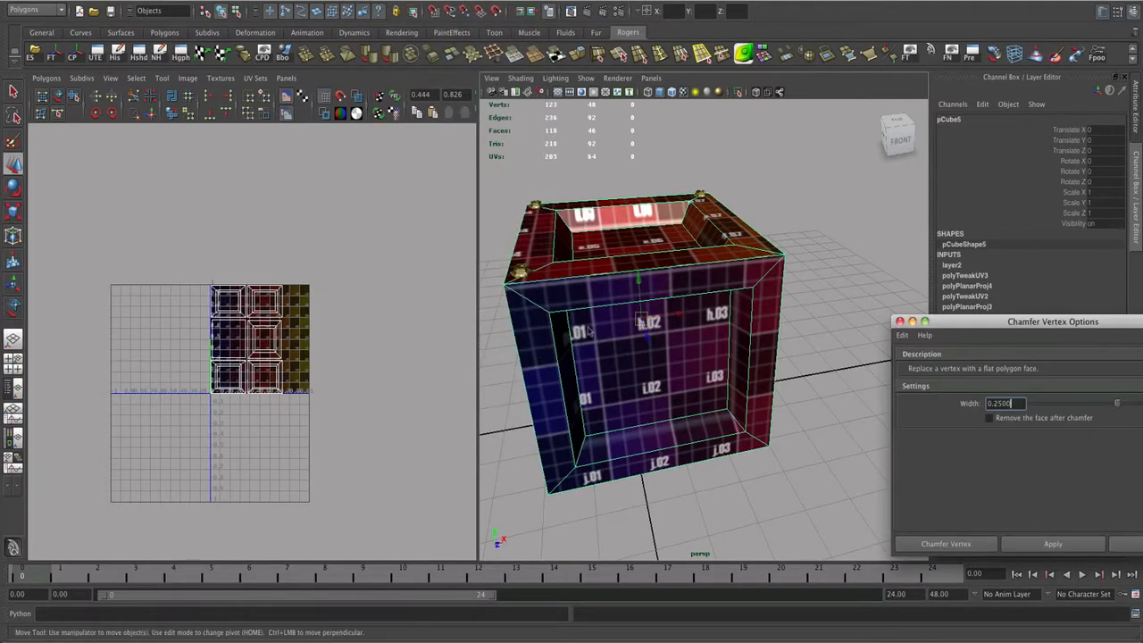
left_click_drag(976, 328, 199, 244)
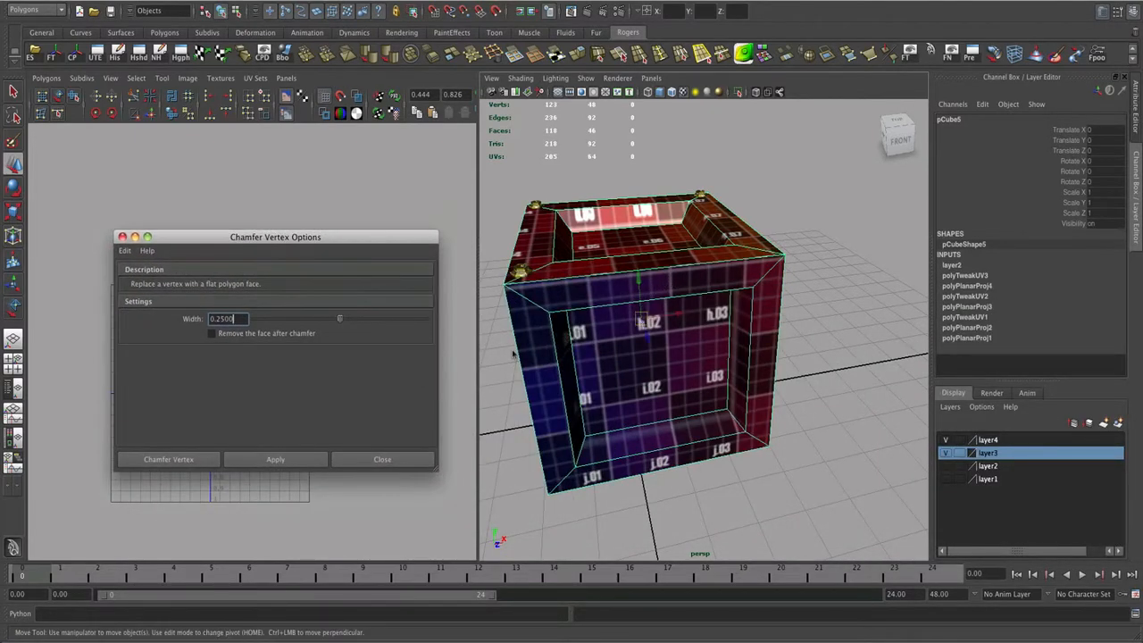
Step: Try chamfering all the cube's vertices with a width of 0.25 and undo the operation
left_click(302, 461)
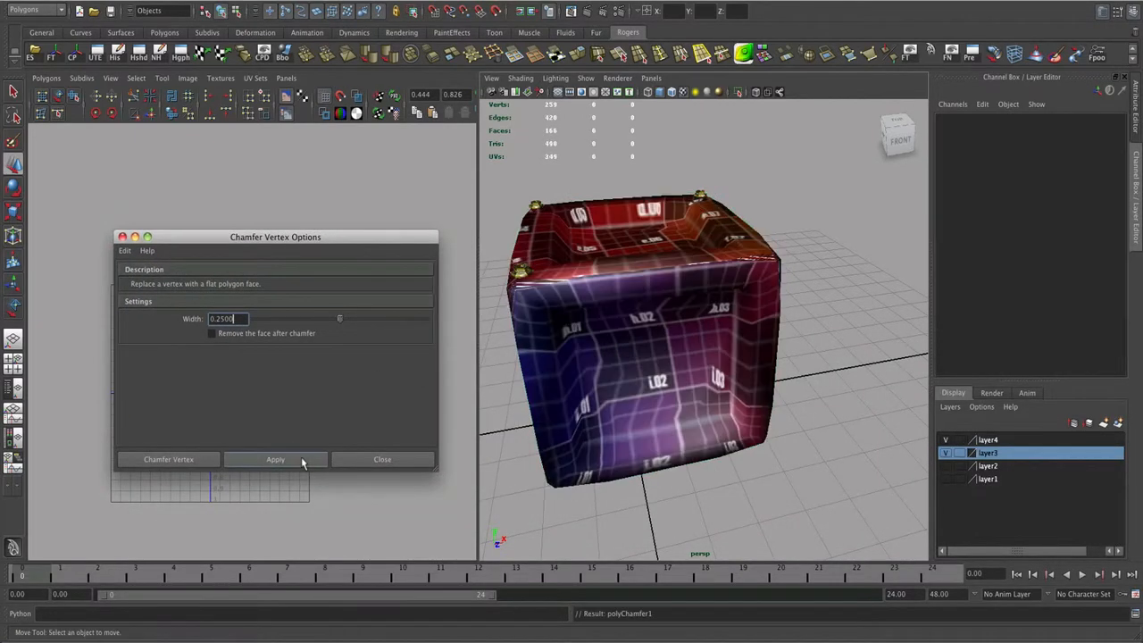
left_click(576, 427)
key("z")
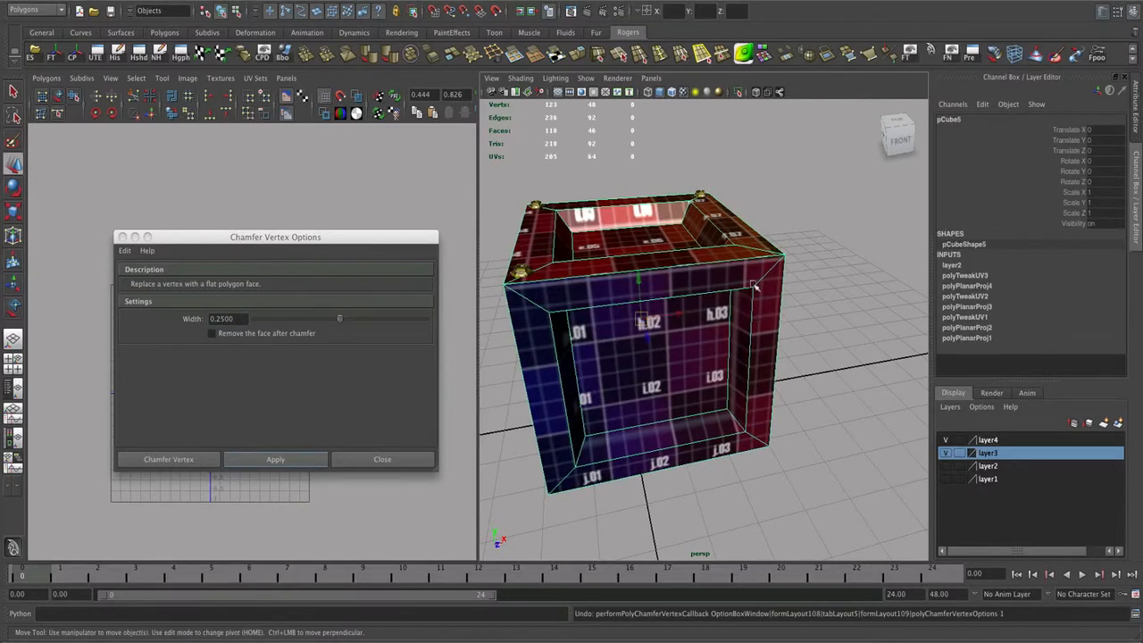
Step: Switch the cube to vertex mode and select the front upper corner vertex without a bolt
middle_click_drag(755, 285, 764, 282)
right_click(771, 268)
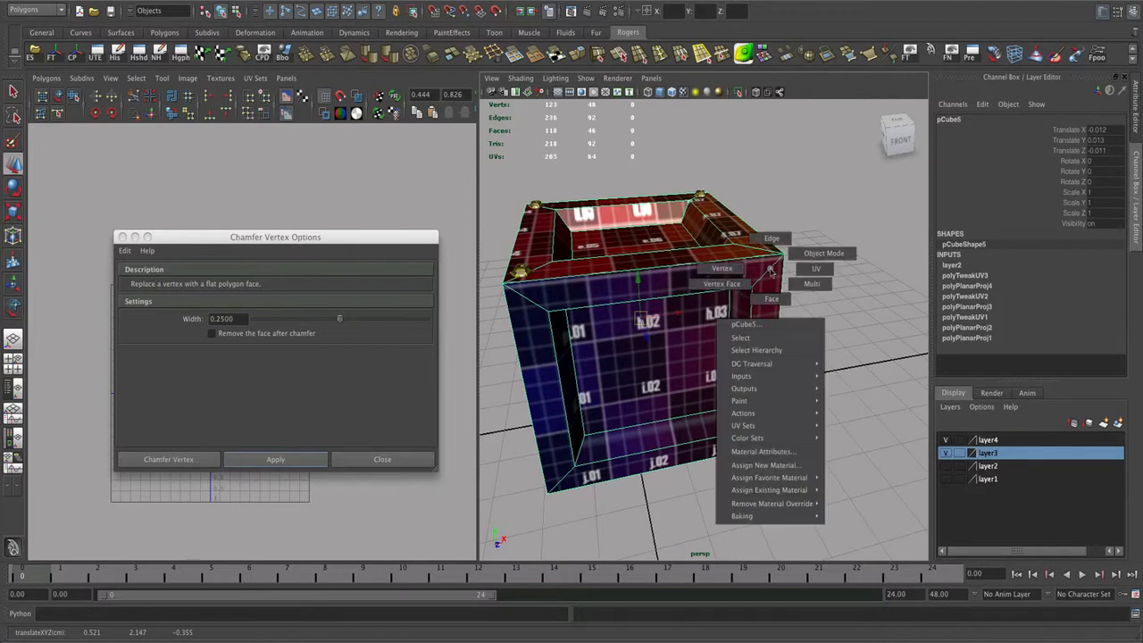
right_click_drag(771, 268, 721, 268)
left_click(783, 254)
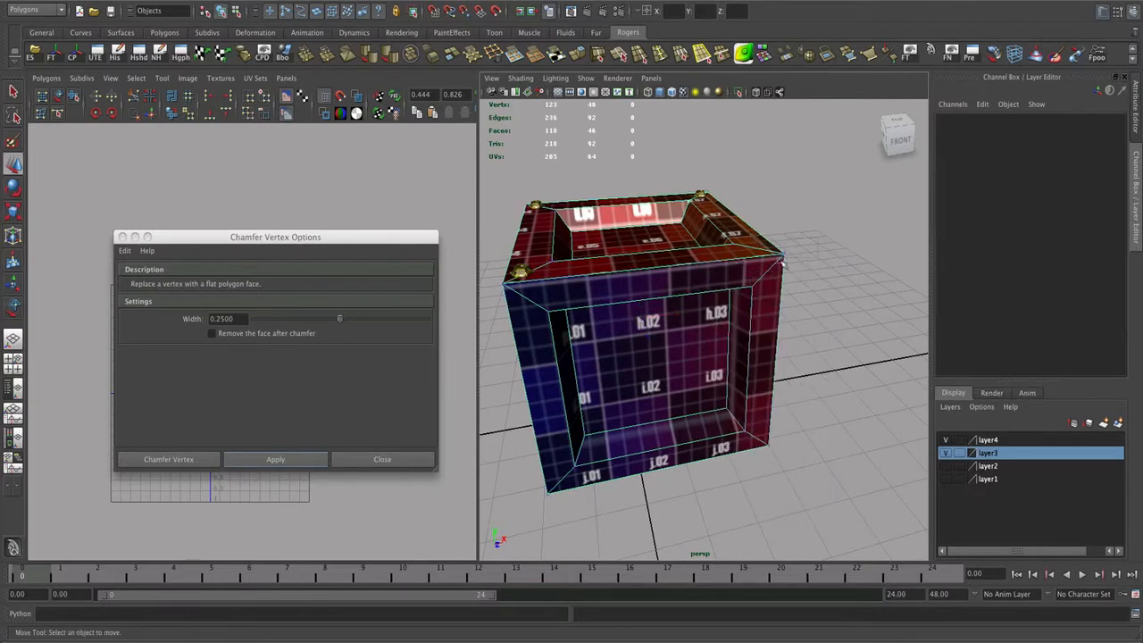
Step: Try chamfering the corner vertex with a width of 0.25 and with a larger width, undoing each attempt
left_click(276, 459)
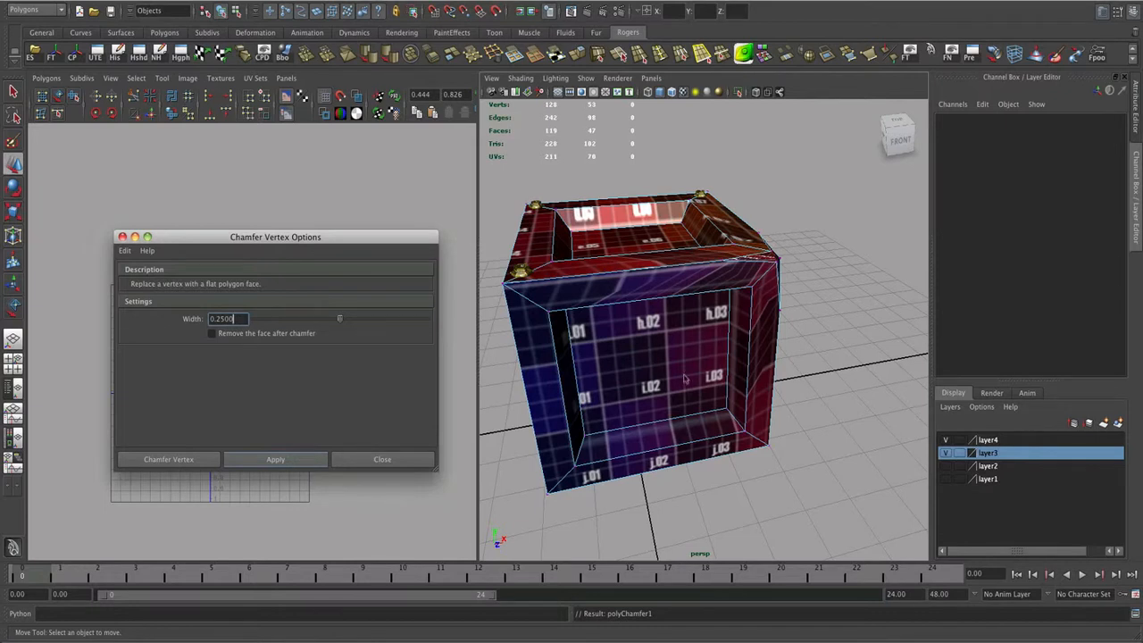
key("ctrl+z")
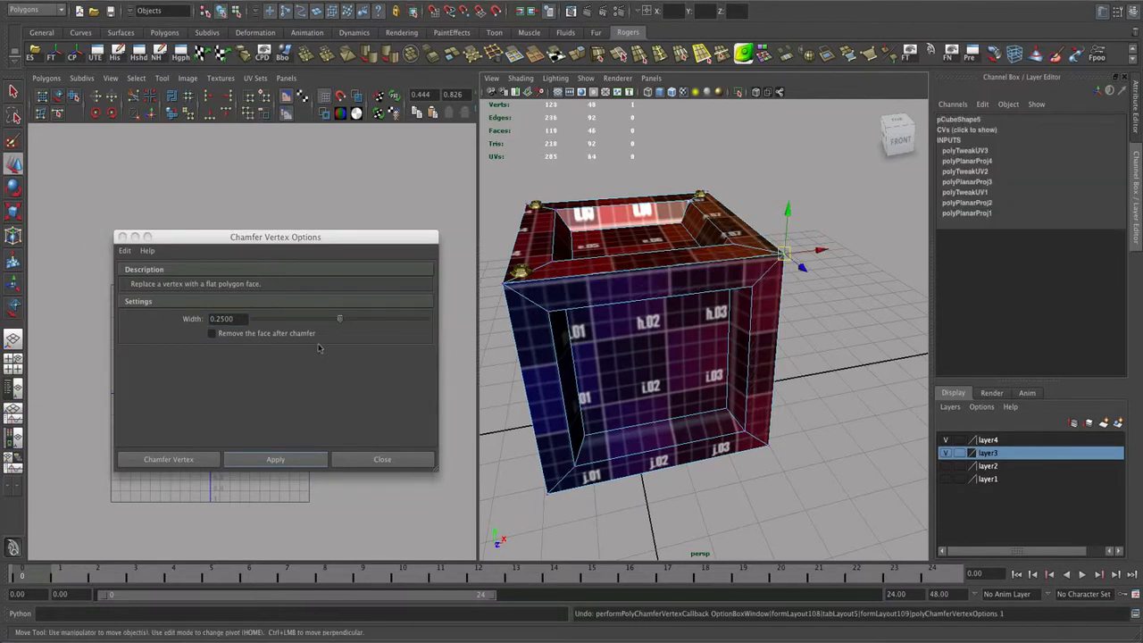
left_click_drag(339, 323, 479, 335)
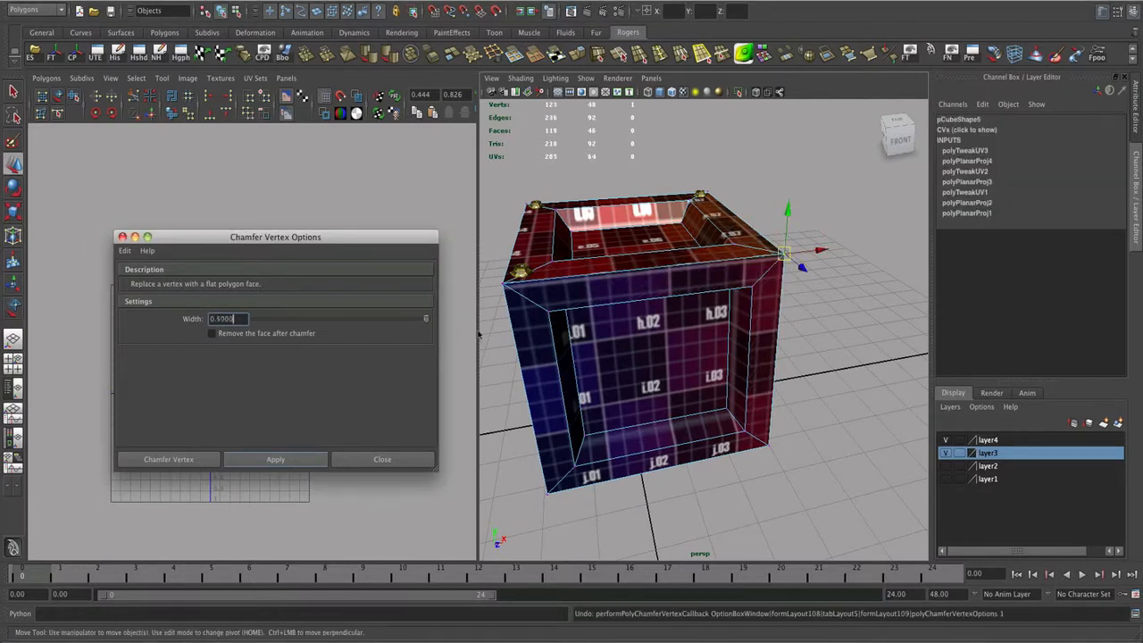
left_click_drag(236, 319, 170, 319)
type("5")
left_click(277, 460)
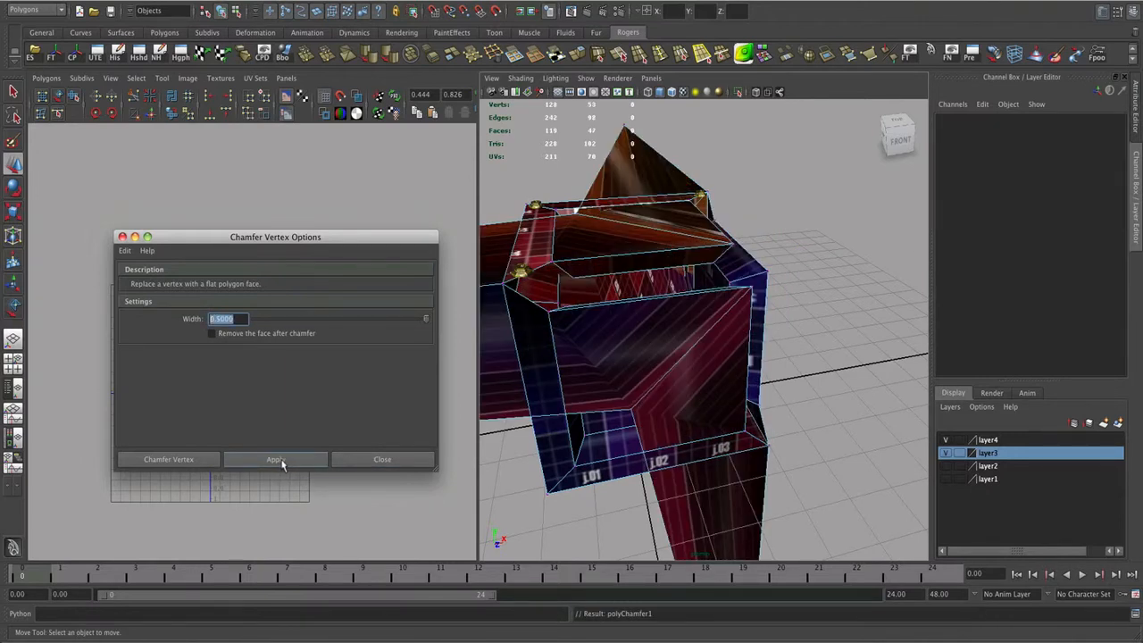
key("ctrl+z")
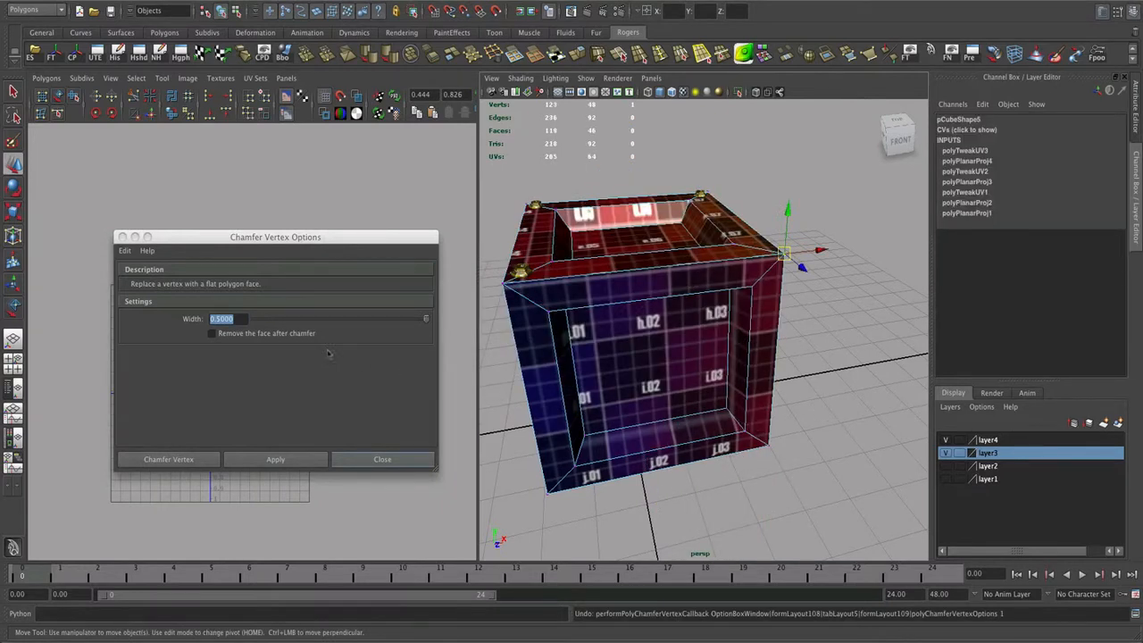
Step: Chamfer the selected corner vertex with a width of 0.281 and inspect the cut corner from several angles
left_click(353, 325)
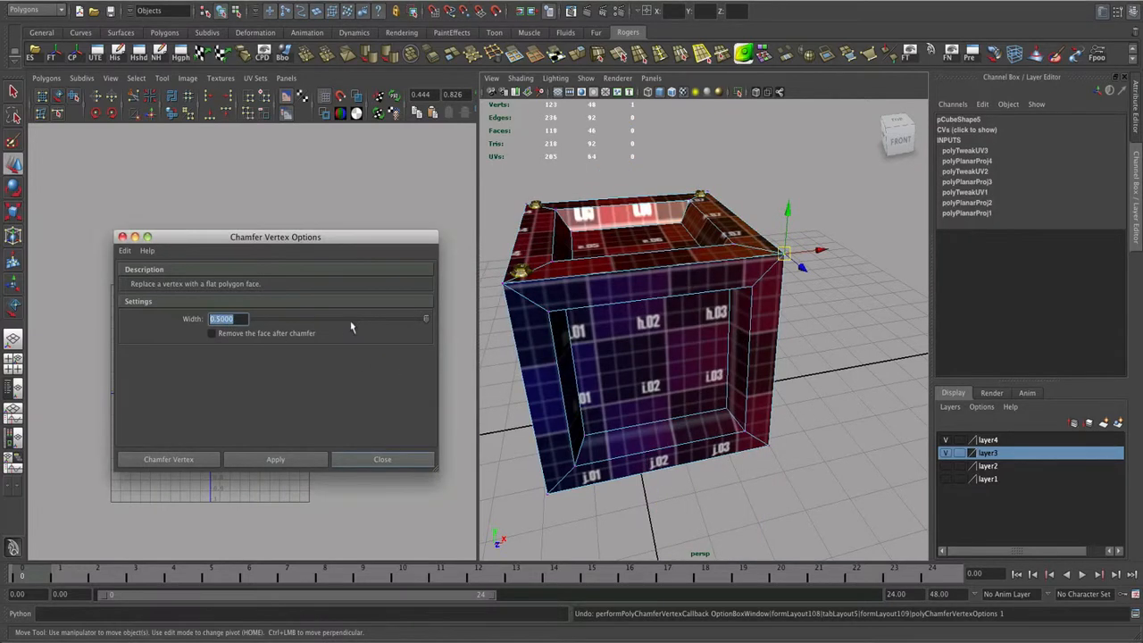
left_click(350, 322)
left_click(276, 460)
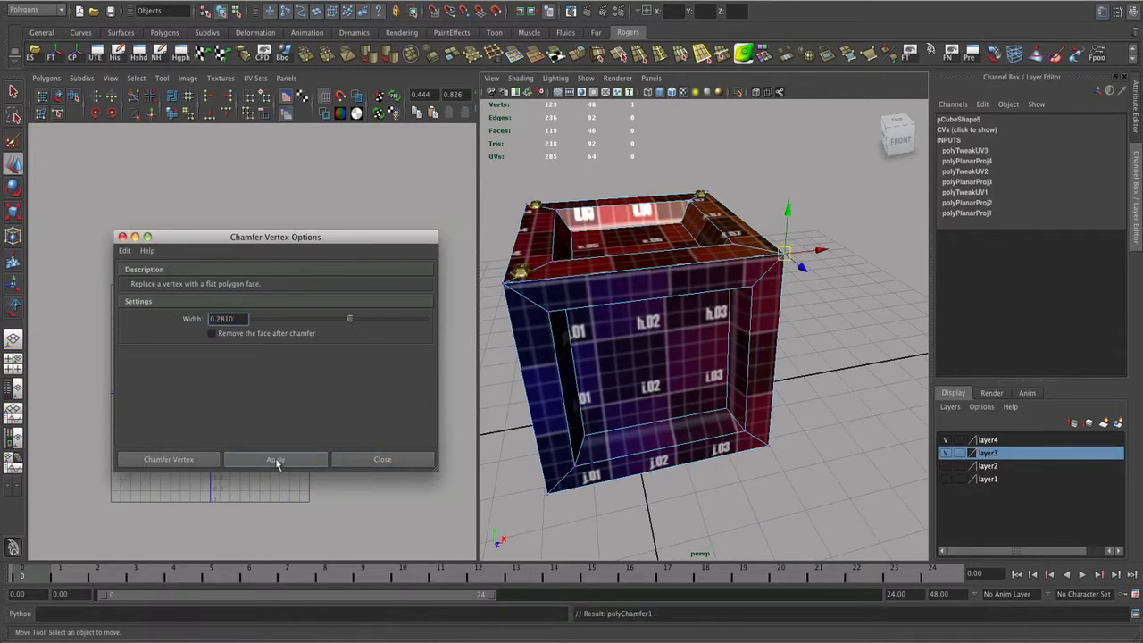
left_click_drag(742, 331, 656, 380, "alt")
right_click_drag(657, 380, 638, 350, "alt")
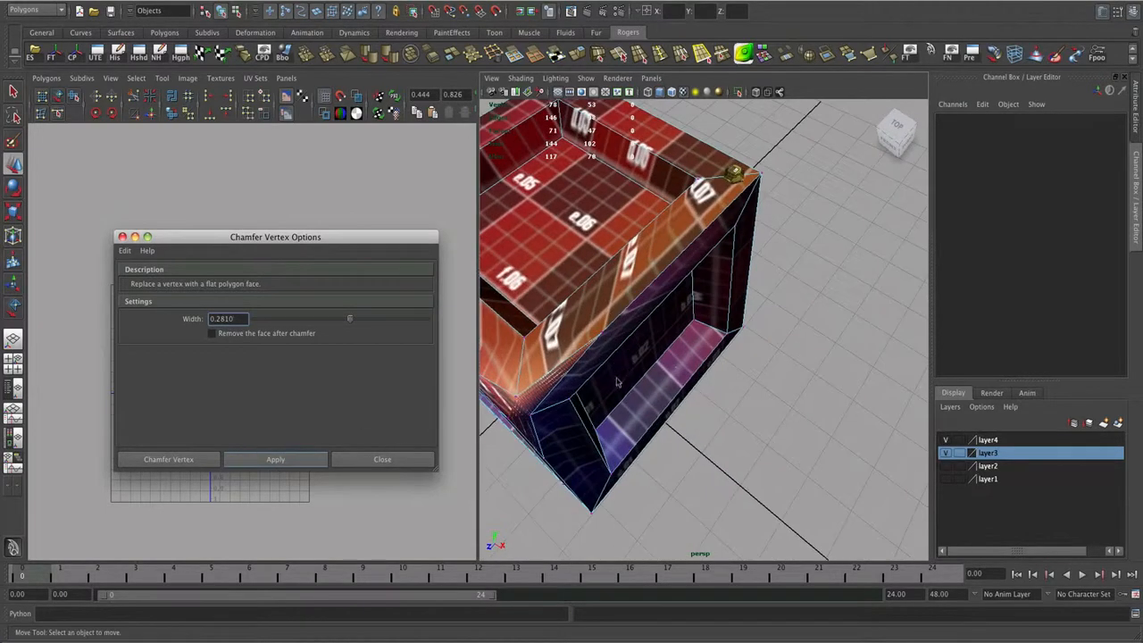
left_click_drag(639, 350, 700, 285, "alt")
middle_click_drag(700, 286, 766, 298, "alt")
left_click_drag(738, 318, 853, 307, "alt")
middle_click_drag(853, 307, 688, 345, "alt")
left_click_drag(688, 345, 707, 342, "alt")
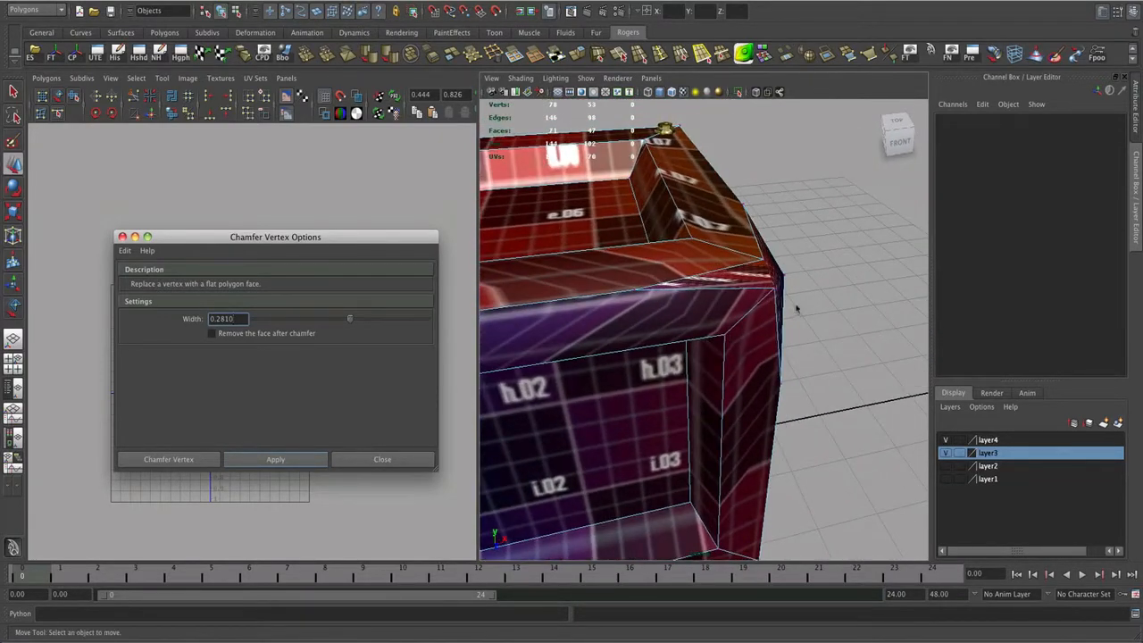
Step: Select vertices of the chamfered corner and adjust them with the Scale and Move tools
left_click_drag(796, 309, 815, 183, "alt")
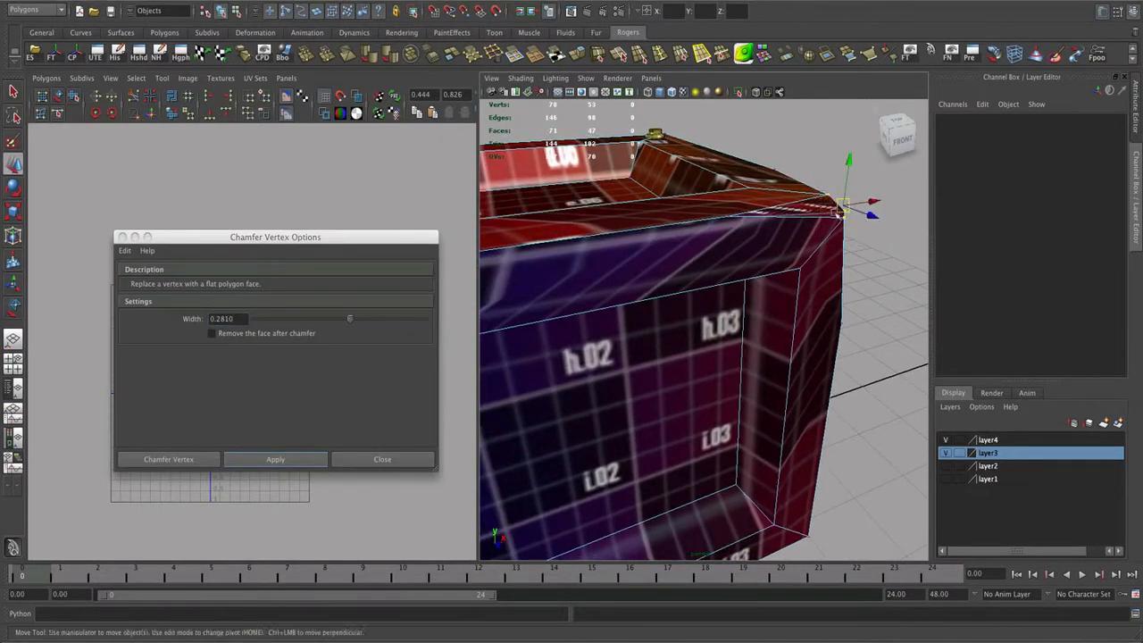
left_click_drag(865, 217, 774, 230, "alt")
key("r")
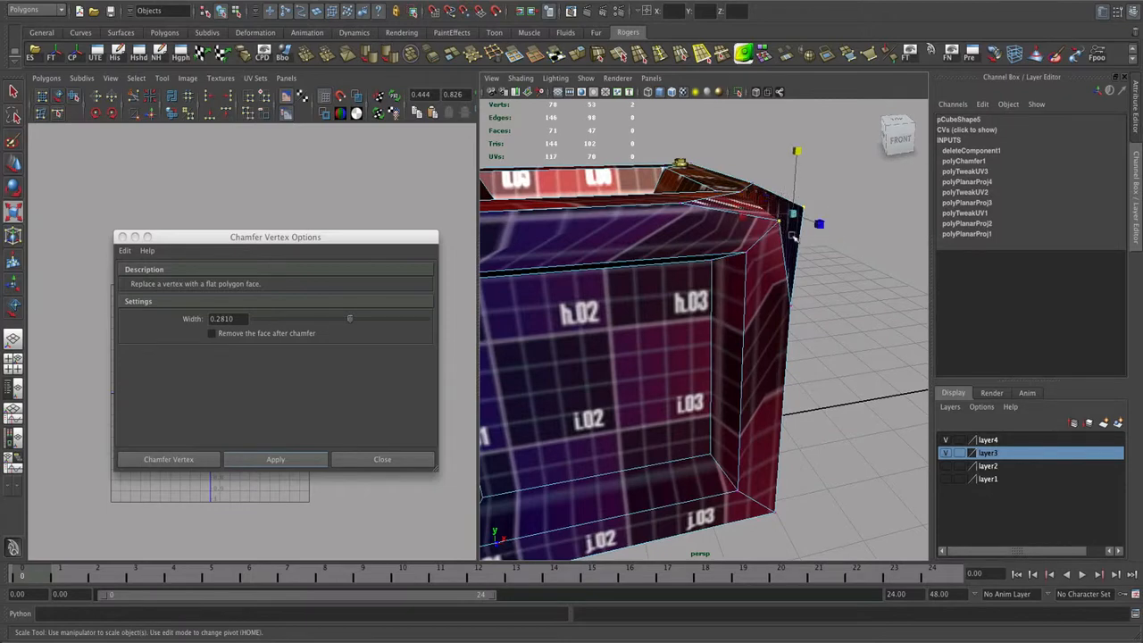
key("w")
Step: Maximize the perspective view, close the Chamfer Vertex options and examine the texture on the chamfered corner face
key("space")
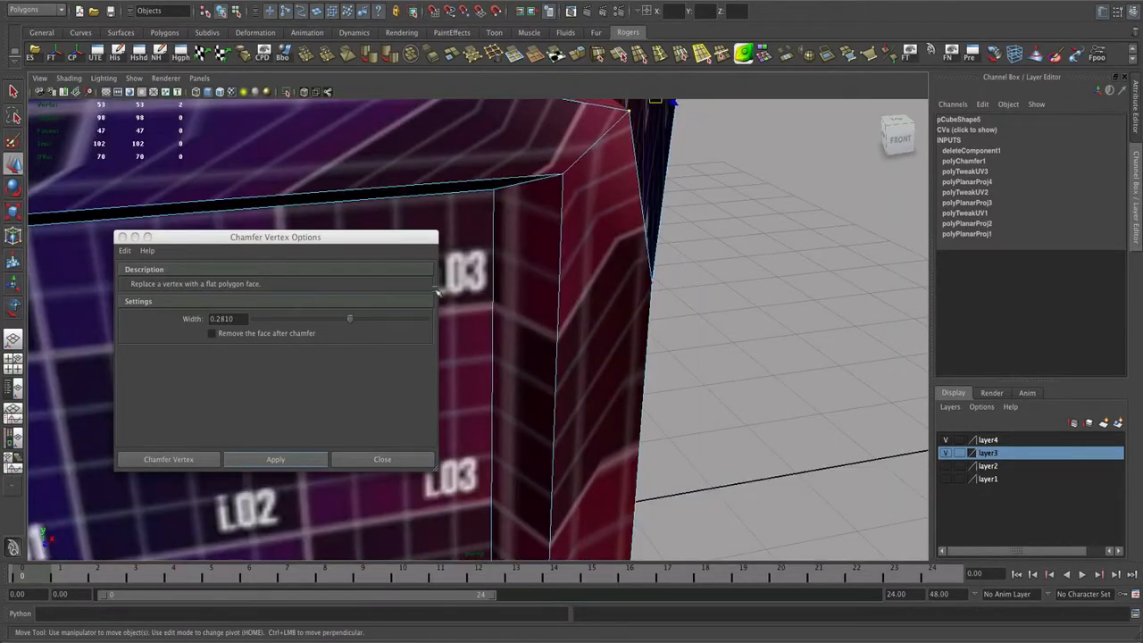
left_click(374, 459)
left_click_drag(426, 426, 521, 354, "alt")
right_click_drag(521, 353, 586, 352, "alt")
left_click(625, 322)
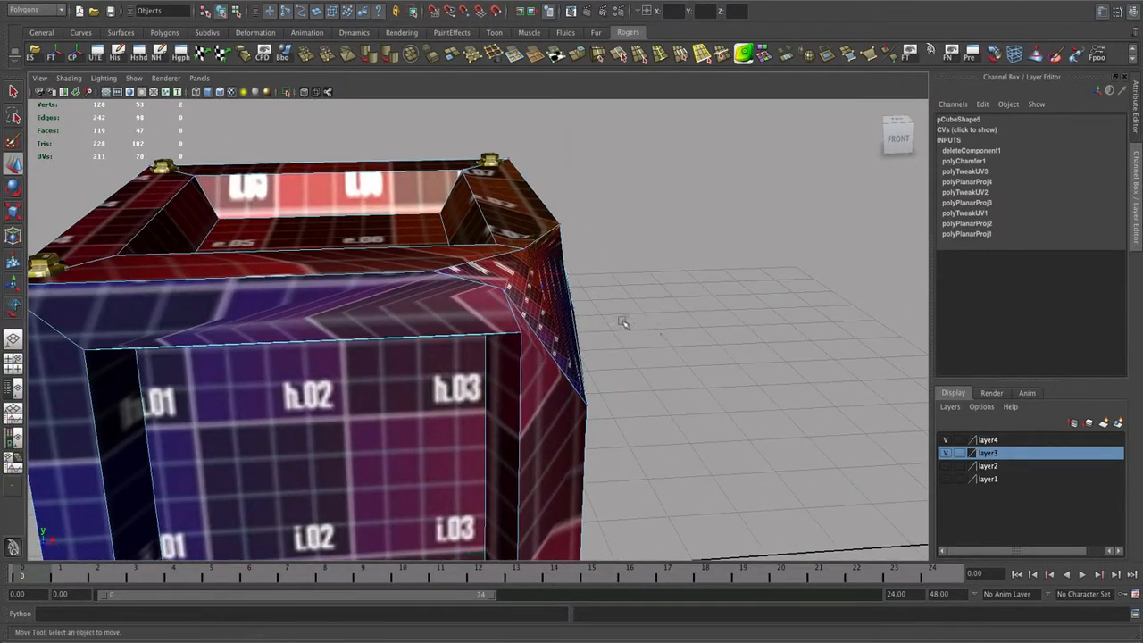
Step: Snap the vertices of the chamfered corner face onto the neighbouring corner vertices of the cube's side frames
left_click(503, 287)
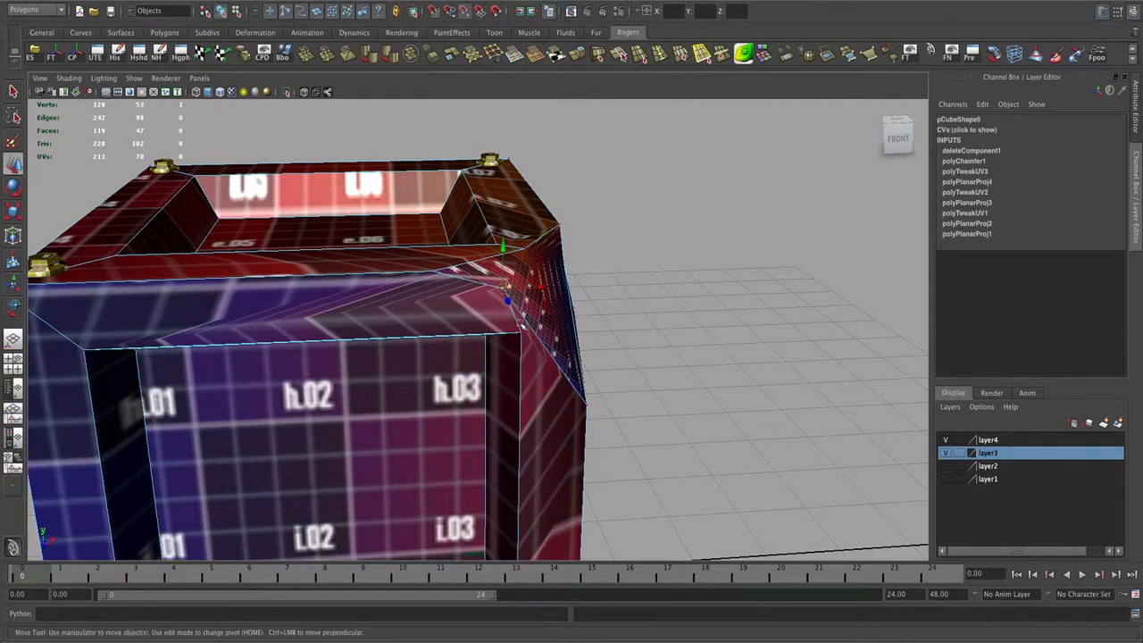
left_click_drag(504, 288, 520, 331)
left_click_drag(572, 324, 458, 309, "alt")
left_click(359, 274)
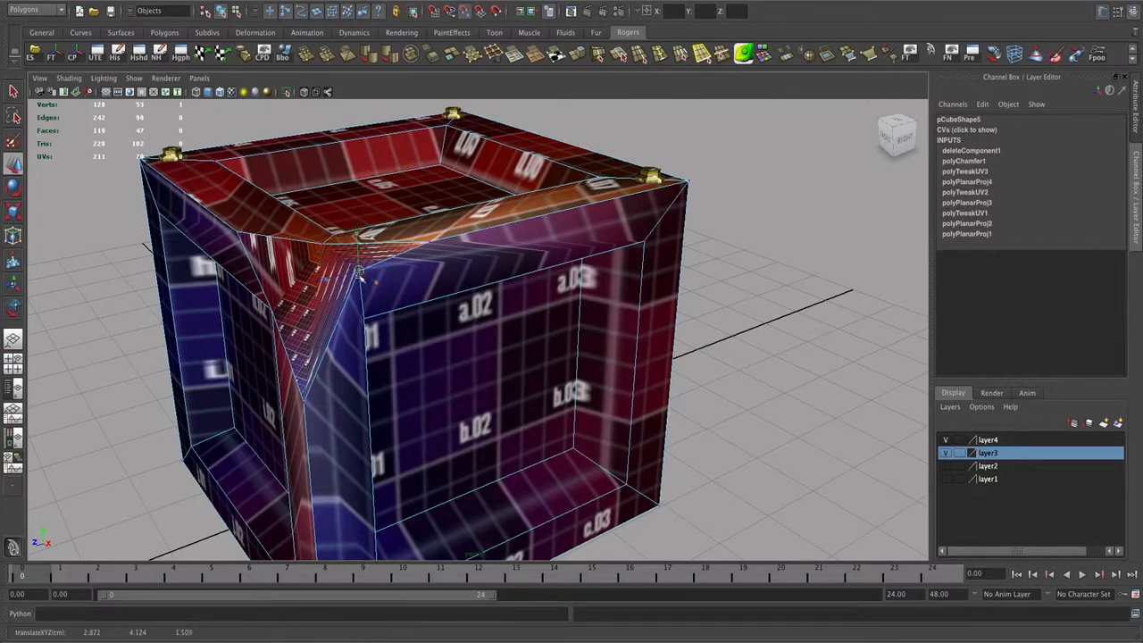
left_click_drag(364, 288, 363, 310)
key("ctrl+z")
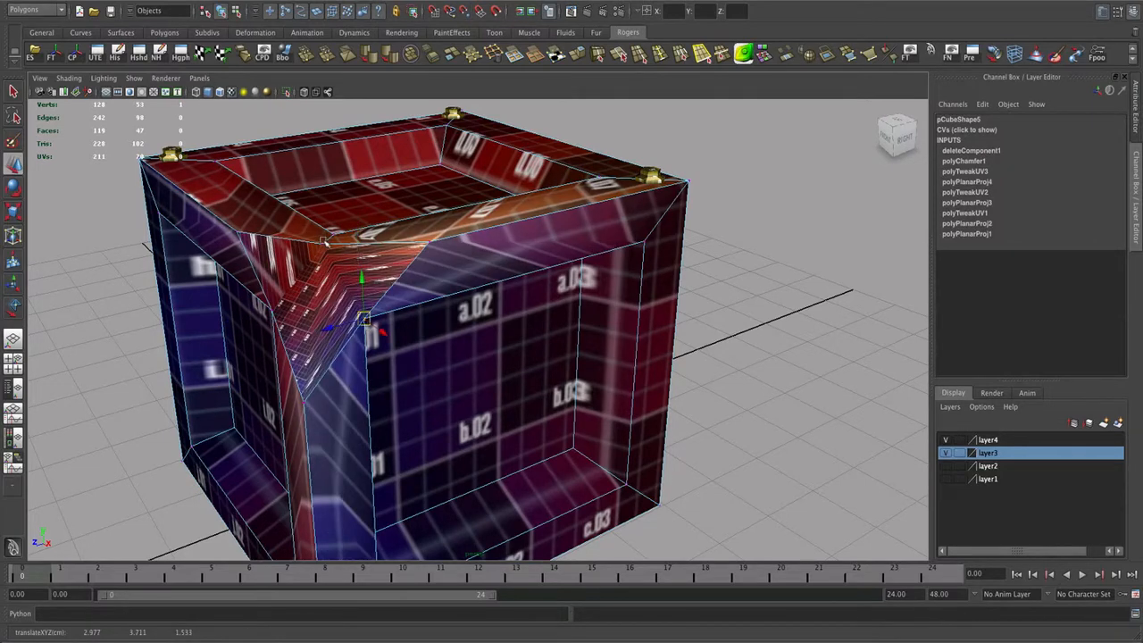
left_click_drag(357, 264, 464, 221, "alt")
Step: Select the vertices around the chamfered corner and merge the overlapping ones
left_click_drag(627, 336, 579, 318, "alt")
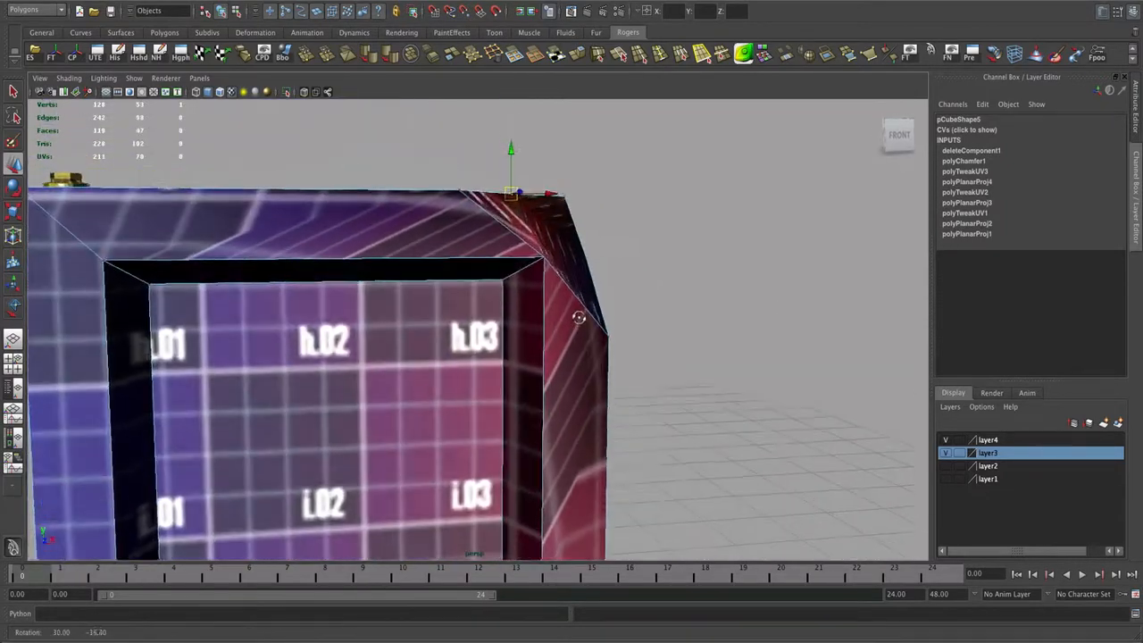
right_click_drag(579, 318, 463, 326, "alt")
left_click_drag(614, 224, 433, 372)
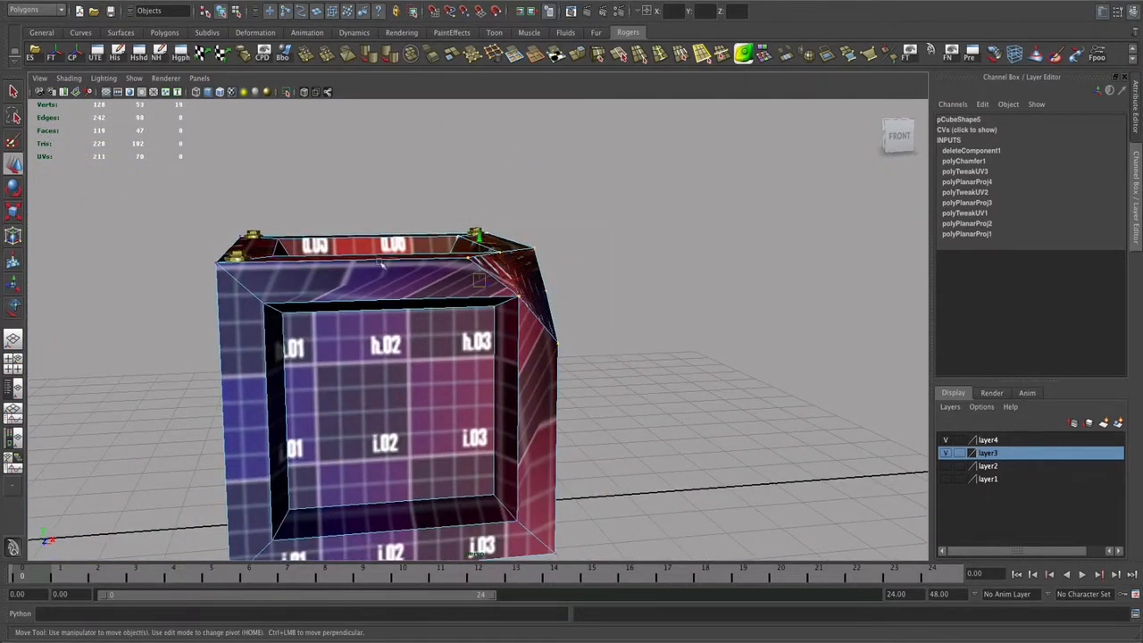
left_click(308, 53)
left_click_drag(550, 211, 511, 297, "alt")
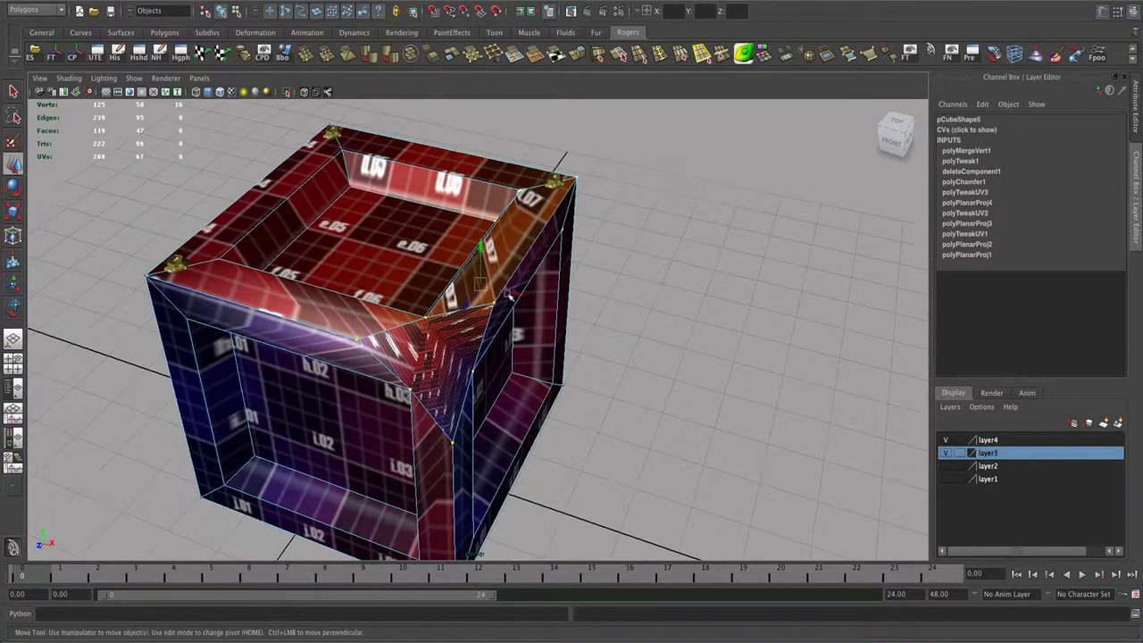
left_click_drag(489, 371, 385, 362, "alt")
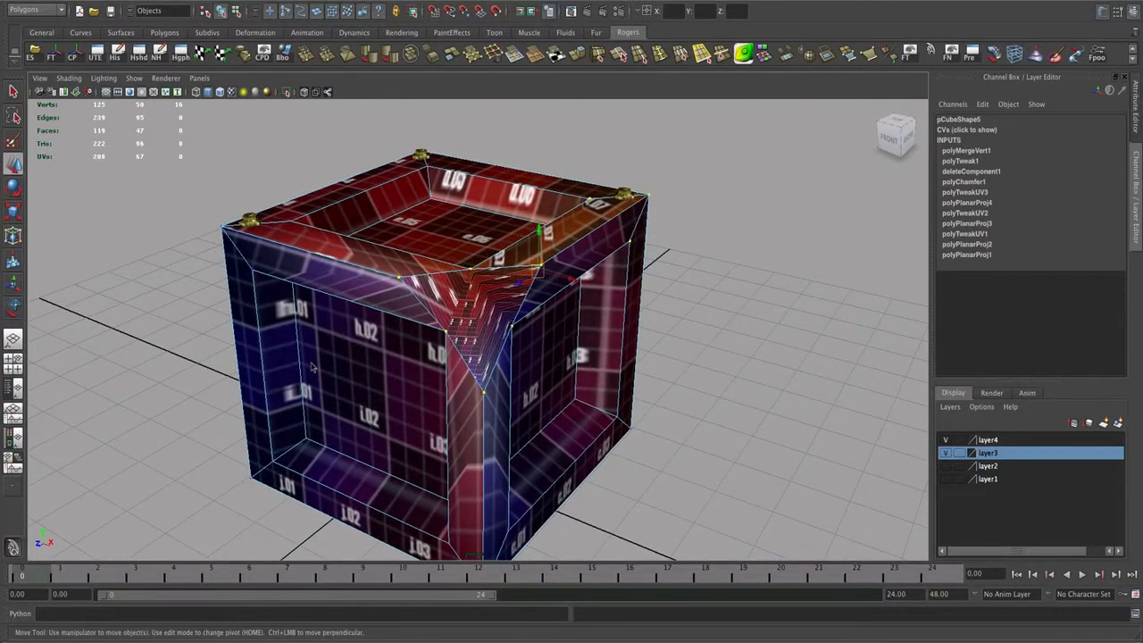
Step: Show the UV Texture Editor beside the perspective view and select all front-side faces, leaving out the chamfered corner face
key("space")
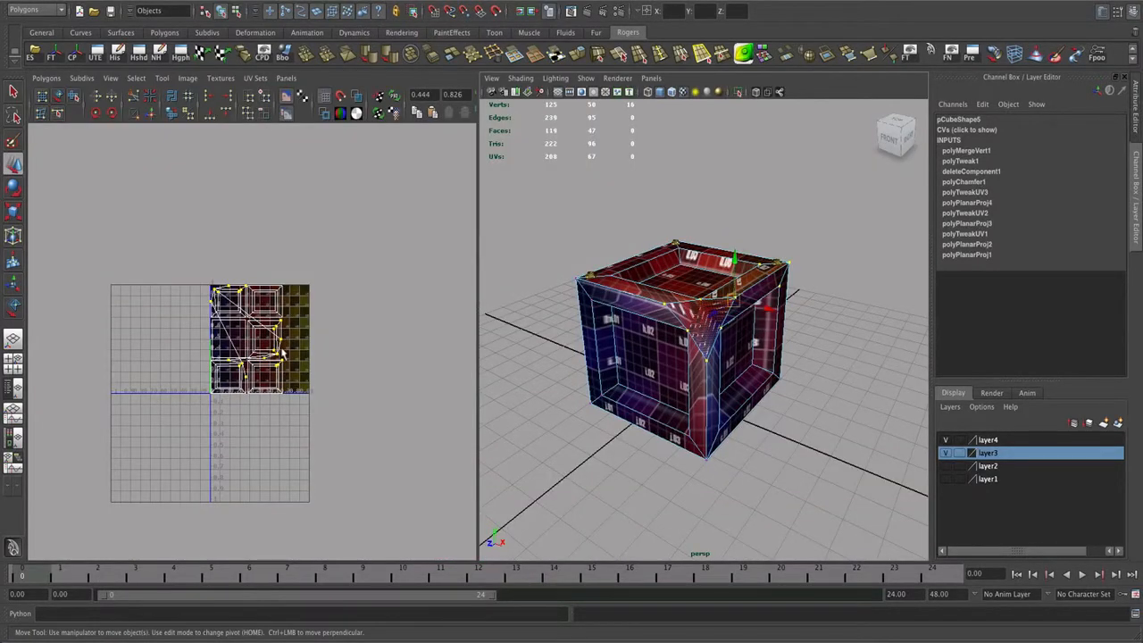
right_click_drag(279, 354, 478, 359, "alt")
right_click_drag(683, 342, 759, 343, "alt")
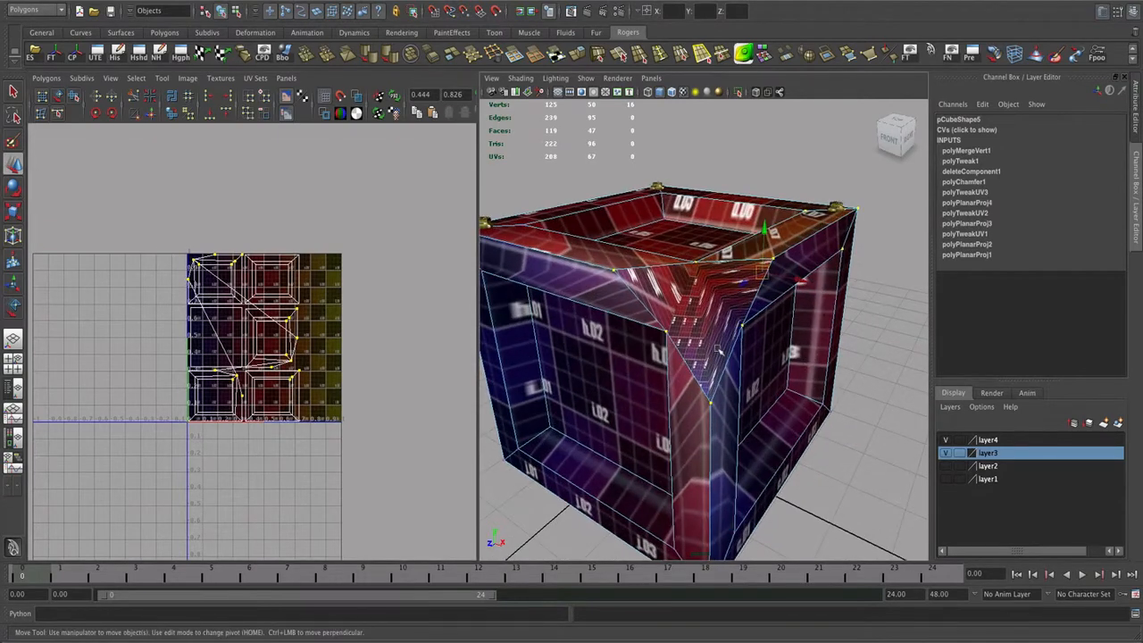
left_click_drag(759, 343, 831, 359, "alt")
right_click_drag(830, 359, 691, 350, "alt")
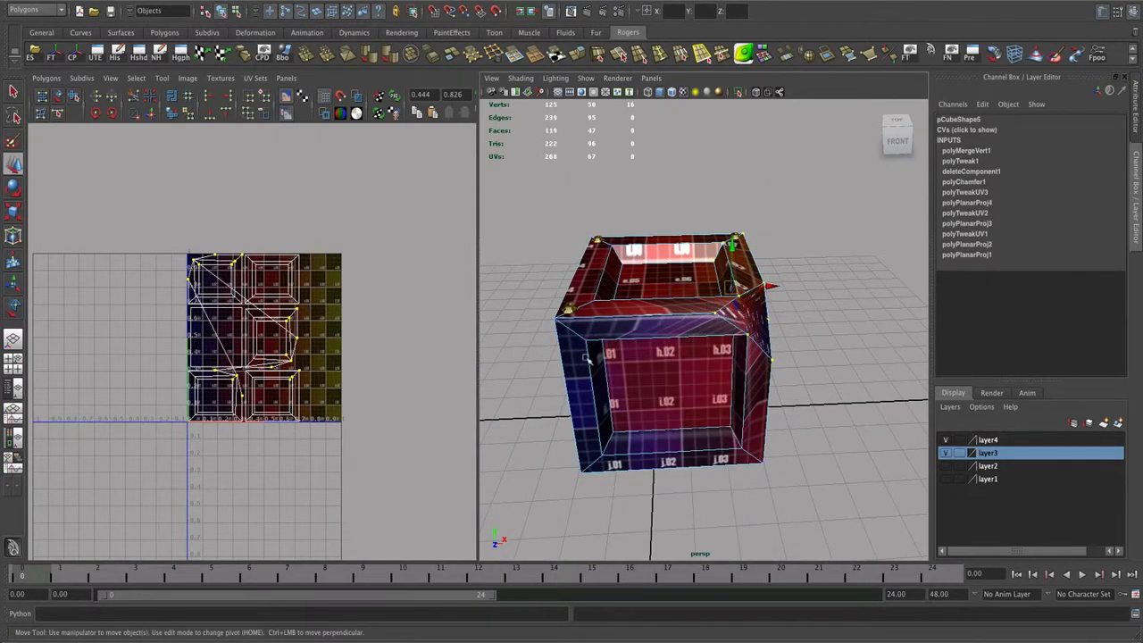
left_click_drag(587, 359, 633, 345, "alt")
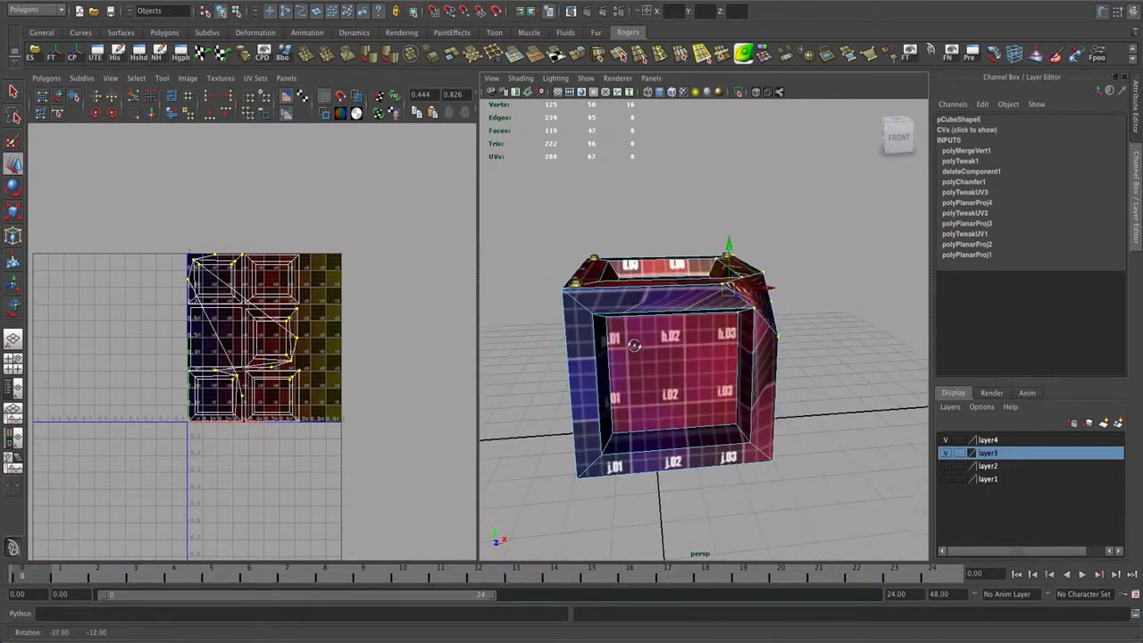
left_click(668, 354)
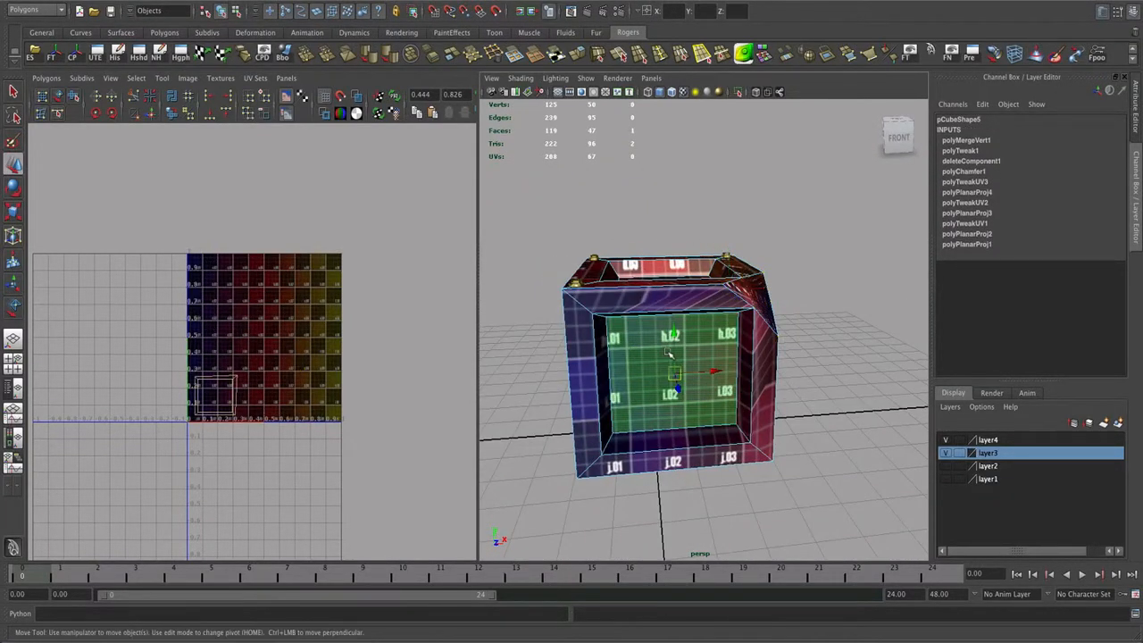
key("shift+period")
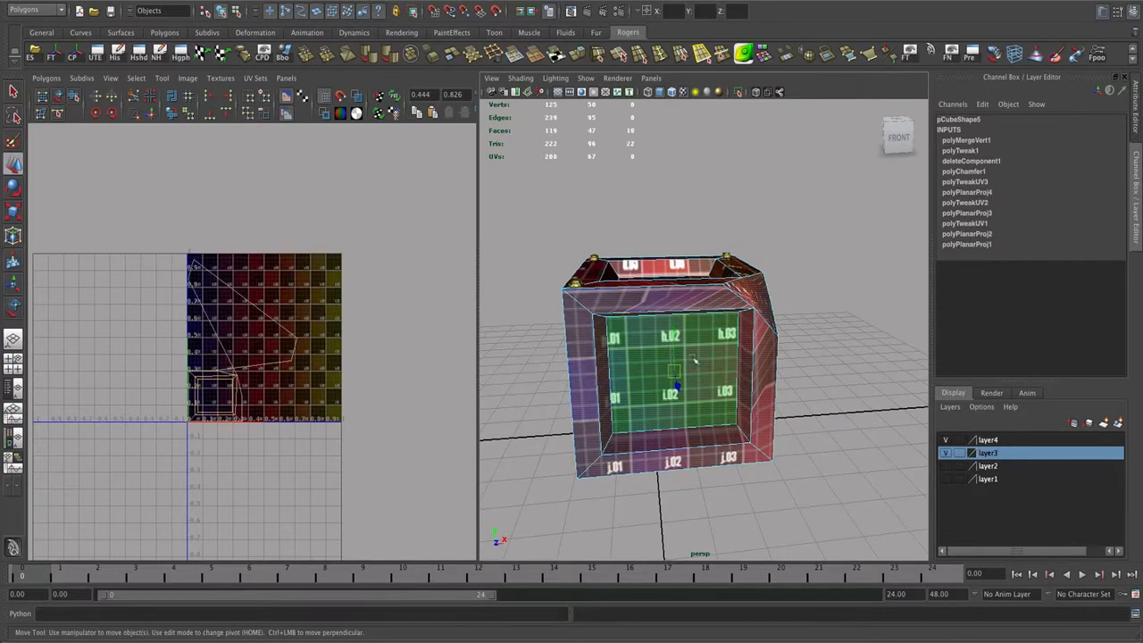
left_click_drag(814, 385, 726, 420, "alt")
left_click(708, 338, "ctrl")
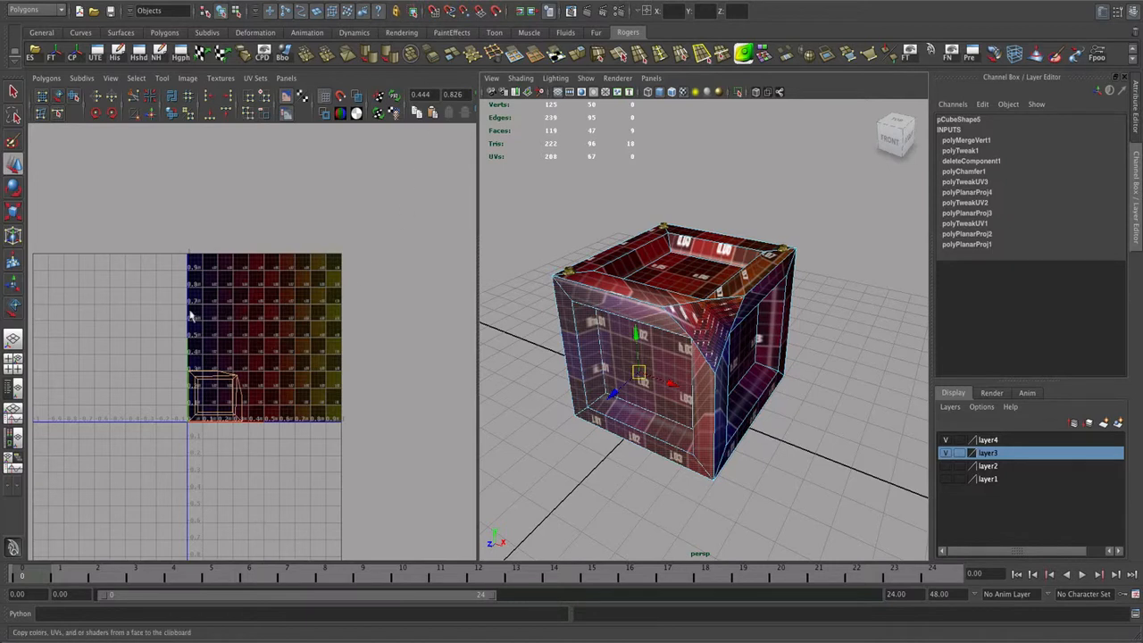
left_click(59, 96)
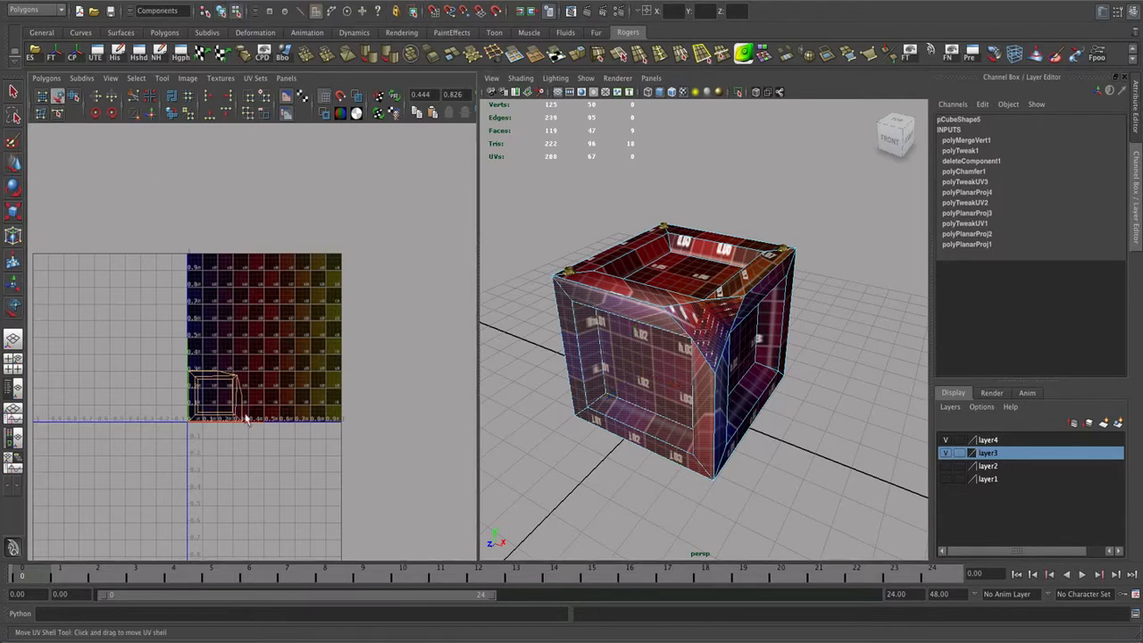
left_click(247, 420)
left_click(224, 445)
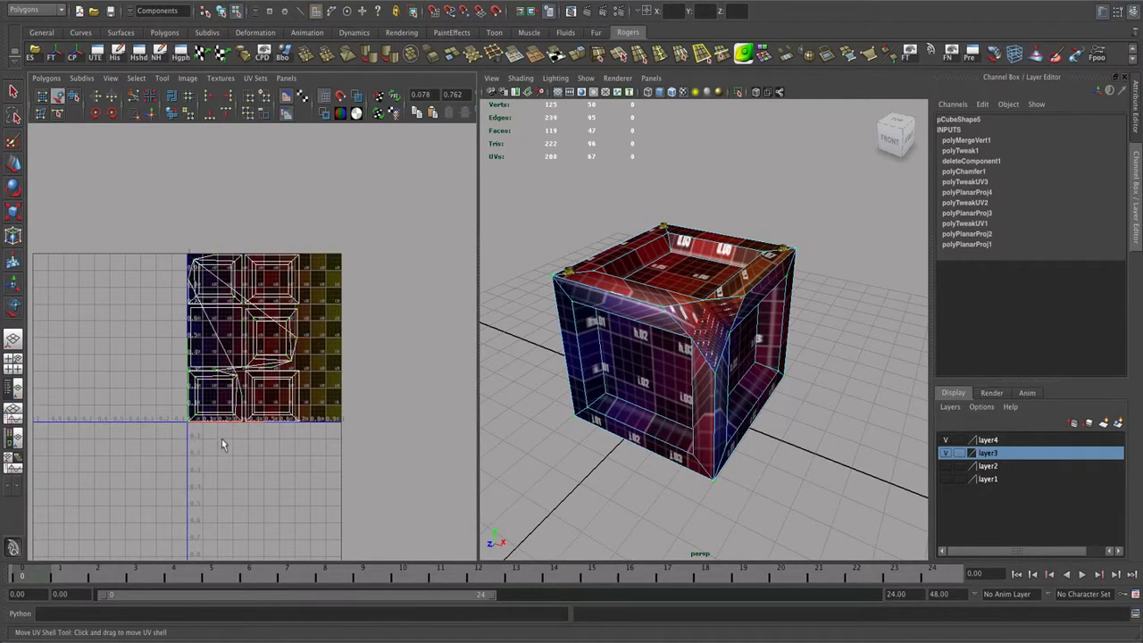
left_click(224, 425)
key("ctrl+z")
key("ctrl+z")
key("ctrl+z")
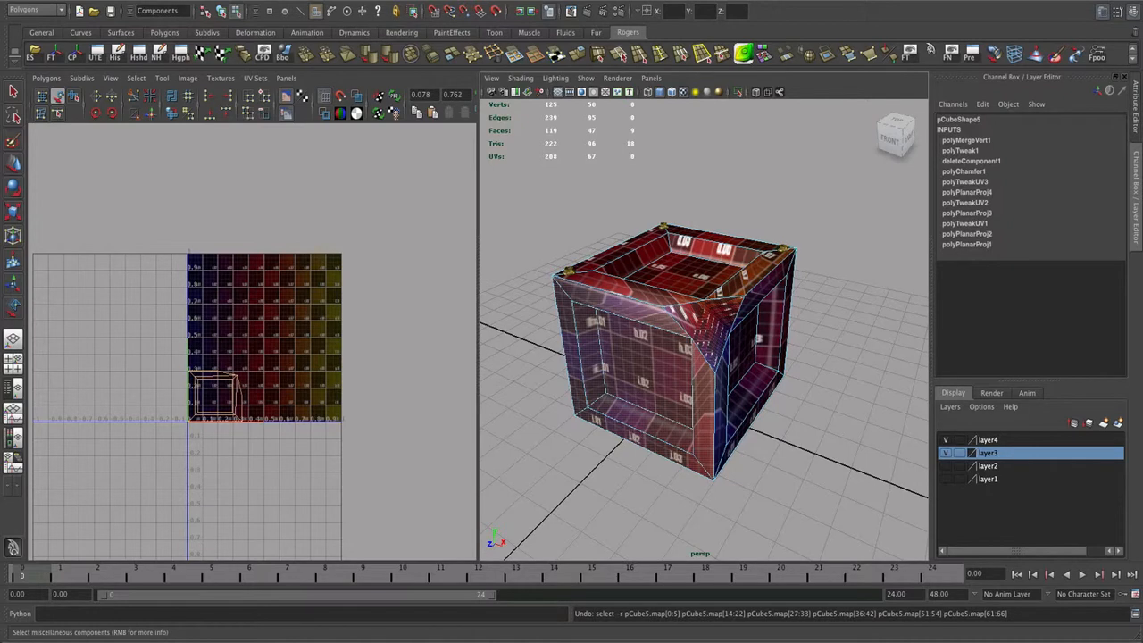
Step: Open the Planar Mapping options and add the recessed face on the cube's back side to the selection
left_click(563, 0)
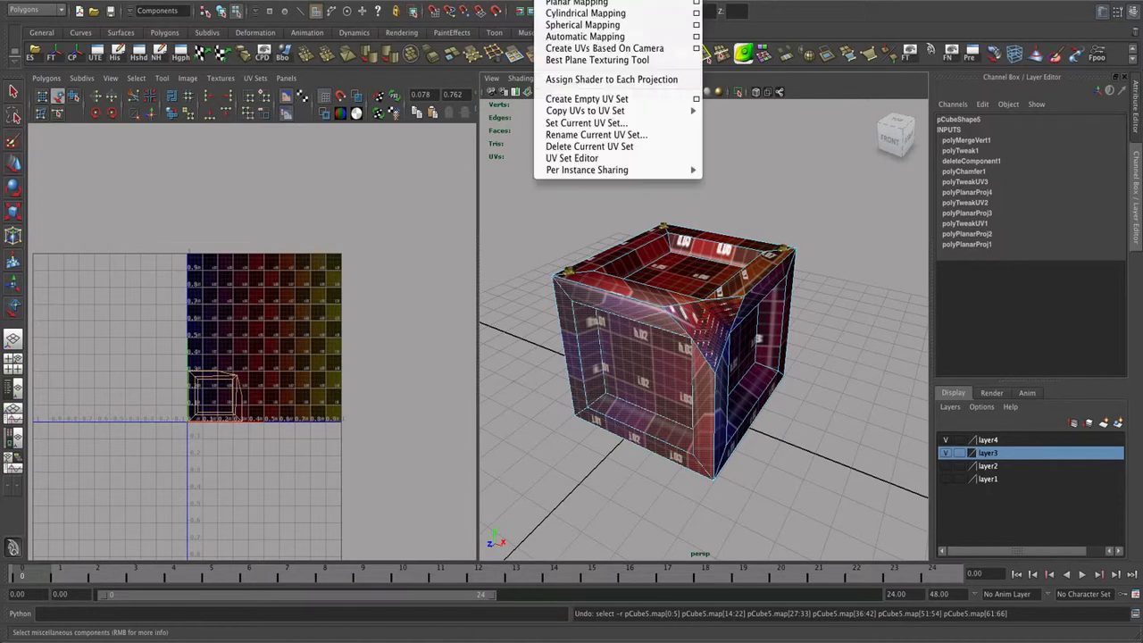
left_click(697, 3)
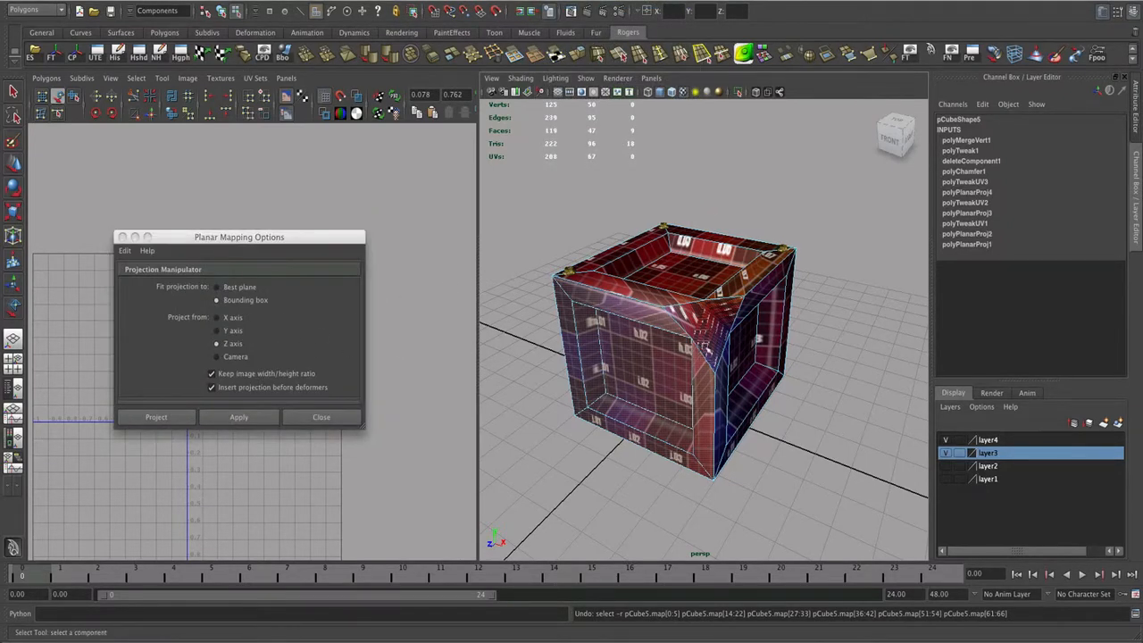
left_click_drag(675, 347, 829, 345, "alt")
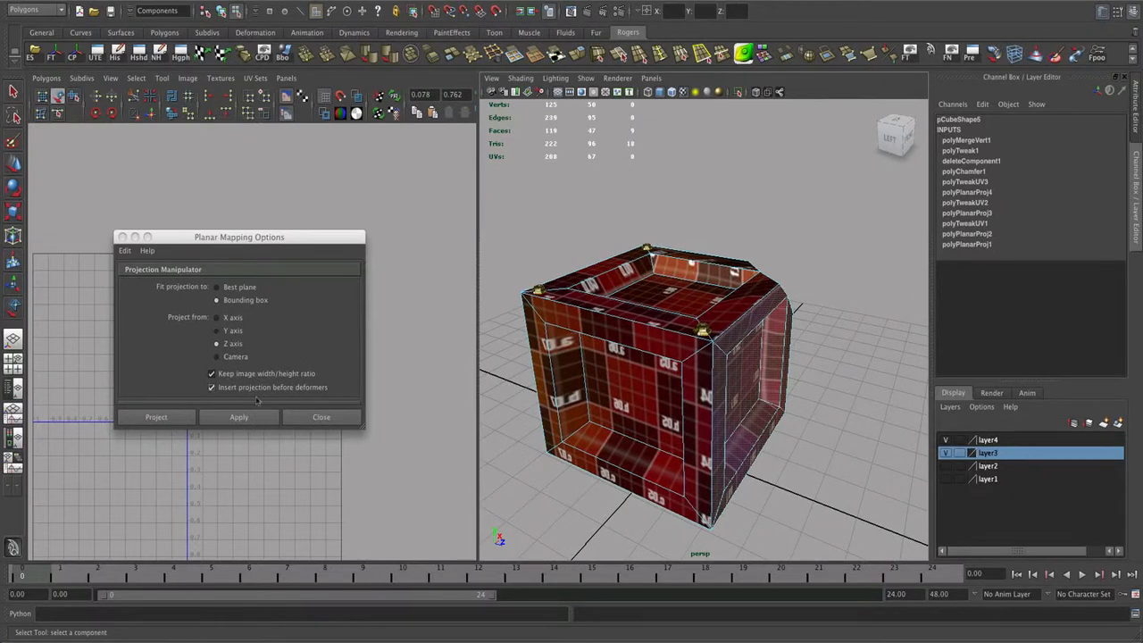
left_click_drag(634, 371, 760, 365, "alt")
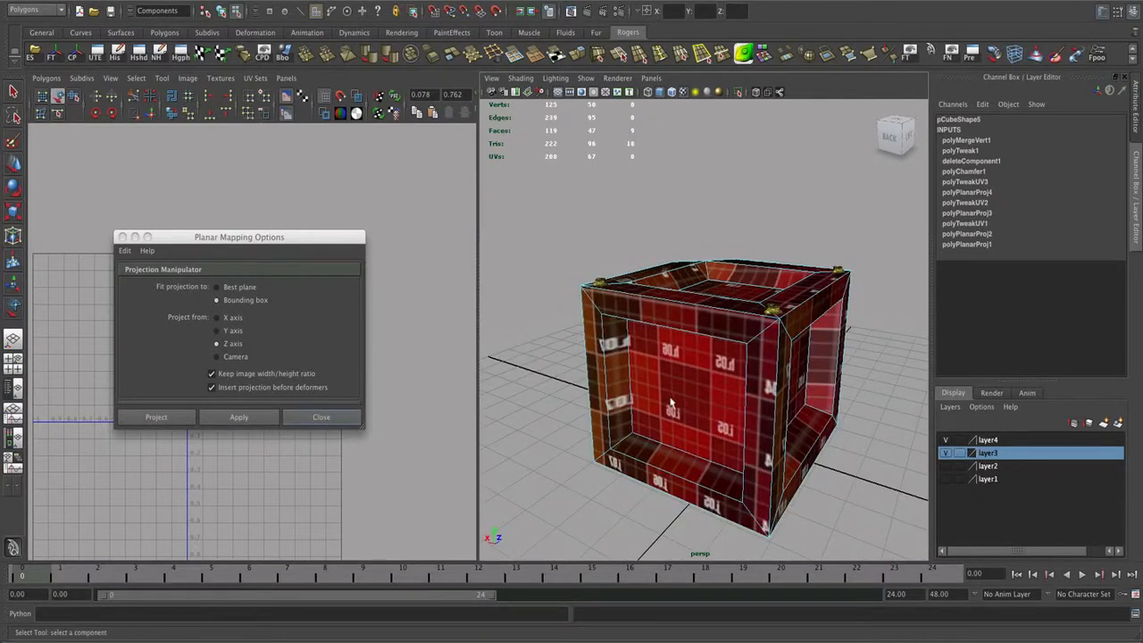
left_click(672, 403, "shift")
left_click_drag(780, 409, 710, 409, "alt")
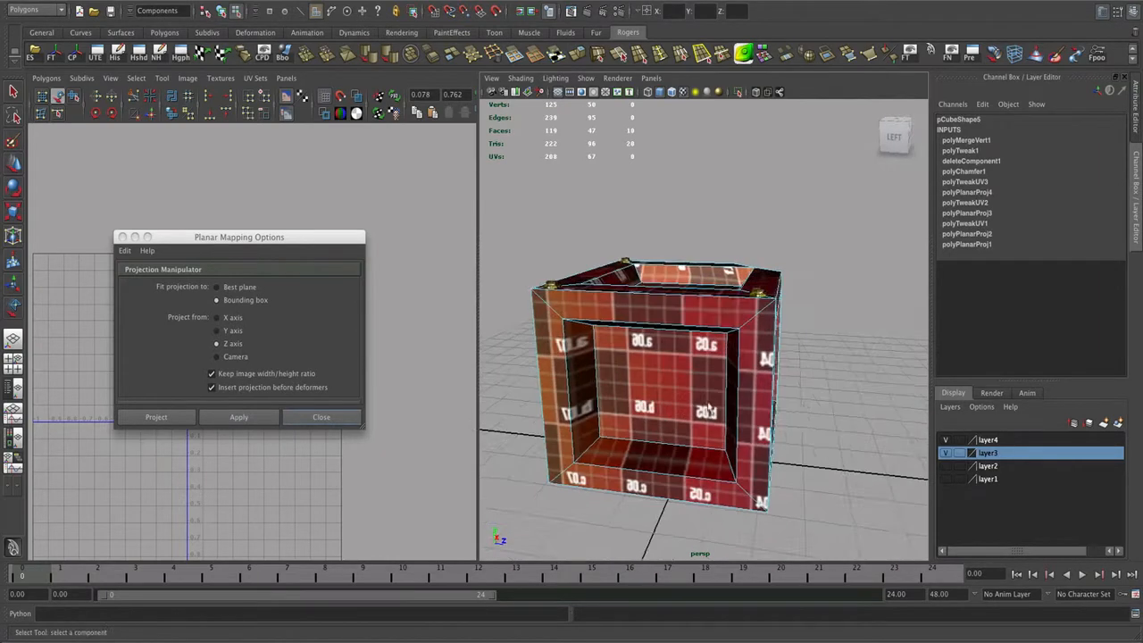
Step: Grow the selection over the whole front and back sides and deselect the chamfered corner face
left_click(819, 412)
left_click_drag(817, 411, 852, 368, "alt")
left_click(685, 391)
left_click(699, 406, "shift")
key("shift+period")
key("shift+period")
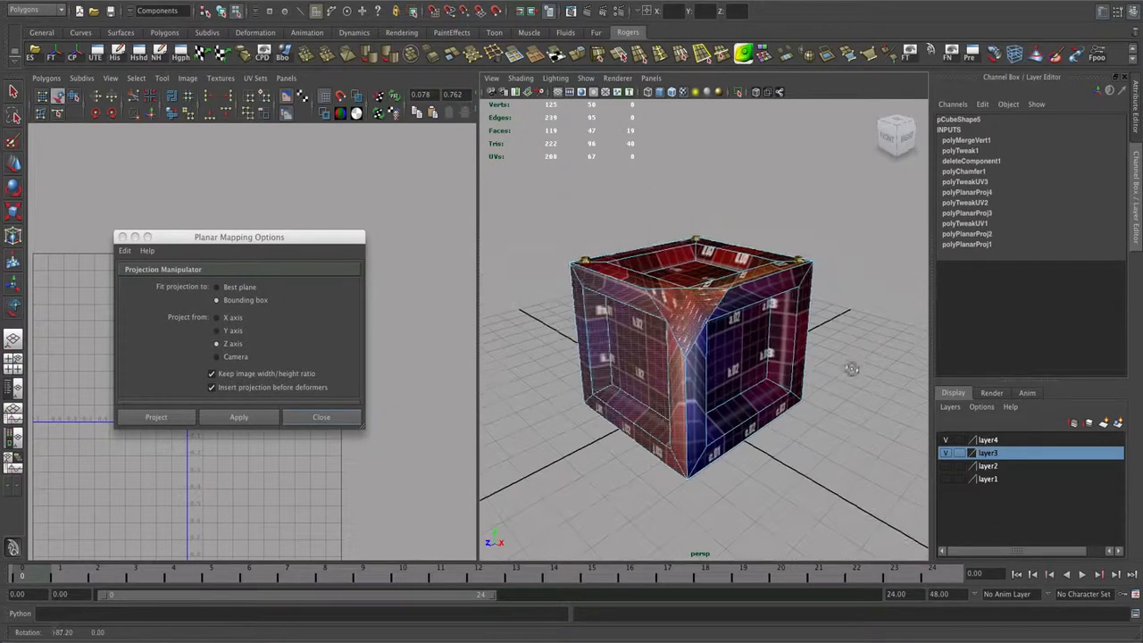
left_click(691, 308, "ctrl")
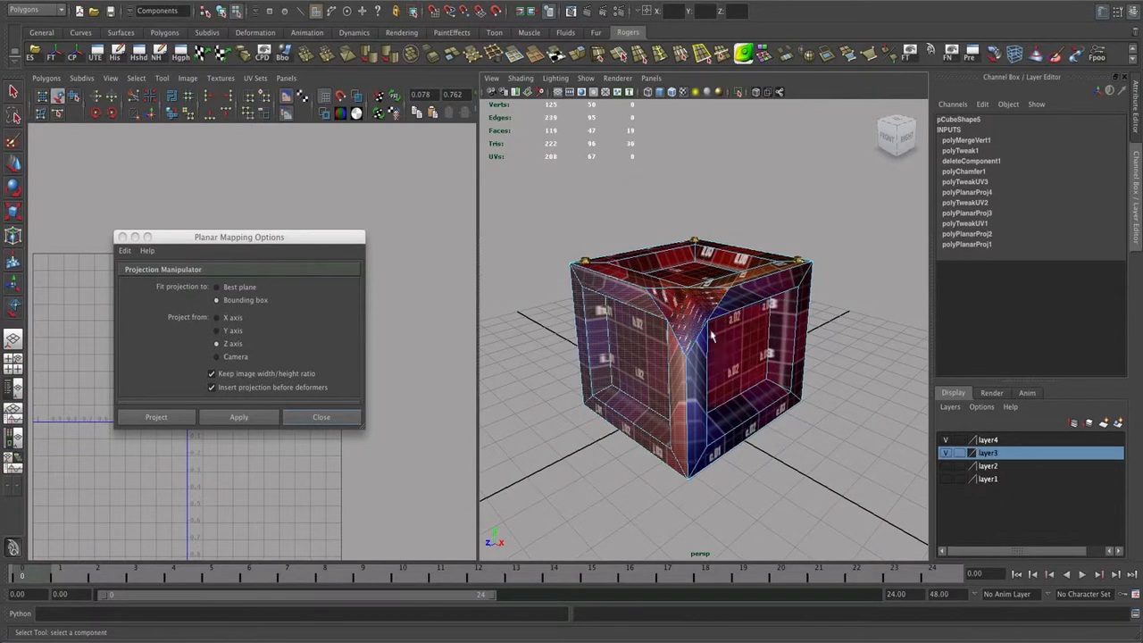
Step: Planar map the front and back faces from the Z axis and move their UVs outside the texture square
left_click(238, 418)
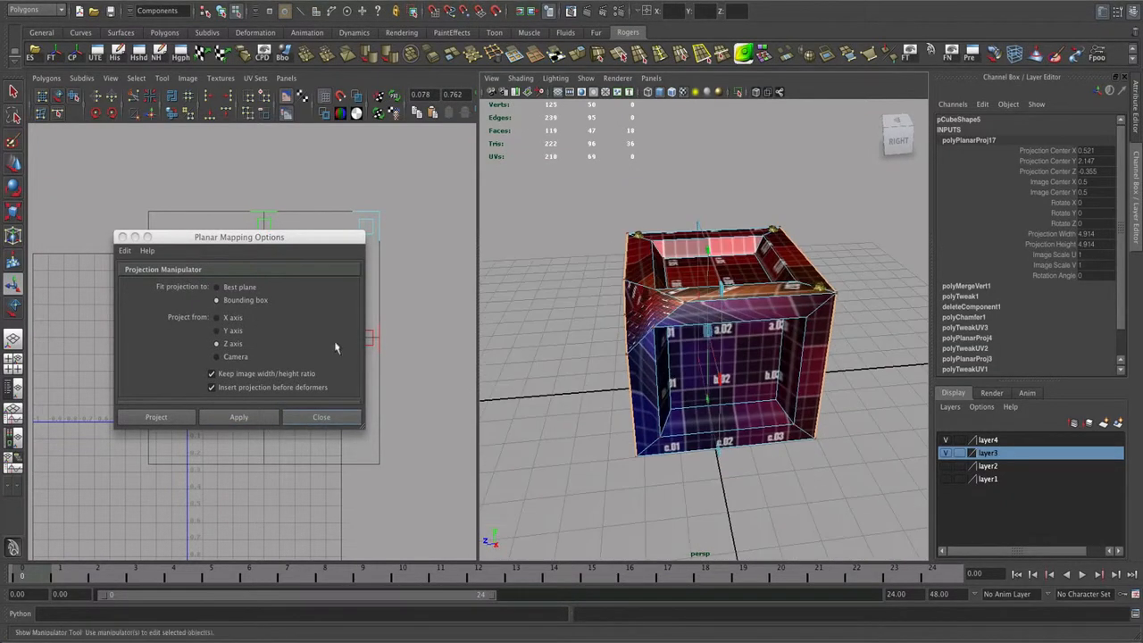
left_click_drag(260, 241, 961, 420)
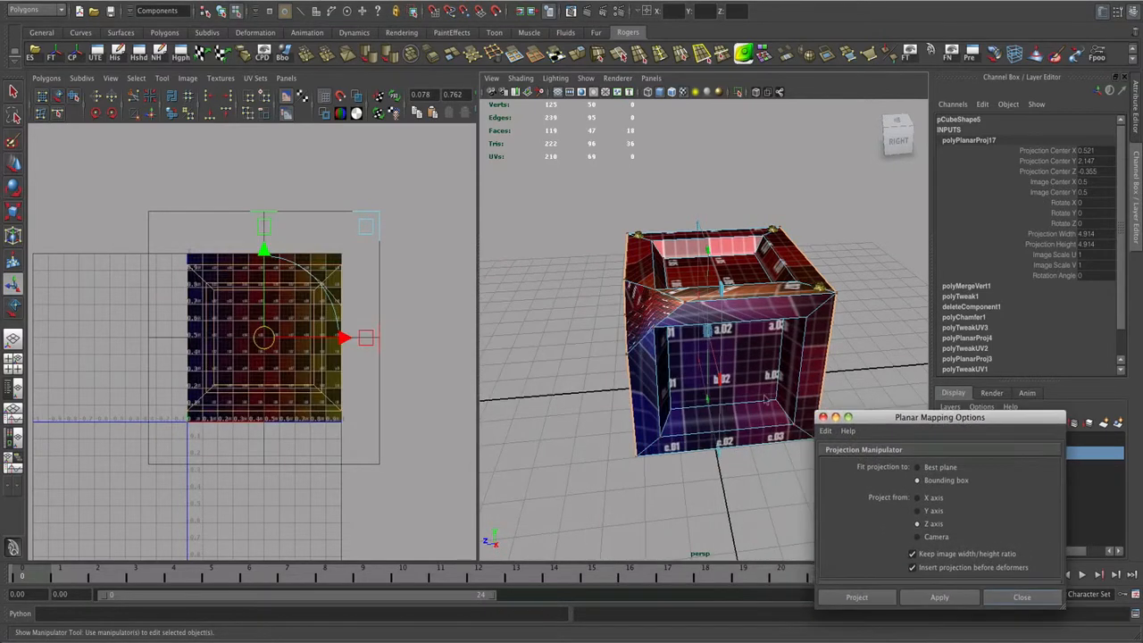
left_click_drag(267, 341, 78, 183)
middle_click_drag(250, 302, 317, 356, "alt")
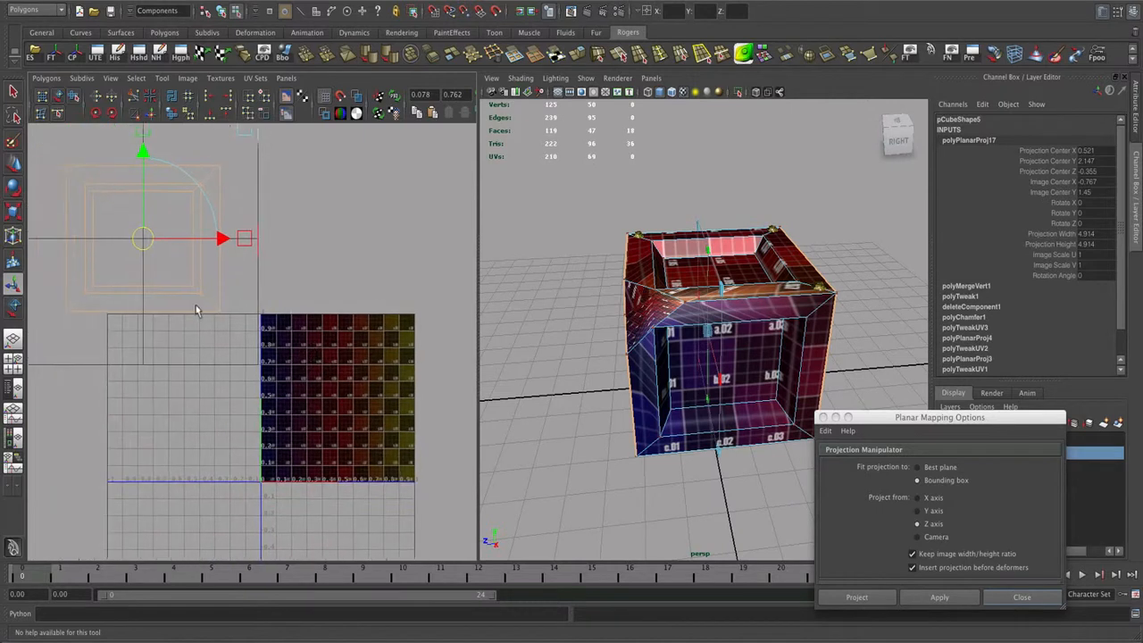
right_click_drag(196, 306, 146, 231, "alt")
Step: Separate the overlapping front and back UV shells by moving one directly below the other with the Move UV Shell Tool
left_click(58, 96)
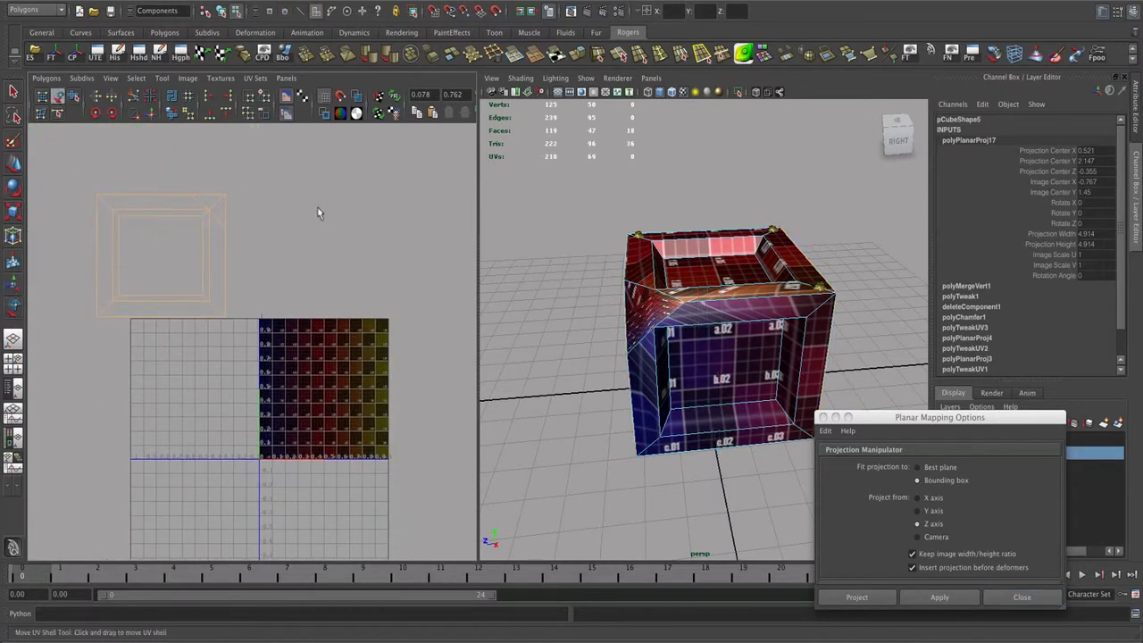
left_click(214, 248)
left_click_drag(151, 260, 216, 396)
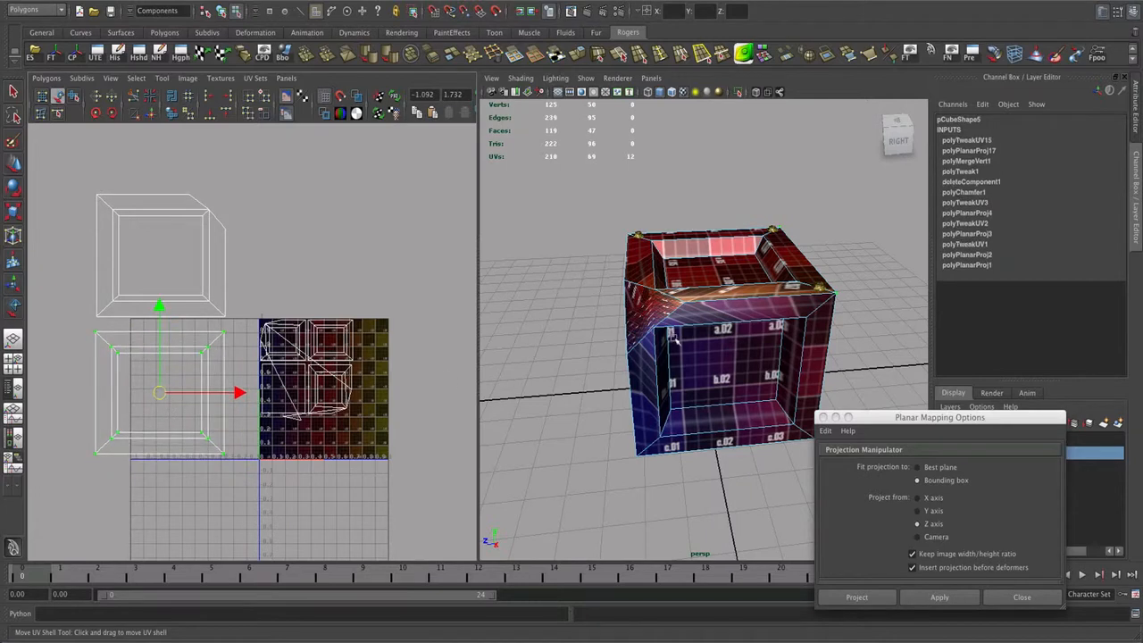
left_click(593, 271)
key("w")
Step: Select the recessed faces on the cube's right and left sides and grow the selection twice to cover both sides
left_click_drag(725, 326, 685, 326, "alt")
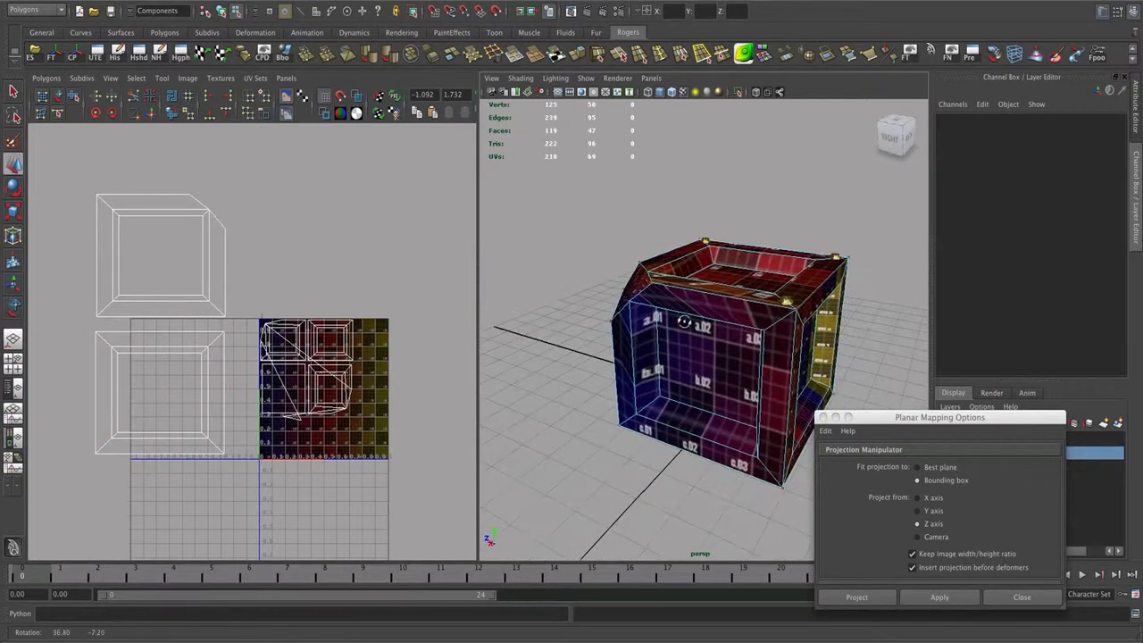
right_click_drag(697, 364, 702, 391)
left_click(705, 369)
left_click_drag(793, 370, 637, 389, "alt")
left_click(688, 385, "shift")
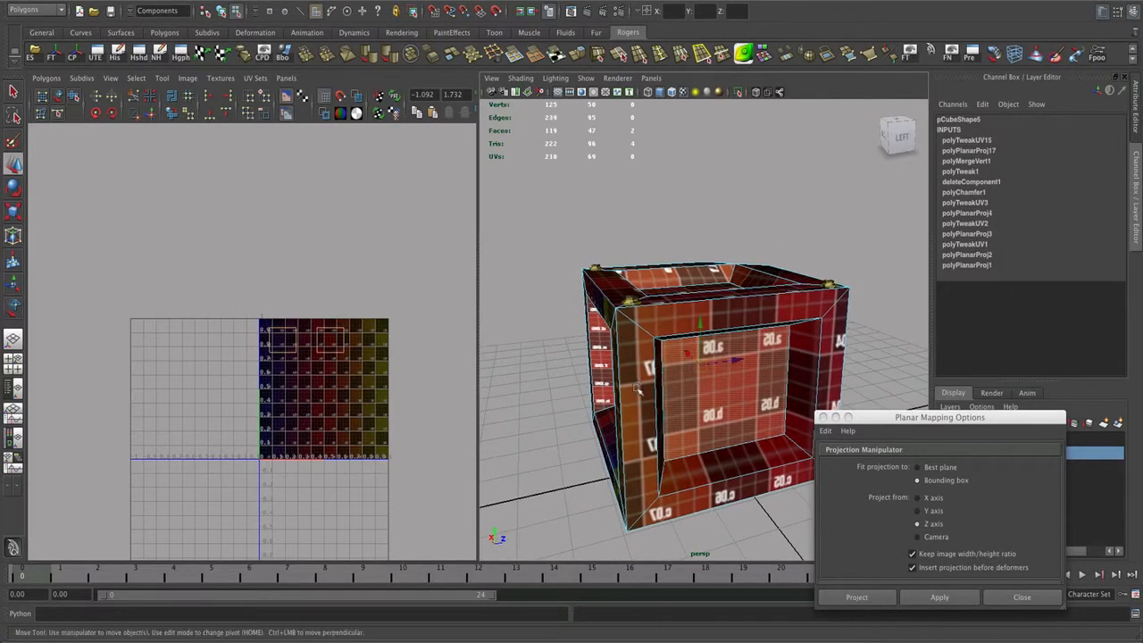
key("shift+period")
key("shift+period")
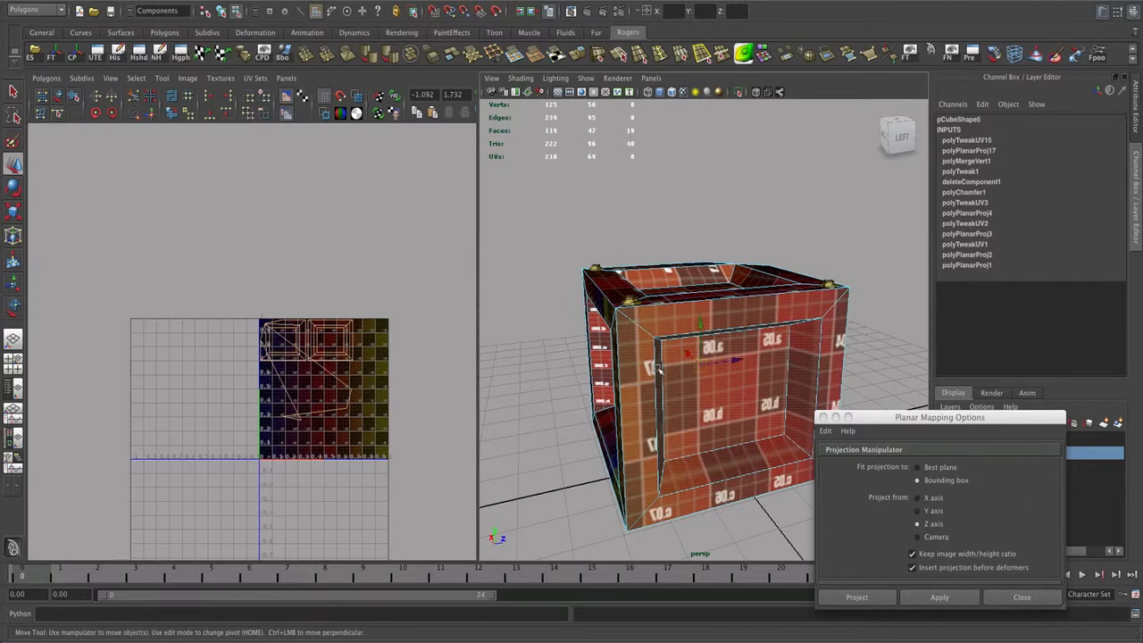
Step: Exclude the chamfered corner face from the selection and planar map the right and left sides from the X axis
left_click_drag(673, 368, 896, 370, "alt")
left_click_drag(626, 310, 687, 327, "alt")
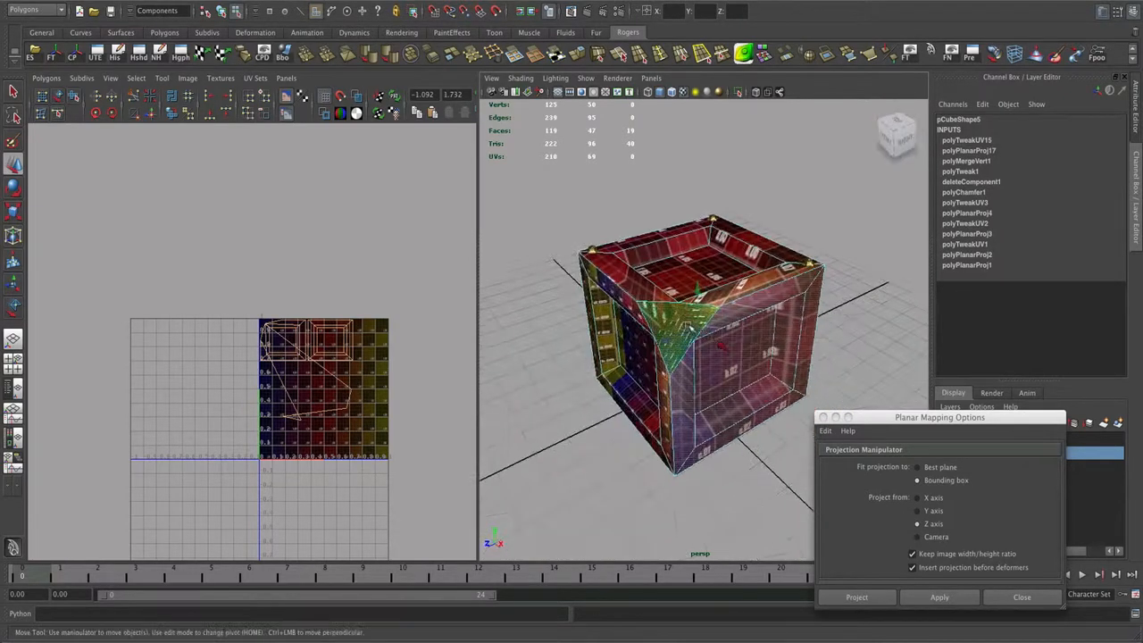
left_click(925, 507)
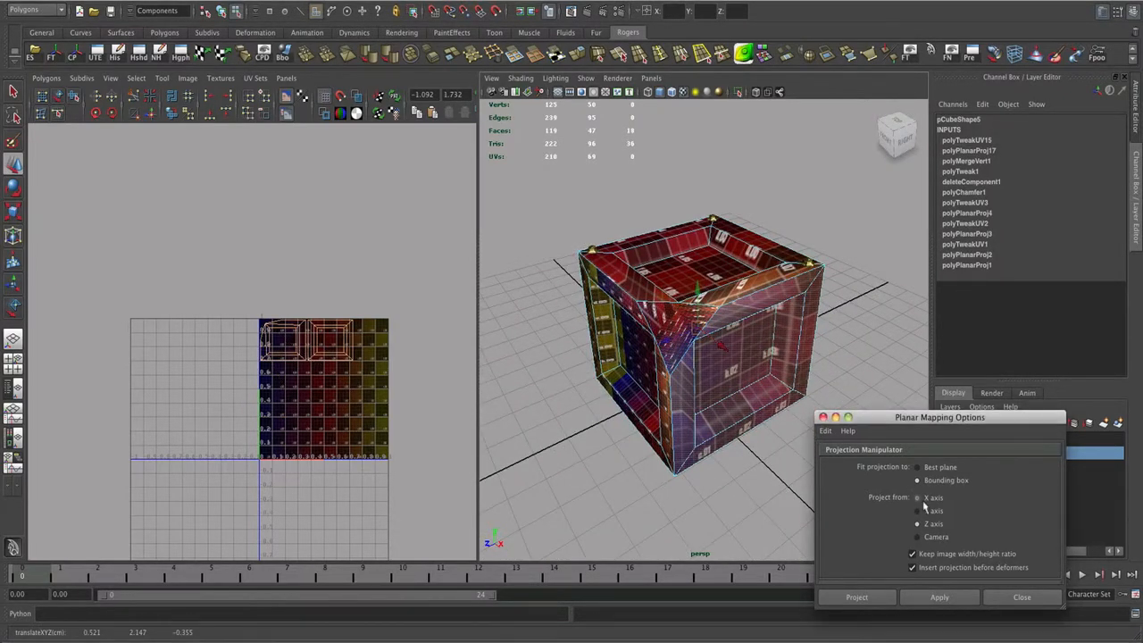
left_click(940, 595)
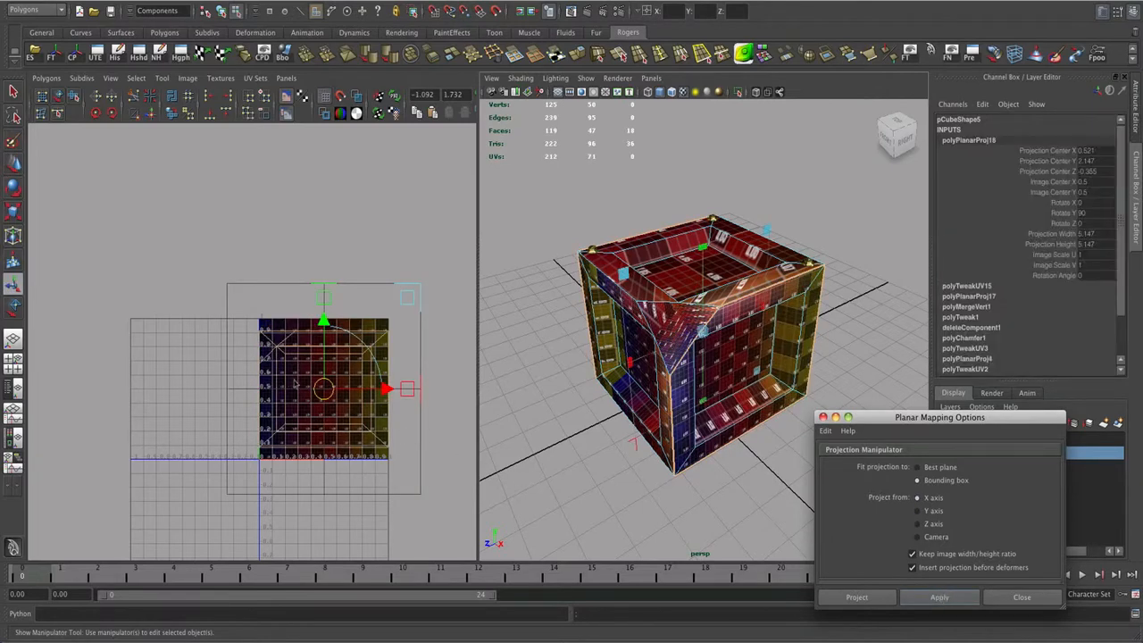
Step: Move the right and left side UVs above the texture square and separate the overlapping shells with the Move UV Shell Tool
left_click_drag(324, 323, 323, 184)
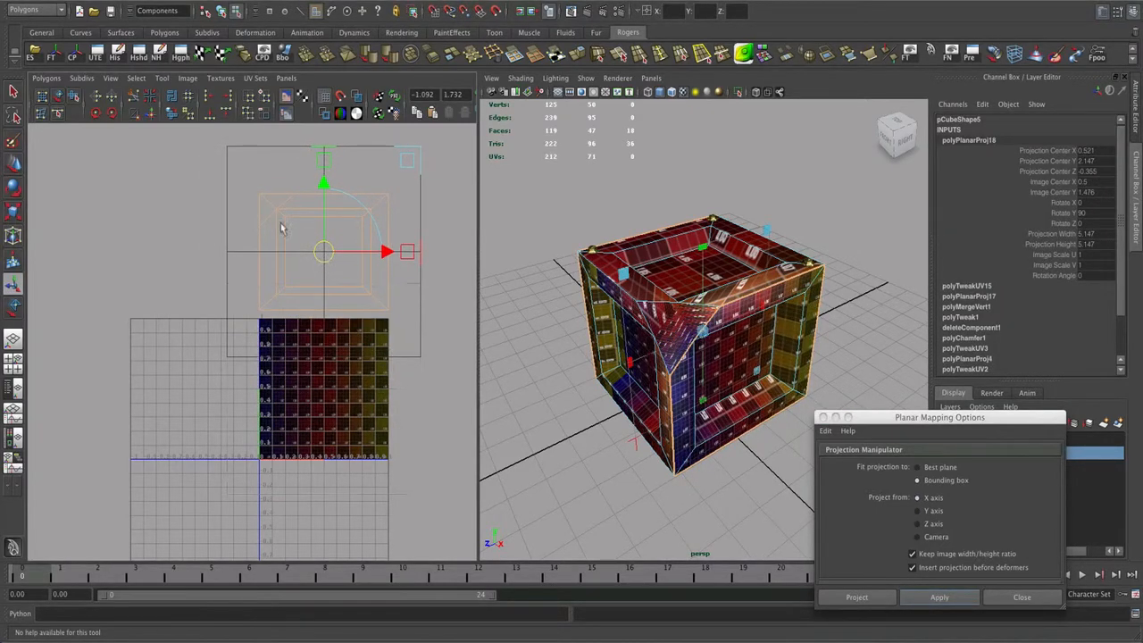
left_click(58, 95)
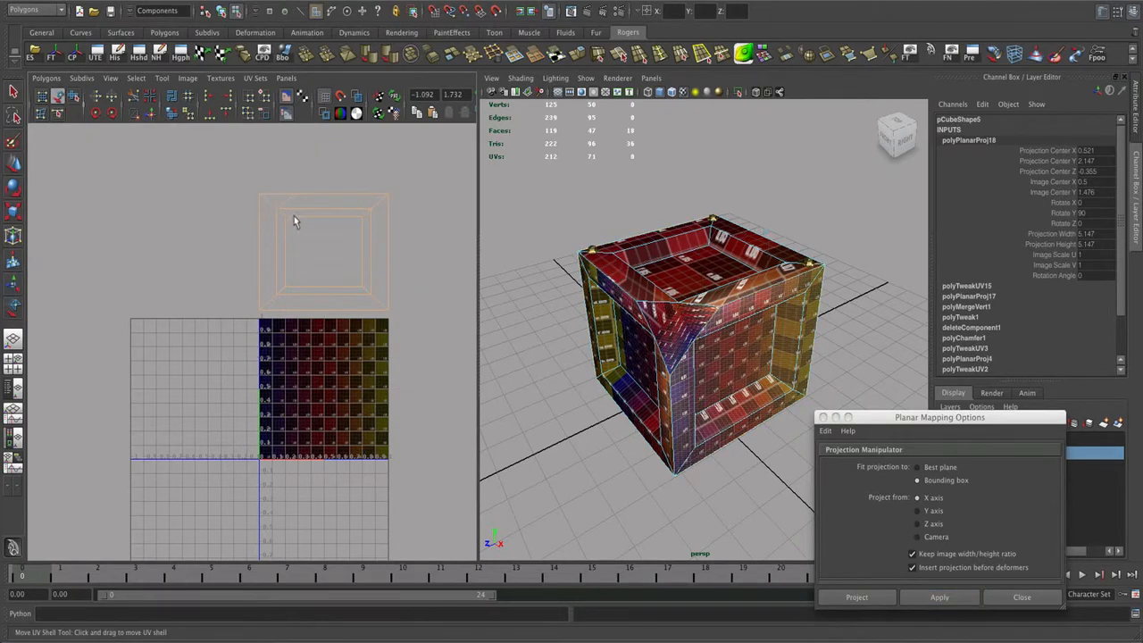
left_click(303, 253)
left_click_drag(323, 261, 161, 130)
Step: Select the recessed face on top of the cube and grow the selection twice to cover the whole top side
left_click_drag(763, 402, 676, 316, "alt")
right_click_drag(725, 287, 725, 325)
key("w")
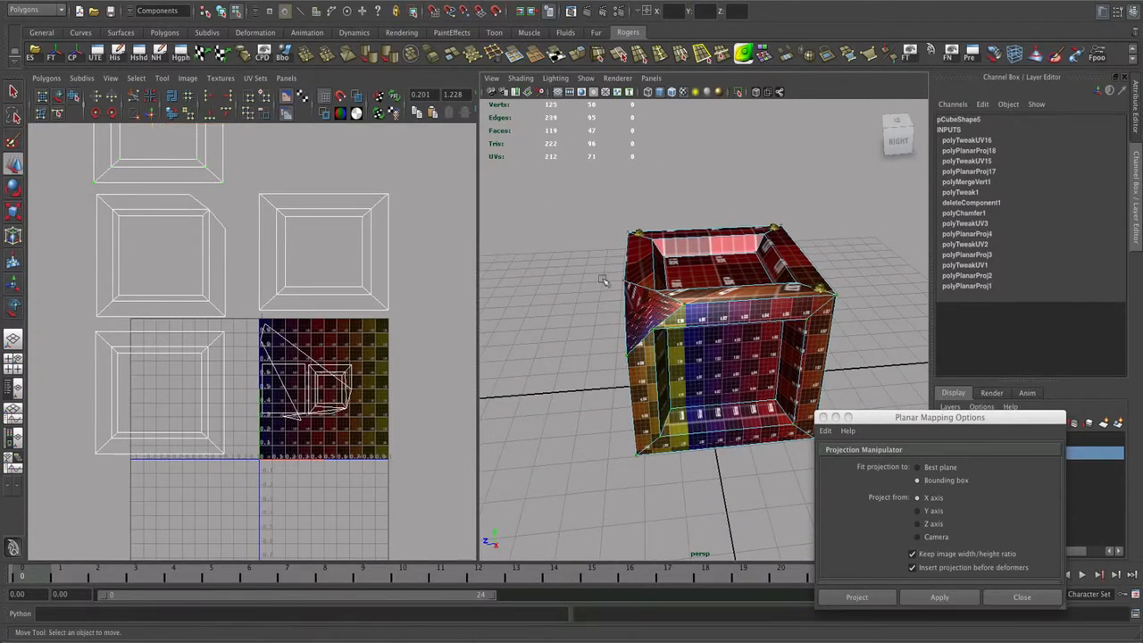
left_click(605, 281)
right_click_drag(702, 274, 703, 302)
left_click(716, 272)
left_click_drag(742, 324, 729, 339, "alt")
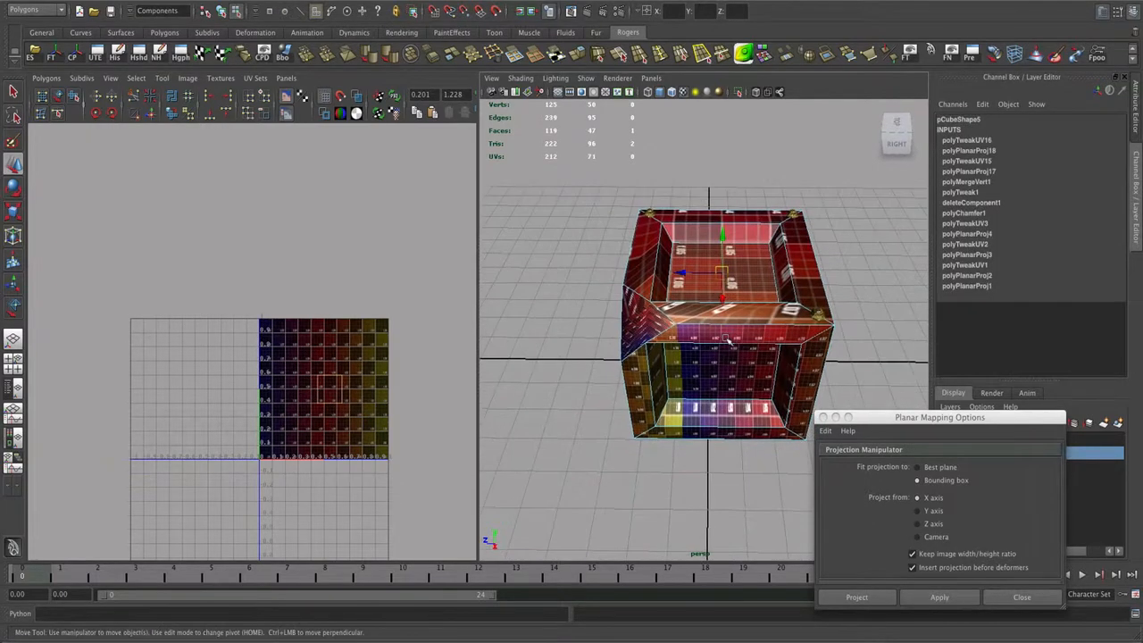
key("shift+period")
key("shift+period")
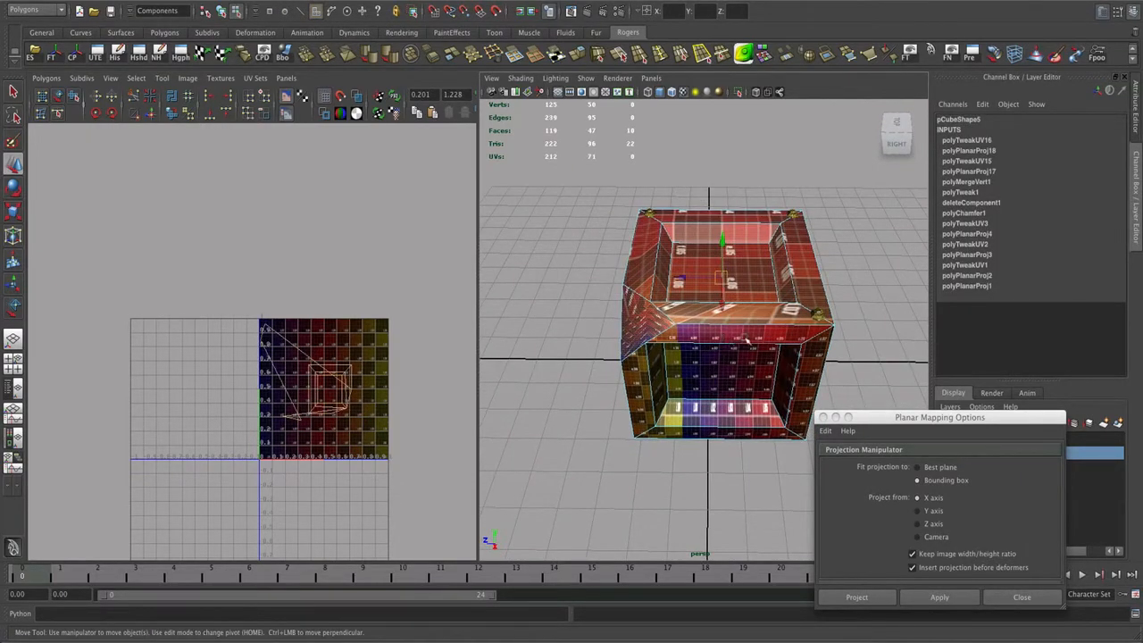
Step: Exclude the chamfered corner face, add the cube's bottom face to the selection and planar map both sides from the Y axis
left_click(637, 330, "shift")
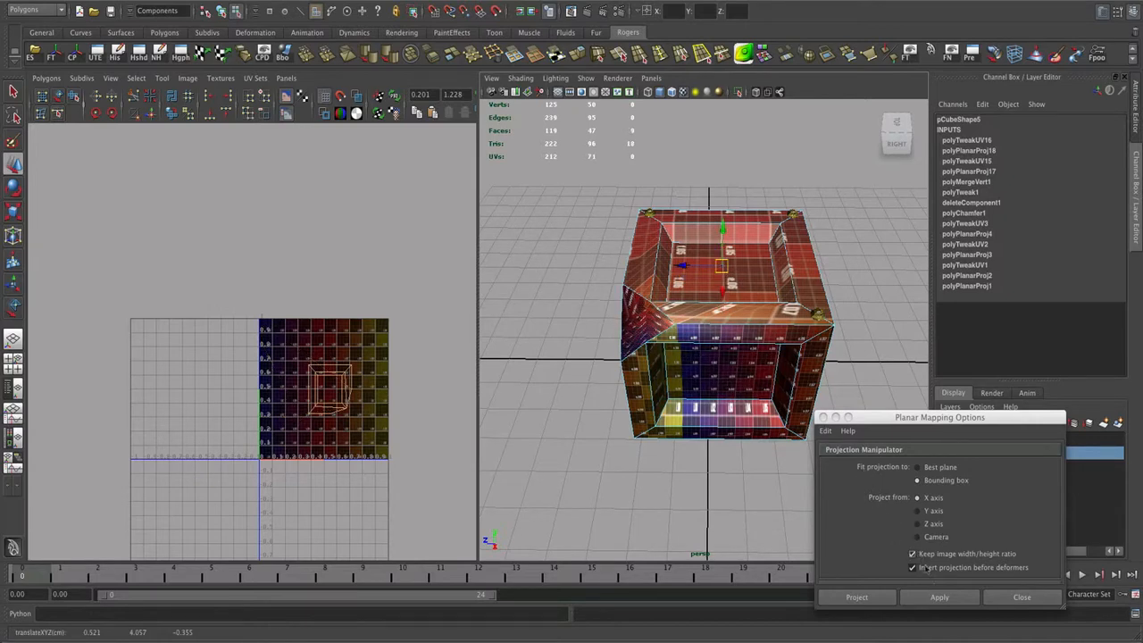
left_click(928, 512)
left_click_drag(766, 537, 762, 436, "alt")
left_click(762, 438, "shift")
left_click_drag(748, 500, 734, 574, "alt")
left_click(947, 598)
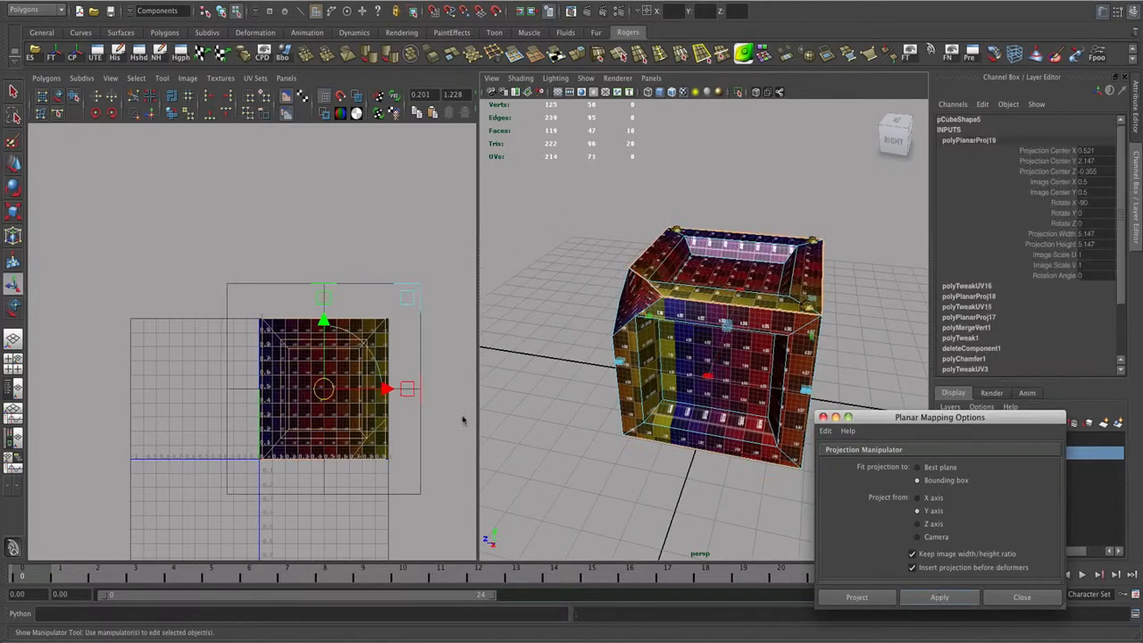
Step: Move the top and bottom UVs below the texture square and place the two overlapping shells side by side
left_click_drag(325, 393, 324, 547)
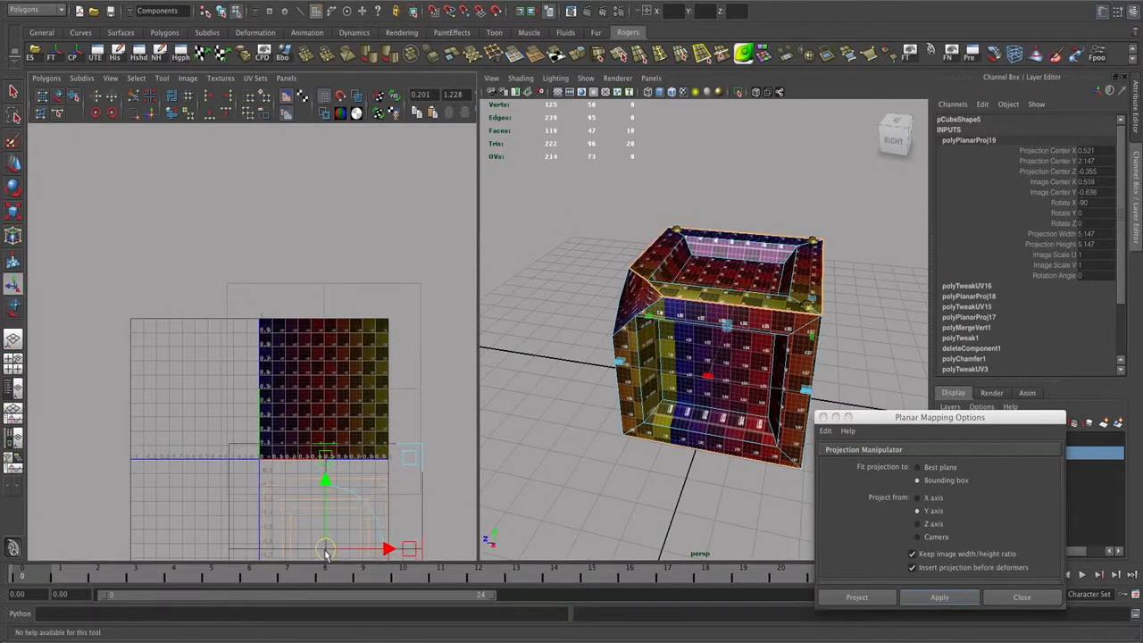
scroll(325, 482, "down", 2)
middle_click_drag(324, 482, 327, 426, "alt")
left_click_drag(313, 439, 313, 433)
left_click(58, 95)
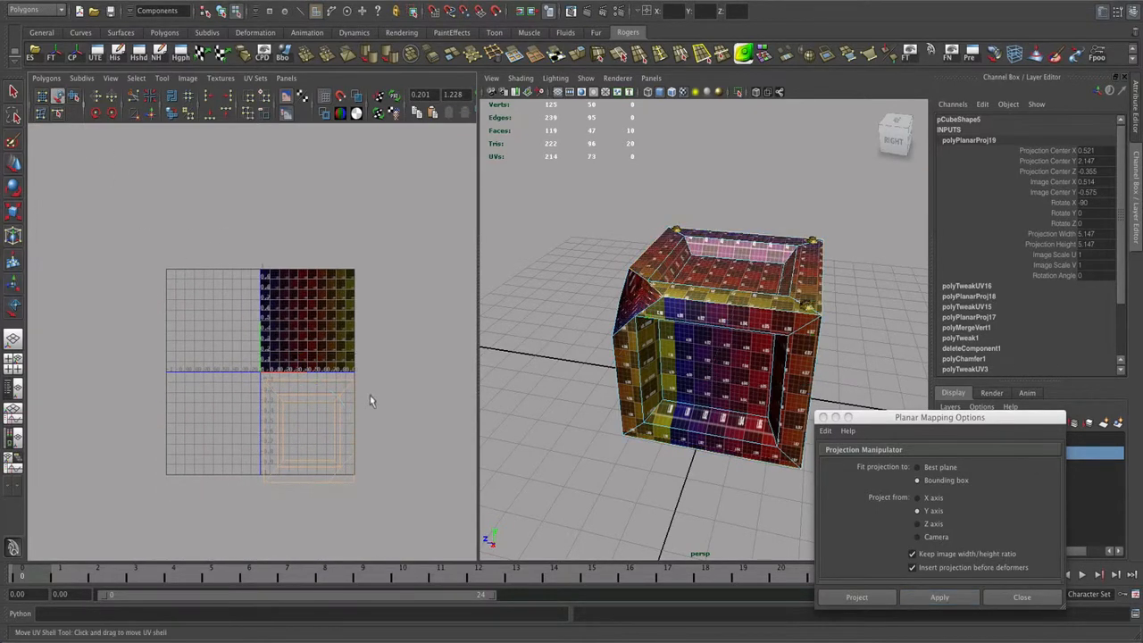
left_click(307, 427)
left_click_drag(307, 427, 188, 427)
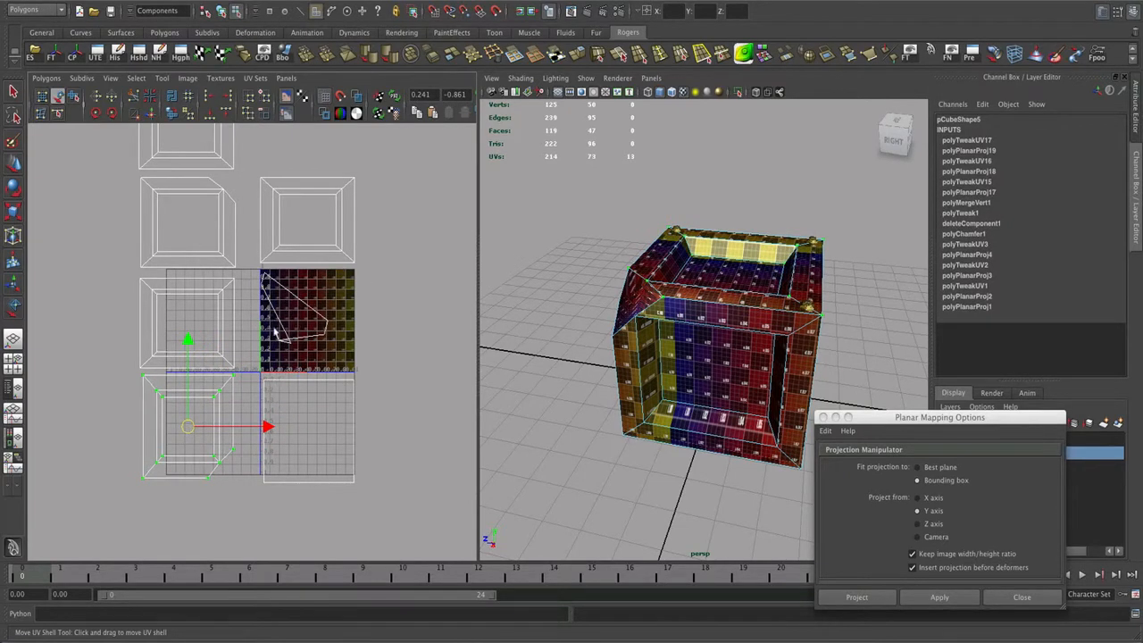
Step: Select the chamfered corner face and planar map it from the camera, with the view facing the chamfer
right_click_drag(661, 359, 679, 367, "alt")
left_click_drag(679, 367, 718, 334, "alt")
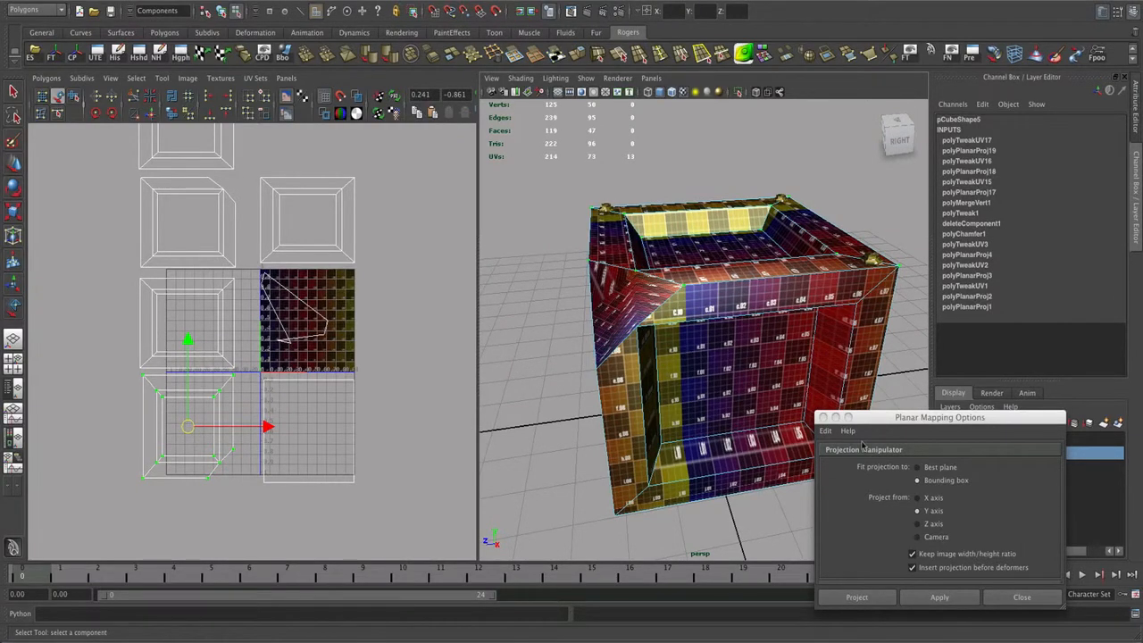
left_click_drag(784, 435, 710, 342, "alt")
right_click_drag(710, 340, 757, 328, "alt")
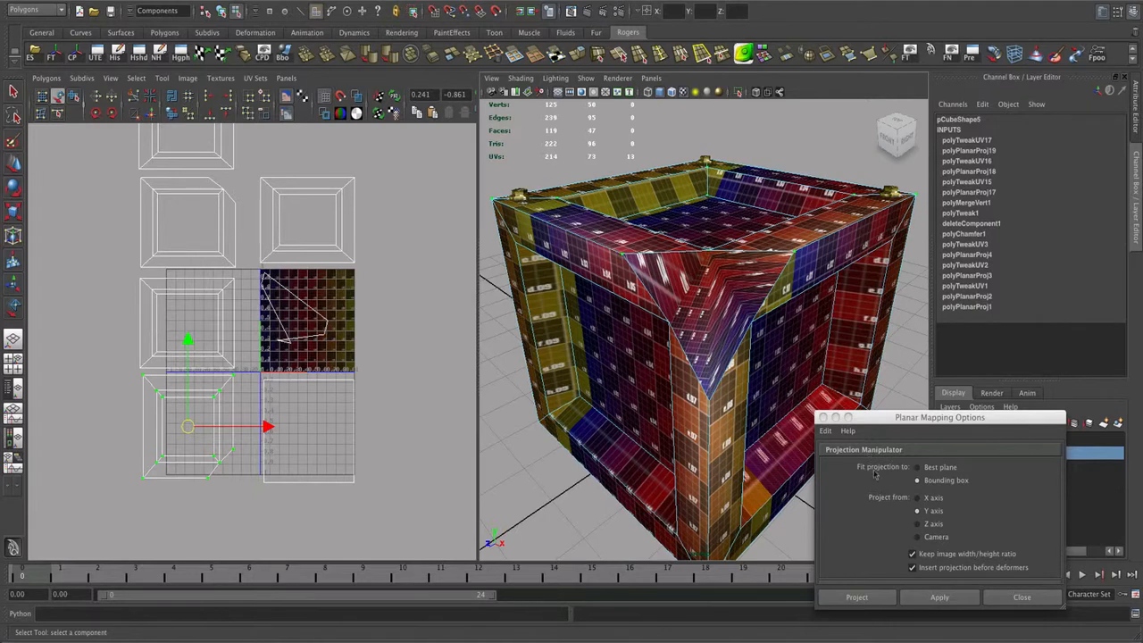
left_click(928, 539)
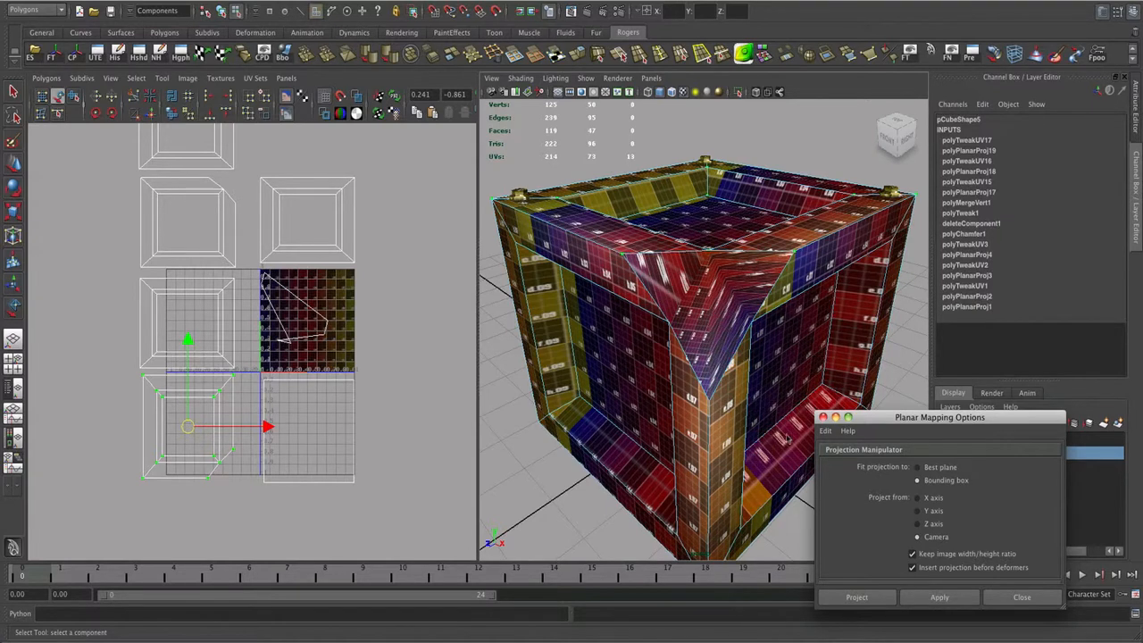
left_click(929, 598)
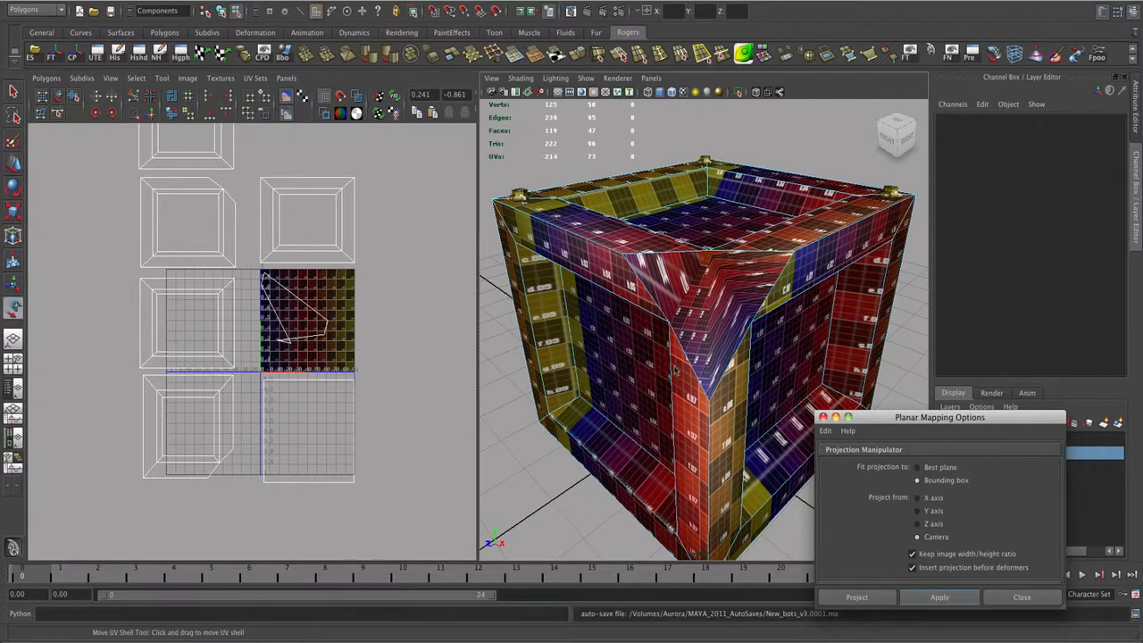
left_click(722, 314)
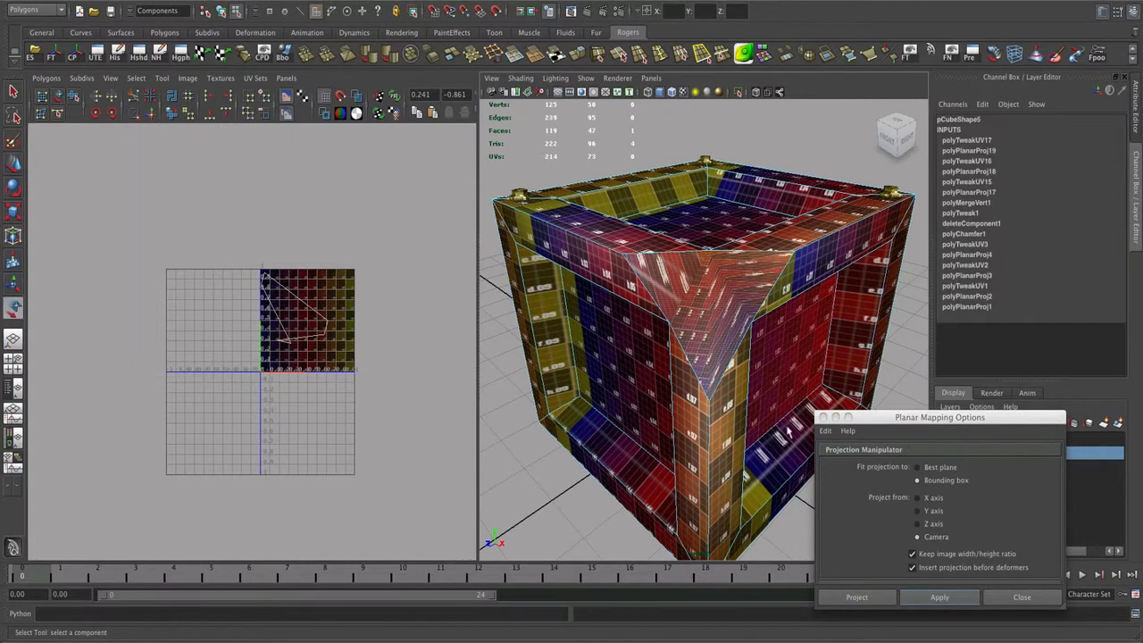
left_click(927, 603)
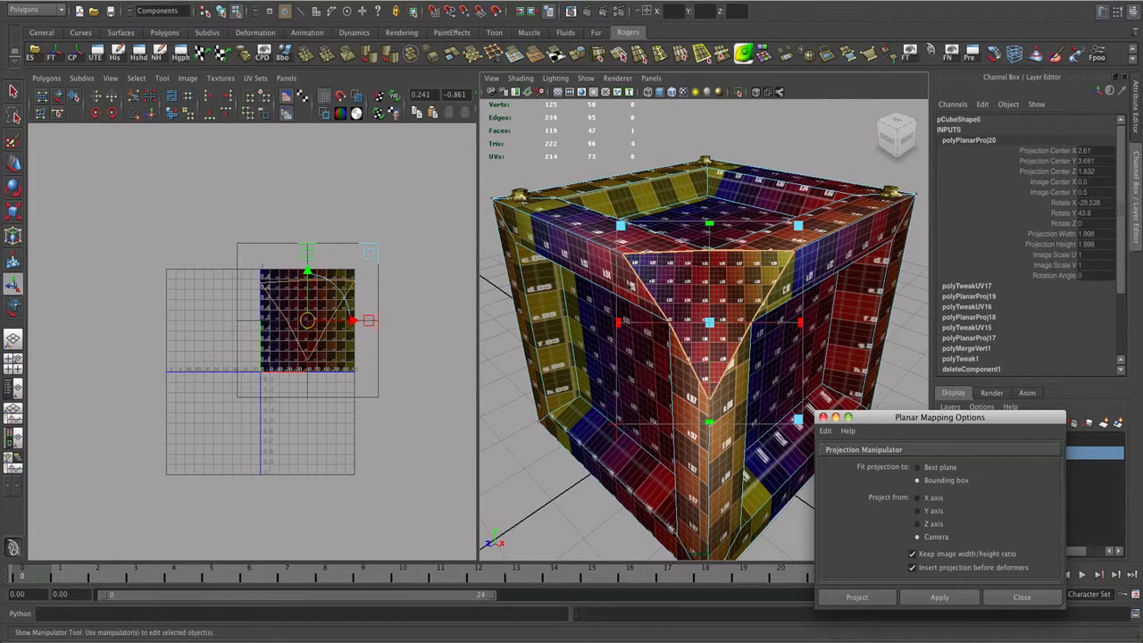
Step: Rotate the corner face's projection manipulator to about -39 degrees in X to align it with the chamfer
left_click_drag(656, 370, 759, 354, "alt")
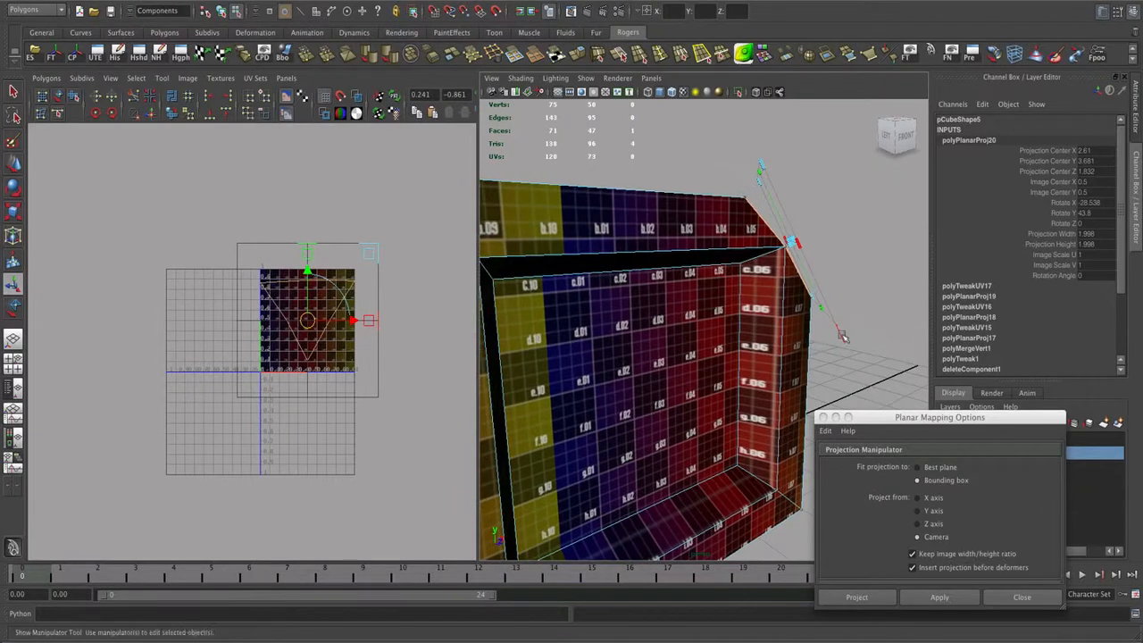
mouse_move(844, 338)
left_mouse_down("alt")
mouse_move(856, 345)
mouse_move(828, 340)
left_mouse_up("alt")
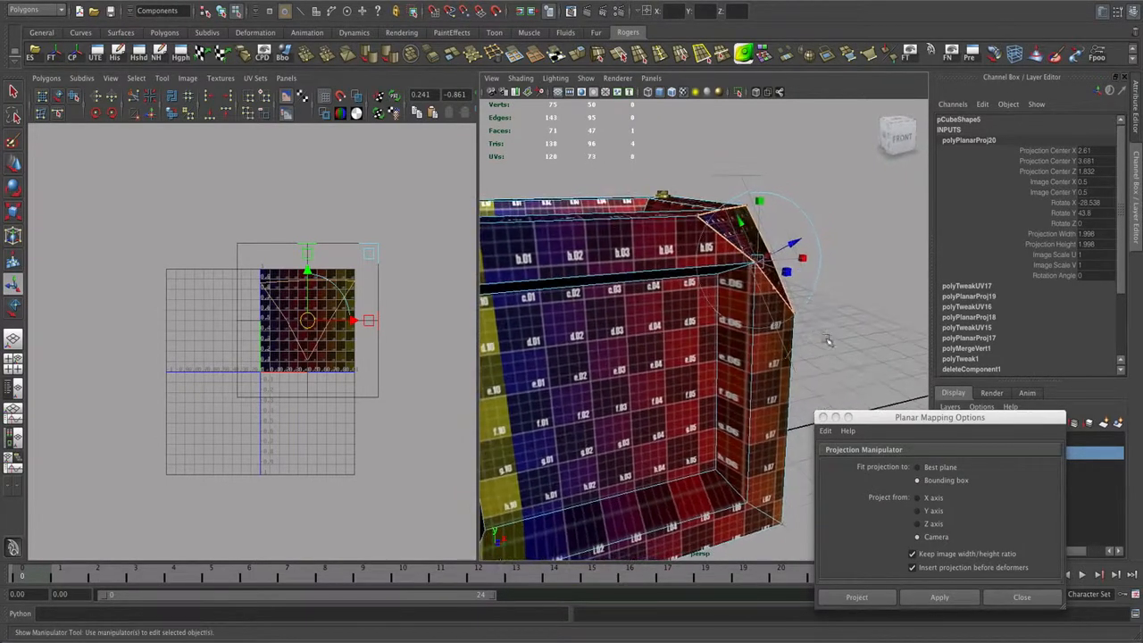
left_click(818, 287)
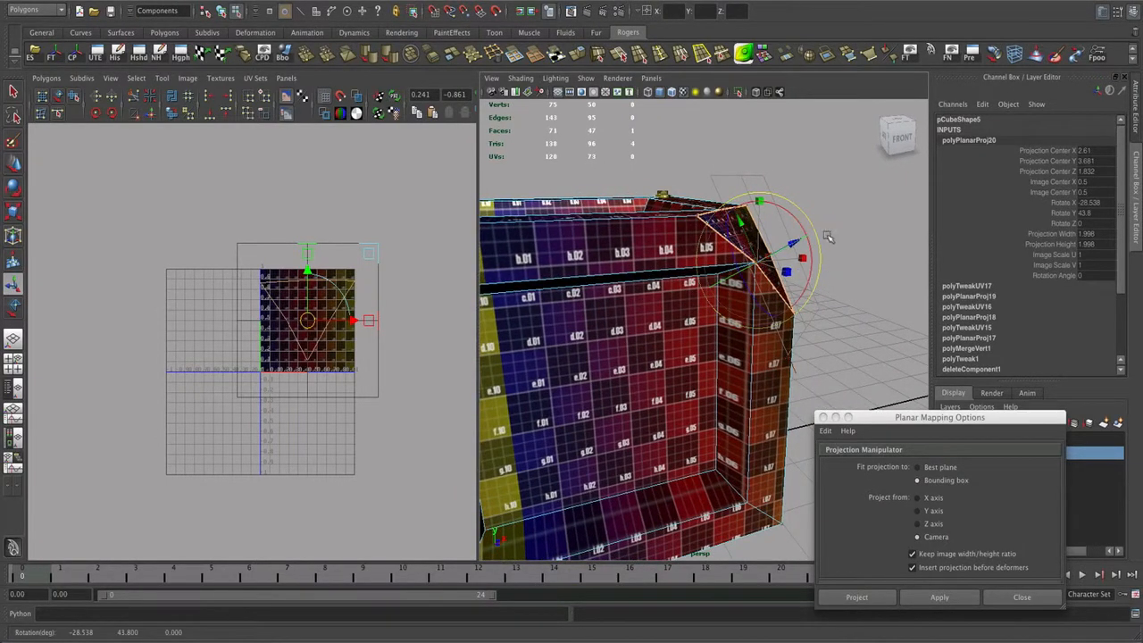
left_click_drag(829, 237, 809, 266, "alt")
right_click_drag(809, 266, 849, 272, "alt")
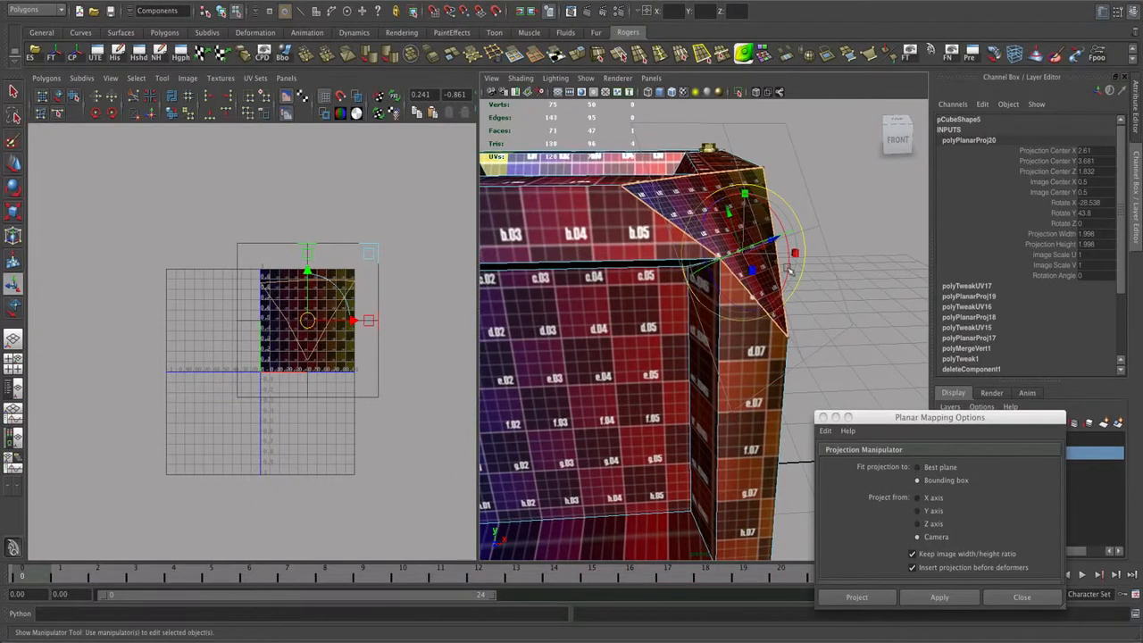
left_click_drag(789, 268, 753, 281)
right_click_drag(753, 281, 715, 279, "alt")
left_click_drag(714, 279, 584, 335, "alt")
Step: Select the corner face's triangular UV shell, scale it down and move it to the right of the texture square
right_click_drag(334, 379, 272, 380, "alt")
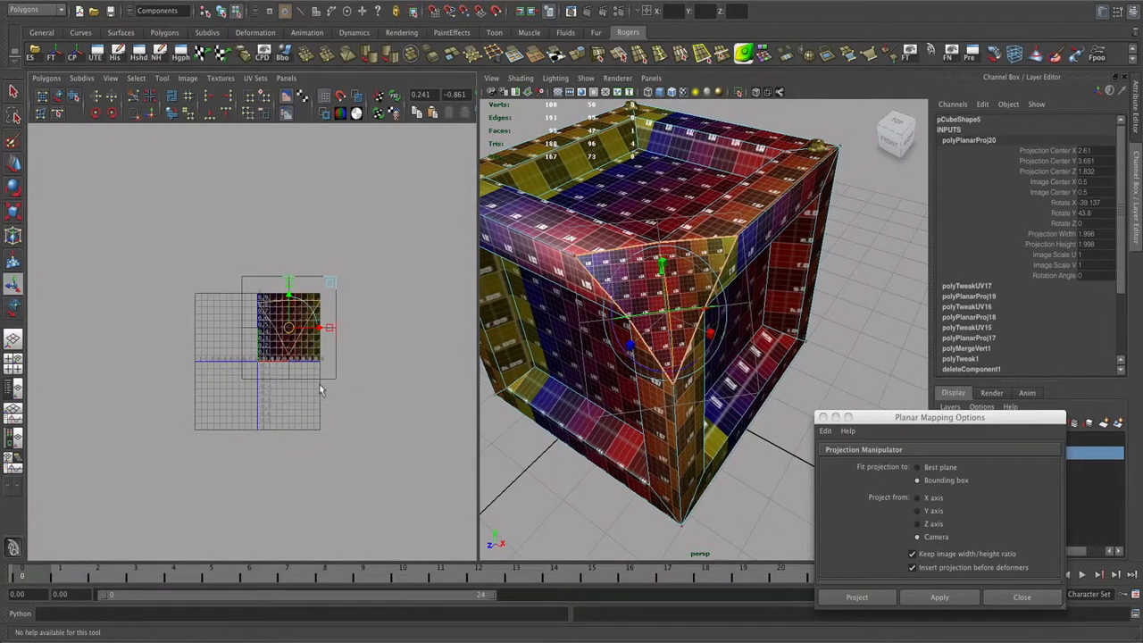
left_click(312, 359)
right_click_drag(296, 341, 347, 339)
right_click_drag(379, 343, 434, 323, "alt")
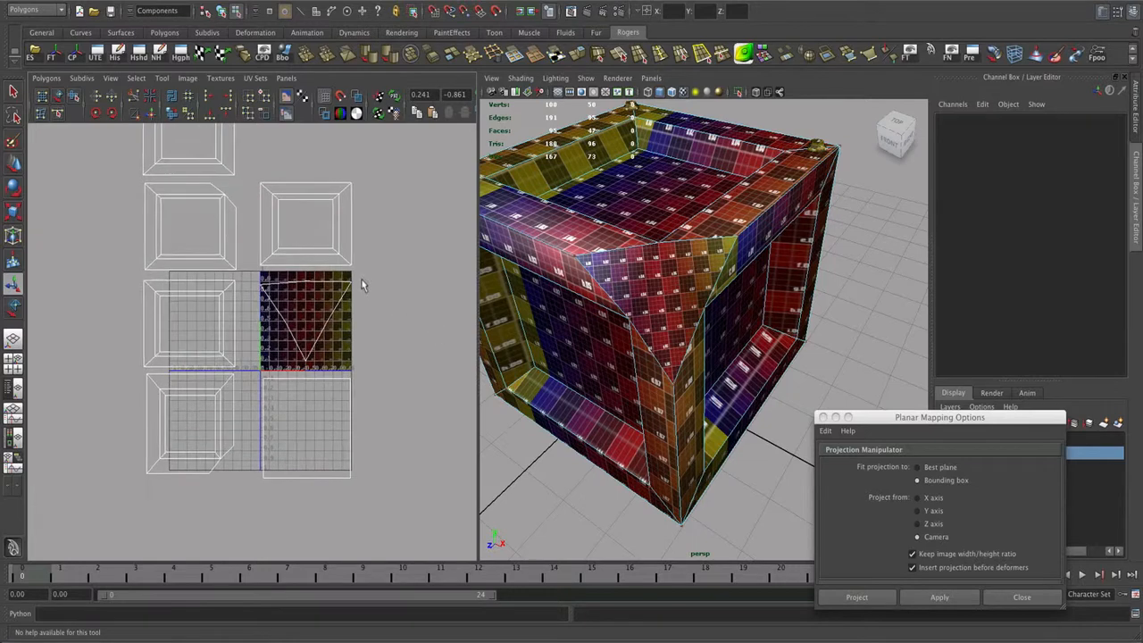
left_click_drag(254, 368, 253, 370)
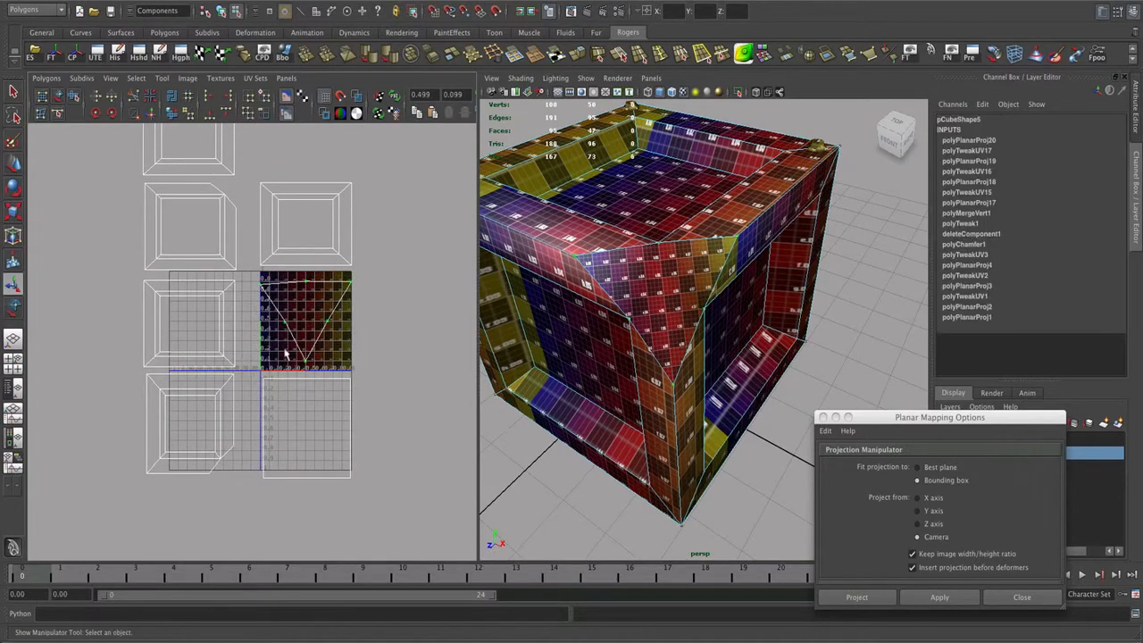
key("r")
left_click_drag(305, 324, 407, 300)
key("w")
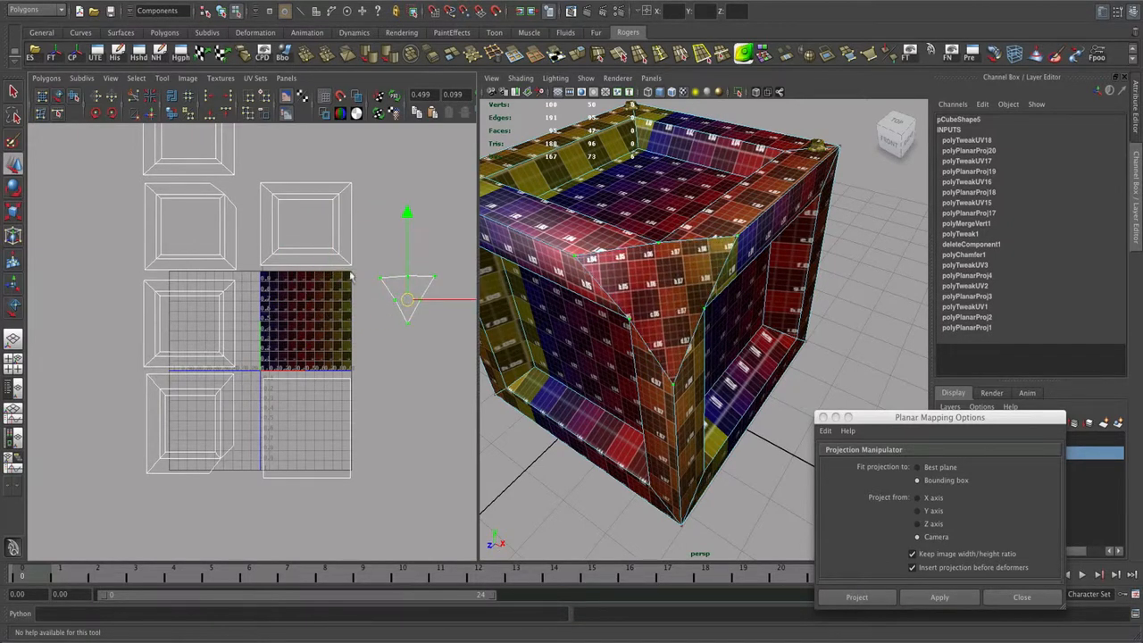
Step: Pack the shells closer together, placing the uppermost shell in the texture square and shifting the left column and the triangle inward
middle_click_drag(325, 310, 327, 362, "alt")
right_click_drag(327, 362, 234, 317, "alt")
left_click_drag(151, 175, 257, 257)
left_click_drag(206, 223, 297, 371)
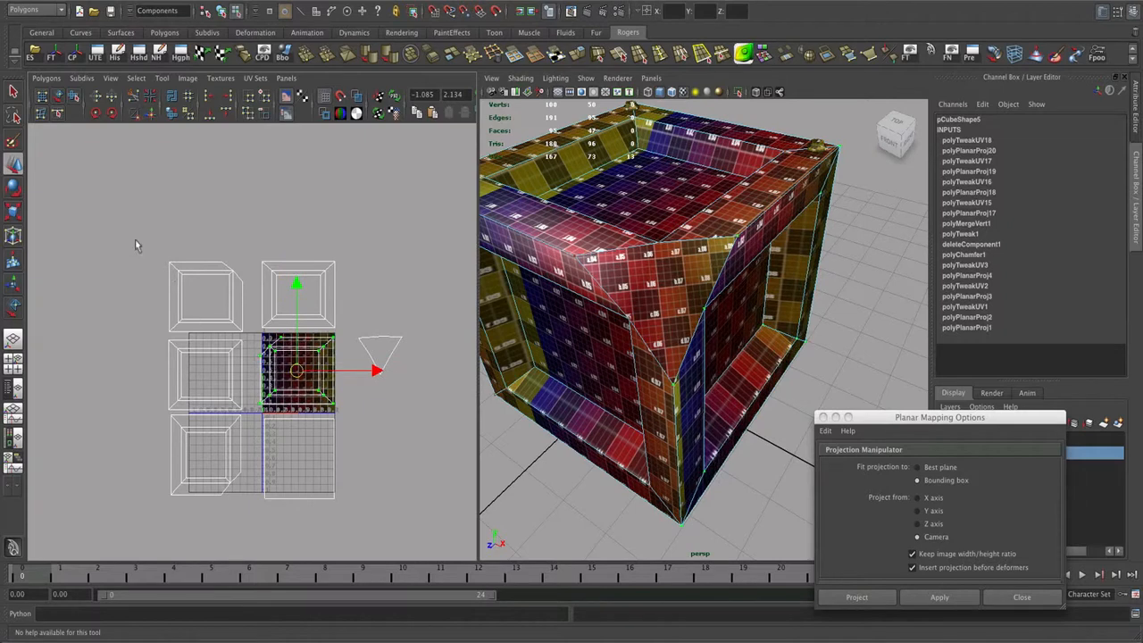
left_click_drag(137, 244, 252, 523)
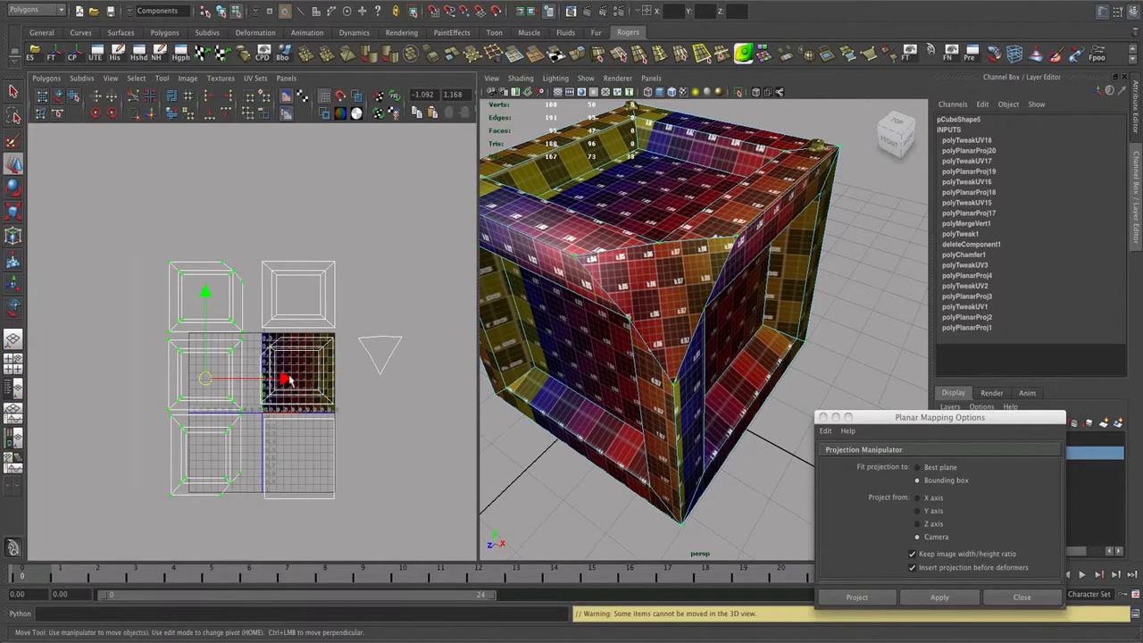
left_click_drag(288, 380, 304, 379)
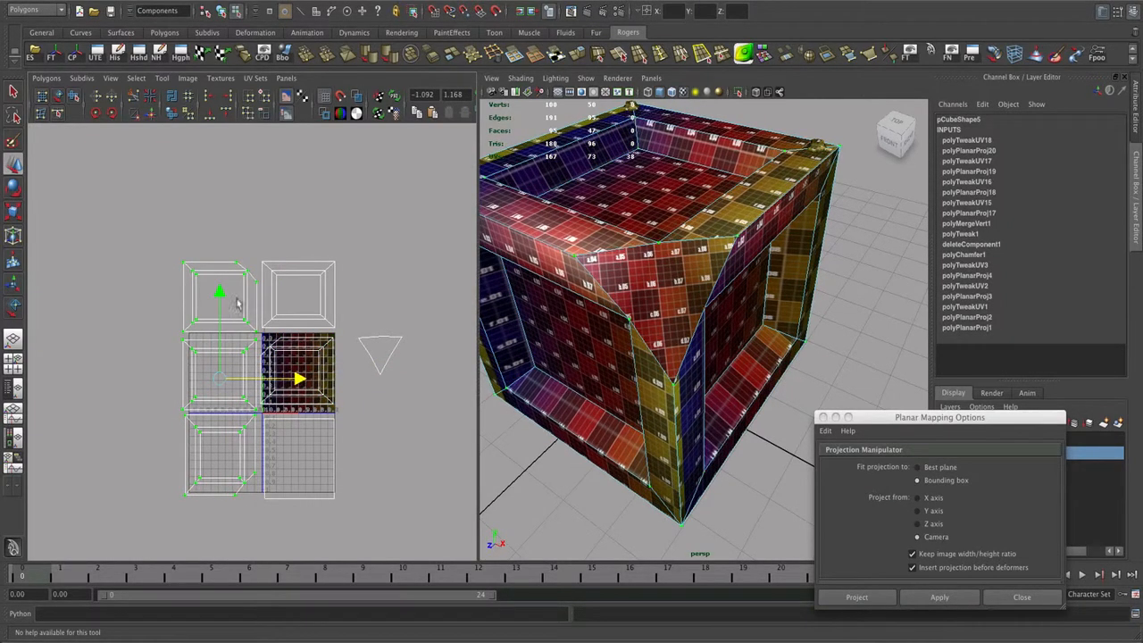
left_click(394, 369)
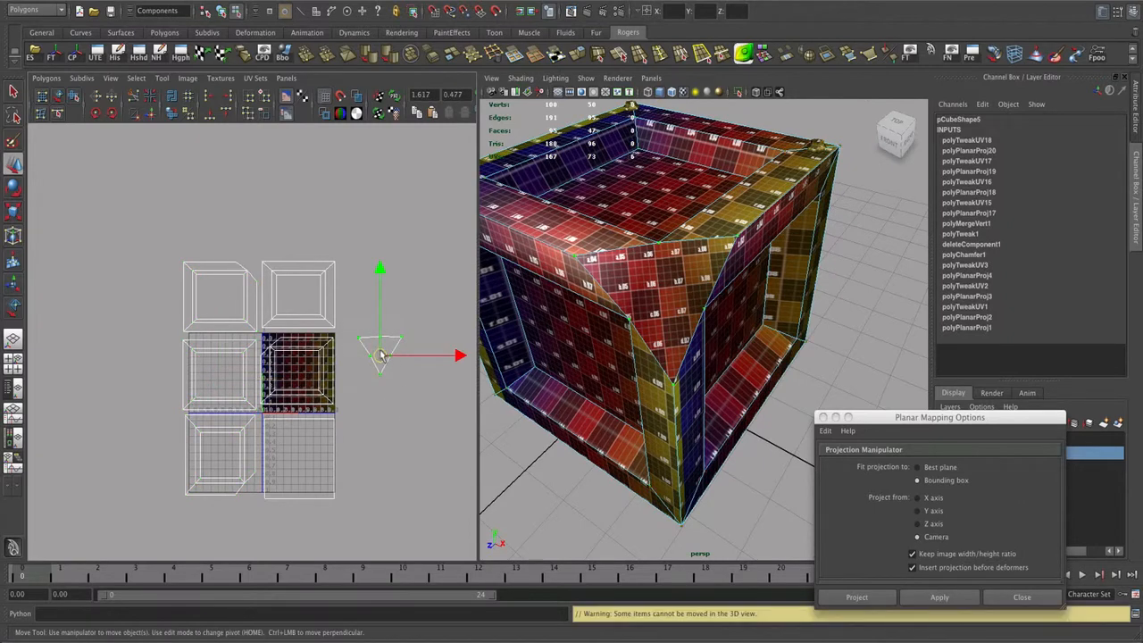
left_click_drag(381, 356, 360, 356)
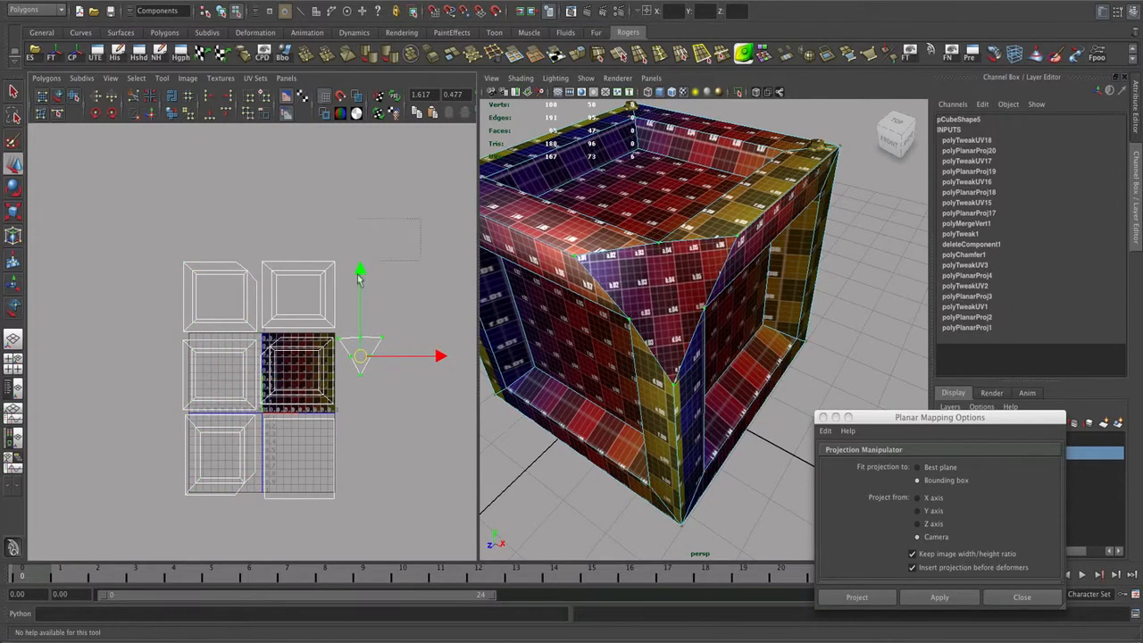
Step: Scale all of the cube's UV shells down uniformly and position them to fit inside the texture square
left_click_drag(359, 279, 171, 518)
key("r")
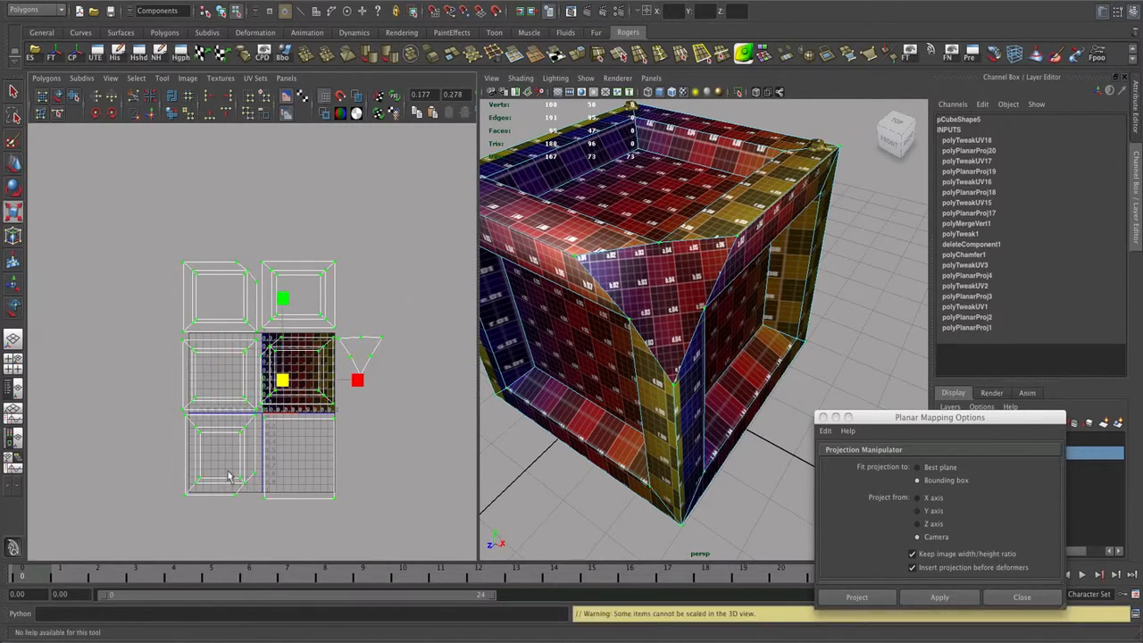
mouse_move(287, 383)
left_mouse_down()
mouse_move(243, 409)
mouse_move(306, 382)
left_mouse_up()
key("w")
right_click_drag(349, 393, 372, 439, "alt")
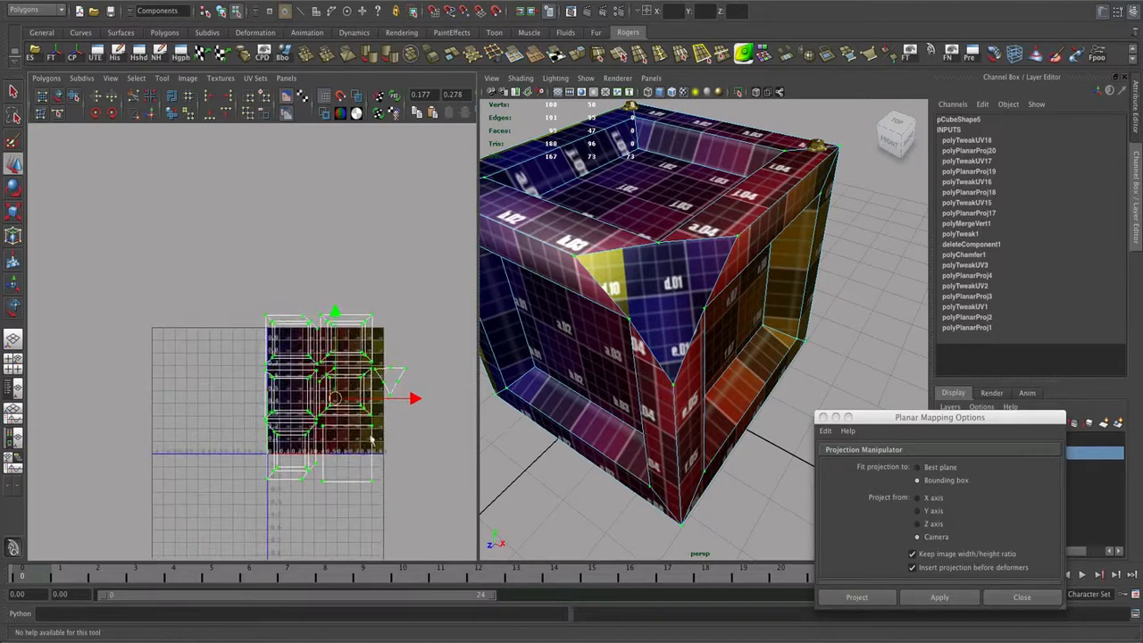
middle_click_drag(367, 438, 310, 406, "alt")
right_click_drag(310, 406, 396, 433, "alt")
key("r")
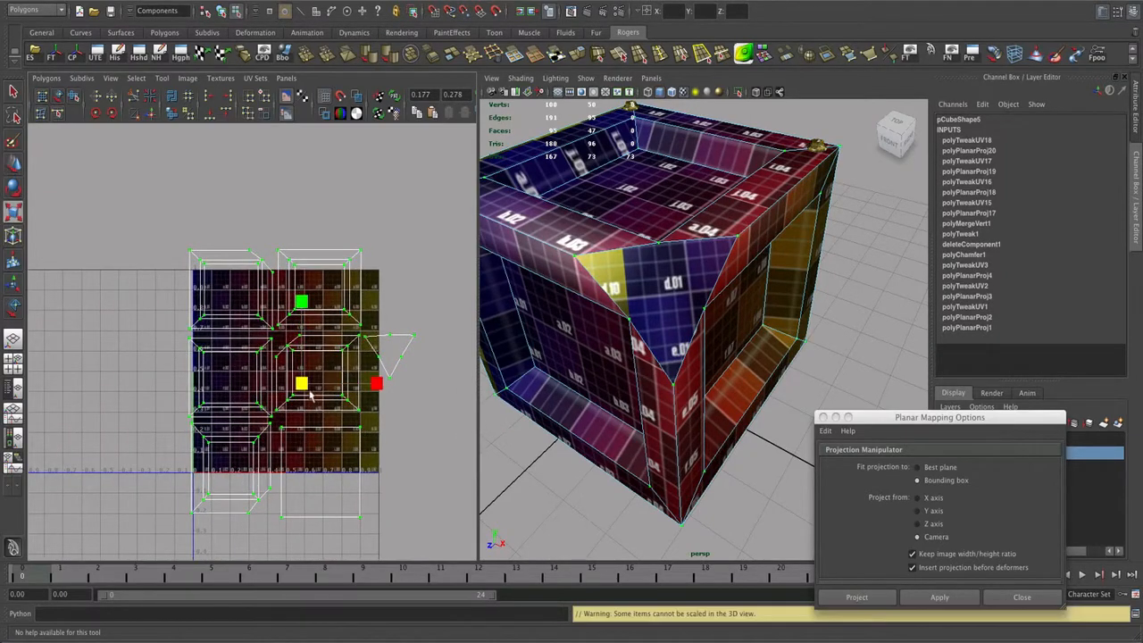
left_click_drag(314, 406, 277, 371)
key("w")
key("r")
key("w")
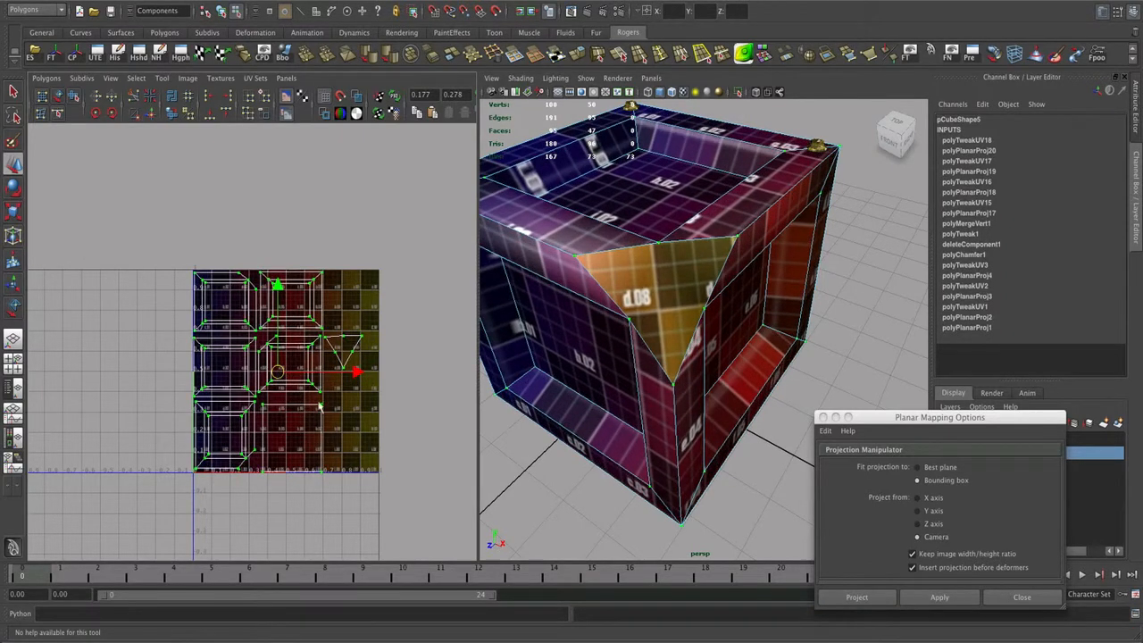
Step: Nudge the plain bottom-face shell clear of the texture border and move the triangular shell into the empty space beside it
left_click_drag(328, 406, 263, 509)
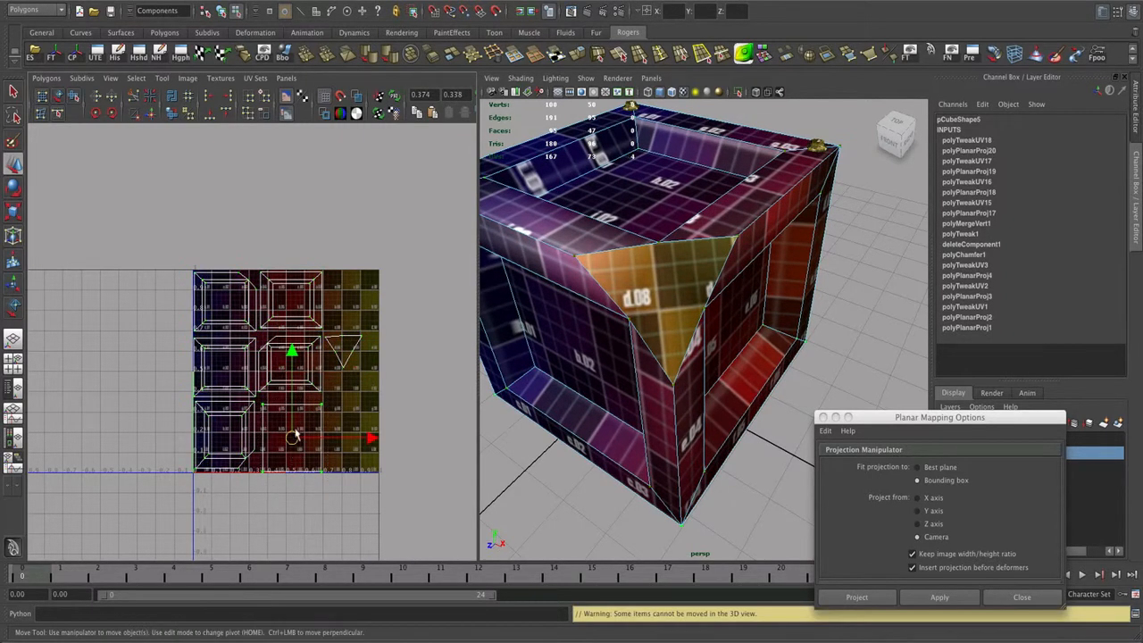
left_click_drag(295, 438, 290, 432)
left_click_drag(374, 329, 342, 451)
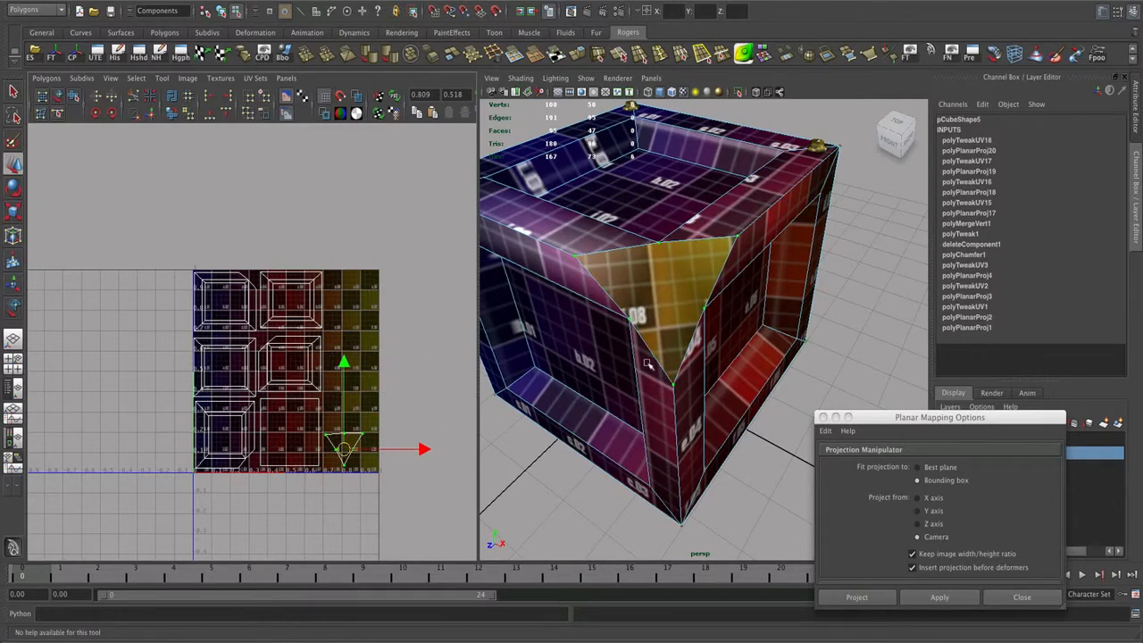
Step: Add the three small bolts on the cube's top corners to the selection and close the Planar Mapping options
right_click_drag(670, 376, 616, 368, "alt")
middle_click_drag(617, 369, 659, 402, "alt")
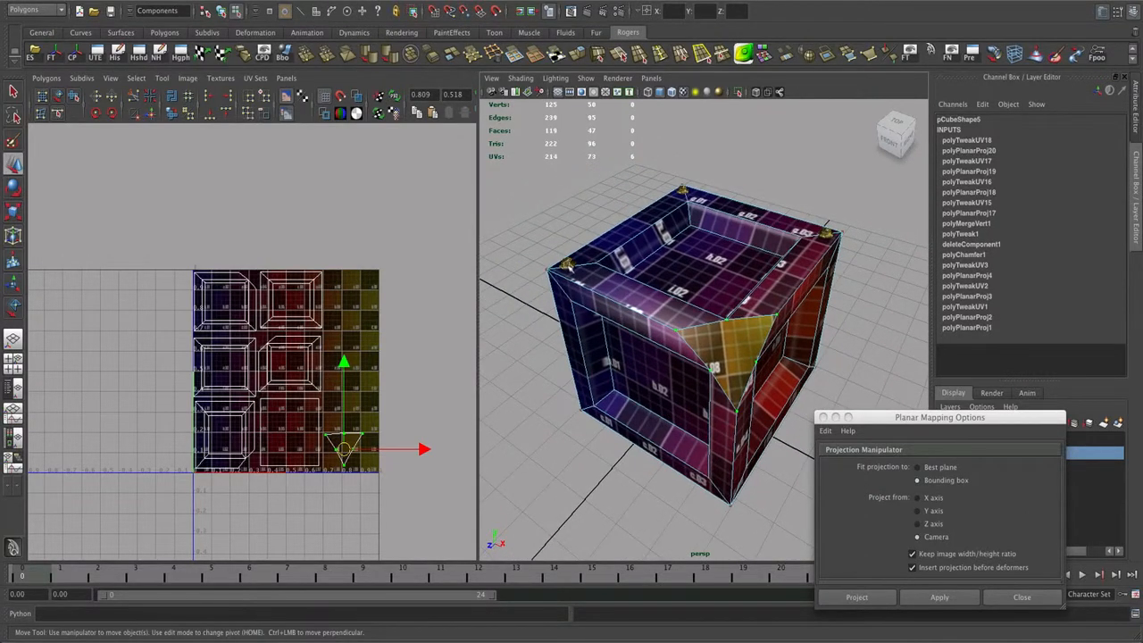
left_click(566, 264, "shift")
left_click(683, 192, "shift")
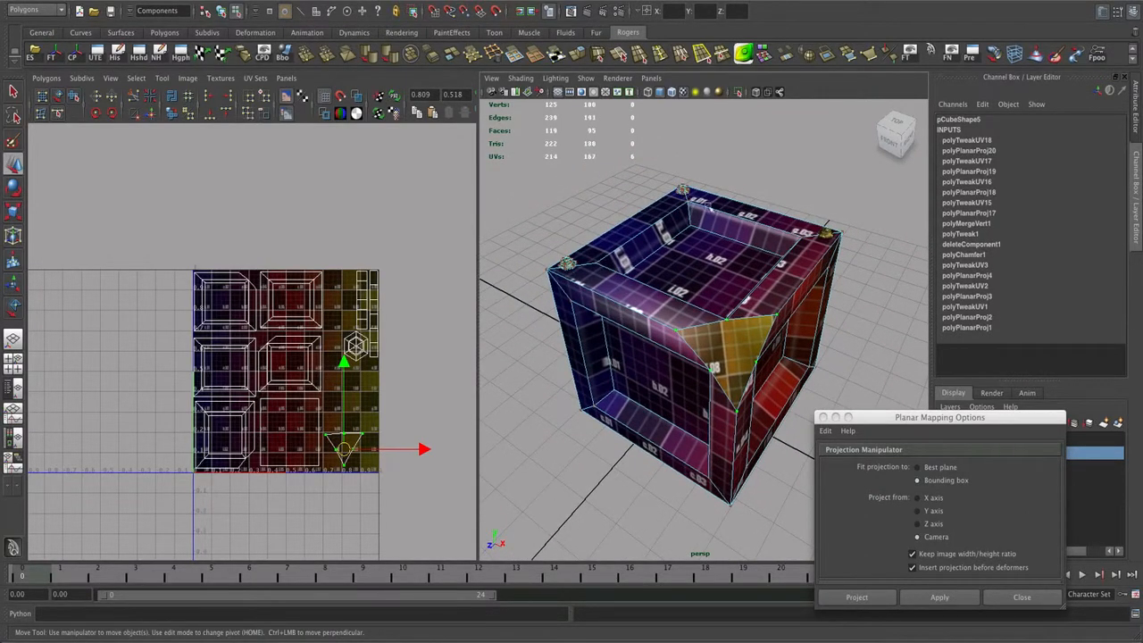
left_click(828, 237, "shift")
left_click_drag(630, 416, 721, 385, "alt")
left_click(822, 417)
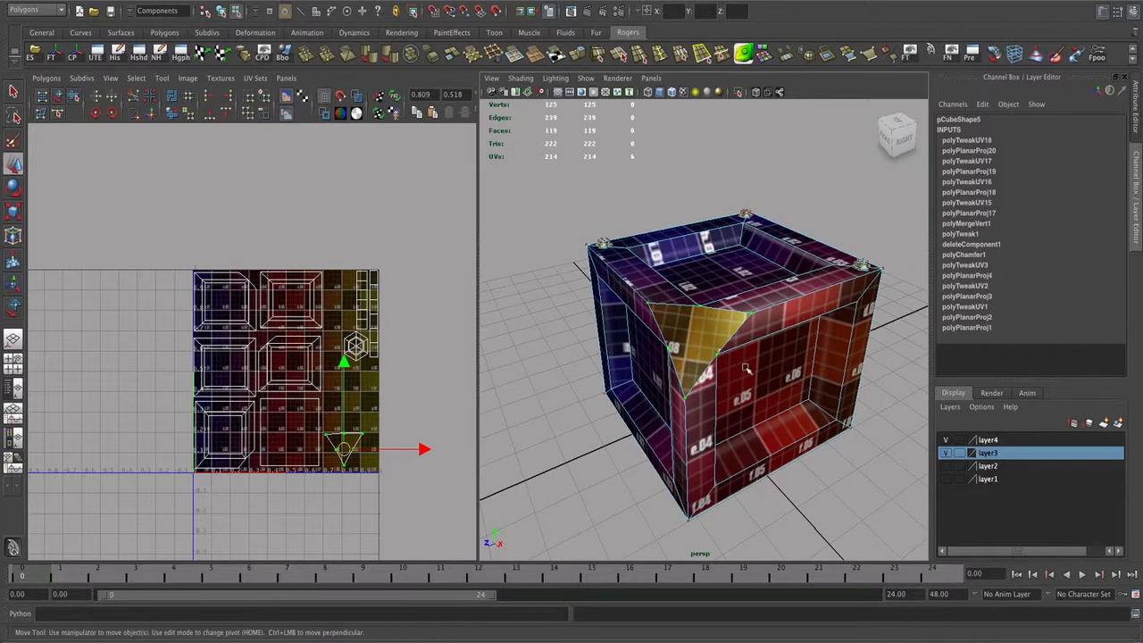
left_click_drag(746, 369, 700, 400, "alt")
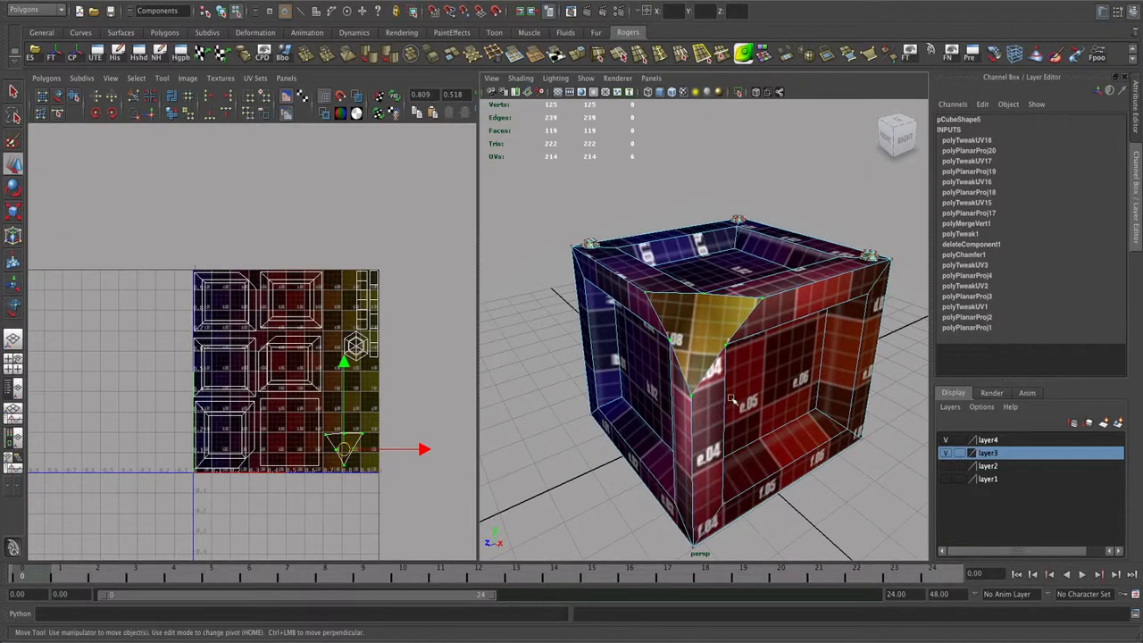